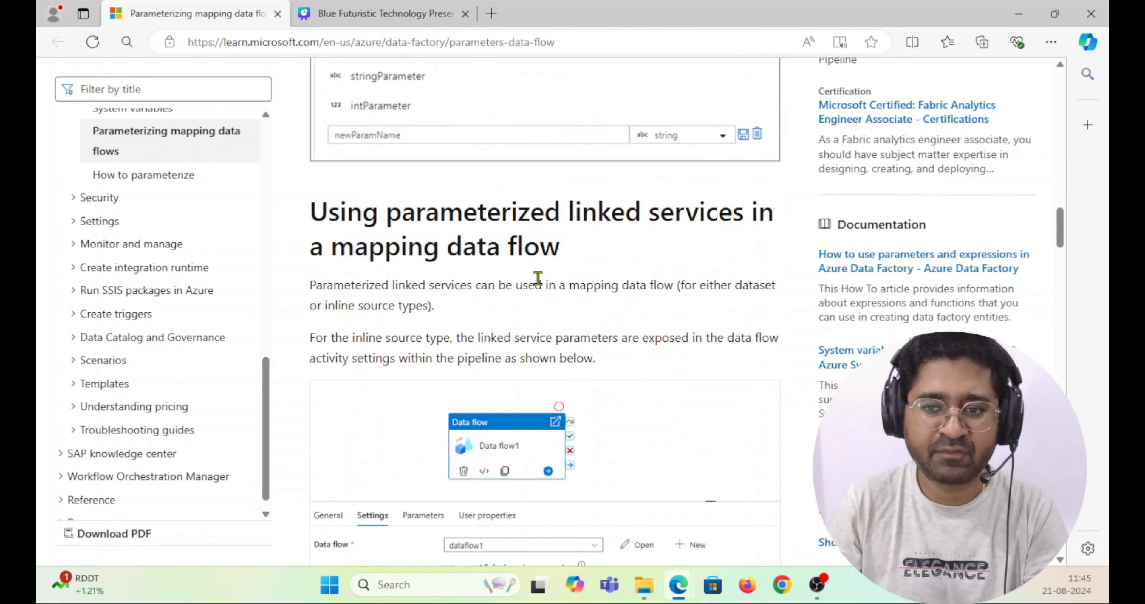
Read the documentation on parameterized linked services, pipeline parameter assignment and timestamps in mapping data flows, and minimize the browser window
{"action": "scroll", "coordinate": [549, 321], "scroll_direction": "down", "scroll_amount": 2}
{"action": "scroll", "coordinate": [570, 318], "scroll_direction": "down", "scroll_amount": 3}
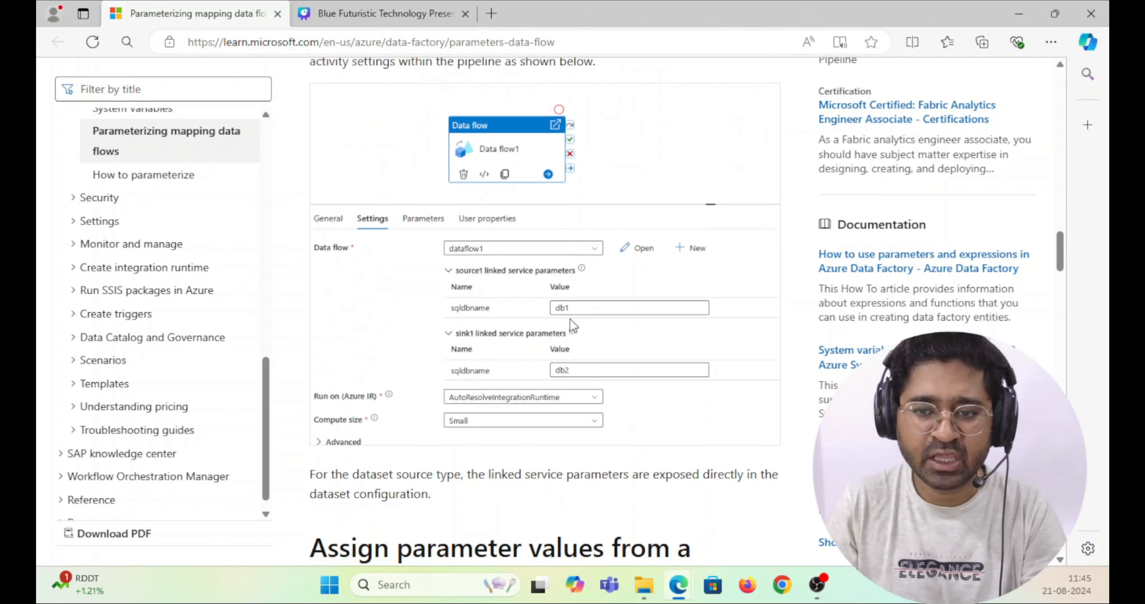
{"action": "scroll", "coordinate": [586, 333], "scroll_direction": "down", "scroll_amount": 5}
{"action": "scroll", "coordinate": [586, 333], "scroll_direction": "down", "scroll_amount": 10}
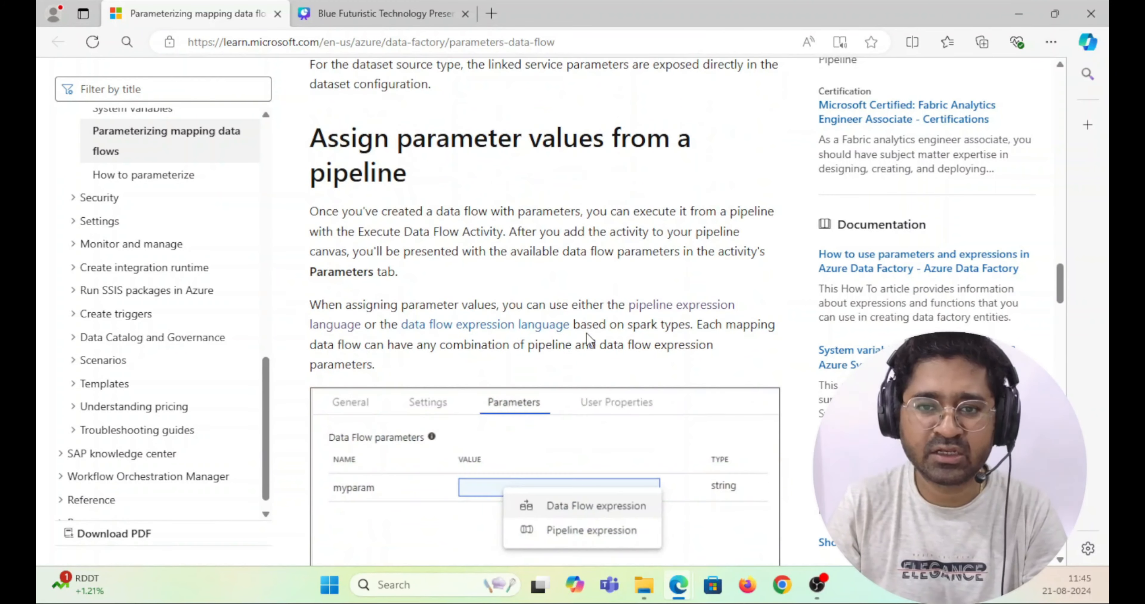
{"action": "scroll", "coordinate": [586, 333], "scroll_direction": "down", "scroll_amount": 10}
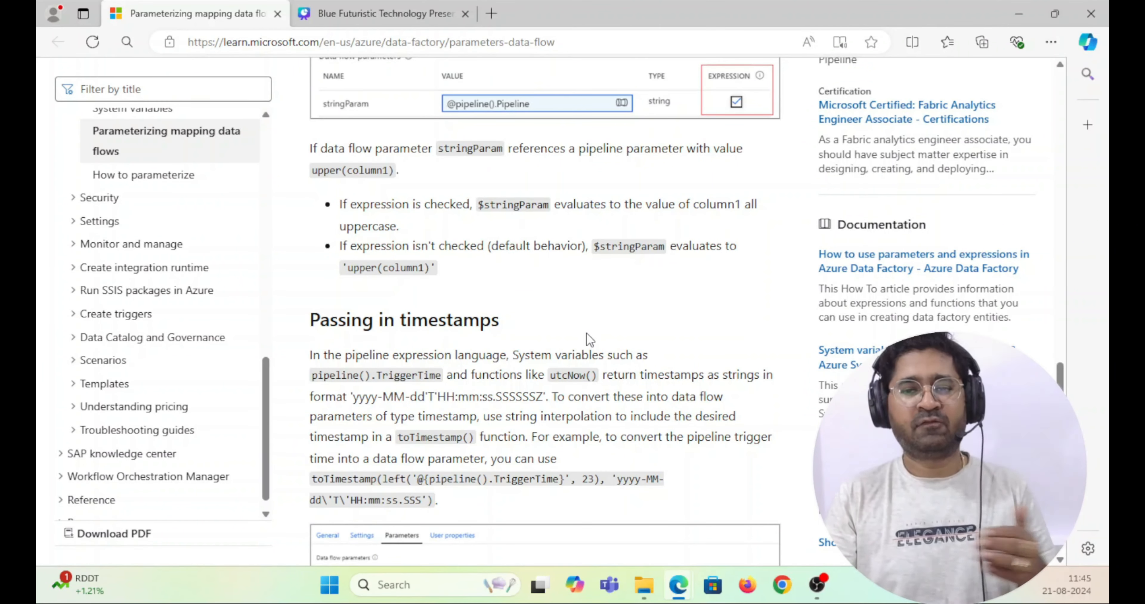
{"action": "scroll", "coordinate": [586, 333], "scroll_direction": "down", "scroll_amount": 7}
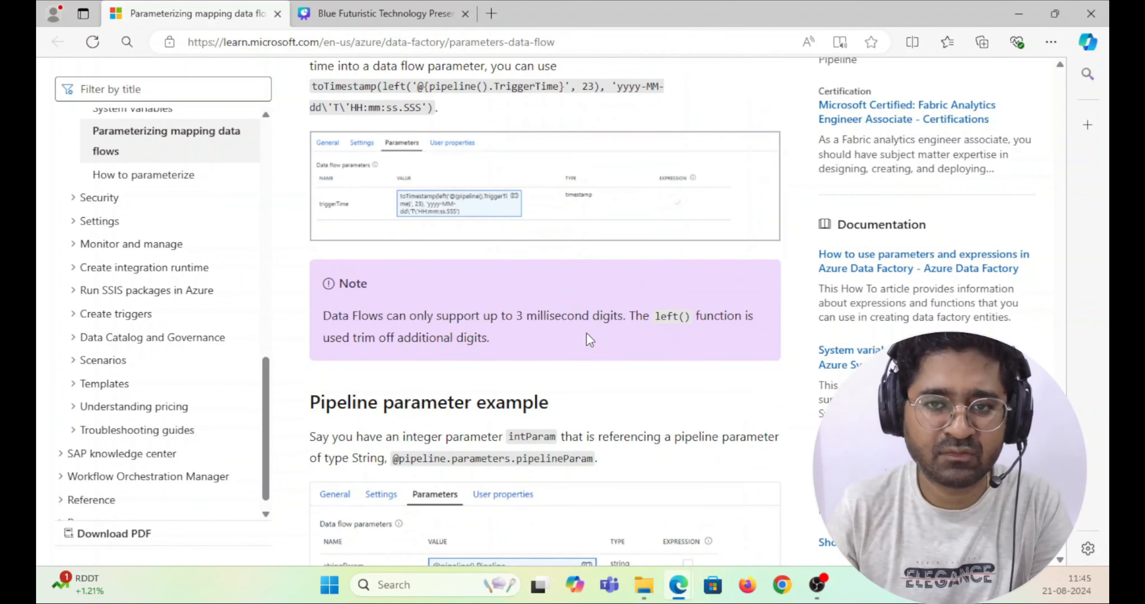
{"action": "left_click", "coordinate": [1019, 13]}
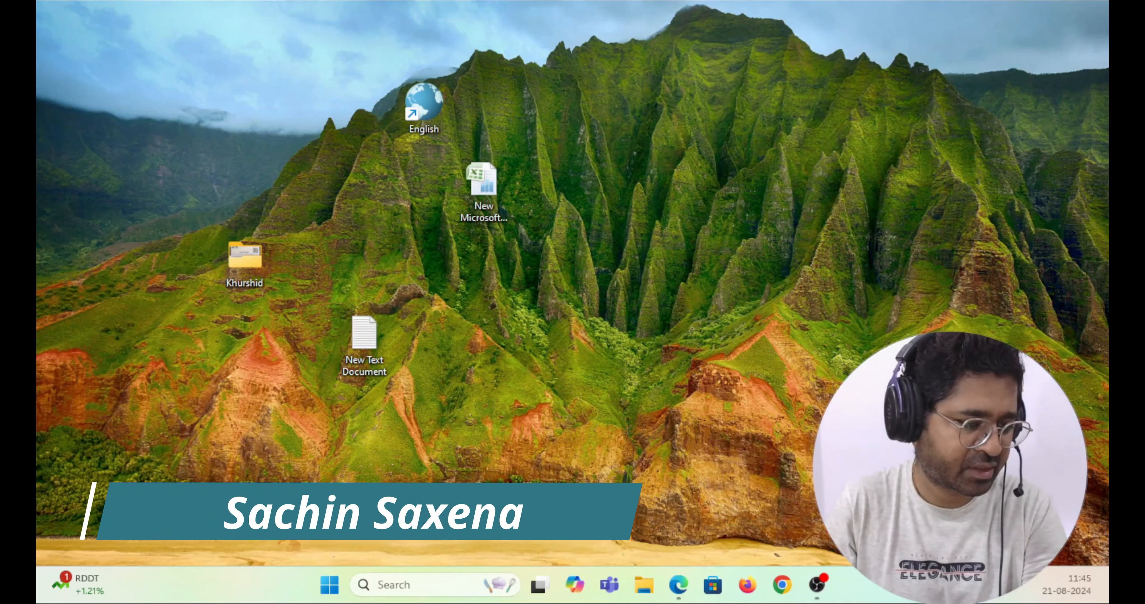
Maximize the Data Factory window, select the Copy data1 activity in pipeline1, and collapse the factory resources pane
{"action": "left_click_drag", "start_coordinate": [139, 51], "coordinate": [354, 72]}
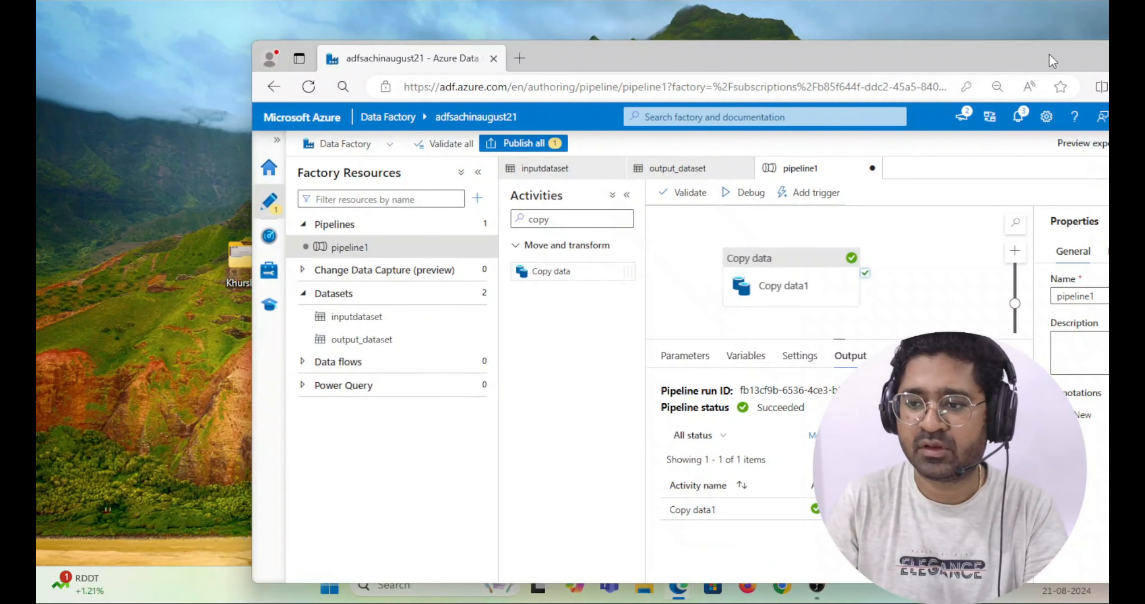
{"action": "double_click", "coordinate": [1050, 54]}
{"action": "left_click", "coordinate": [582, 237]}
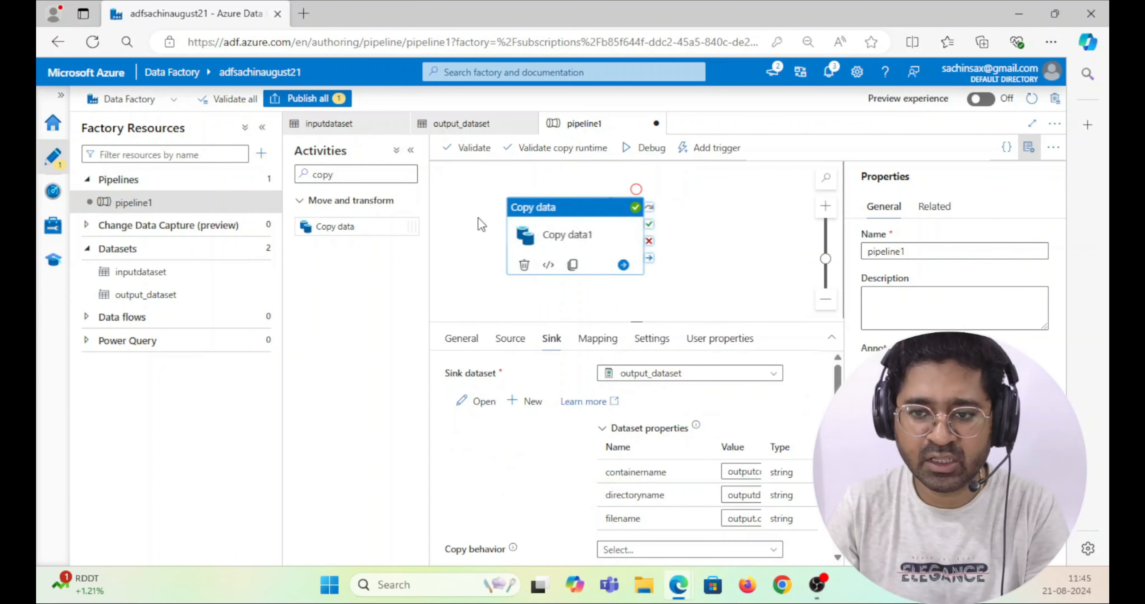
{"action": "left_click", "coordinate": [262, 128]}
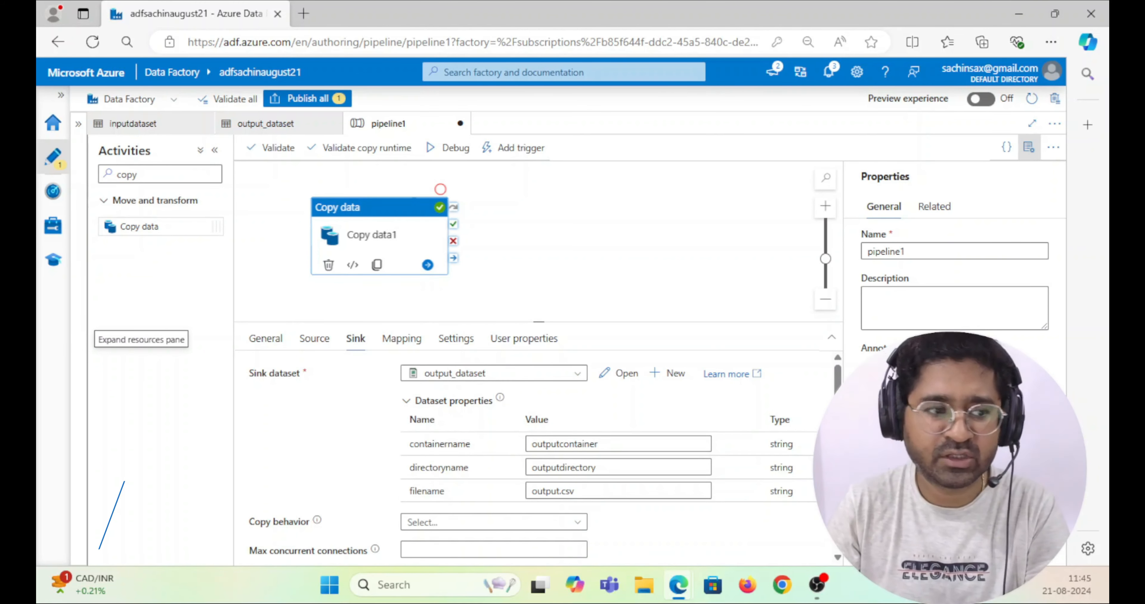
Bring in the storage portal tab and browse the input storage account to inputdirectory inside inputcontainer
{"action": "left_click_drag", "start_coordinate": [36, 8], "coordinate": [263, 20]}
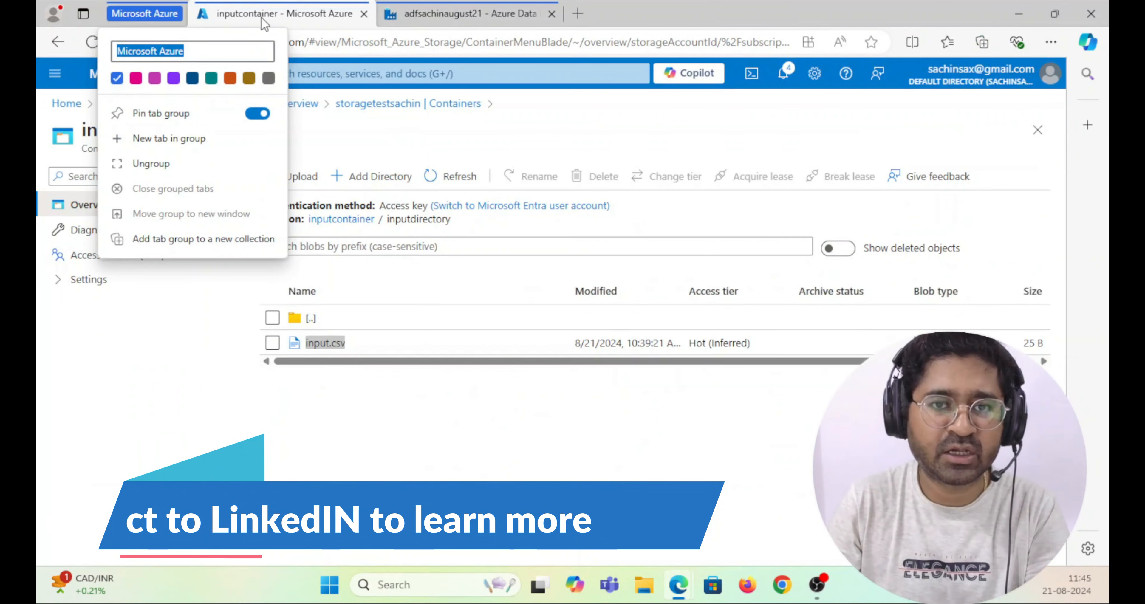
{"action": "left_click", "coordinate": [265, 9]}
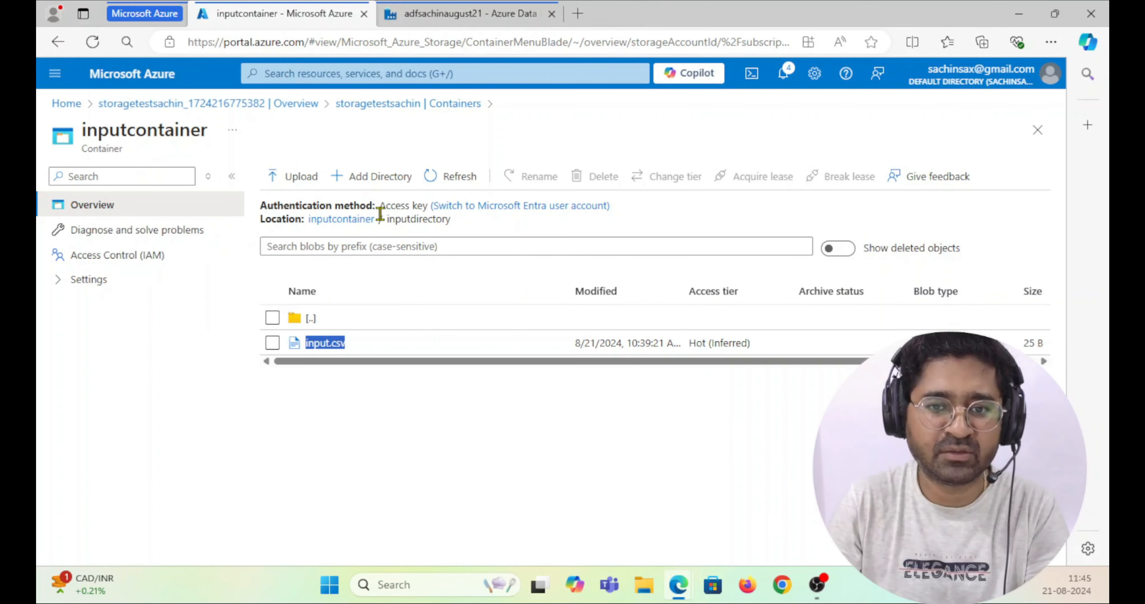
{"action": "left_click", "coordinate": [115, 111]}
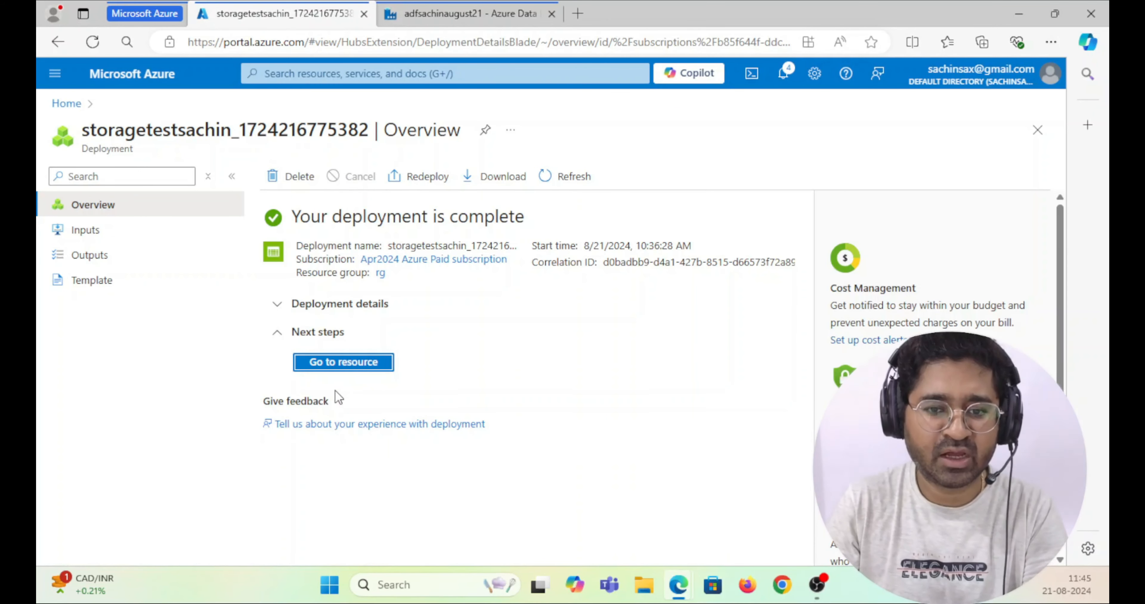
{"action": "left_click", "coordinate": [345, 362]}
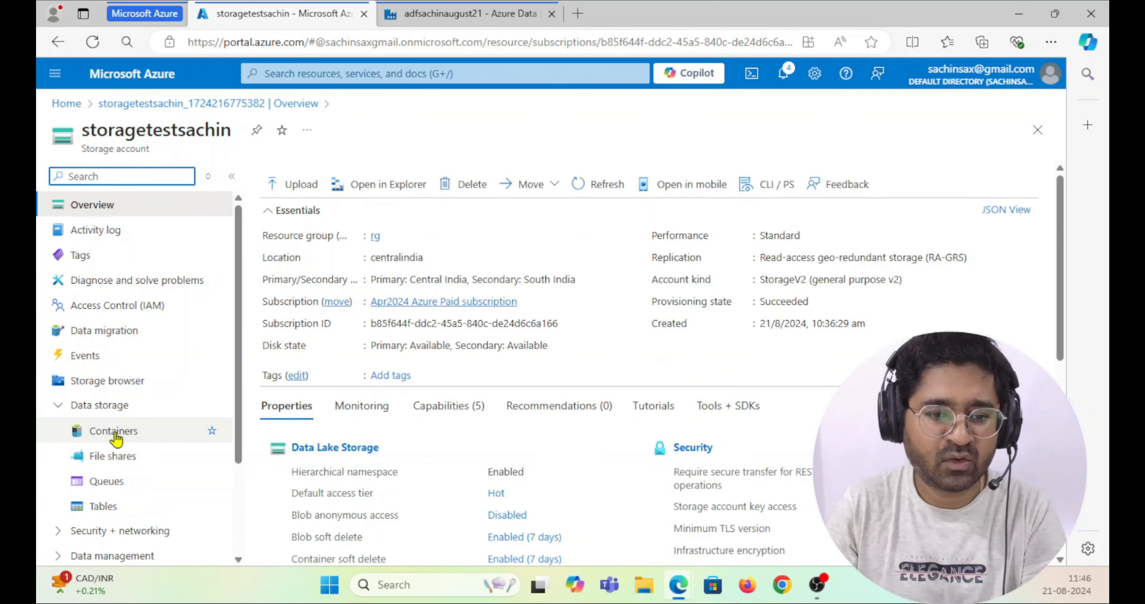
{"action": "left_click", "coordinate": [114, 432]}
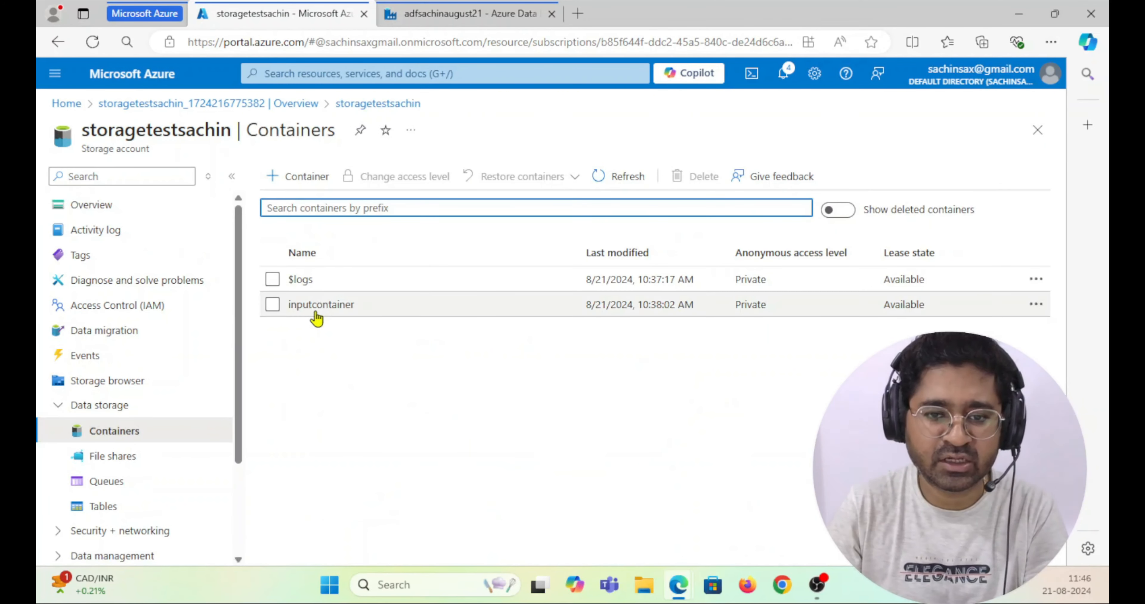
{"action": "left_click", "coordinate": [316, 306]}
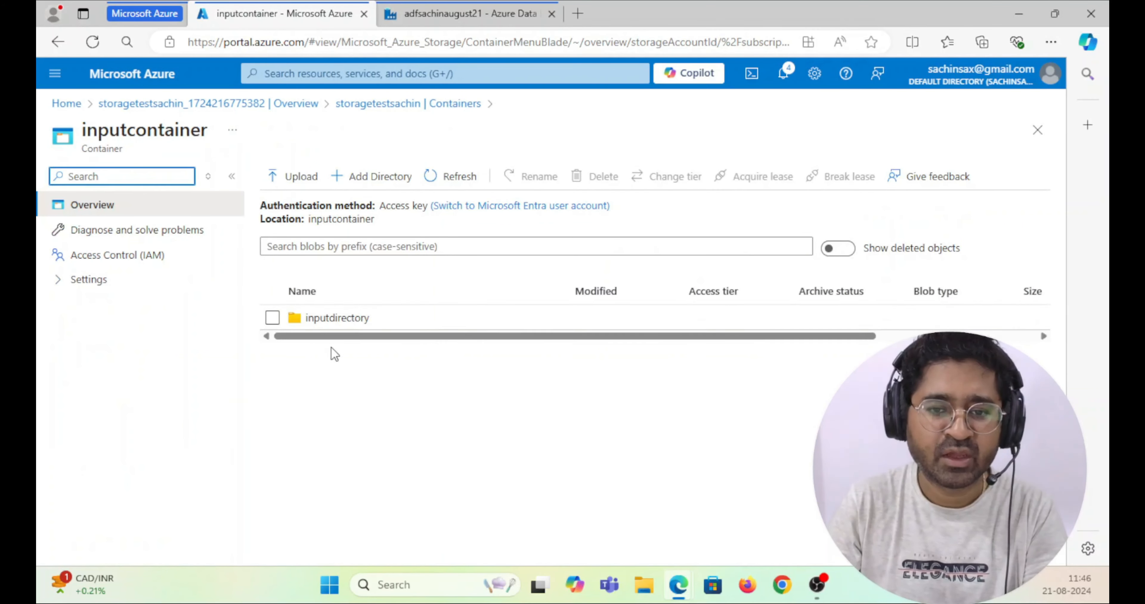
{"action": "left_click", "coordinate": [335, 320]}
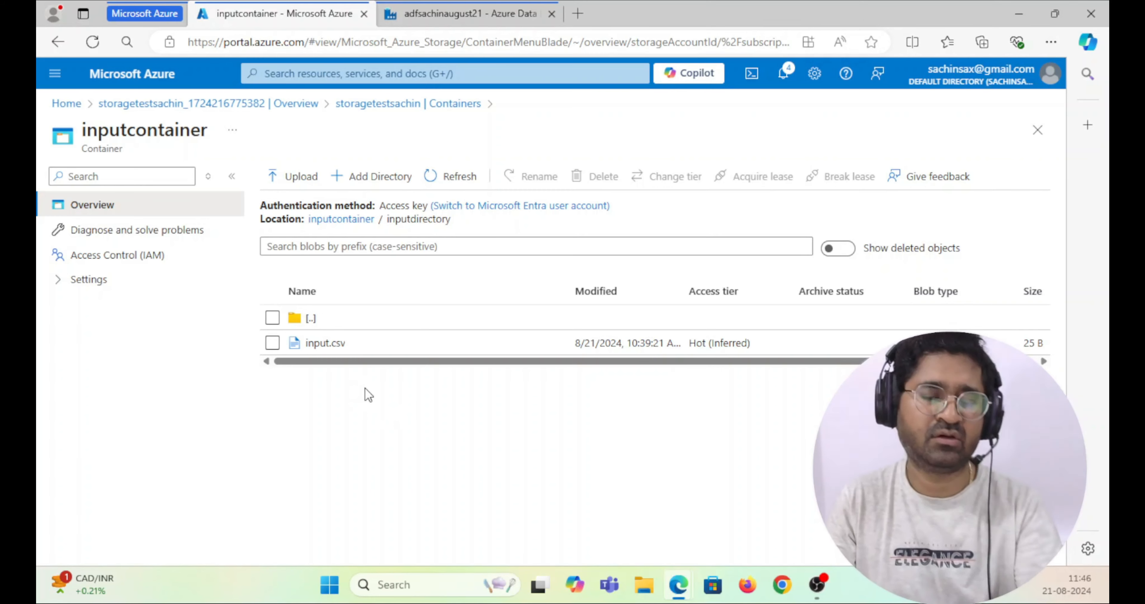
Add a third line to input.csv with a new name and roll number 99, save the file and close it
{"action": "left_click", "coordinate": [319, 345]}
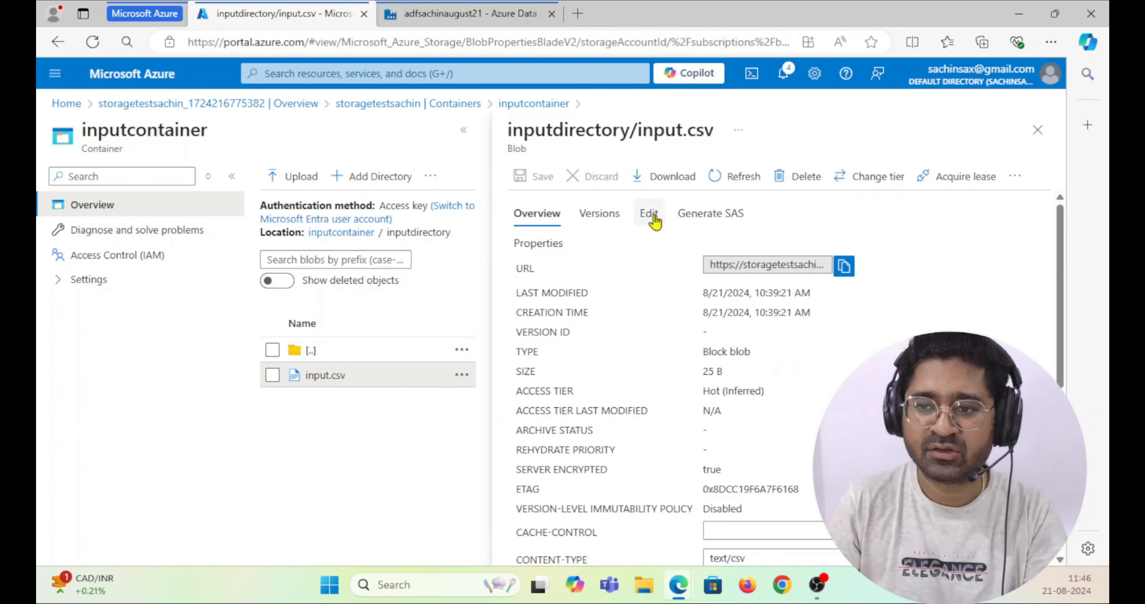
{"action": "left_click", "coordinate": [649, 214]}
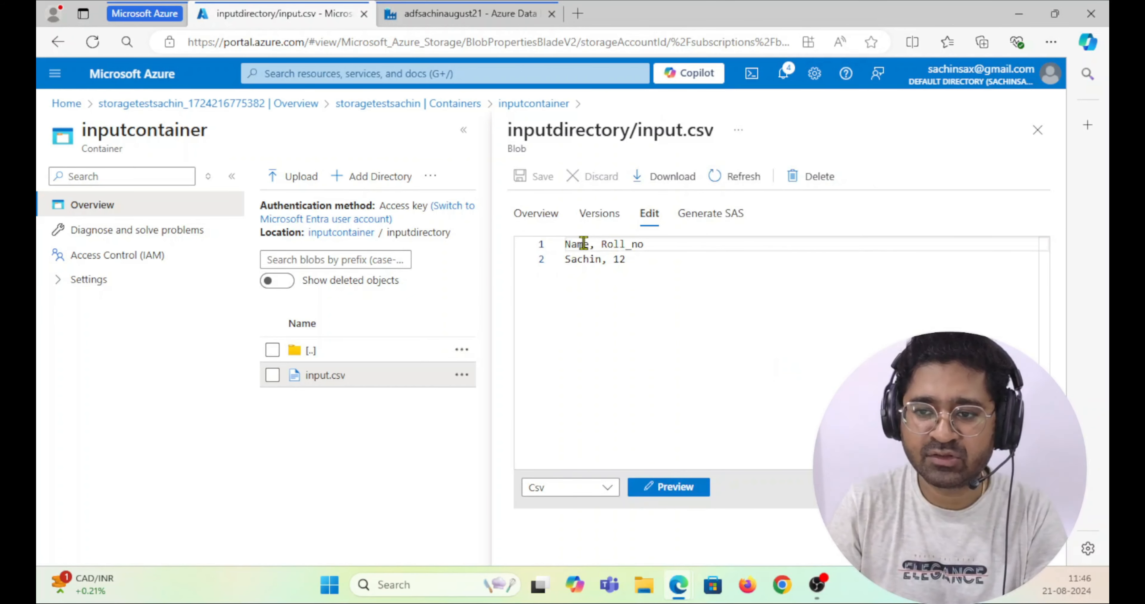
{"action": "left_click", "coordinate": [649, 266]}
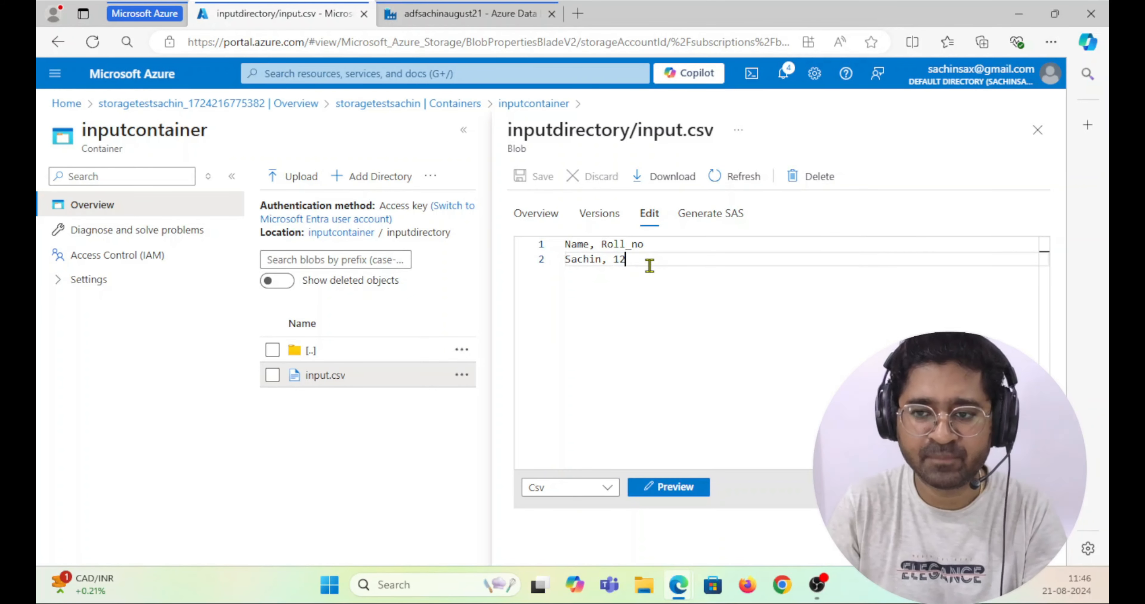
{"action": "key", "text": "Return"}
{"action": "type", "text": "Kumar, 99"}
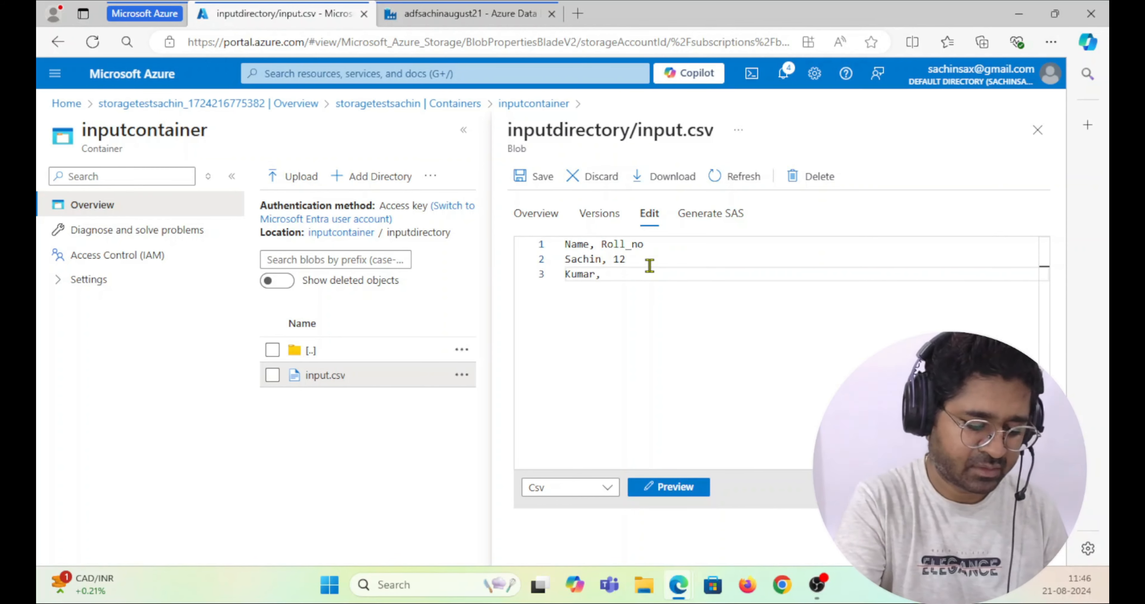
{"action": "left_click", "coordinate": [523, 177]}
{"action": "left_click", "coordinate": [1037, 130]}
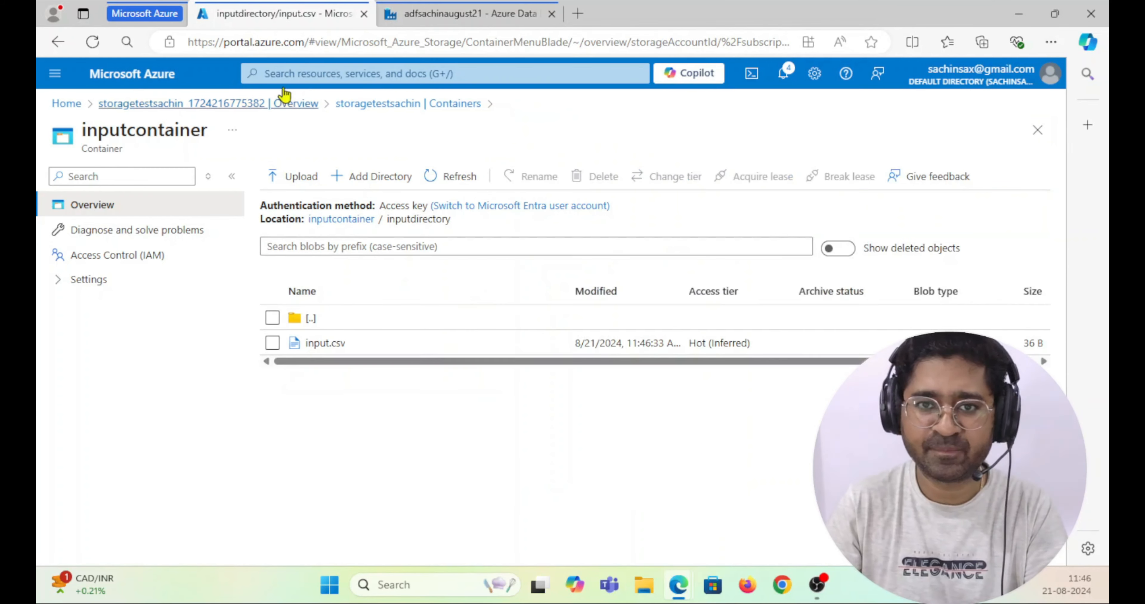
Review the Copy data1 sink settings in Data Factory and start a debug run of pipeline1
{"action": "left_click", "coordinate": [458, 13]}
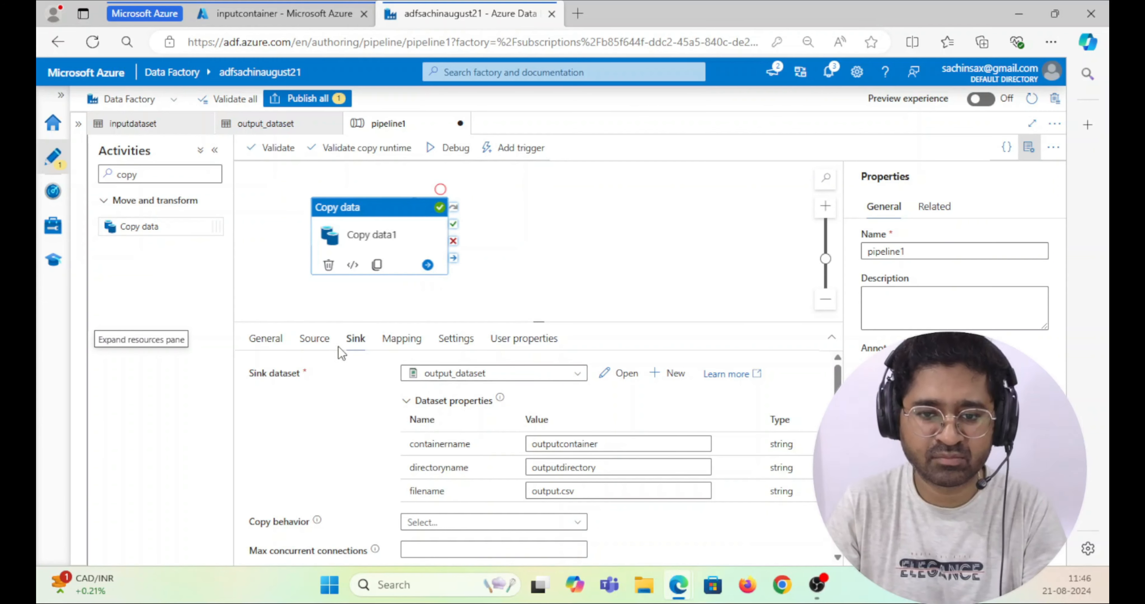
{"action": "scroll", "coordinate": [359, 449], "scroll_direction": "down", "scroll_amount": 2}
{"action": "scroll", "coordinate": [353, 440], "scroll_direction": "up", "scroll_amount": 2}
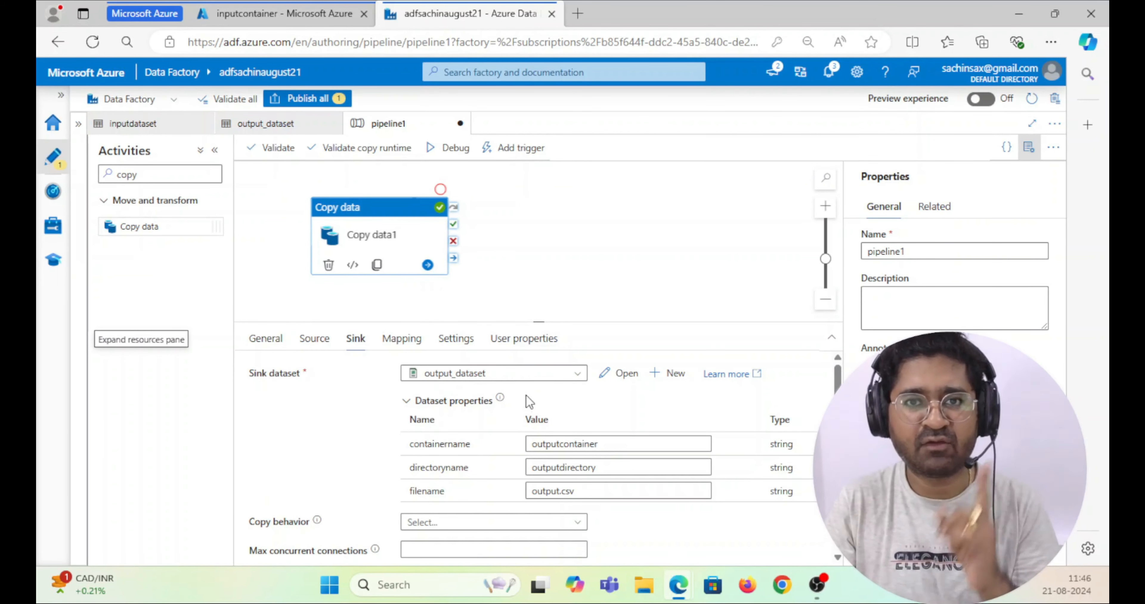
{"action": "left_click", "coordinate": [453, 150]}
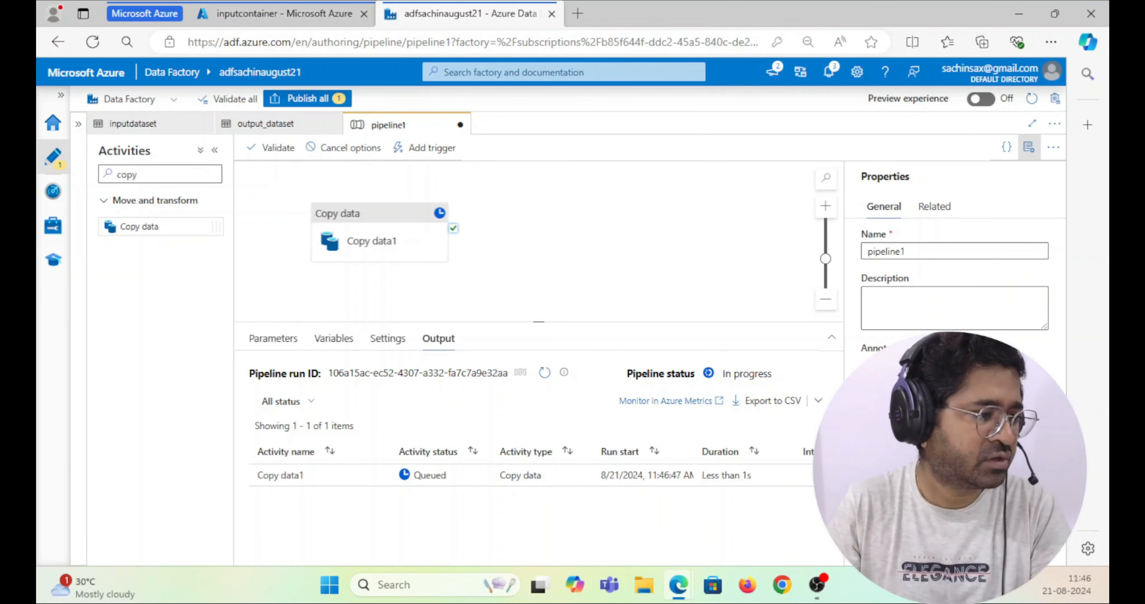
Browse the output storage account to outputcontainer/outputdirectory and examine the contents of output.csv
{"action": "left_click_drag", "start_coordinate": [37, 99], "coordinate": [632, 28]}
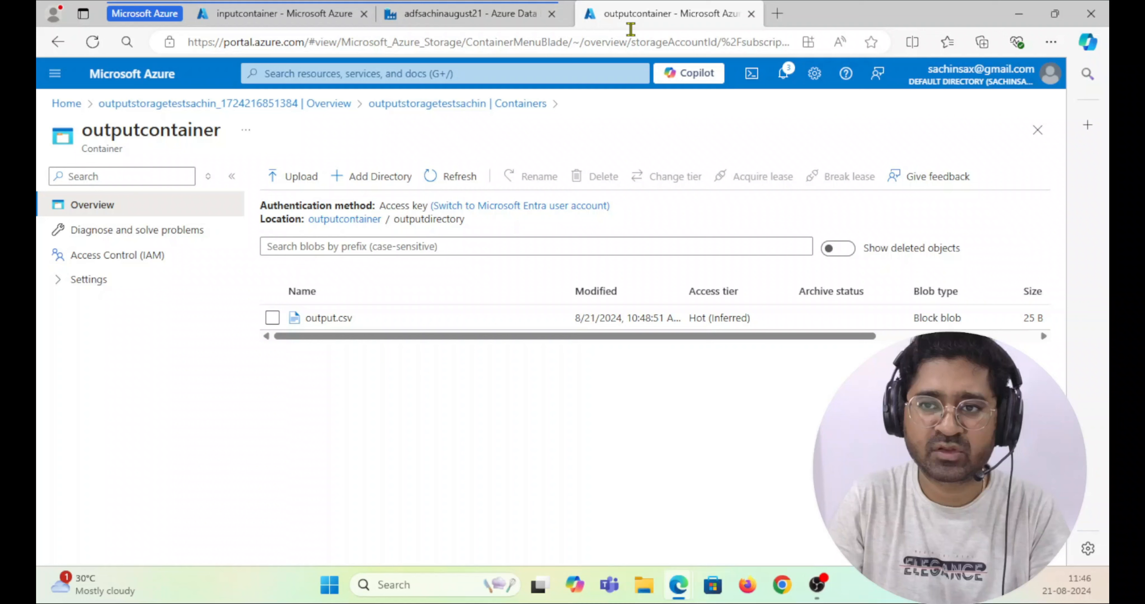
{"action": "left_click", "coordinate": [153, 105]}
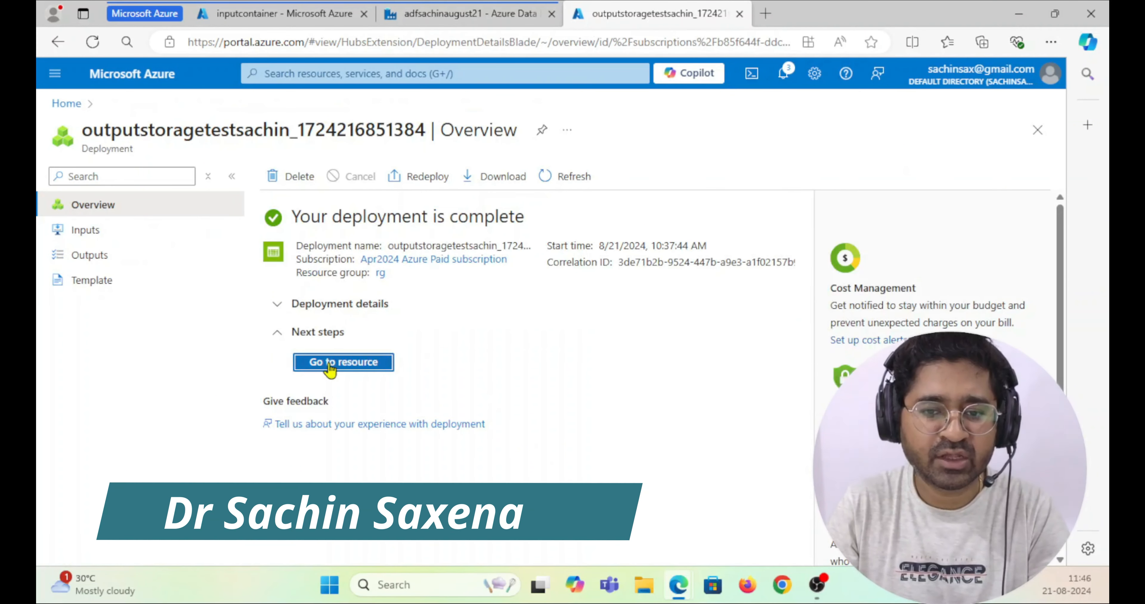
{"action": "left_click", "coordinate": [347, 362]}
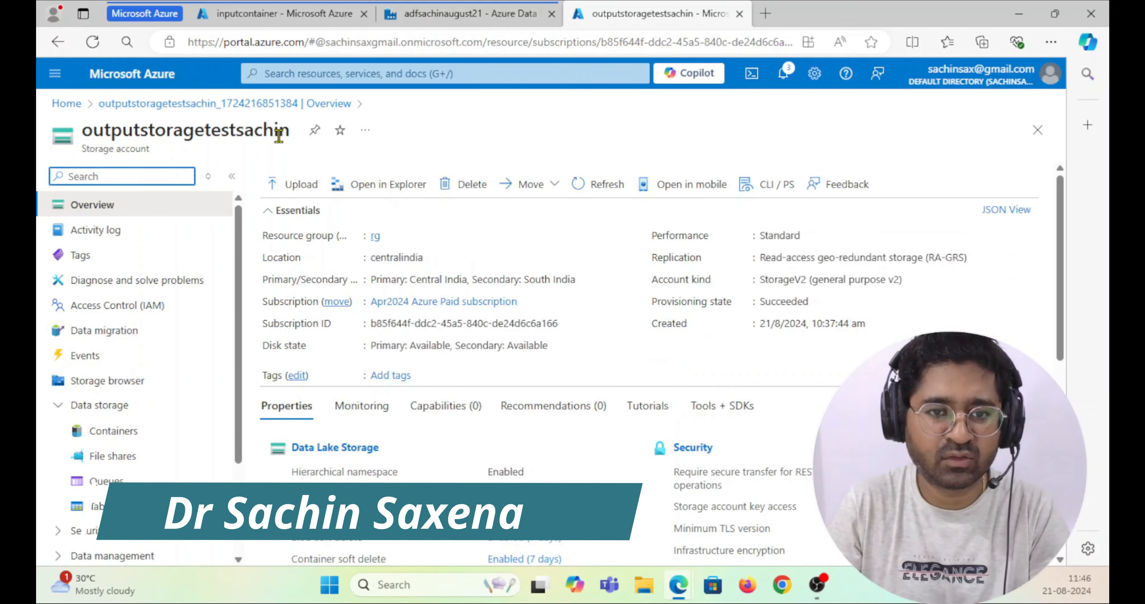
{"action": "left_click", "coordinate": [124, 437]}
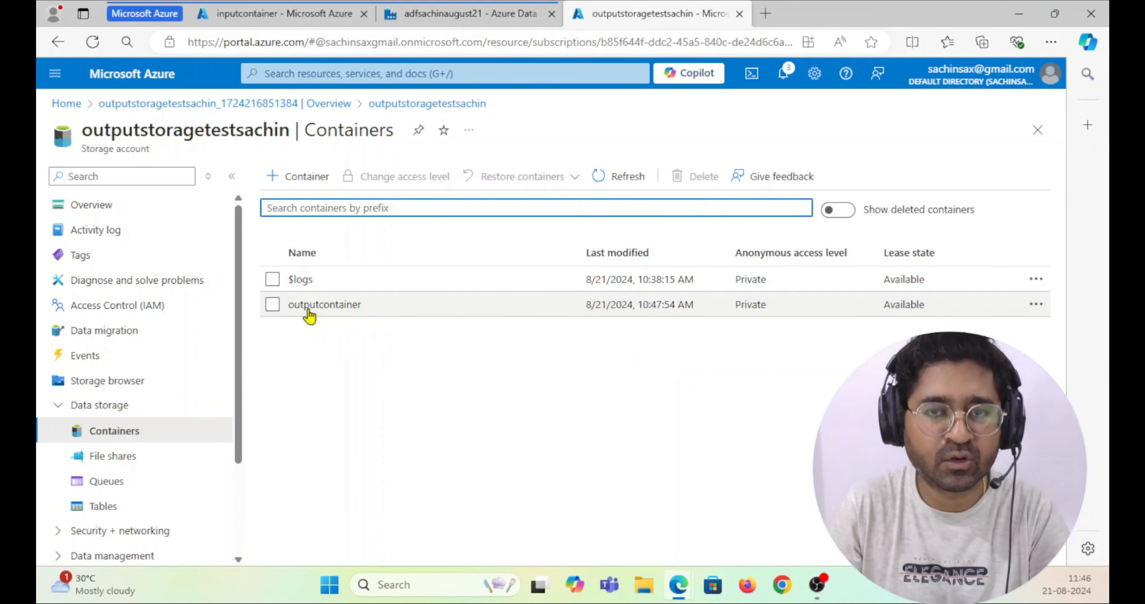
{"action": "left_click", "coordinate": [308, 311]}
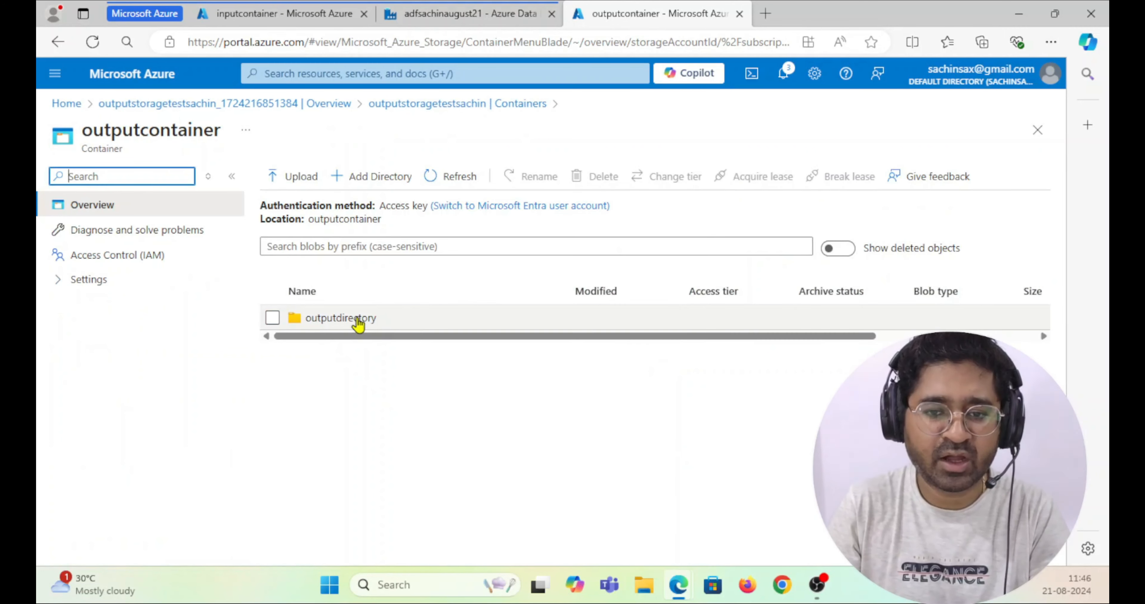
{"action": "left_click", "coordinate": [340, 318]}
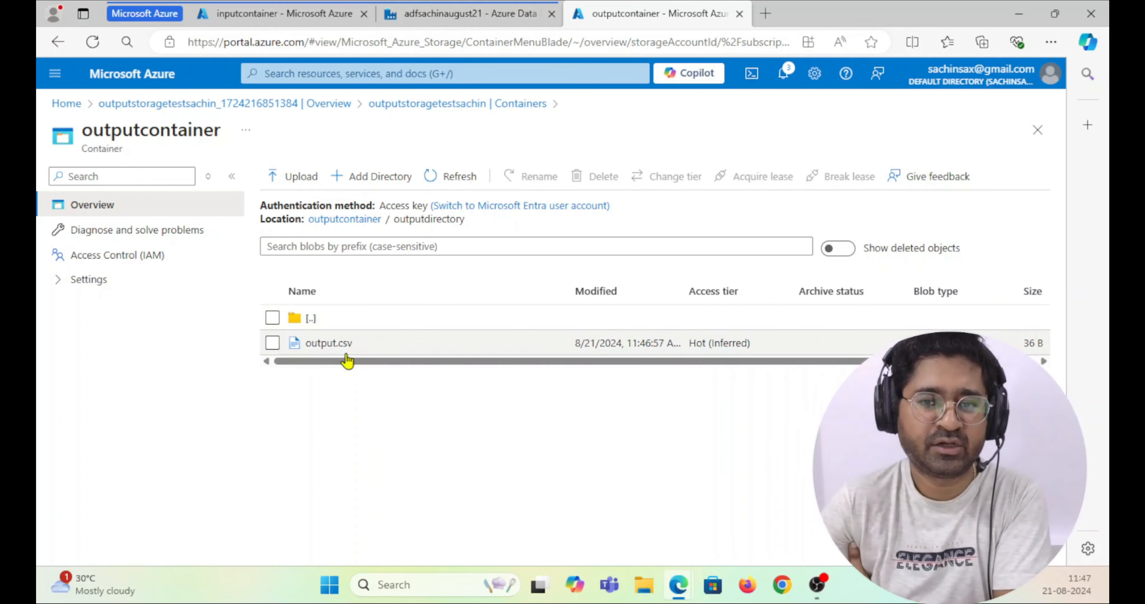
{"action": "left_click", "coordinate": [327, 349]}
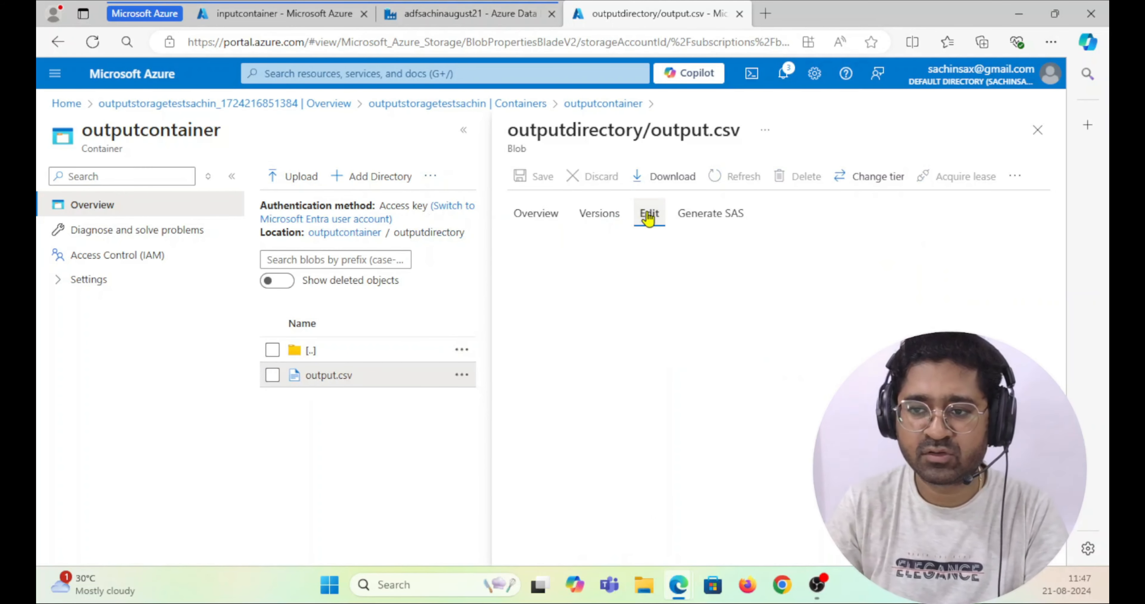
{"action": "left_click", "coordinate": [645, 215]}
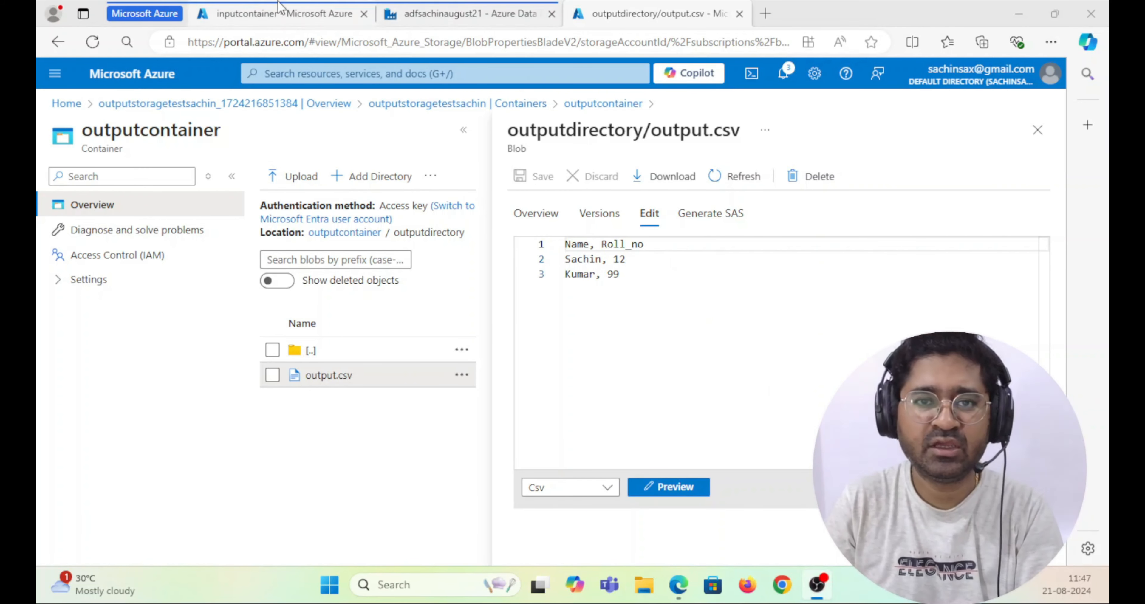
Check the pipeline1 debug output in Data Factory, view the Copy data1 run details and close them
{"action": "left_click", "coordinate": [427, 14]}
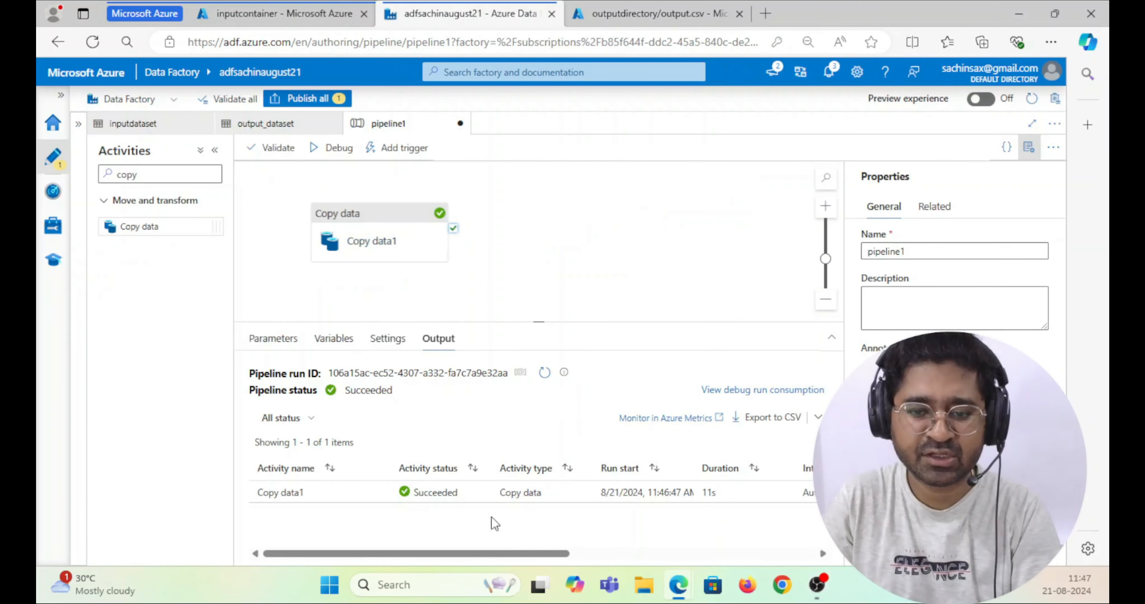
{"action": "left_click", "coordinate": [378, 493]}
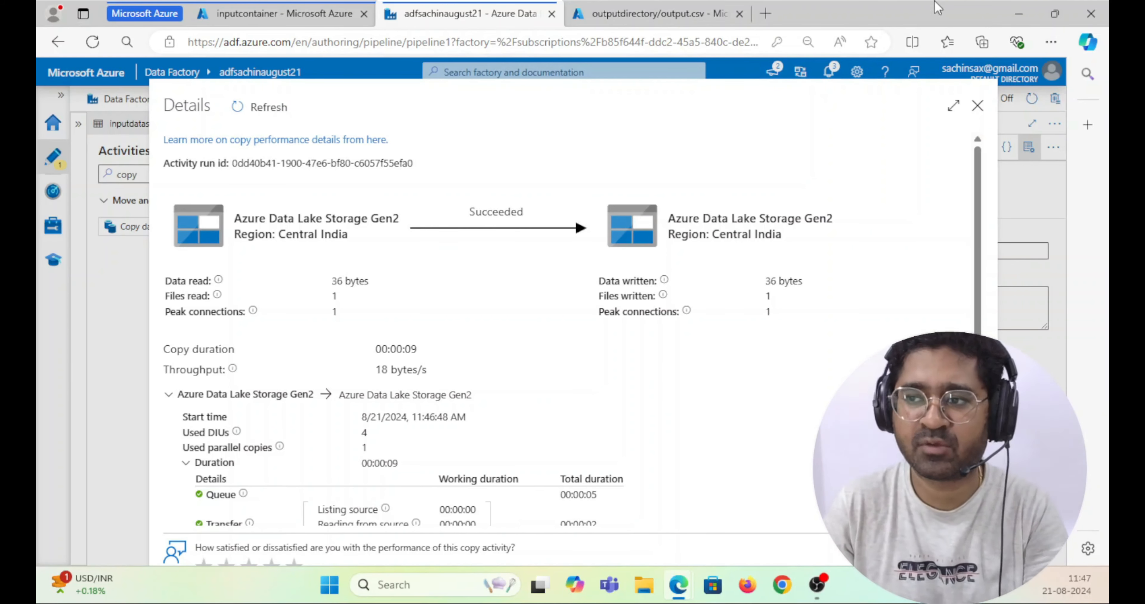
{"action": "left_click", "coordinate": [977, 107]}
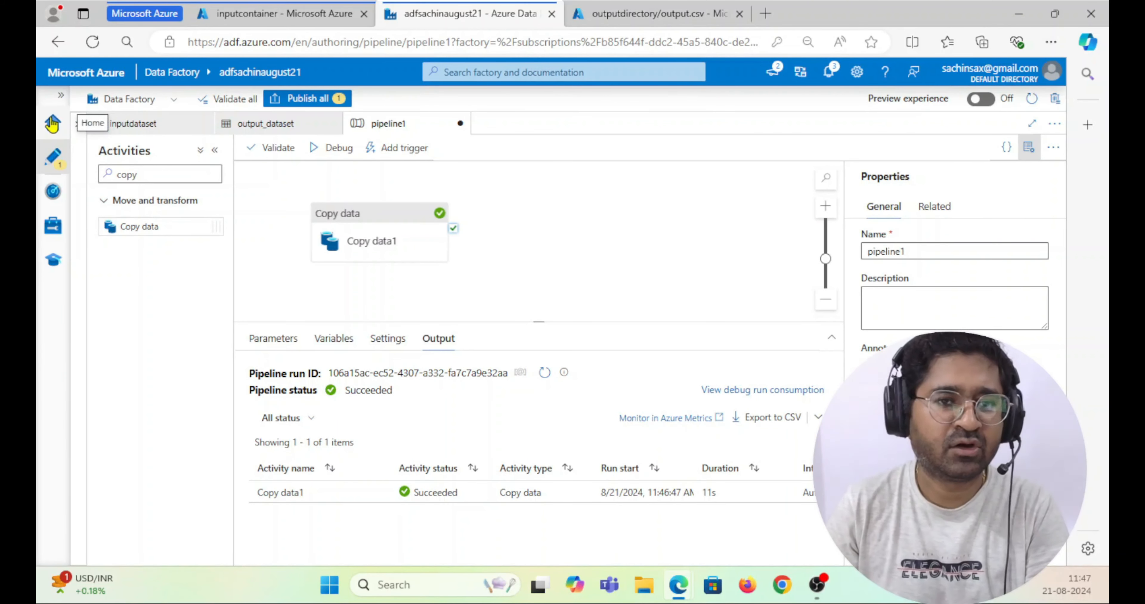
Switch to the Azure portal, start a new resource group from its home page and name it rgtest2
{"action": "left_click", "coordinate": [254, 17]}
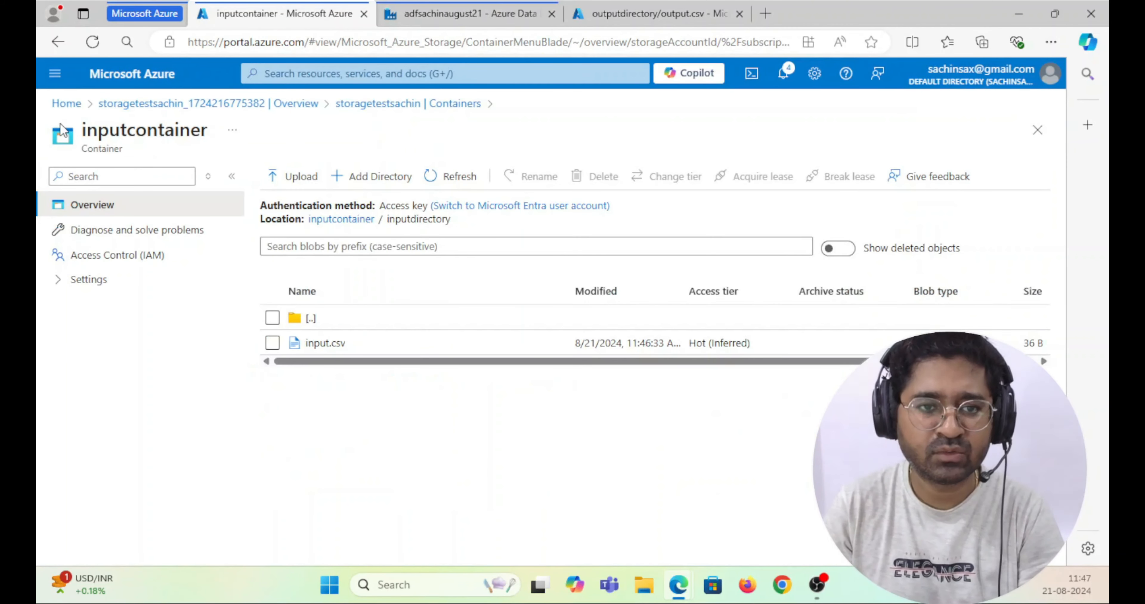
{"action": "left_click", "coordinate": [61, 108]}
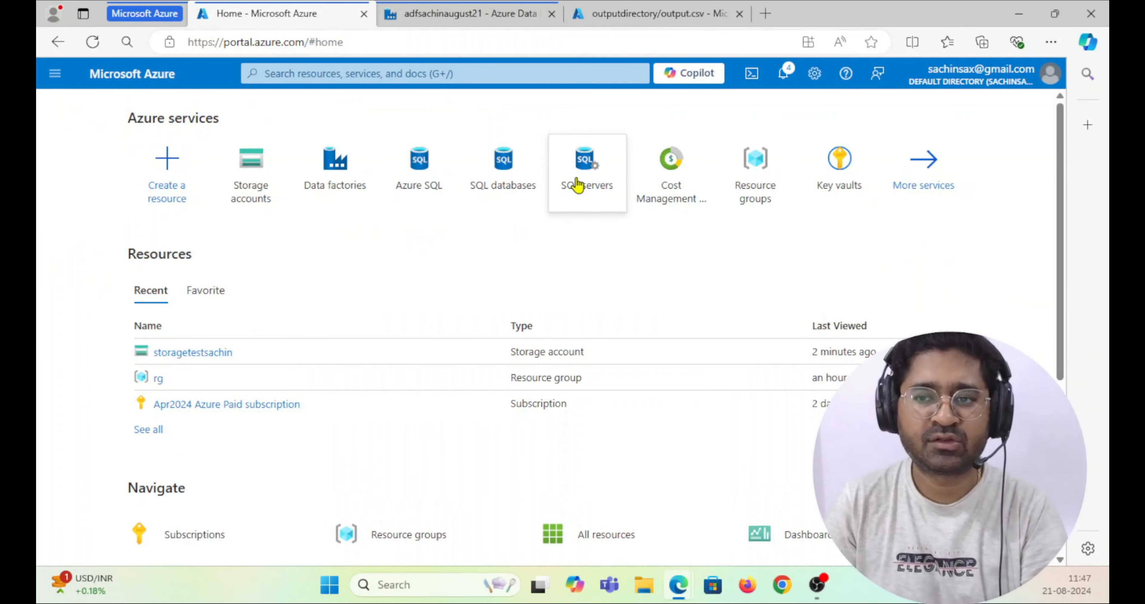
{"action": "left_click", "coordinate": [756, 168]}
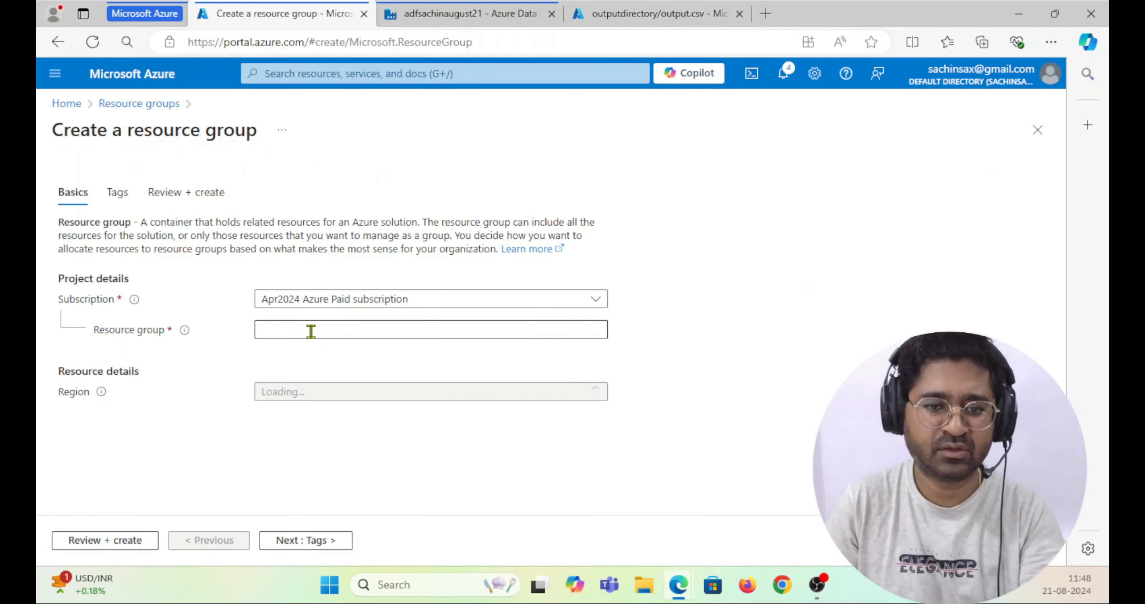
{"action": "left_click", "coordinate": [310, 331]}
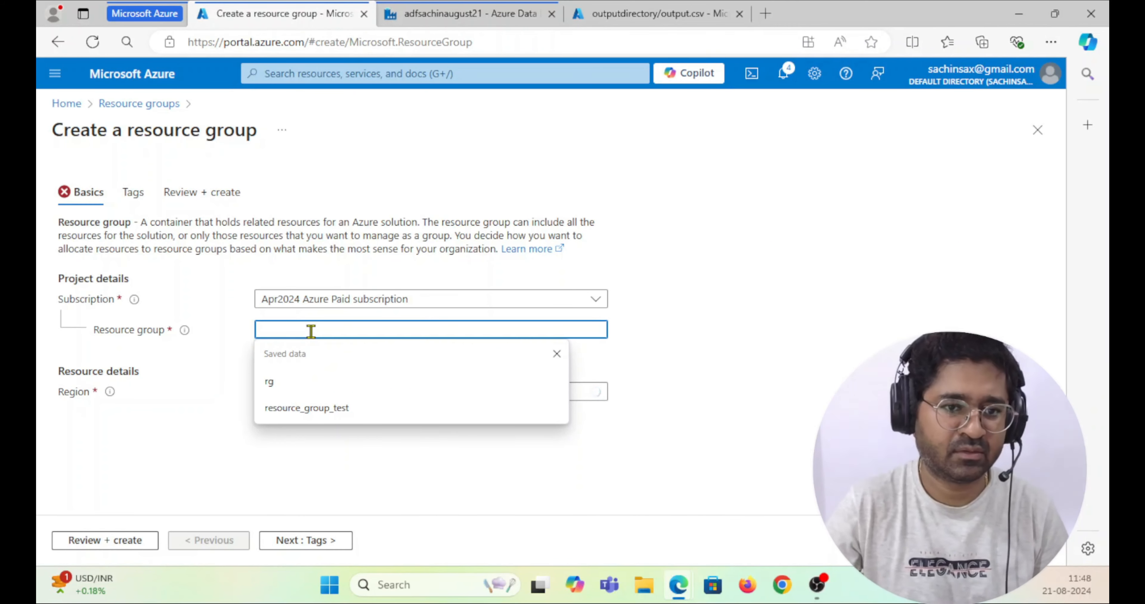
{"action": "left_click", "coordinate": [345, 244]}
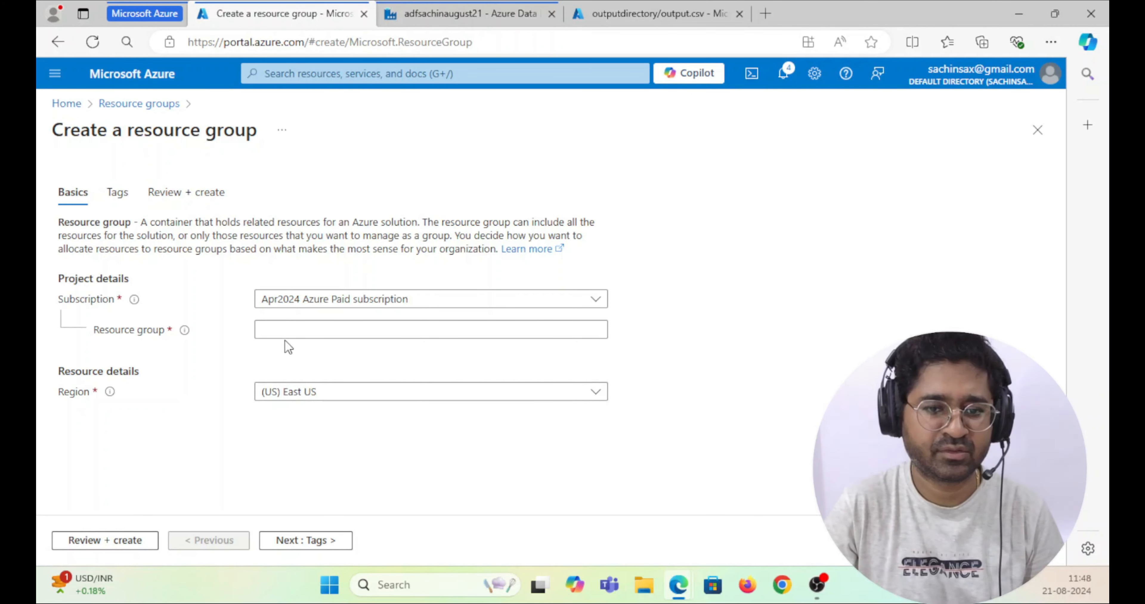
{"action": "left_click", "coordinate": [280, 329]}
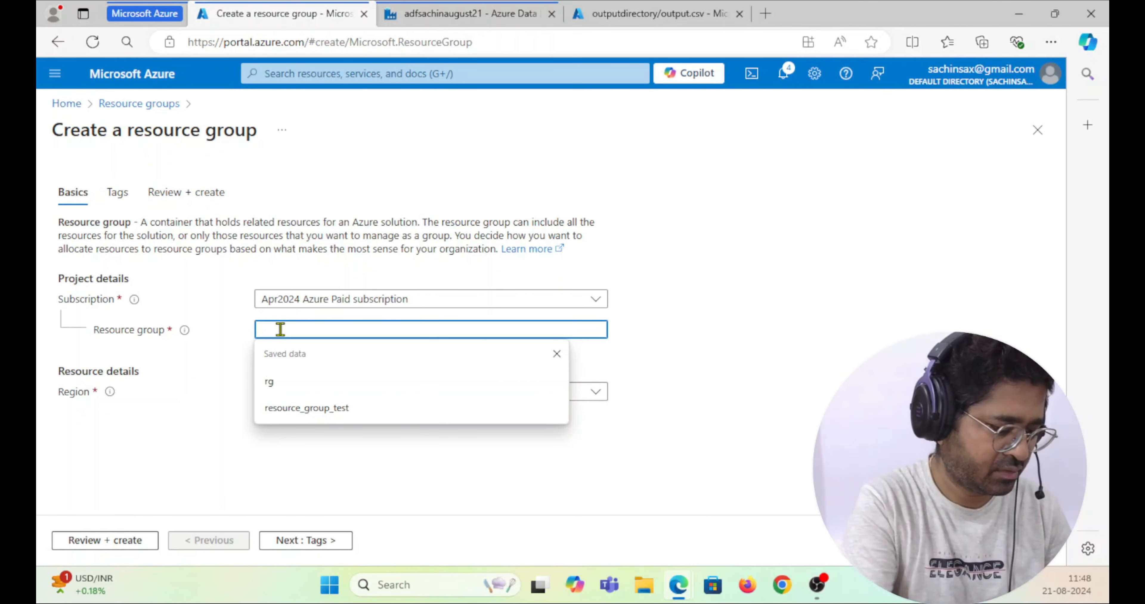
{"action": "type", "text": "rgtest2"}
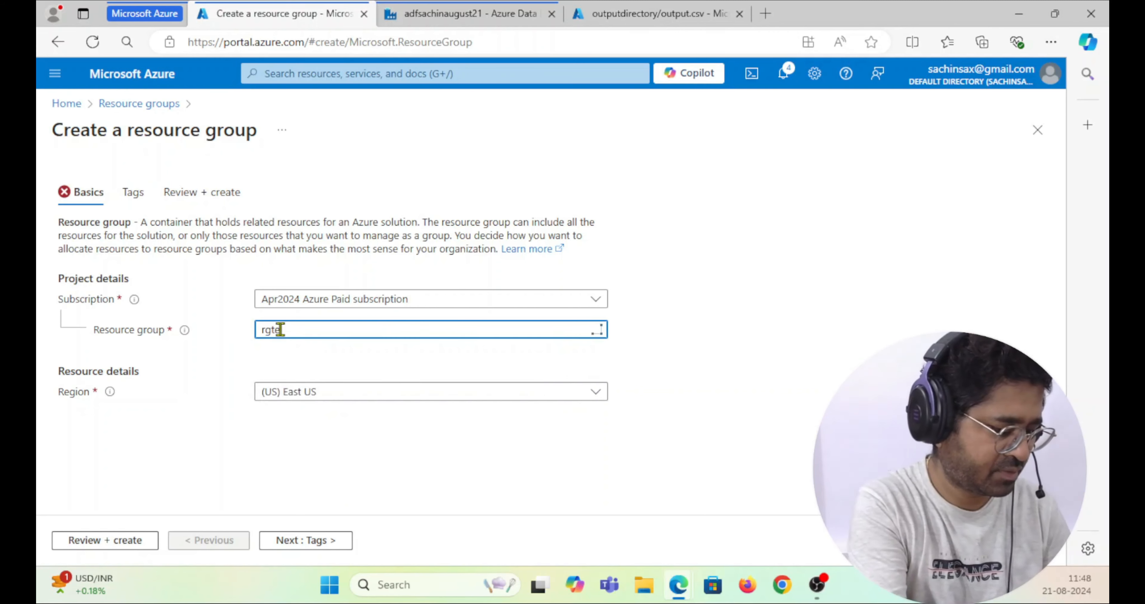
Find the Indian regions and set the resource group's region to (Asia Pacific) Central India
{"action": "left_click", "coordinate": [330, 397]}
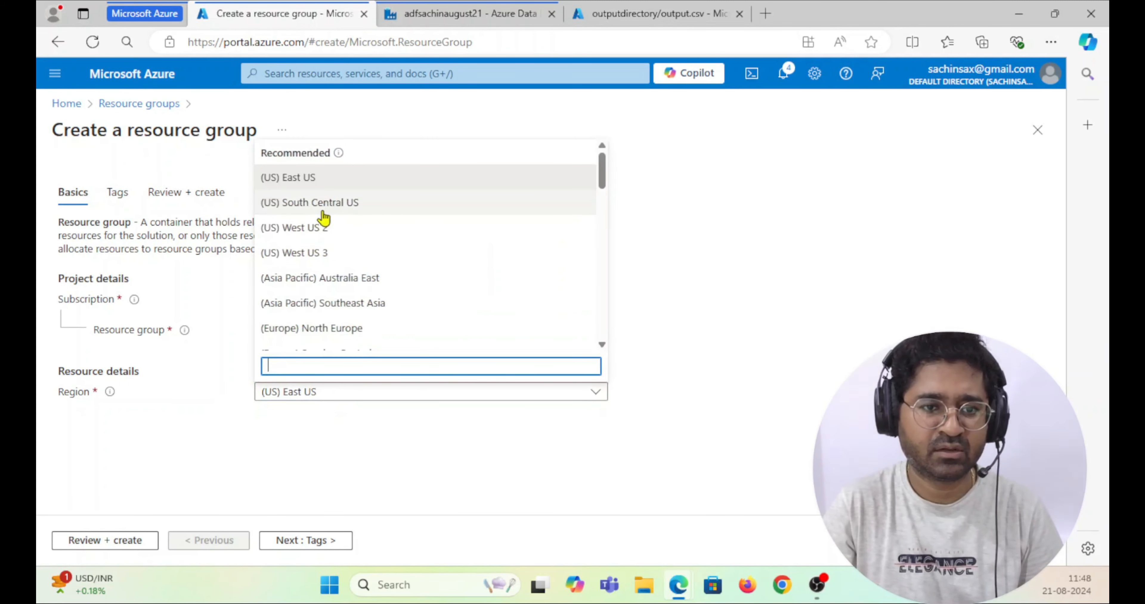
{"action": "scroll", "coordinate": [361, 280], "scroll_direction": "down", "scroll_amount": 5}
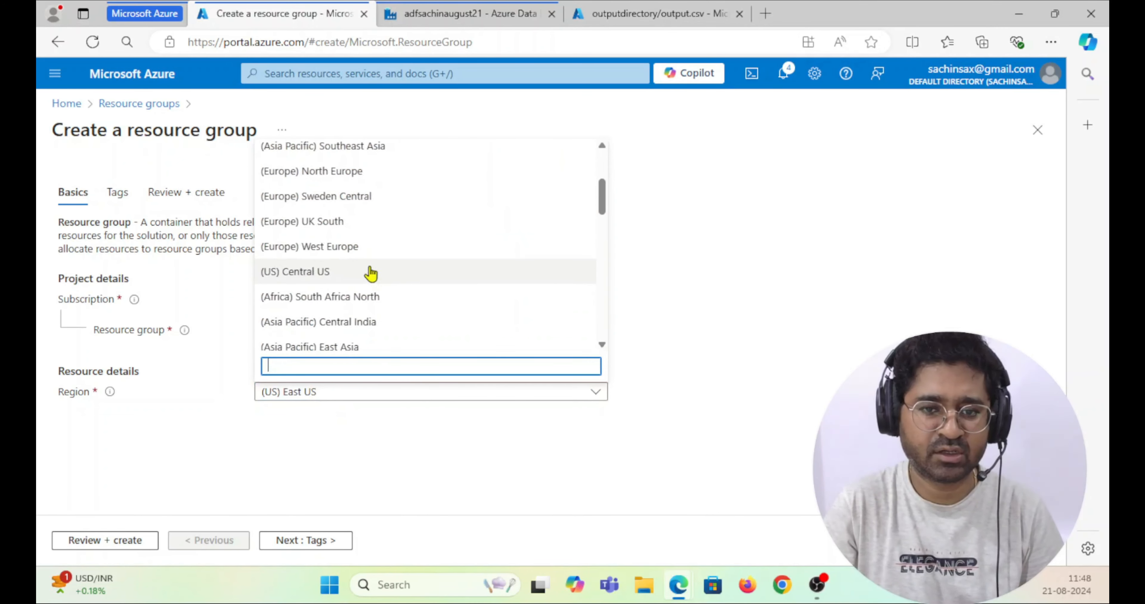
{"action": "scroll", "coordinate": [368, 273], "scroll_direction": "down", "scroll_amount": 5}
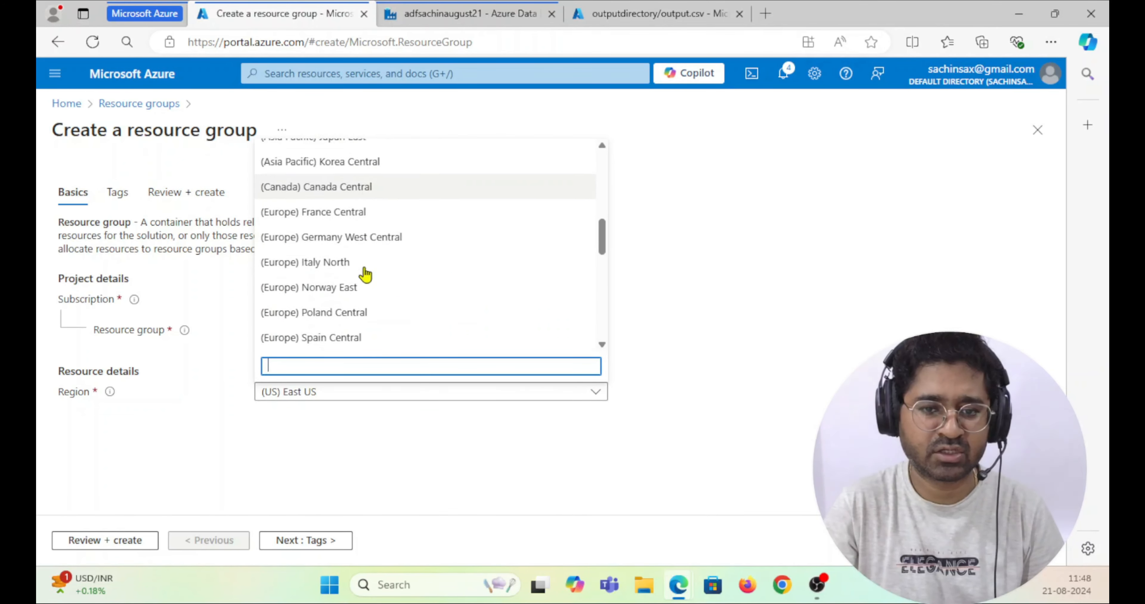
{"action": "type", "text": "indi"}
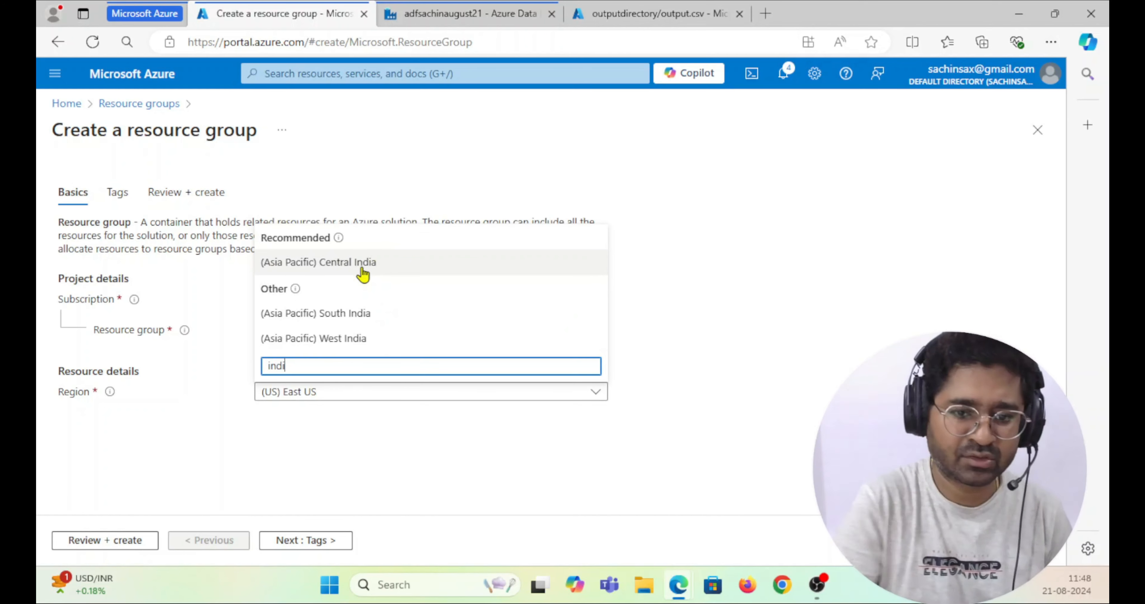
{"action": "left_click", "coordinate": [363, 266]}
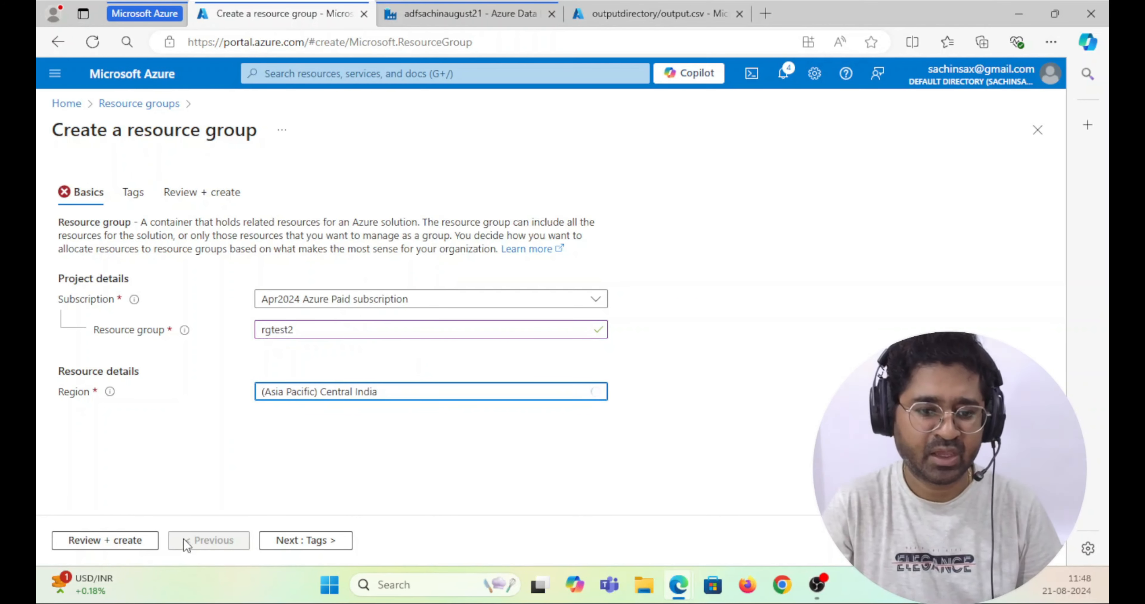
Create the rgtest2 resource group without any tags and dismiss the creation notification
{"action": "left_click", "coordinate": [307, 540]}
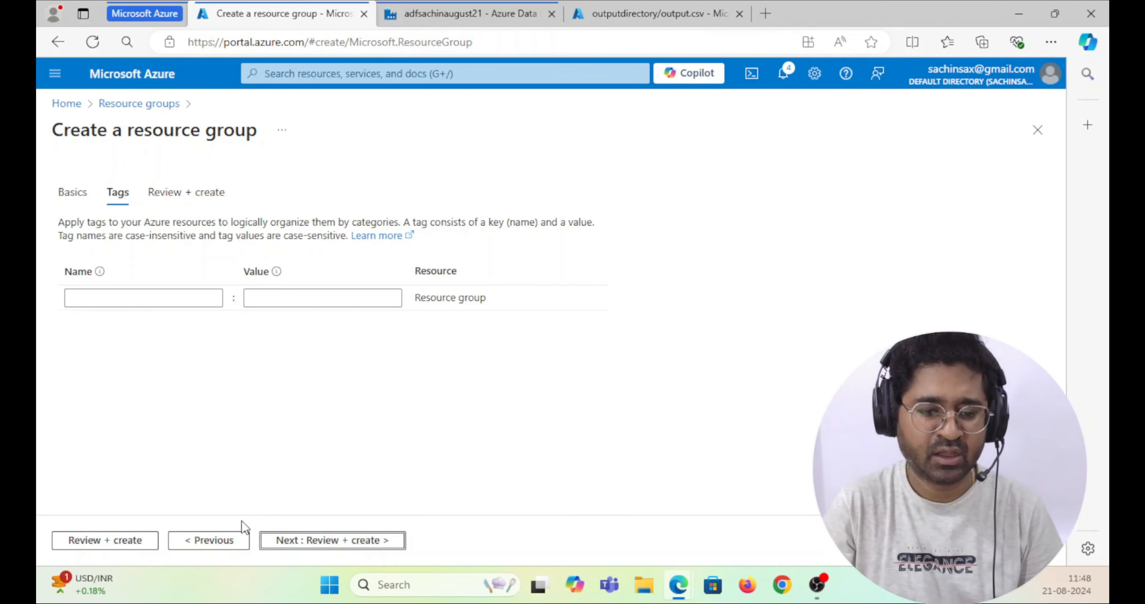
{"action": "left_click", "coordinate": [326, 540]}
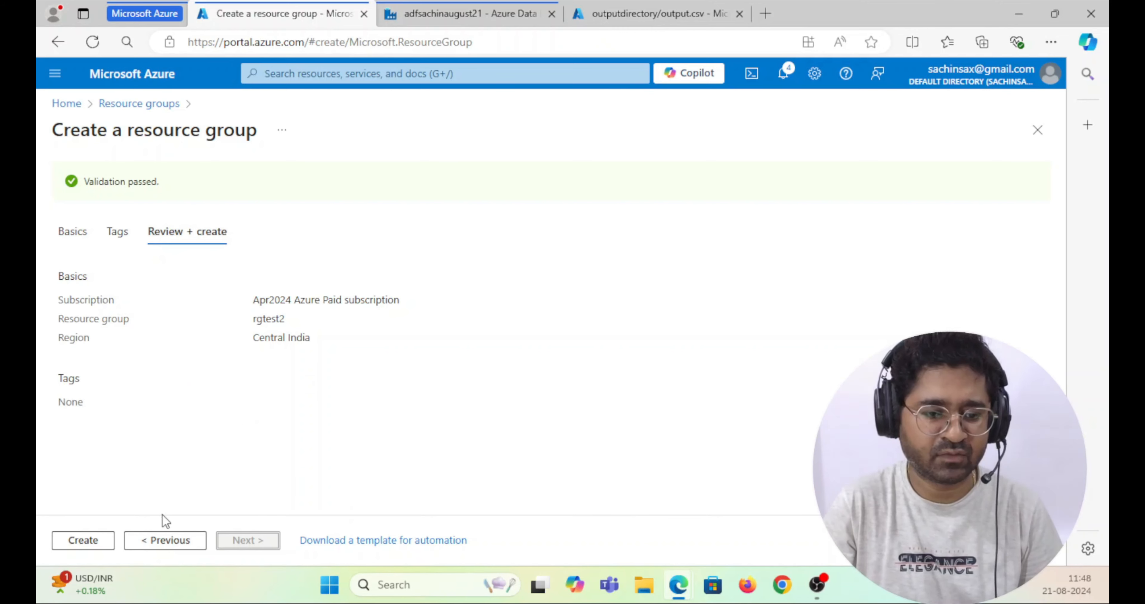
{"action": "left_click", "coordinate": [74, 535]}
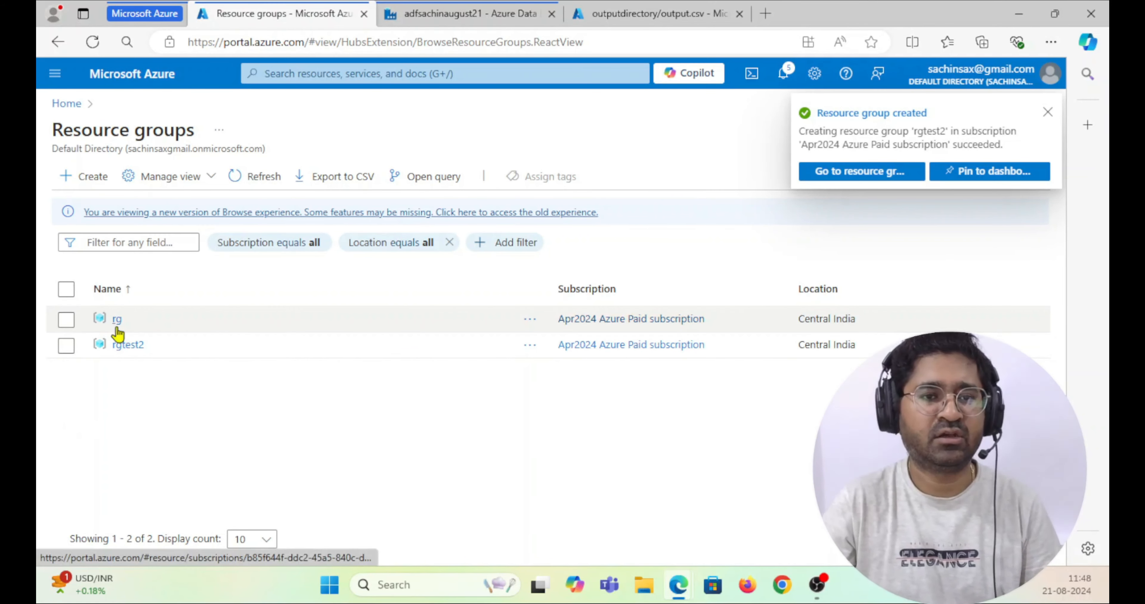
{"action": "left_click", "coordinate": [1048, 112]}
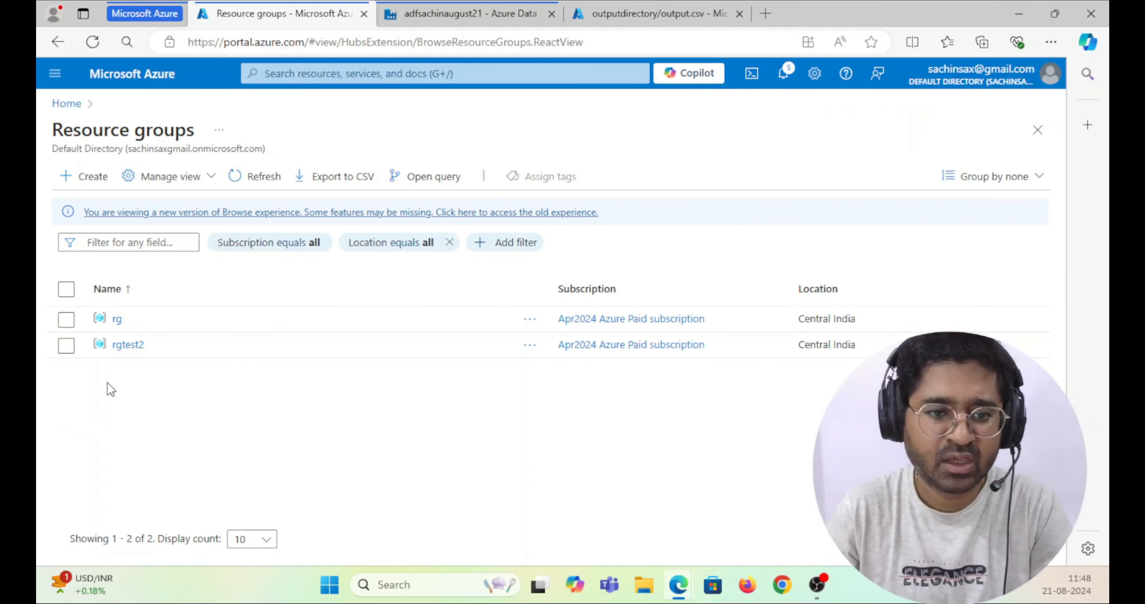
Start a new storage account from the portal's storage accounts and assign it to resource group rgtest2
{"action": "left_click", "coordinate": [67, 104]}
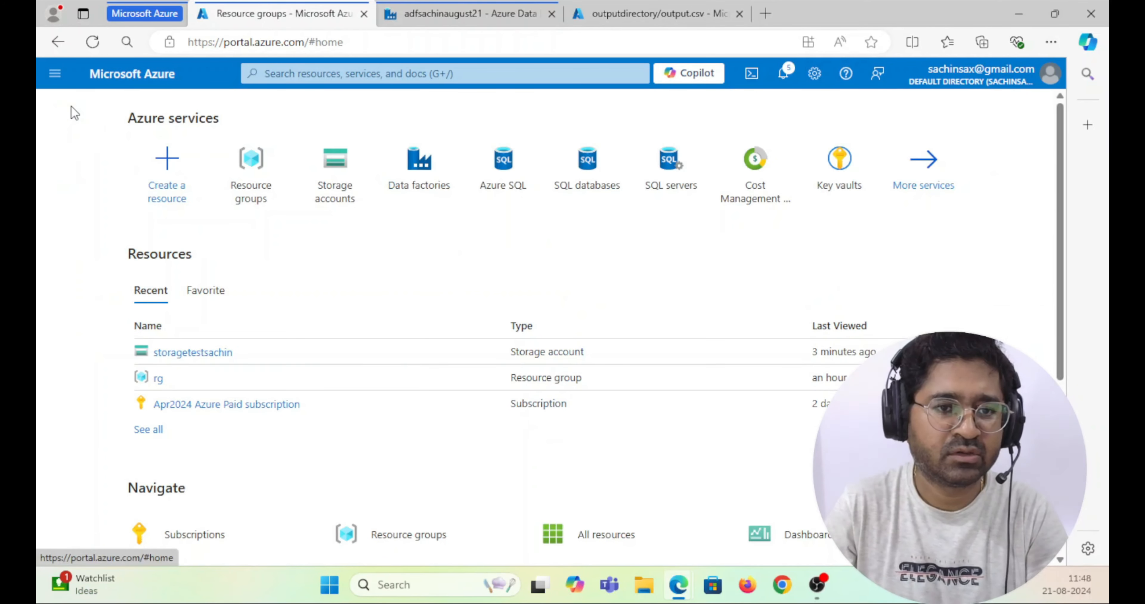
{"action": "left_click", "coordinate": [339, 164]}
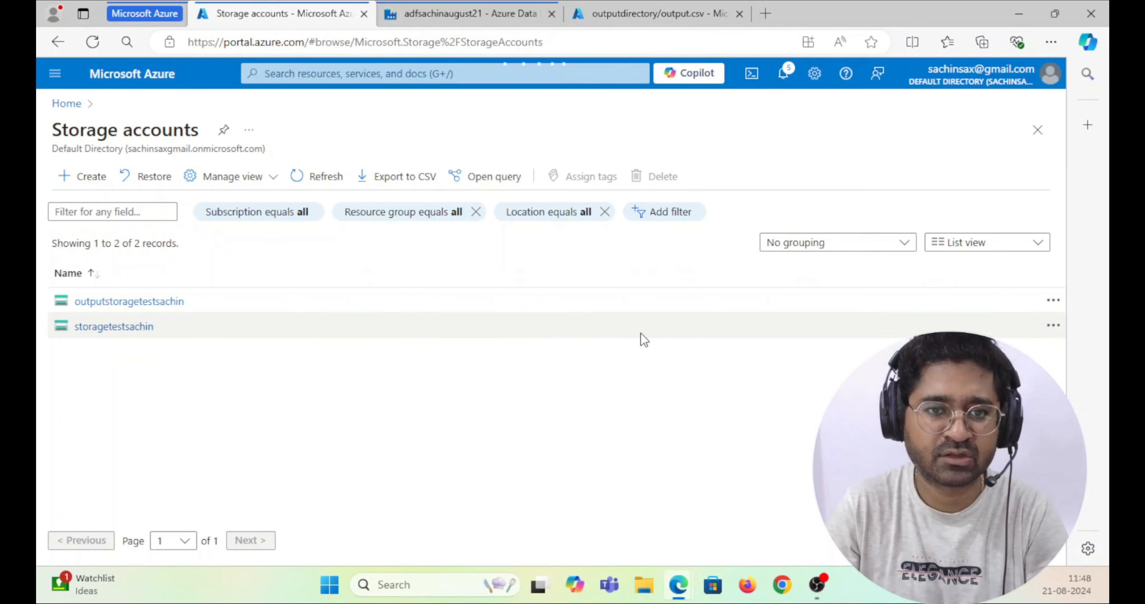
{"action": "scroll", "coordinate": [398, 402], "scroll_direction": "down", "scroll_amount": 3}
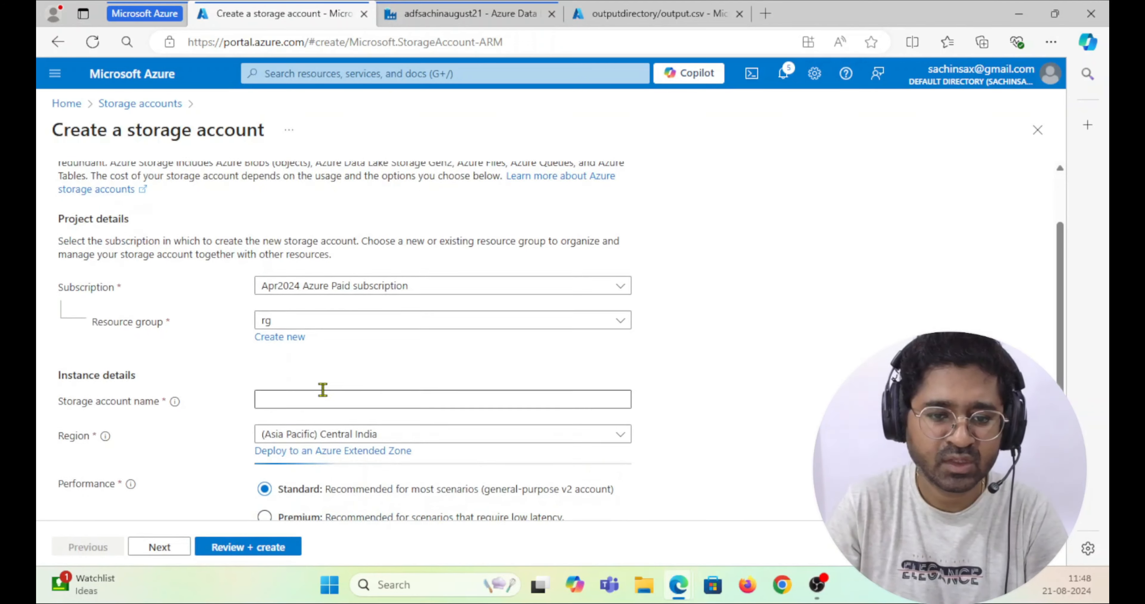
{"action": "left_click", "coordinate": [623, 239]}
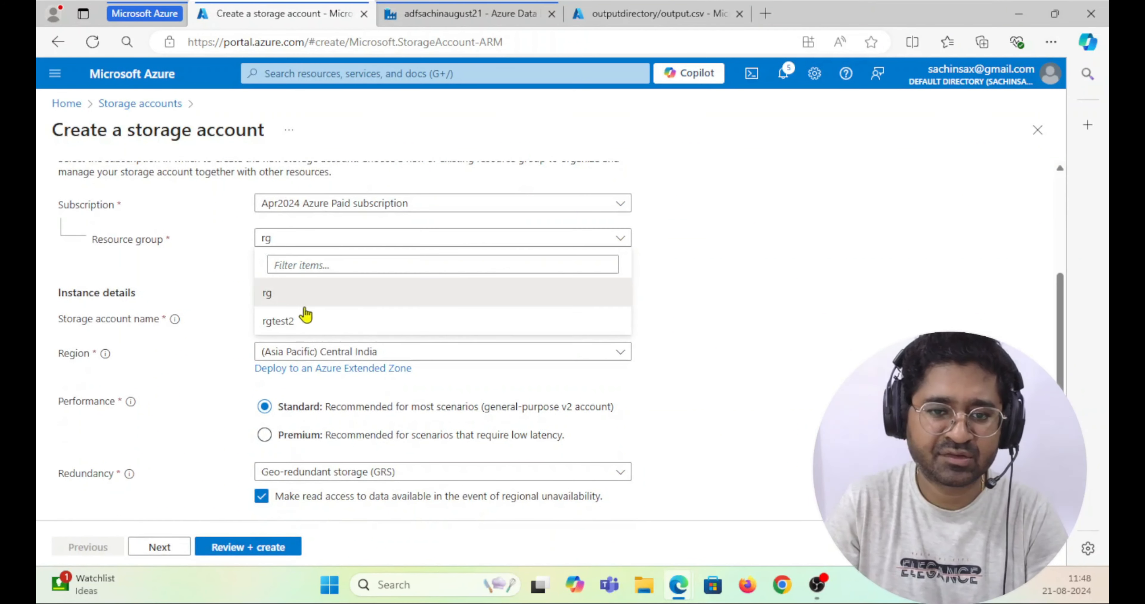
{"action": "left_click", "coordinate": [280, 321]}
Name the new storage account inputstoragetest2
{"action": "scroll", "coordinate": [720, 283], "scroll_direction": "down", "scroll_amount": 1}
{"action": "left_click", "coordinate": [377, 302]}
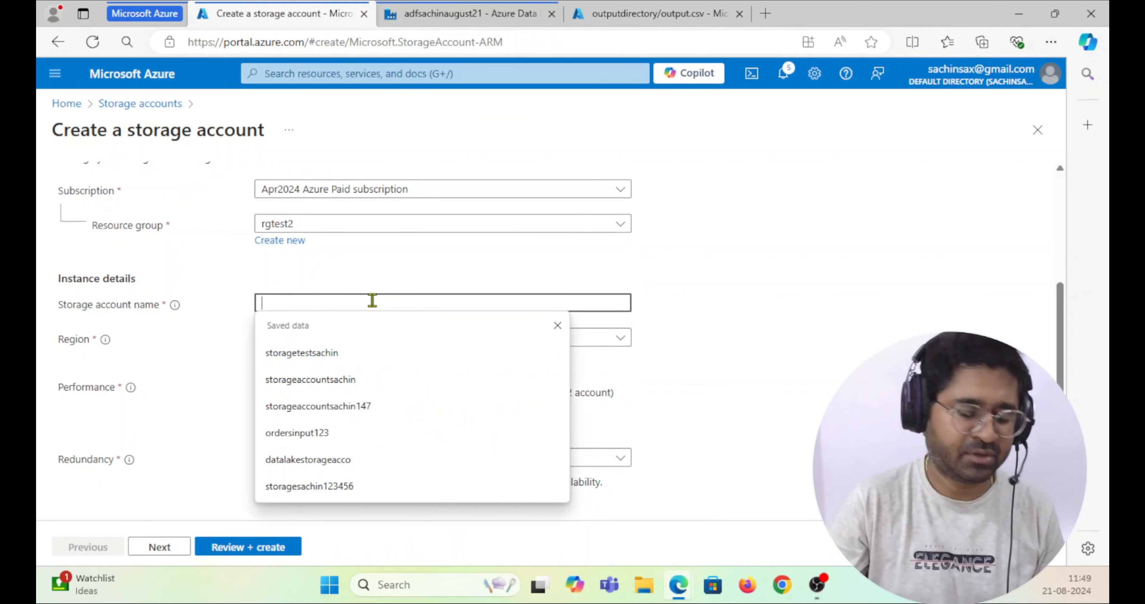
{"action": "type", "text": "inputs"}
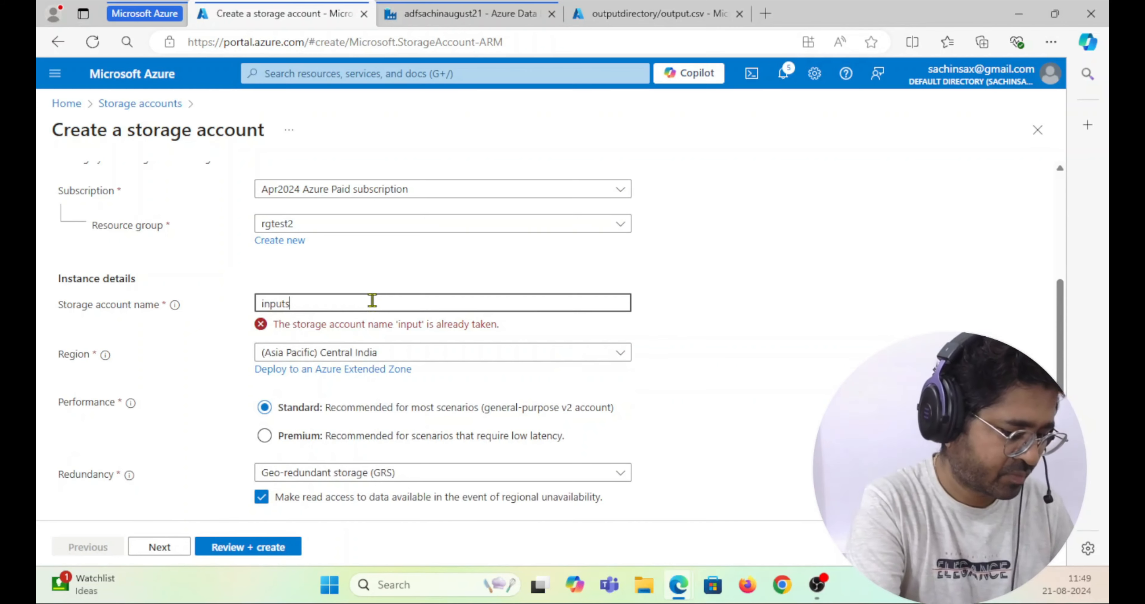
{"action": "type", "text": "toragetest2"}
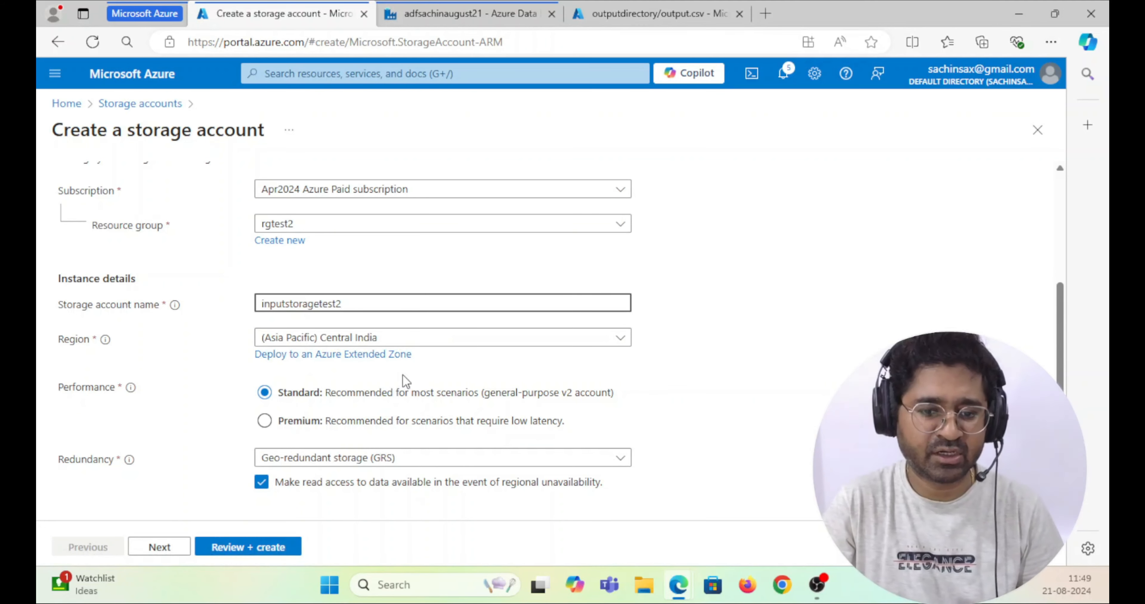
Enable the hierarchical namespace in the storage account's advanced settings
{"action": "left_click", "coordinate": [159, 547]}
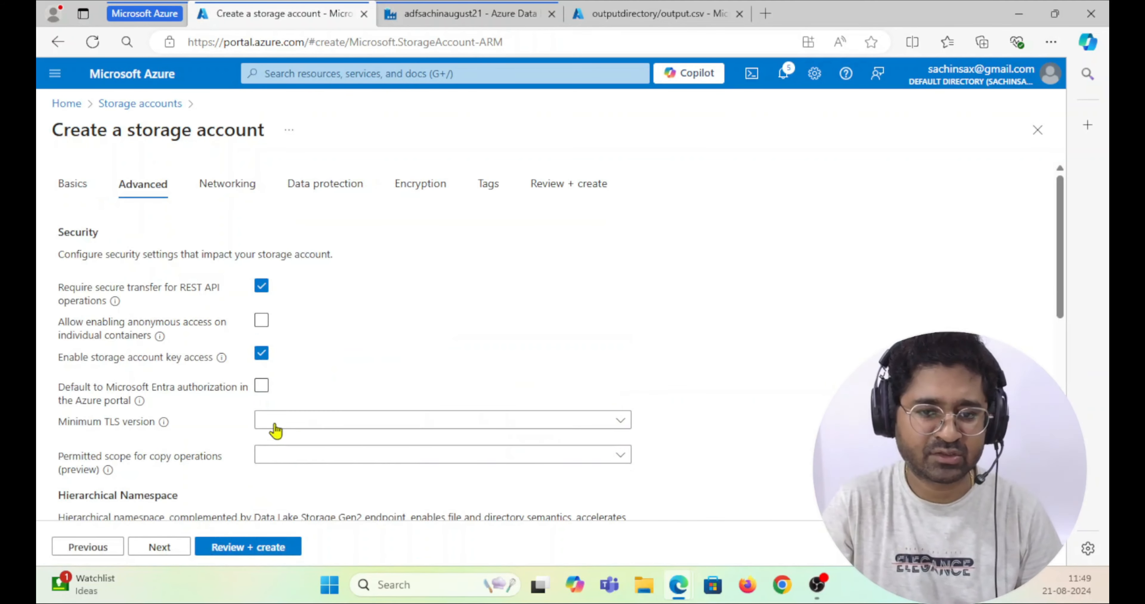
{"action": "scroll", "coordinate": [226, 372], "scroll_direction": "down", "scroll_amount": 5}
{"action": "left_click", "coordinate": [262, 326]}
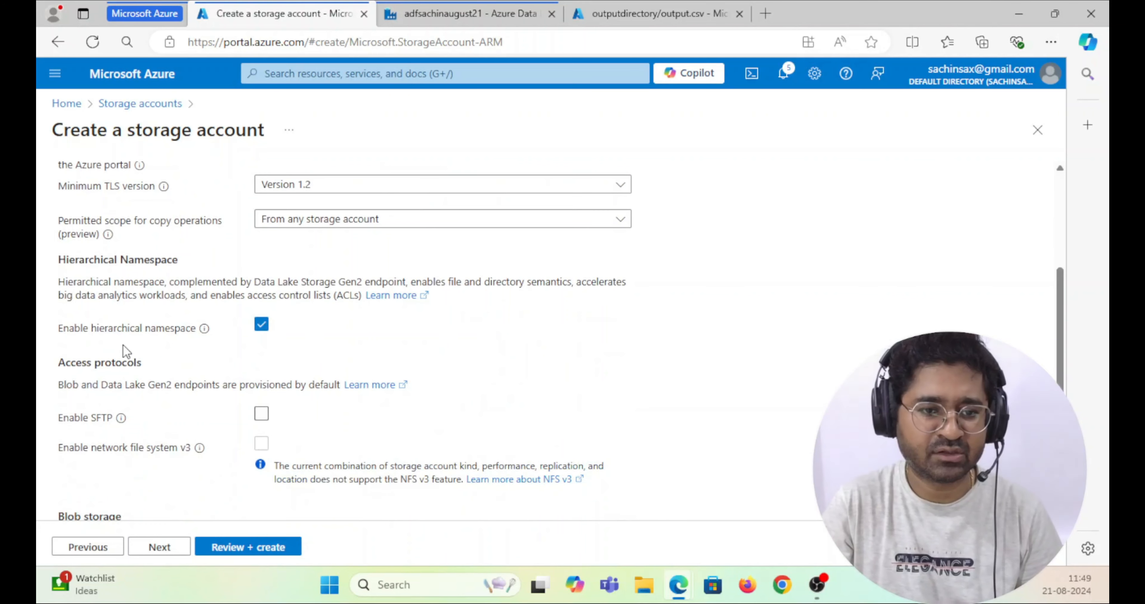
{"action": "scroll", "coordinate": [358, 336], "scroll_direction": "down", "scroll_amount": 2}
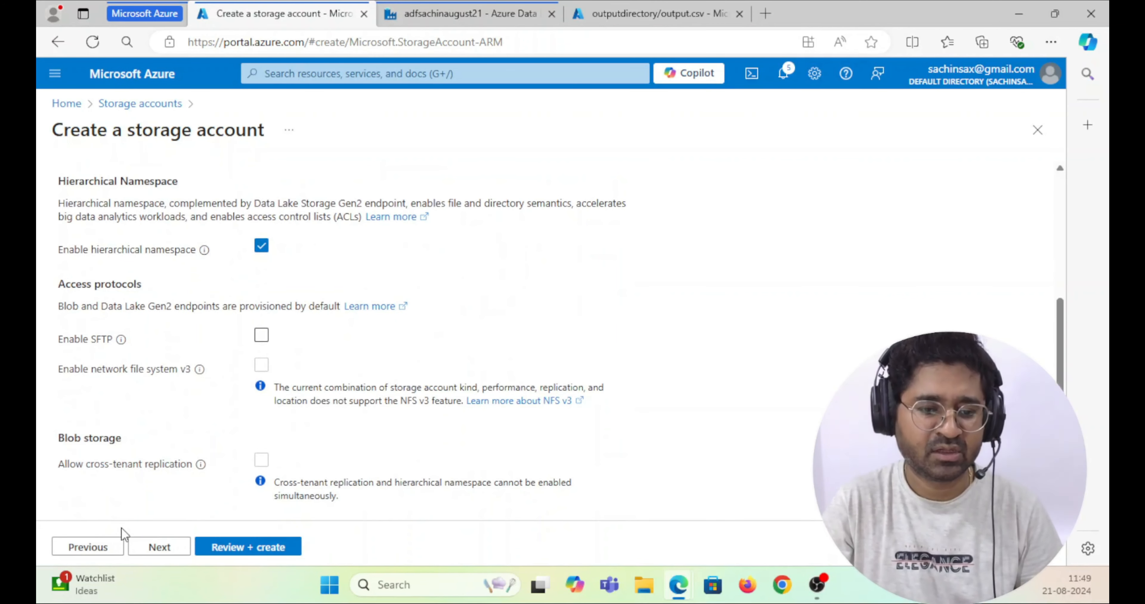
Keep the default networking, data protection, encryption and tag settings, review the configuration and create the storage account
{"action": "left_click", "coordinate": [159, 547]}
{"action": "scroll", "coordinate": [266, 422], "scroll_direction": "down", "scroll_amount": 3}
{"action": "left_click", "coordinate": [160, 548]}
{"action": "scroll", "coordinate": [163, 550], "scroll_direction": "down", "scroll_amount": 4}
{"action": "left_click", "coordinate": [163, 550]}
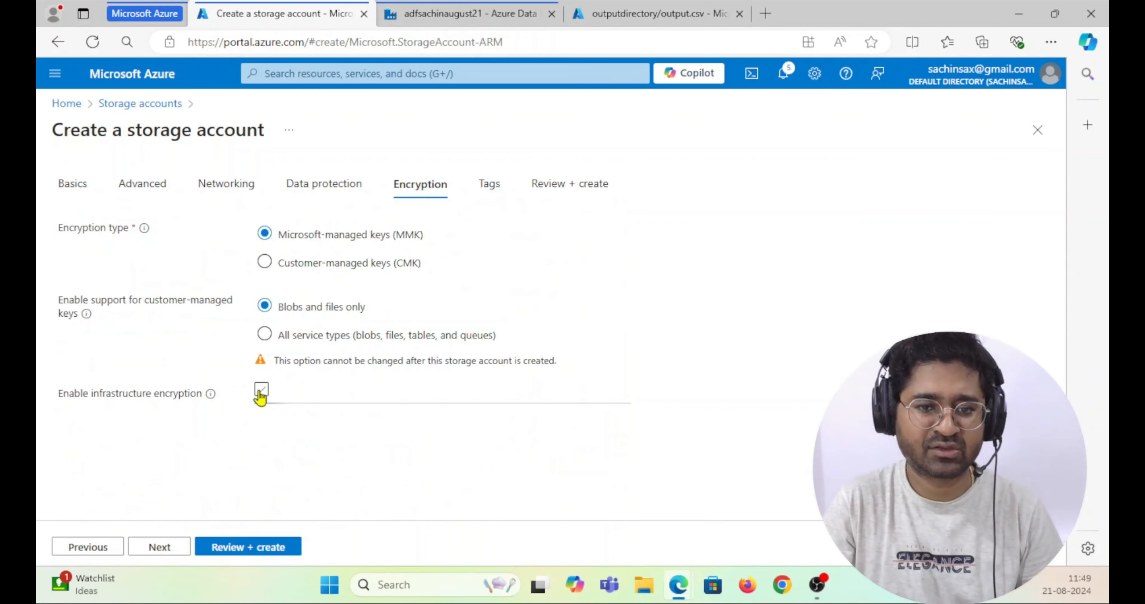
{"action": "left_click", "coordinate": [164, 549]}
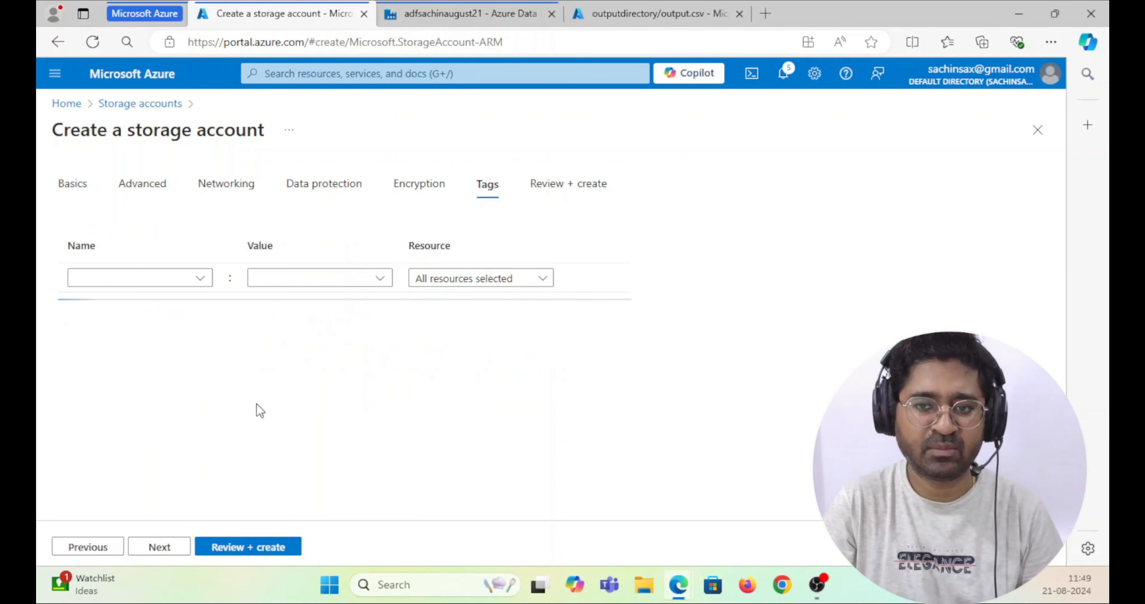
{"action": "left_click", "coordinate": [161, 547]}
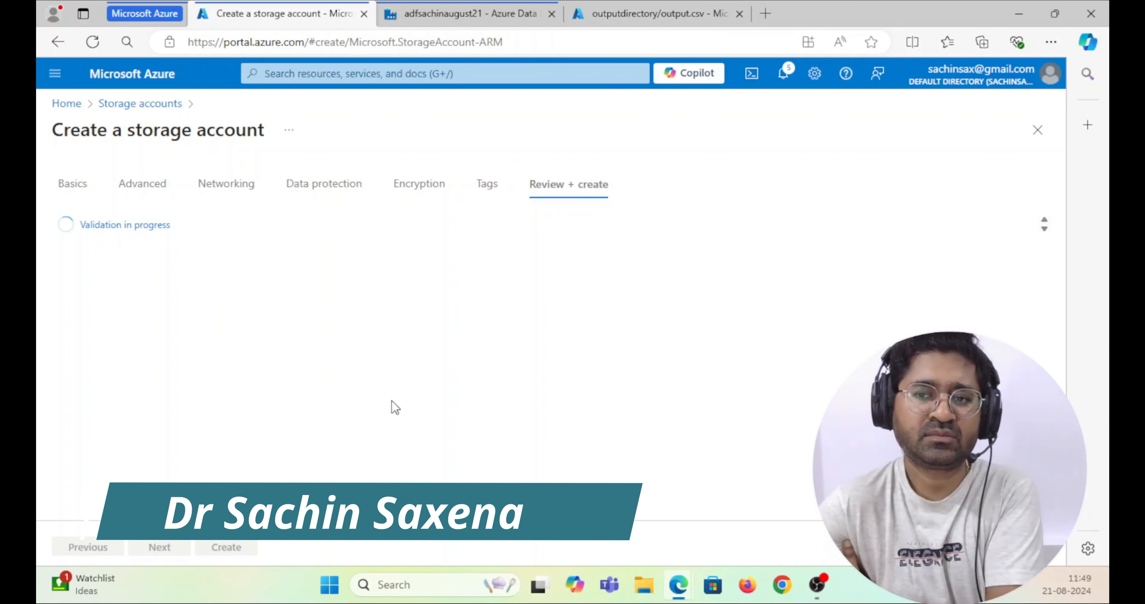
{"action": "scroll", "coordinate": [391, 386], "scroll_direction": "down", "scroll_amount": 5}
{"action": "left_click", "coordinate": [227, 547]}
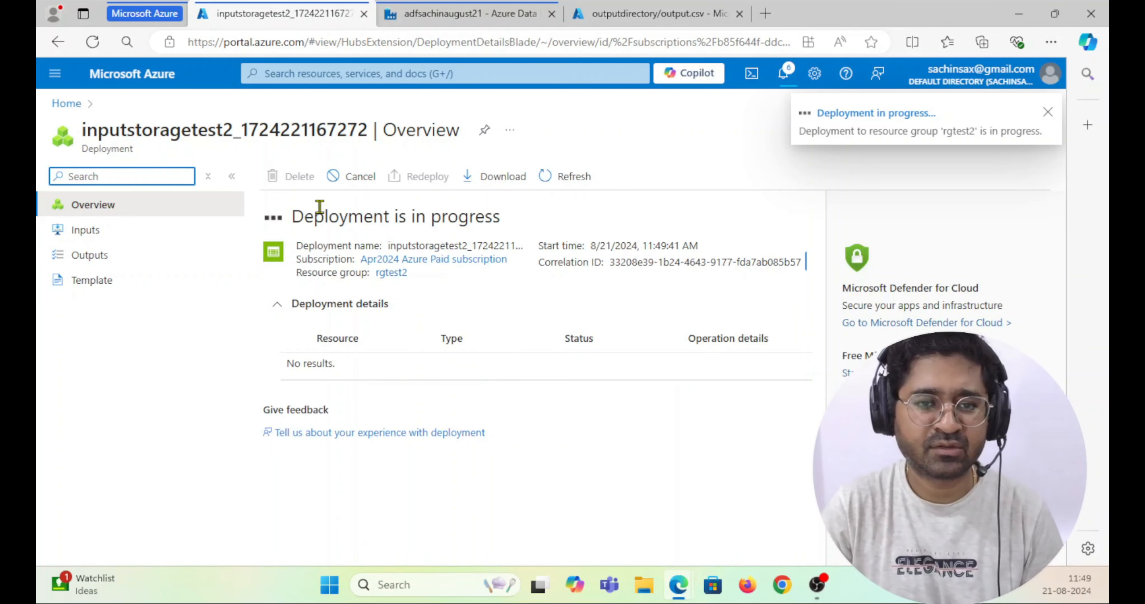
Open the Azure portal home page in a new browser tab and switch to it
{"action": "right_click", "coordinate": [67, 103]}
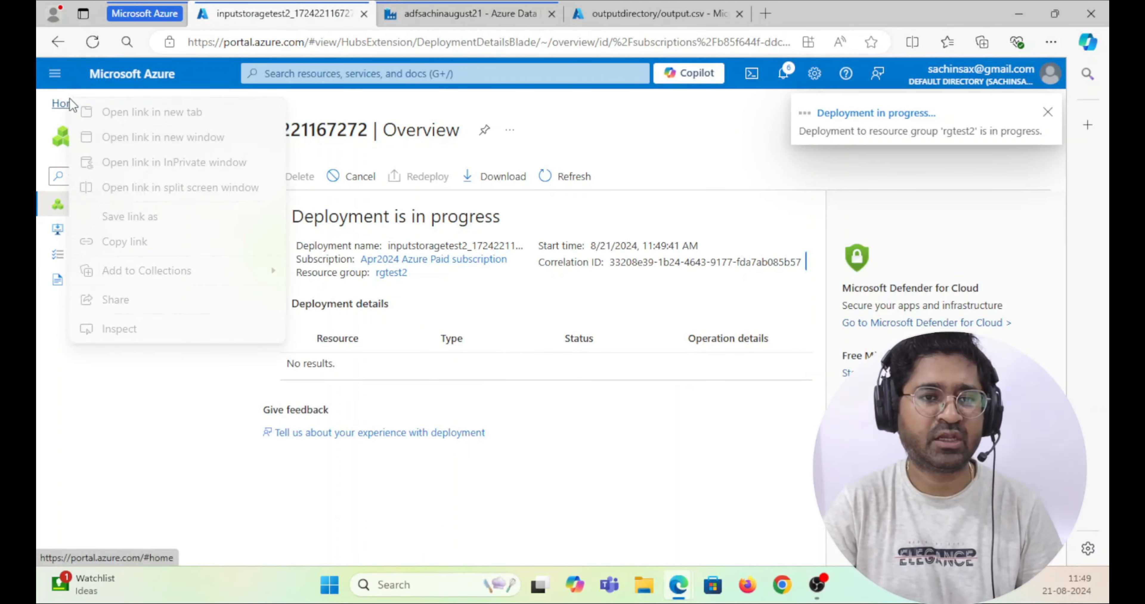
{"action": "left_click", "coordinate": [125, 114]}
{"action": "left_click", "coordinate": [445, 15]}
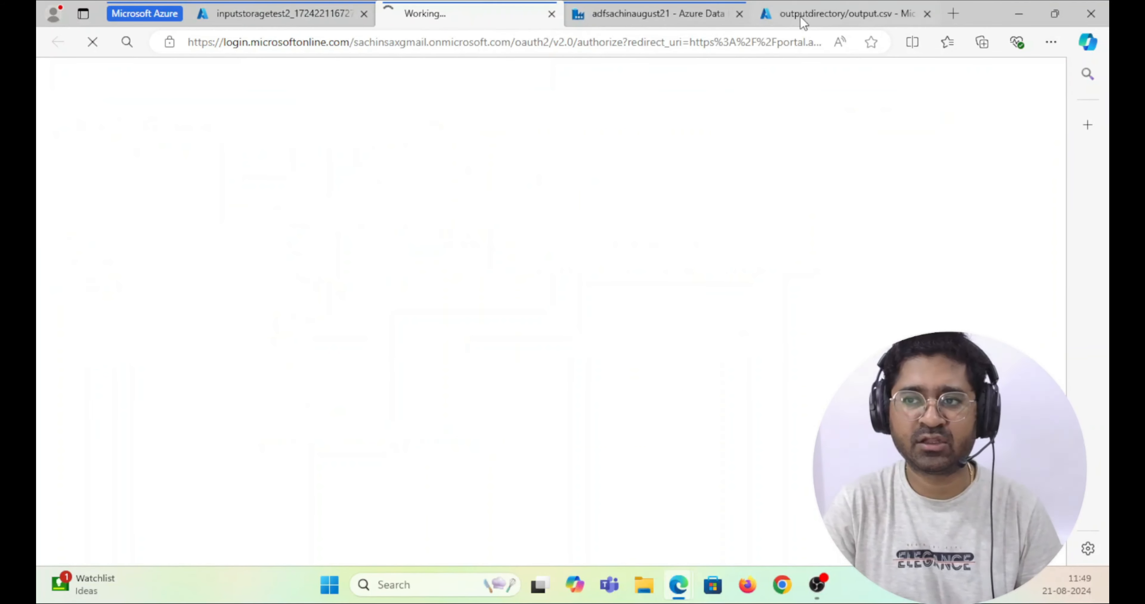
Close the browser tabs for output.csv and the Data Factory, leaving the factory without saving its changes
{"action": "left_click", "coordinate": [834, 14]}
{"action": "left_click", "coordinate": [929, 15]}
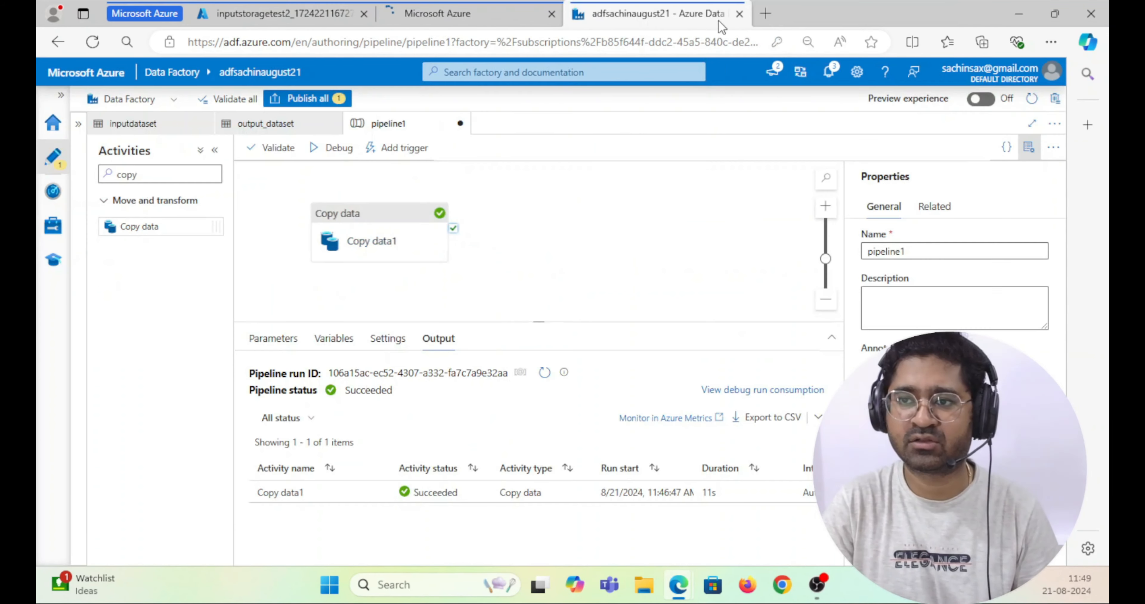
{"action": "left_click", "coordinate": [740, 15]}
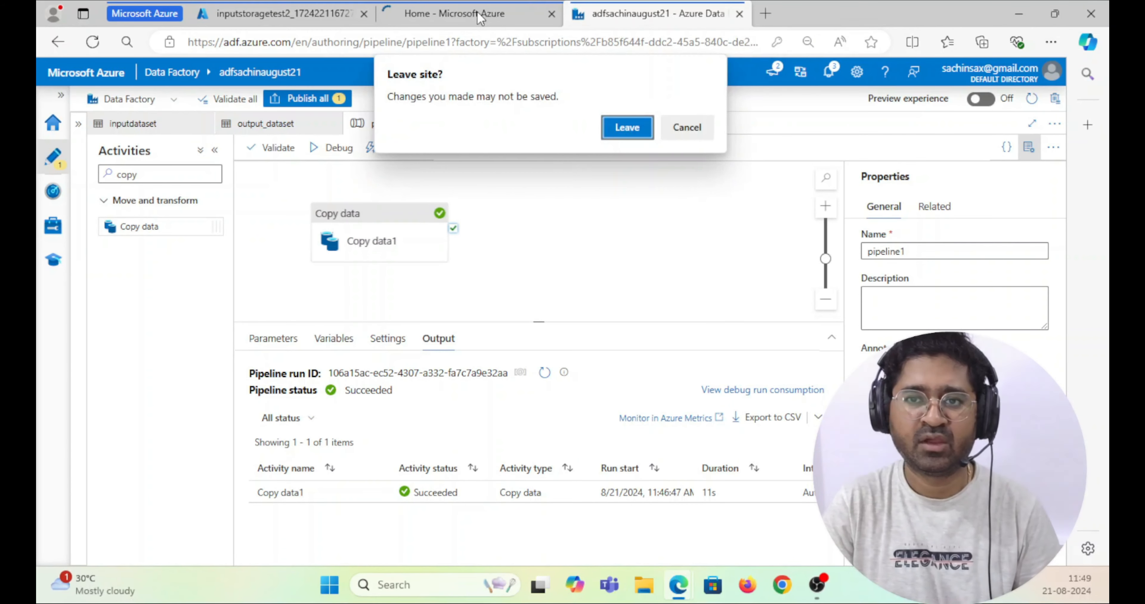
{"action": "left_click", "coordinate": [620, 122]}
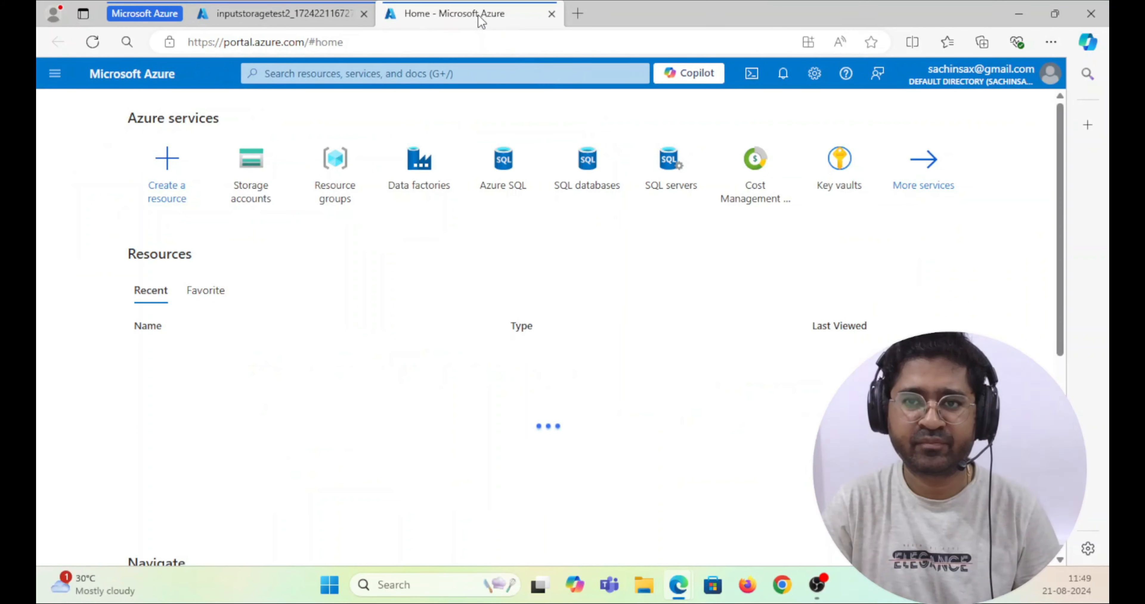
Start creating another storage account and assign it to the resource group rgtest2
{"action": "left_click", "coordinate": [244, 175]}
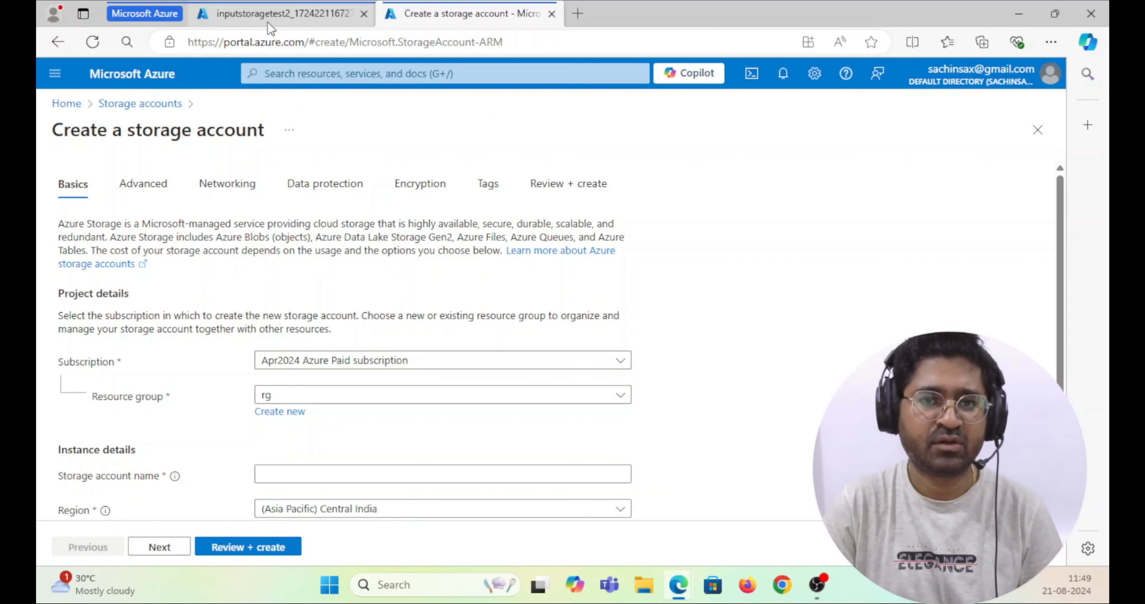
{"action": "left_click", "coordinate": [319, 398]}
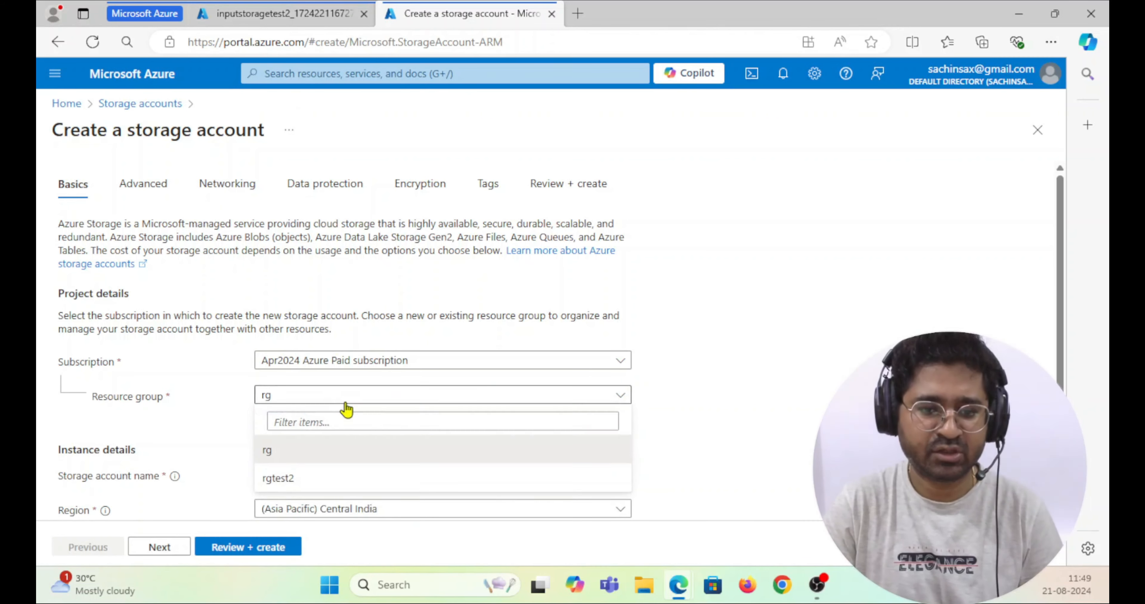
{"action": "left_click", "coordinate": [281, 480]}
{"action": "scroll", "coordinate": [774, 340], "scroll_direction": "down", "scroll_amount": 3}
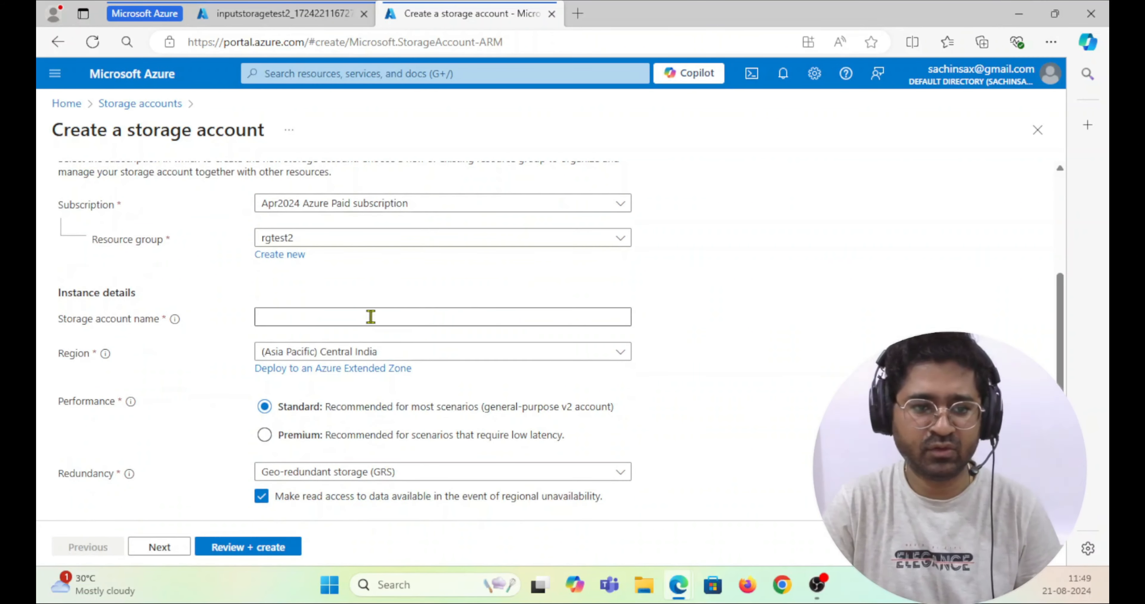
Name the new storage account outputstoragetest2, keeping the default region, performance and redundancy
{"action": "left_click", "coordinate": [370, 317]}
{"action": "type", "text": "storage"}
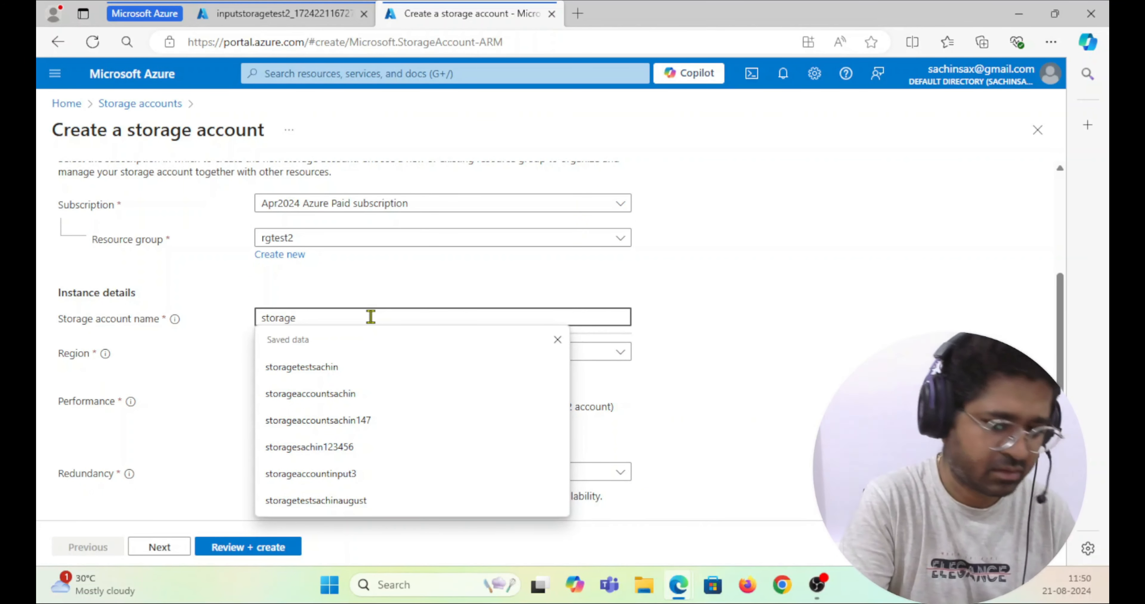
{"action": "type", "text": "outpu"}
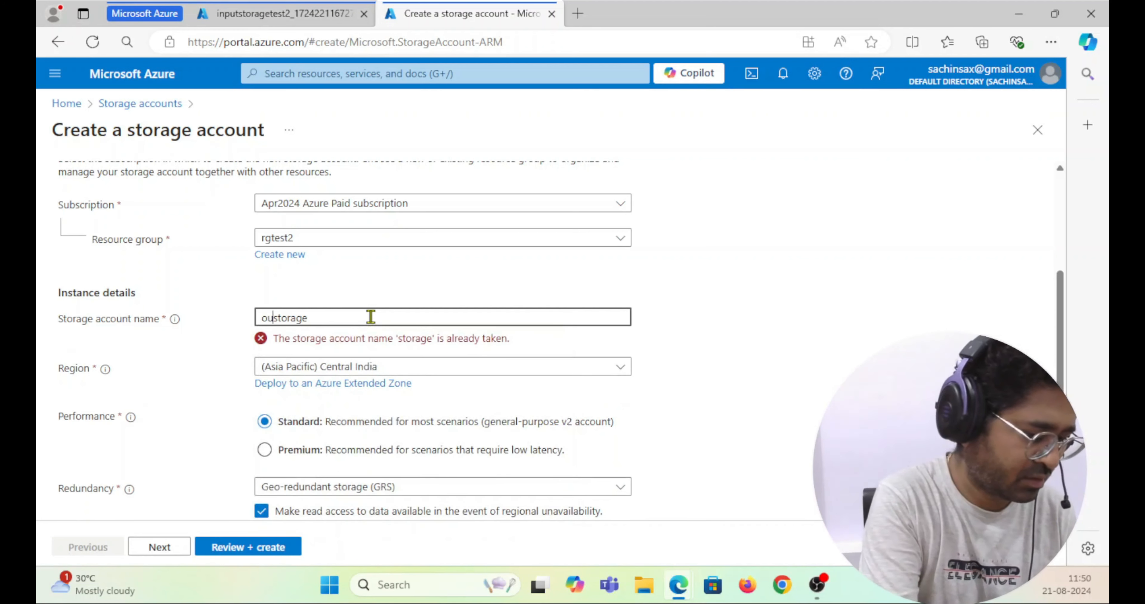
{"action": "type", "text": "t"}
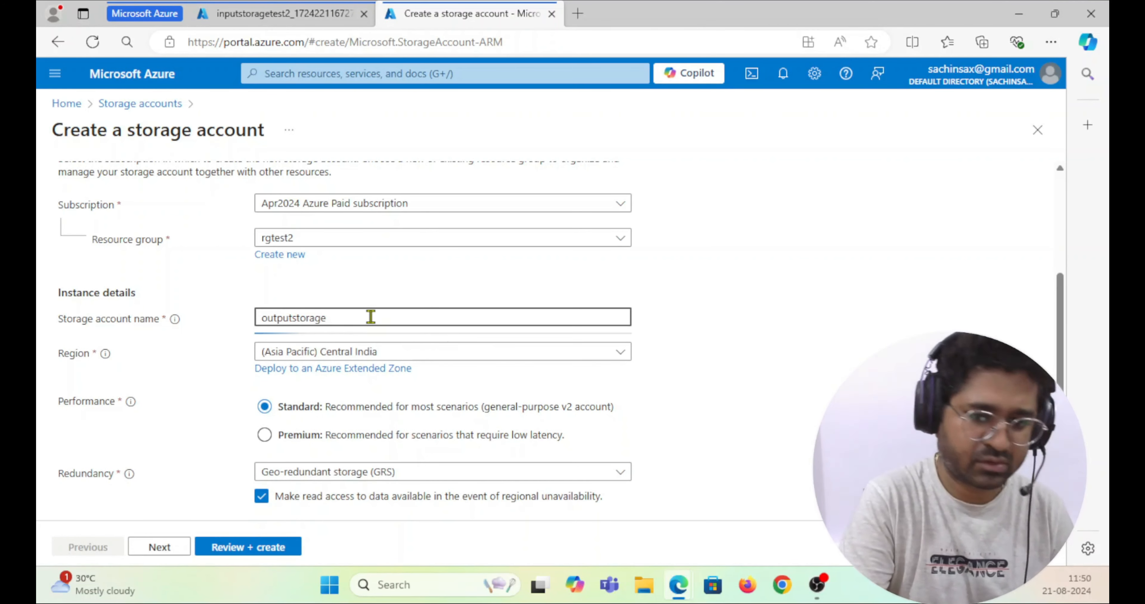
{"action": "left_click", "coordinate": [370, 317]}
{"action": "type", "text": "test2"}
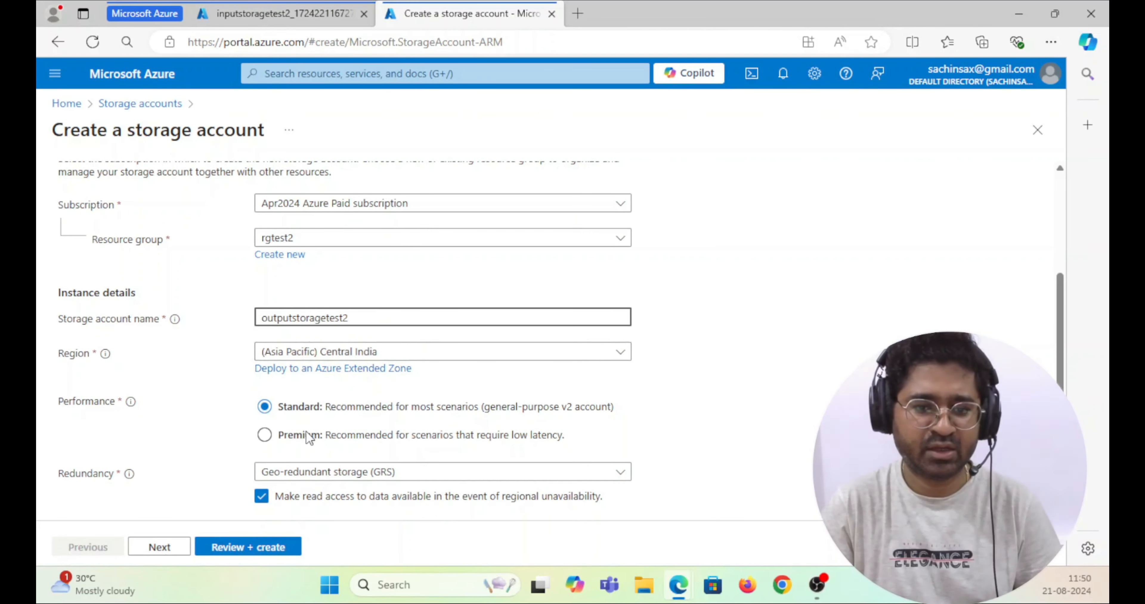
{"action": "scroll", "coordinate": [276, 471], "scroll_direction": "down", "scroll_amount": 1}
Enable the hierarchical namespace in the advanced settings of outputstoragetest2
{"action": "left_click", "coordinate": [159, 547]}
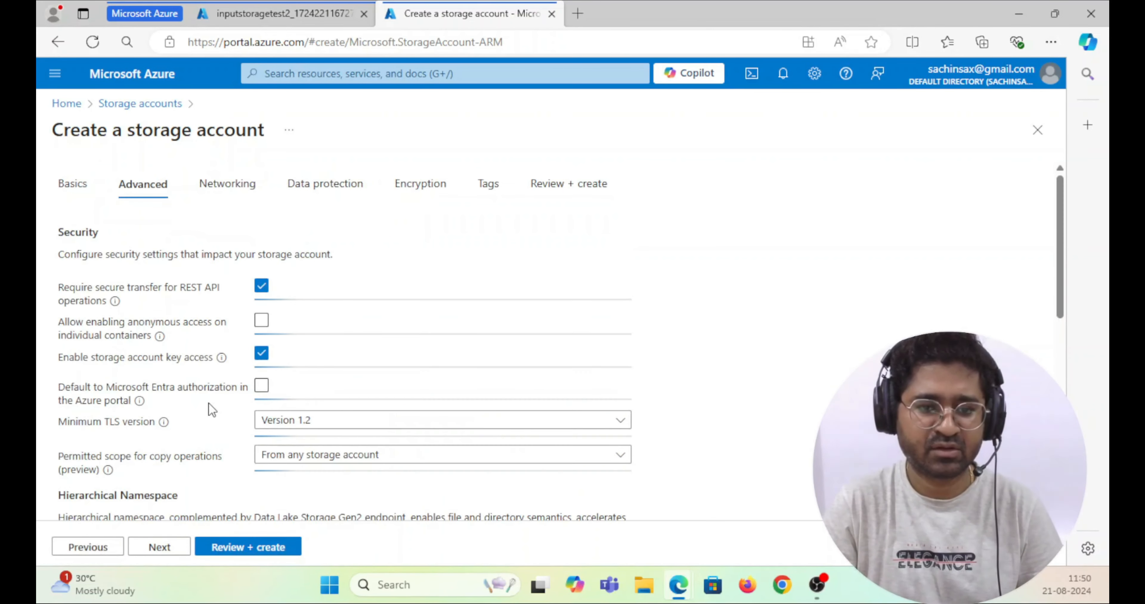
{"action": "scroll", "coordinate": [210, 407], "scroll_direction": "down", "scroll_amount": 6}
{"action": "left_click", "coordinate": [262, 247]}
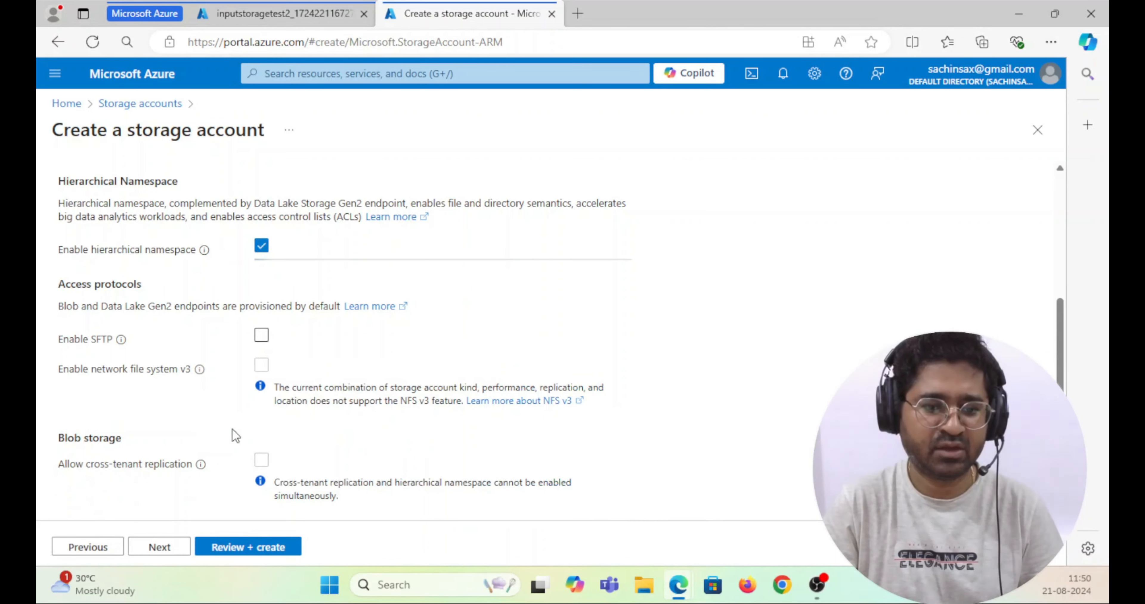
Keep the remaining default settings for outputstoragetest2, review the configuration and create the storage account
{"action": "left_click", "coordinate": [159, 547]}
{"action": "scroll", "coordinate": [186, 391], "scroll_direction": "down", "scroll_amount": 5}
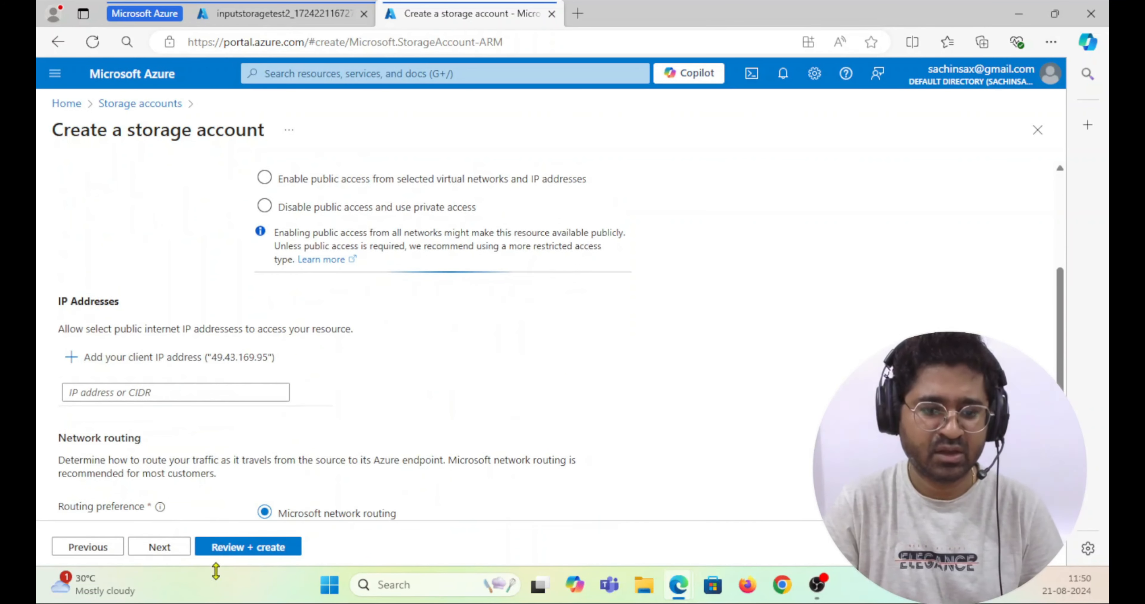
{"action": "left_click", "coordinate": [159, 547]}
{"action": "left_click", "coordinate": [245, 549]}
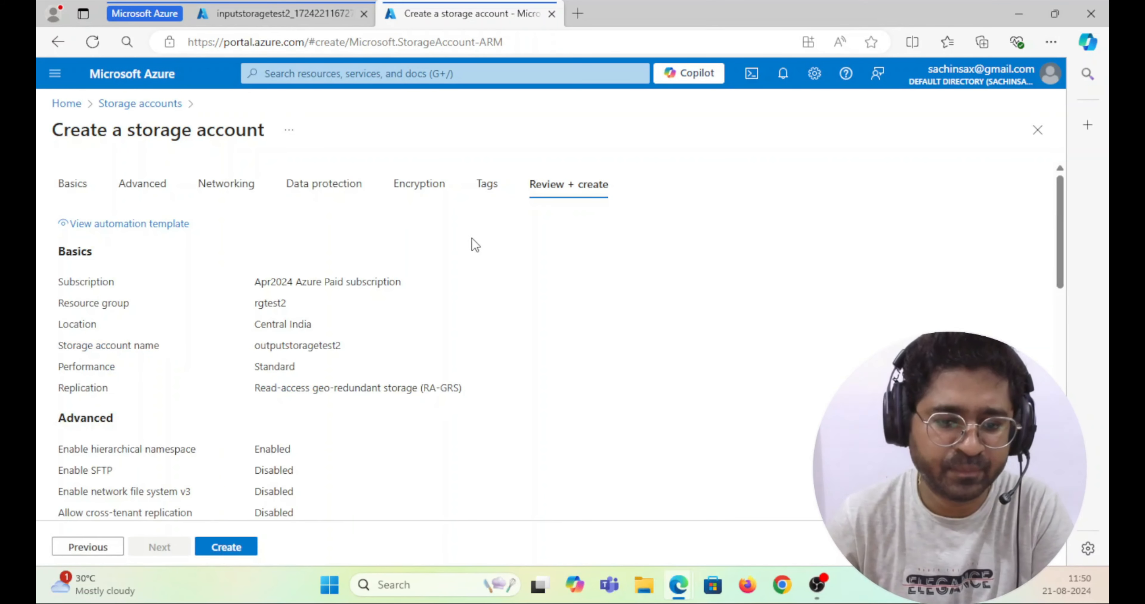
{"action": "scroll", "coordinate": [288, 390], "scroll_direction": "down", "scroll_amount": 6}
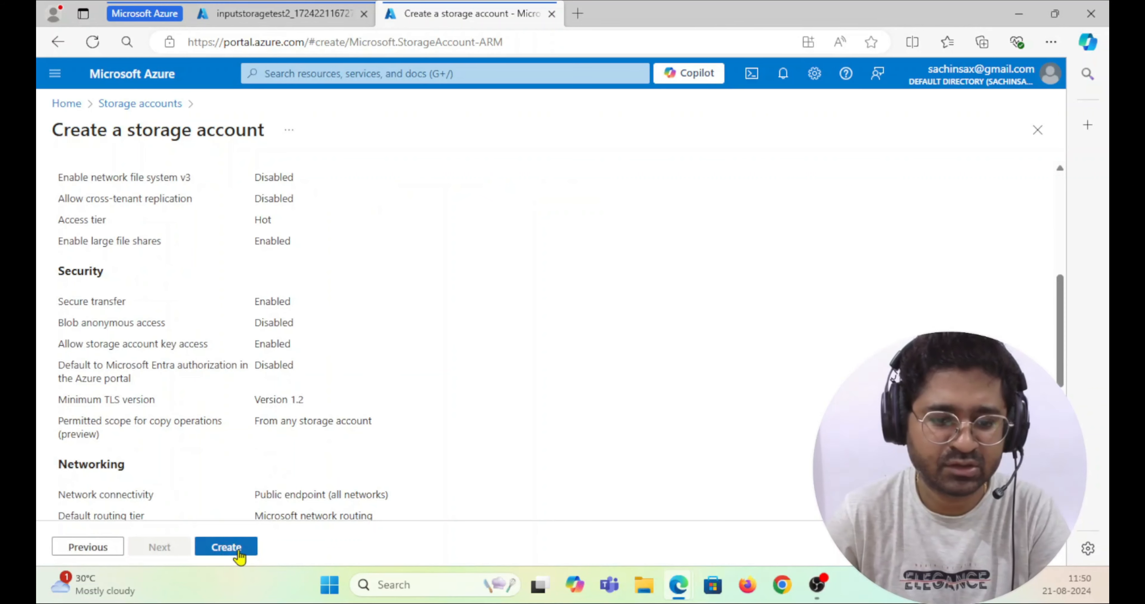
{"action": "left_click", "coordinate": [227, 547]}
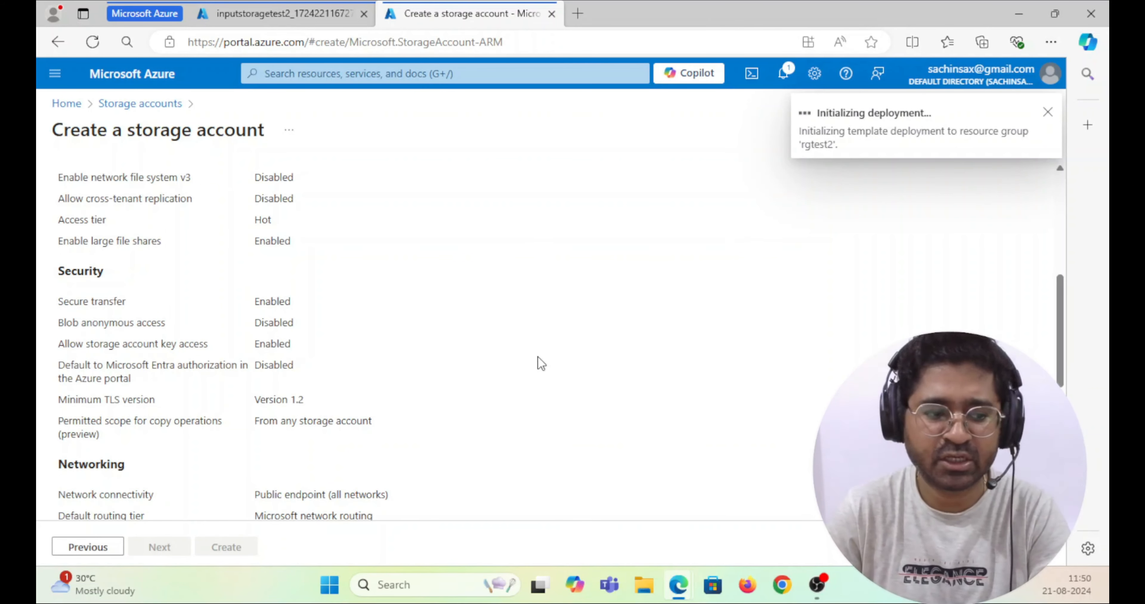
Go to the deployed inputstoragetest2 storage account and create a container named inputcontainertest2
{"action": "left_click", "coordinate": [242, 16]}
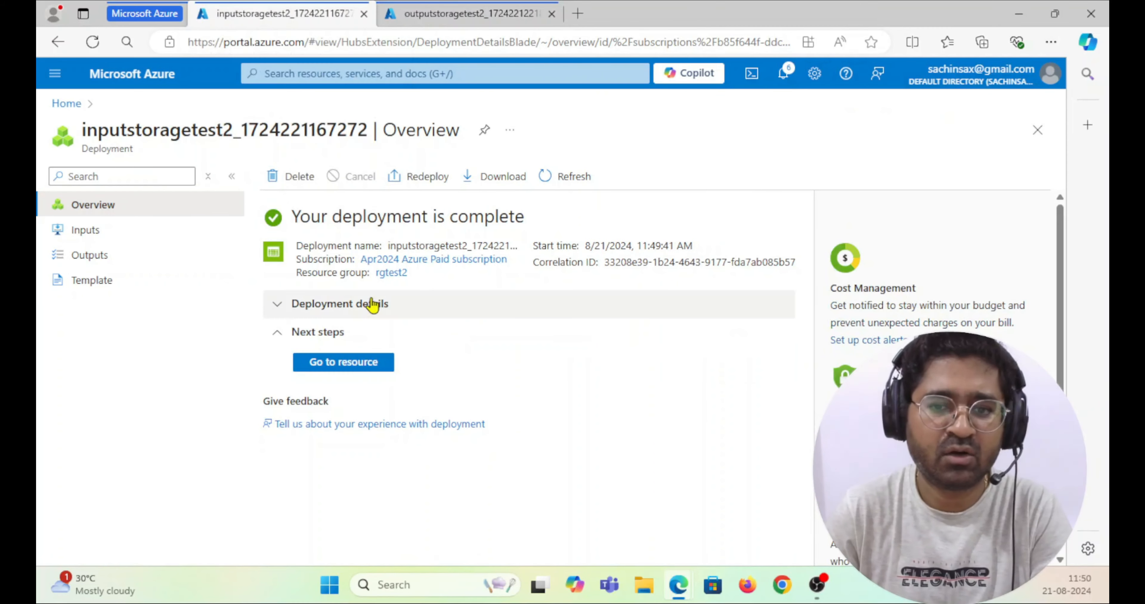
{"action": "left_click", "coordinate": [337, 363]}
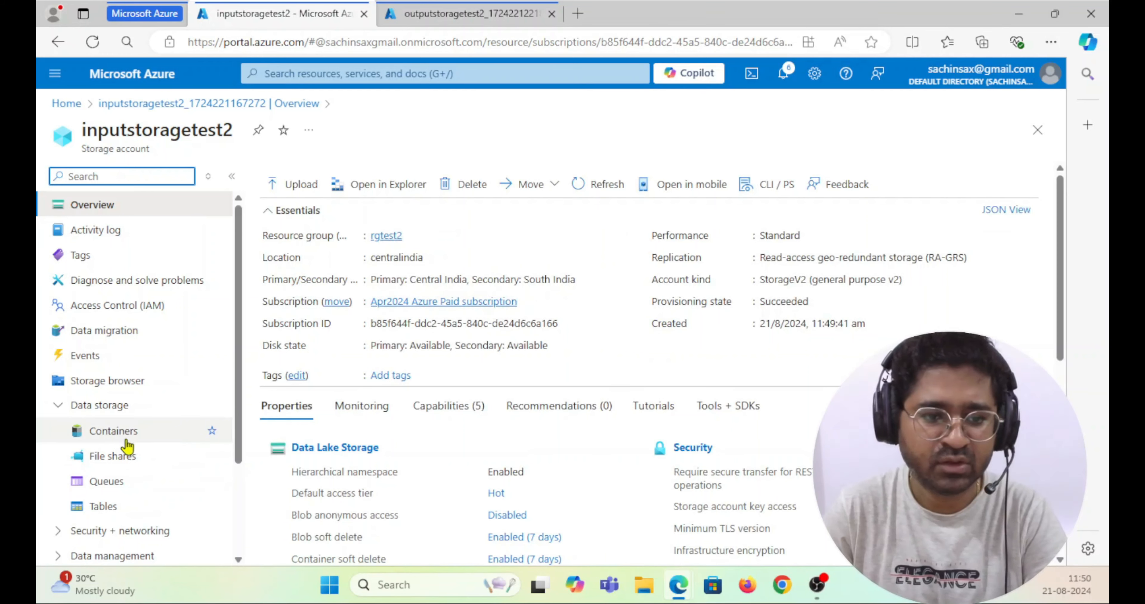
{"action": "left_click", "coordinate": [114, 431]}
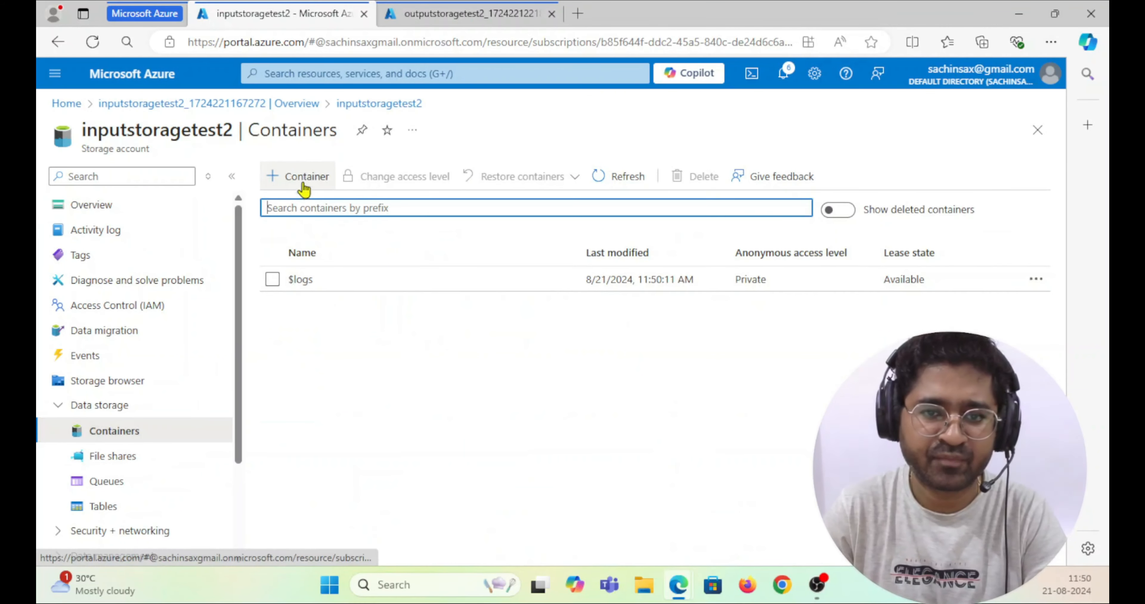
{"action": "left_click", "coordinate": [302, 180]}
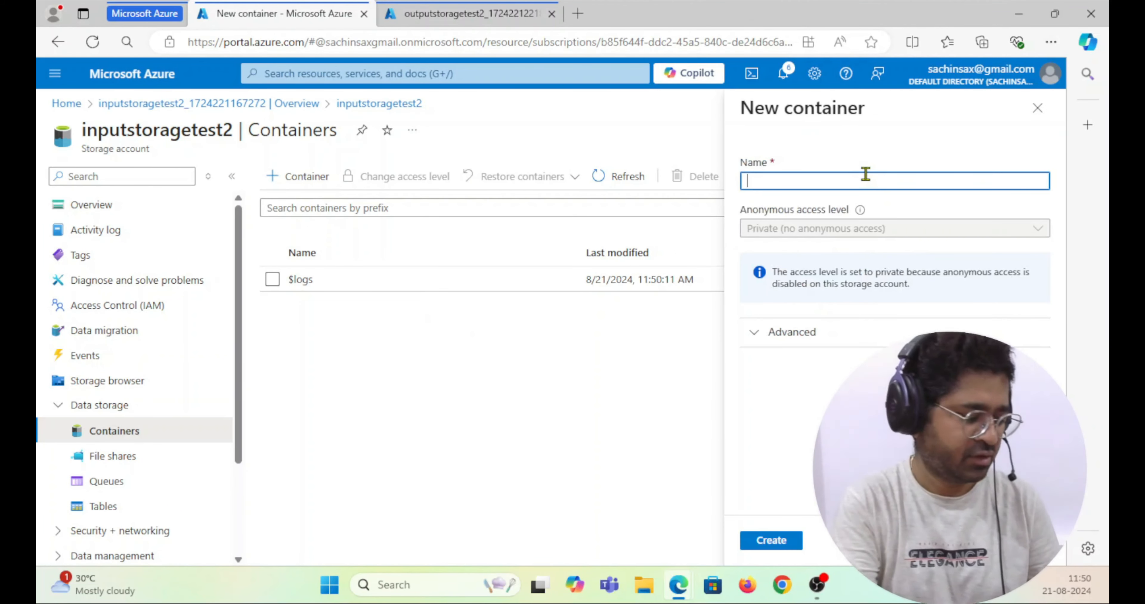
{"action": "type", "text": "inputcontainertest2"}
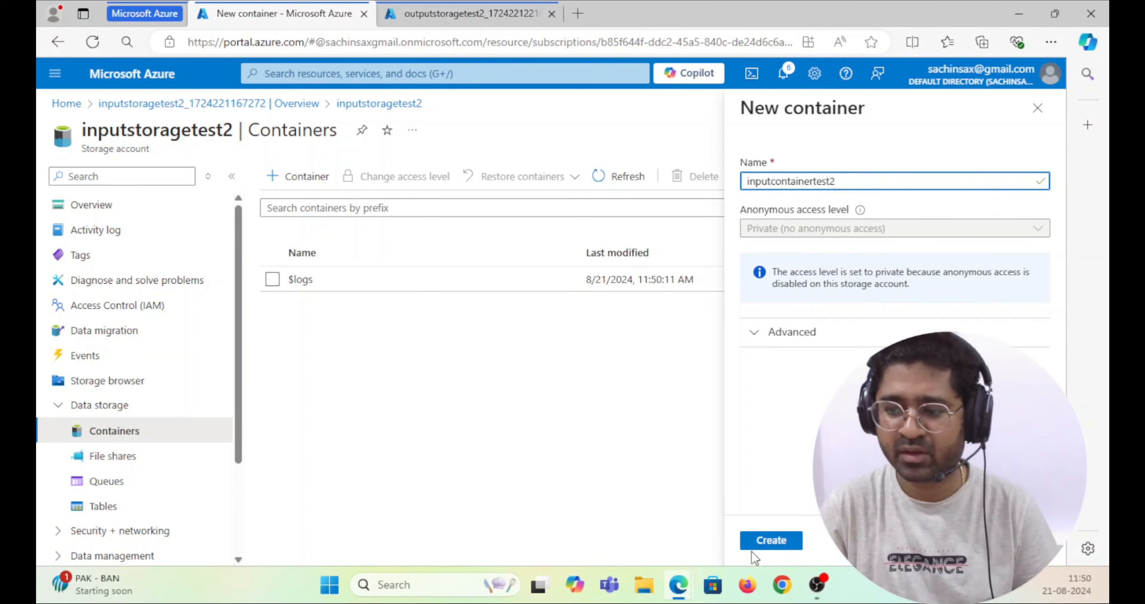
{"action": "left_click", "coordinate": [763, 541]}
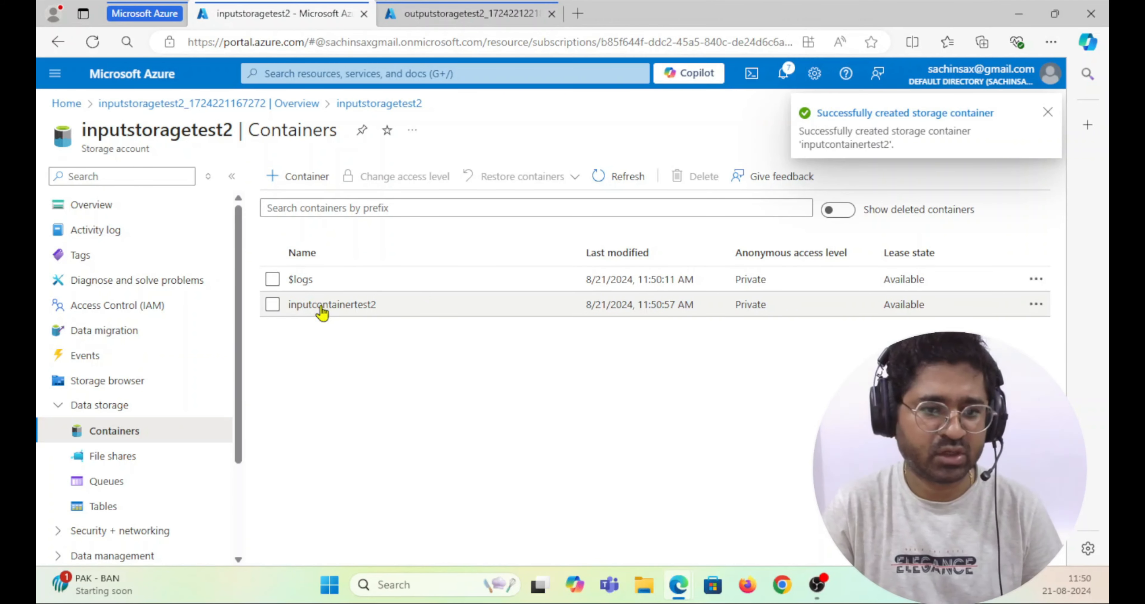
Add a directory named inputdirectorytest2 inside the container inputcontainertest2
{"action": "left_click", "coordinate": [322, 305]}
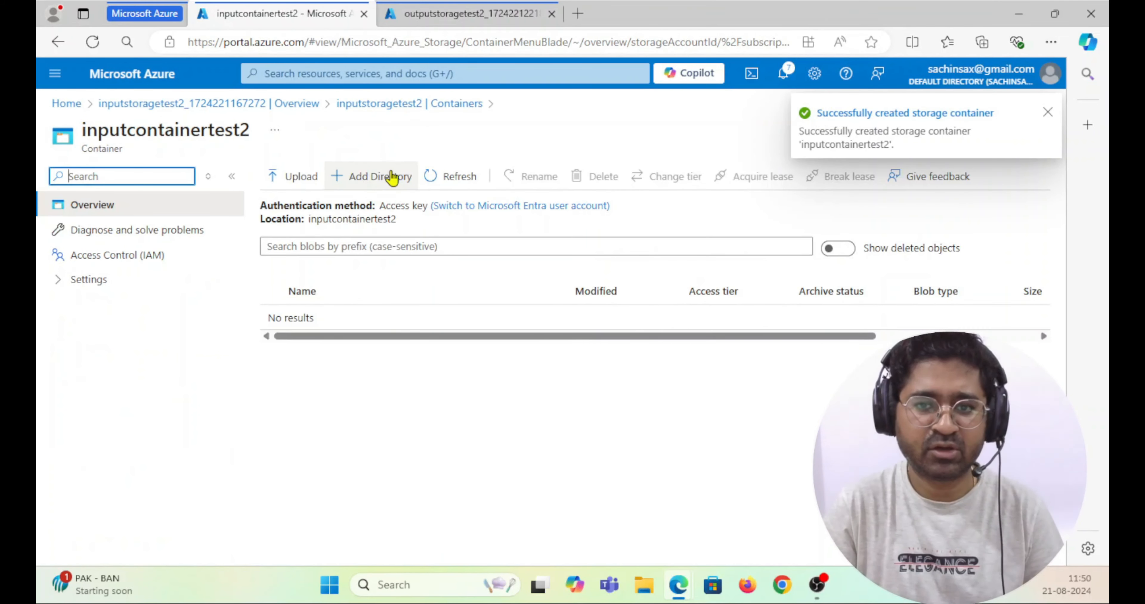
{"action": "left_click", "coordinate": [391, 178]}
{"action": "type", "text": "inputdirectorytest2"}
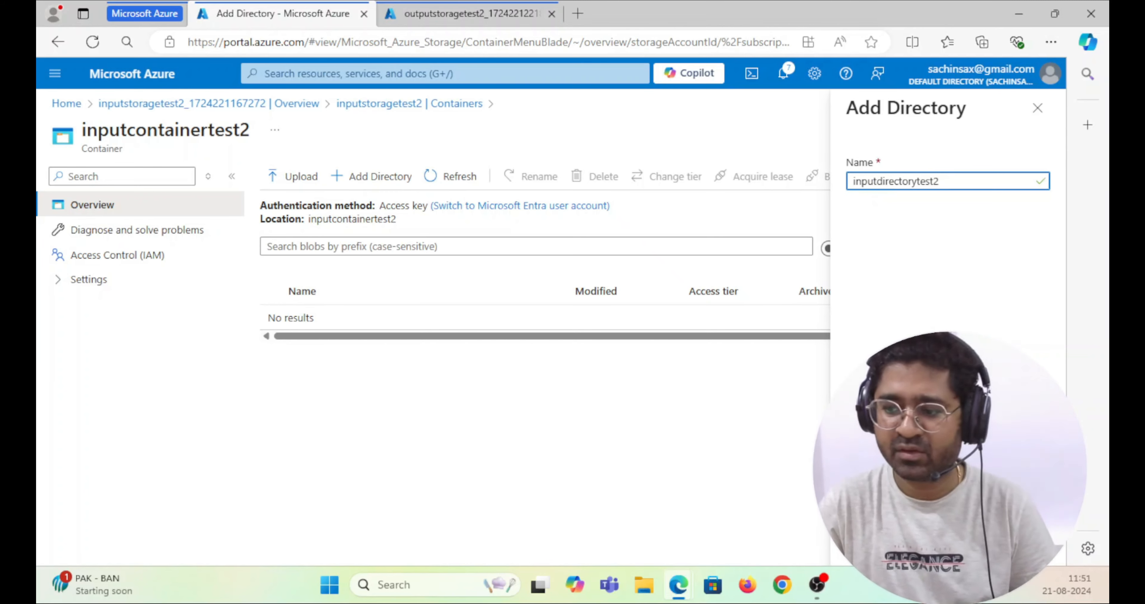
{"action": "key", "text": "Return"}
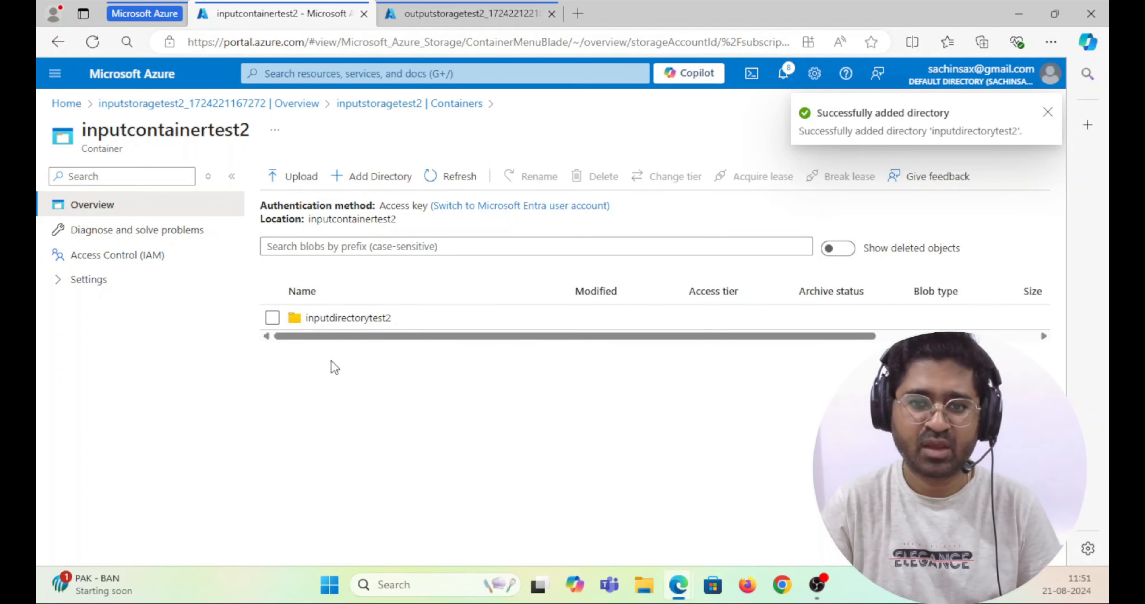
Begin a file upload into inputdirectorytest2 and open the input CSV file from the Data folder in Excel
{"action": "left_click", "coordinate": [334, 319]}
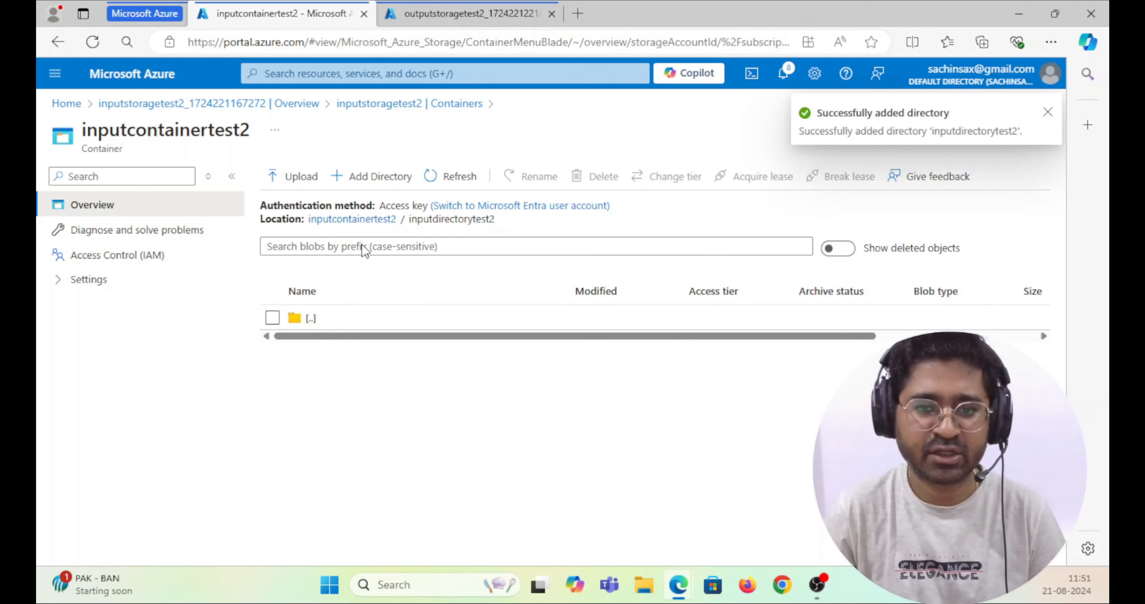
{"action": "left_click", "coordinate": [308, 177]}
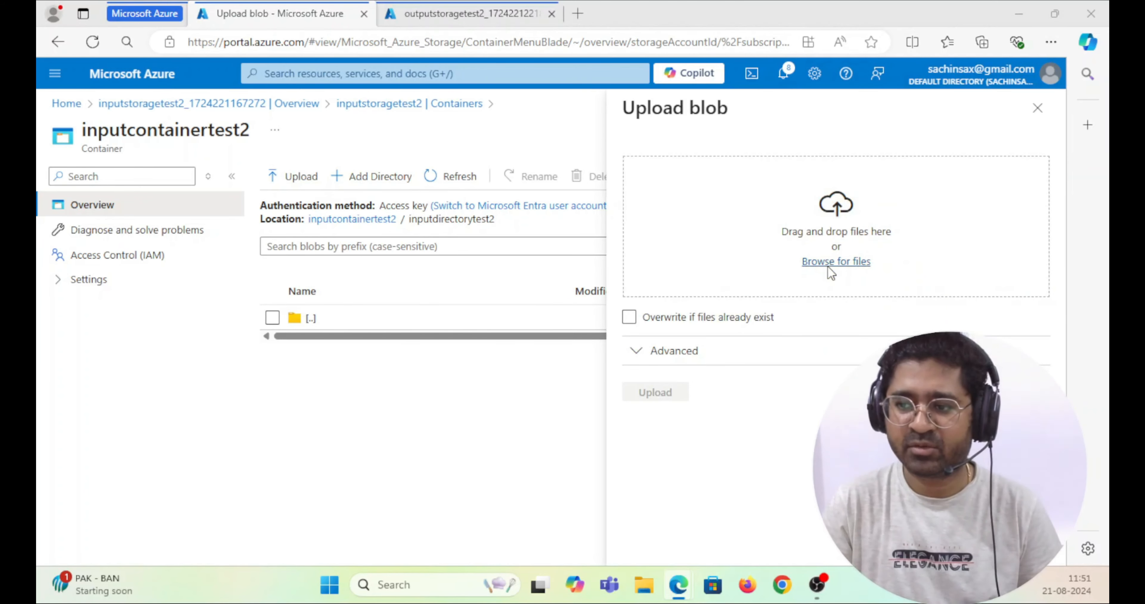
{"action": "left_click", "coordinate": [828, 266]}
{"action": "left_click", "coordinate": [471, 326]}
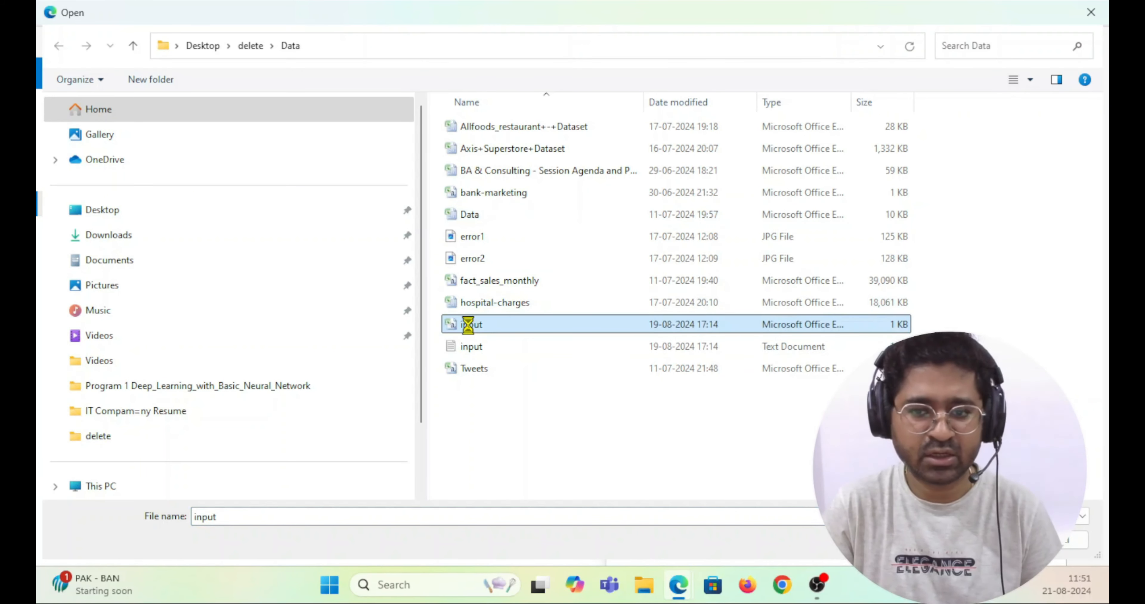
{"action": "right_click", "coordinate": [467, 325]}
{"action": "left_click", "coordinate": [511, 232]}
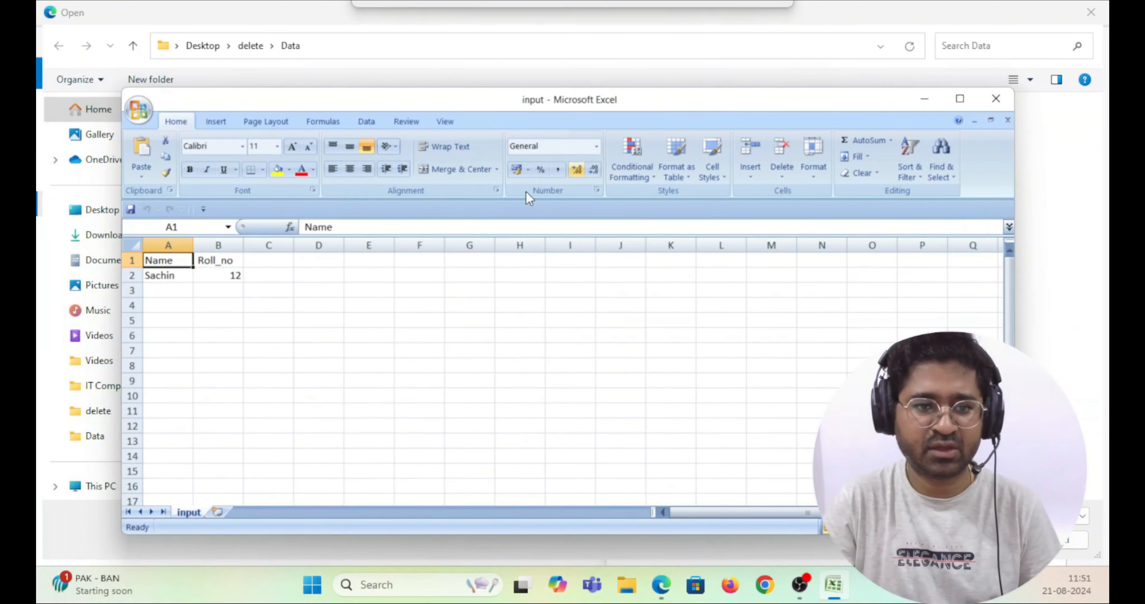
Add a second student record in row 3 with a first name and roll number 53
{"action": "left_click", "coordinate": [159, 291]}
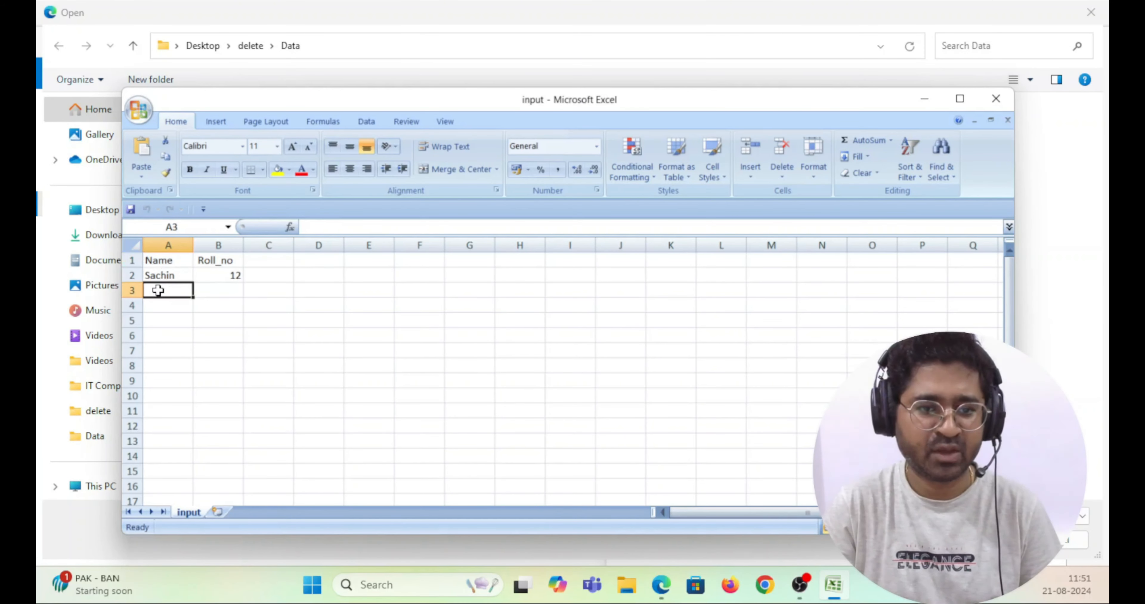
{"action": "type", "text": "Jyoti"}
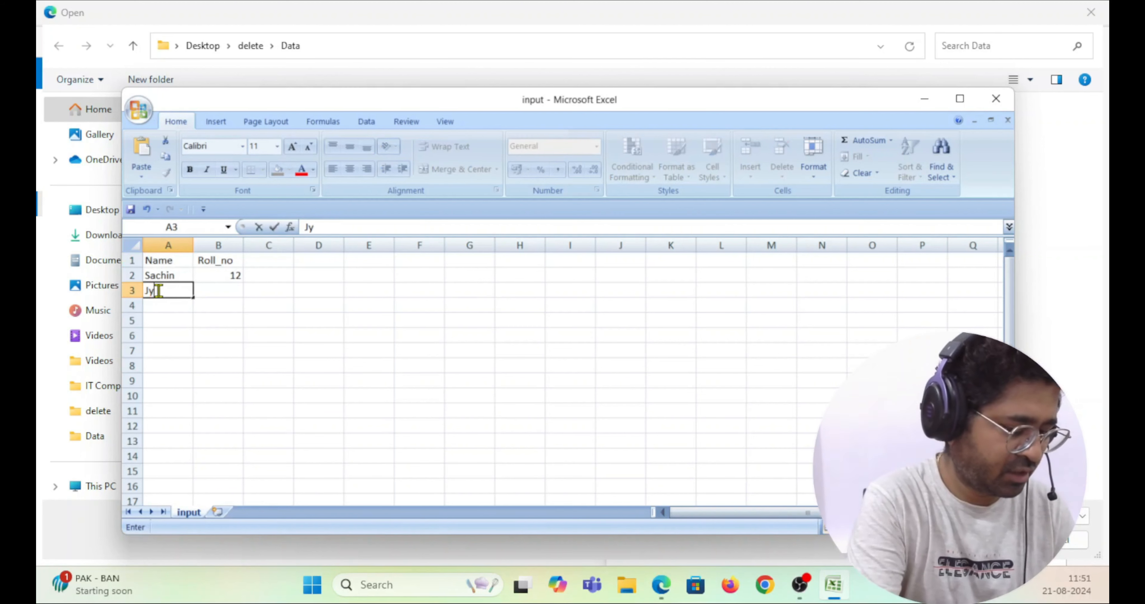
{"action": "left_click", "coordinate": [224, 290]}
{"action": "type", "text": "53"}
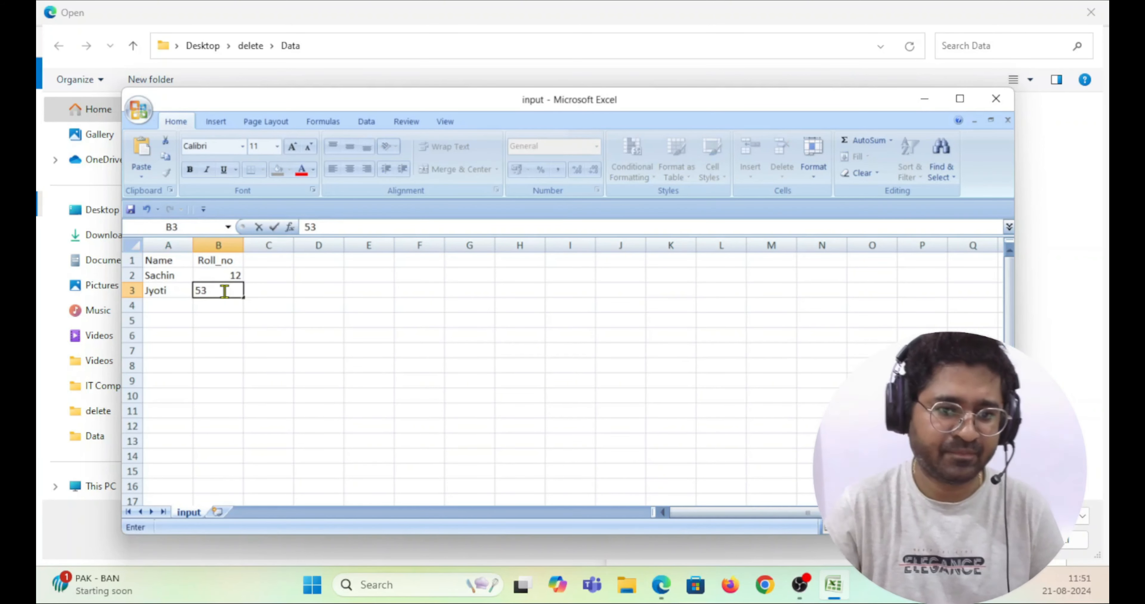
Save the workbook over the existing input.csv, keeping the comma-delimited CSV format, and close Excel
{"action": "key", "text": "ctrl+s"}
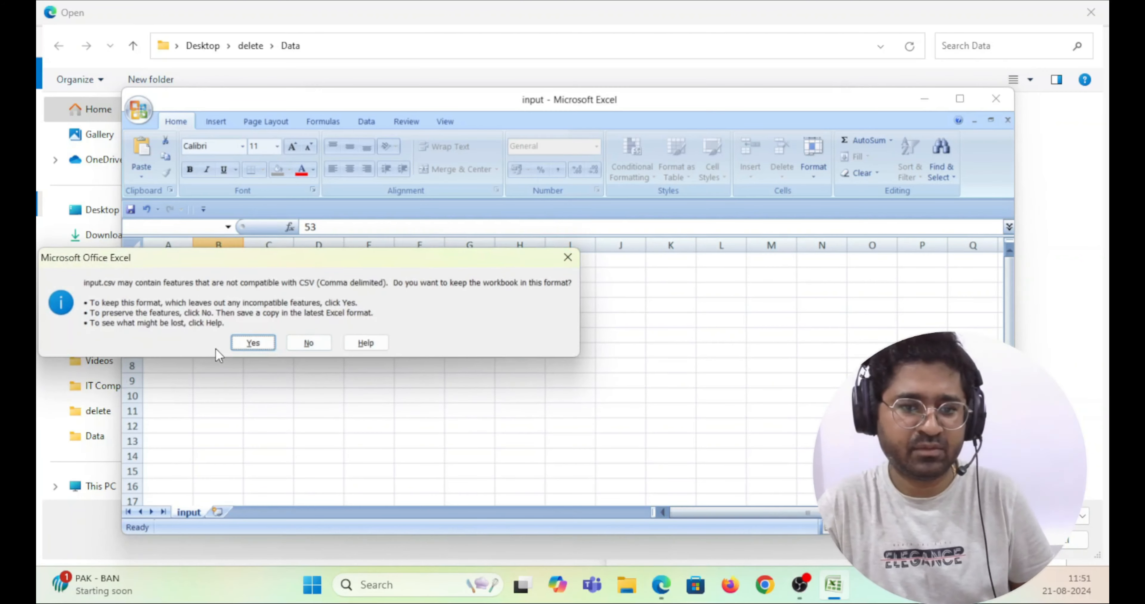
{"action": "left_click", "coordinate": [253, 343]}
{"action": "left_click", "coordinate": [996, 99]}
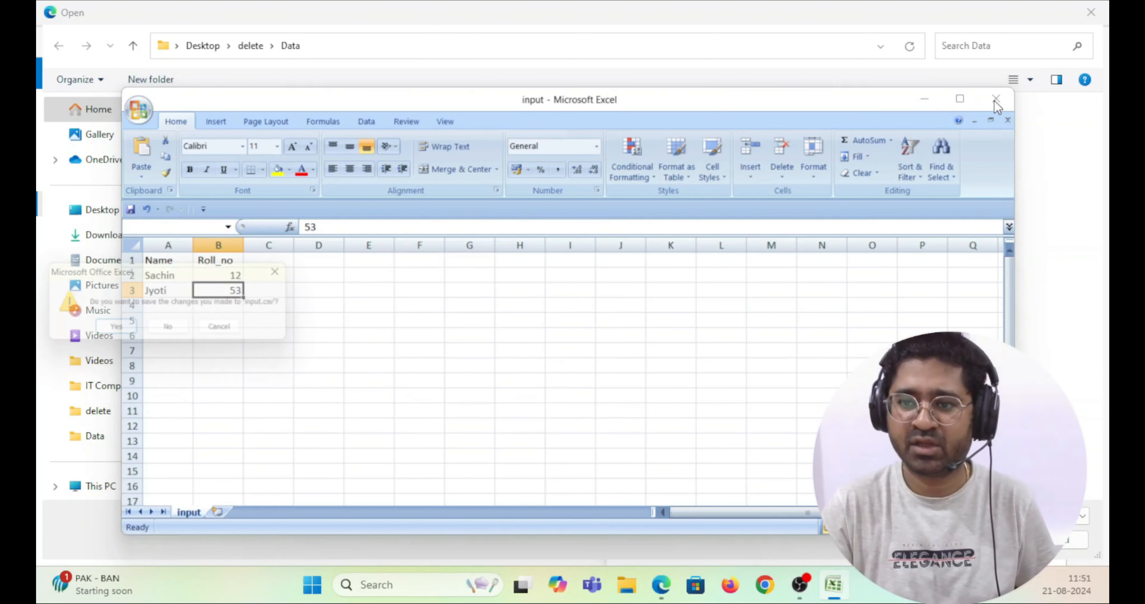
{"action": "left_click", "coordinate": [119, 330]}
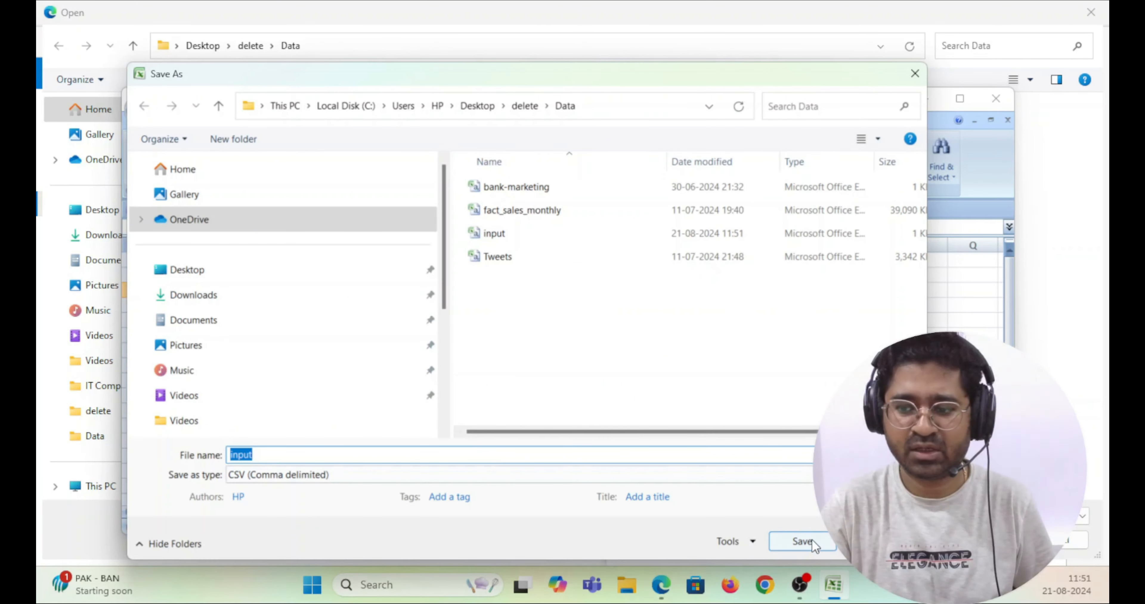
{"action": "left_click", "coordinate": [802, 541]}
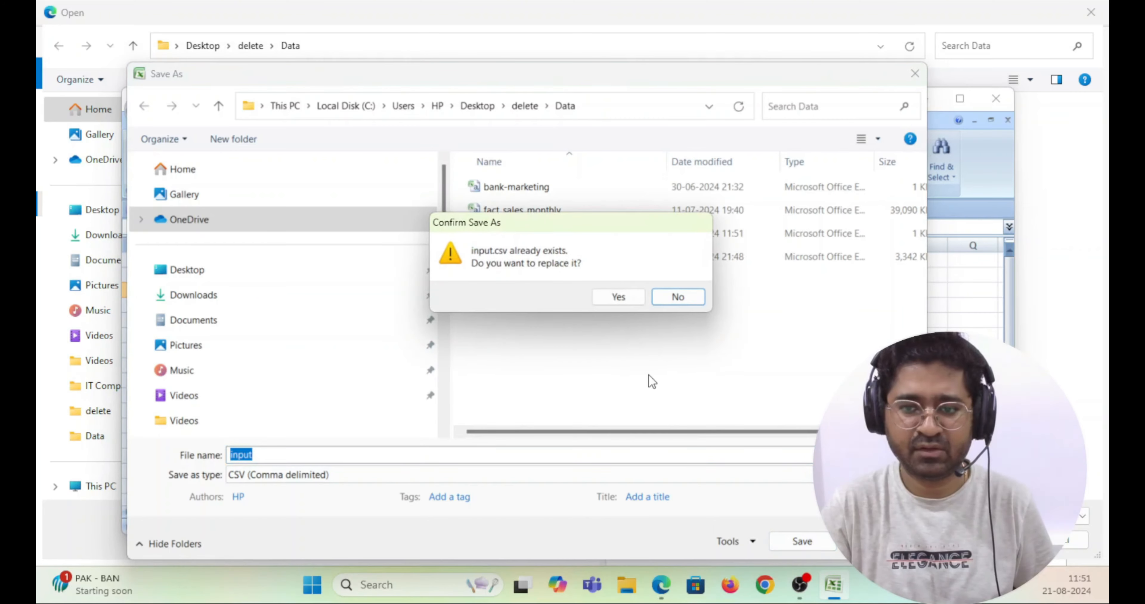
{"action": "left_click", "coordinate": [629, 297]}
{"action": "left_click", "coordinate": [249, 348]}
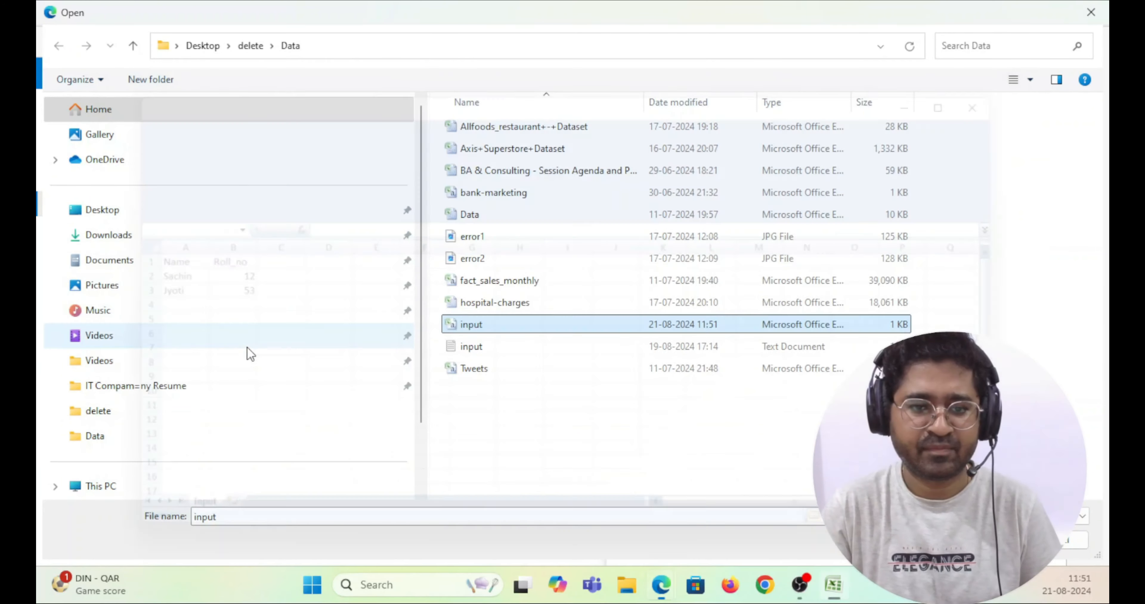
Upload the updated input.csv into inputdirectorytest2 and open the uploaded blob for editing
{"action": "left_click", "coordinate": [977, 540]}
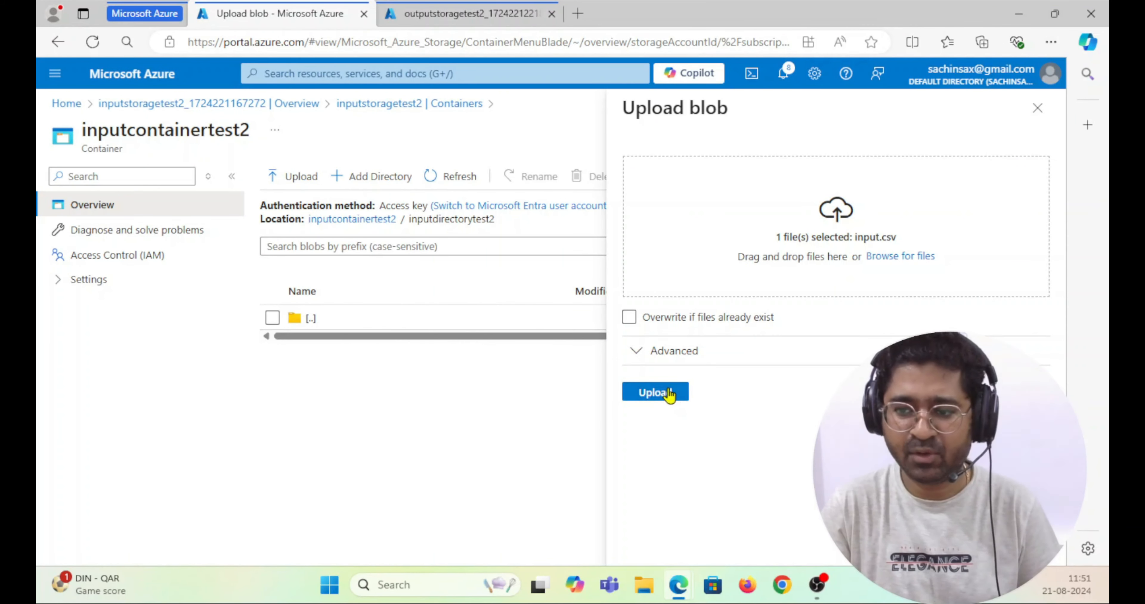
{"action": "left_click", "coordinate": [668, 393]}
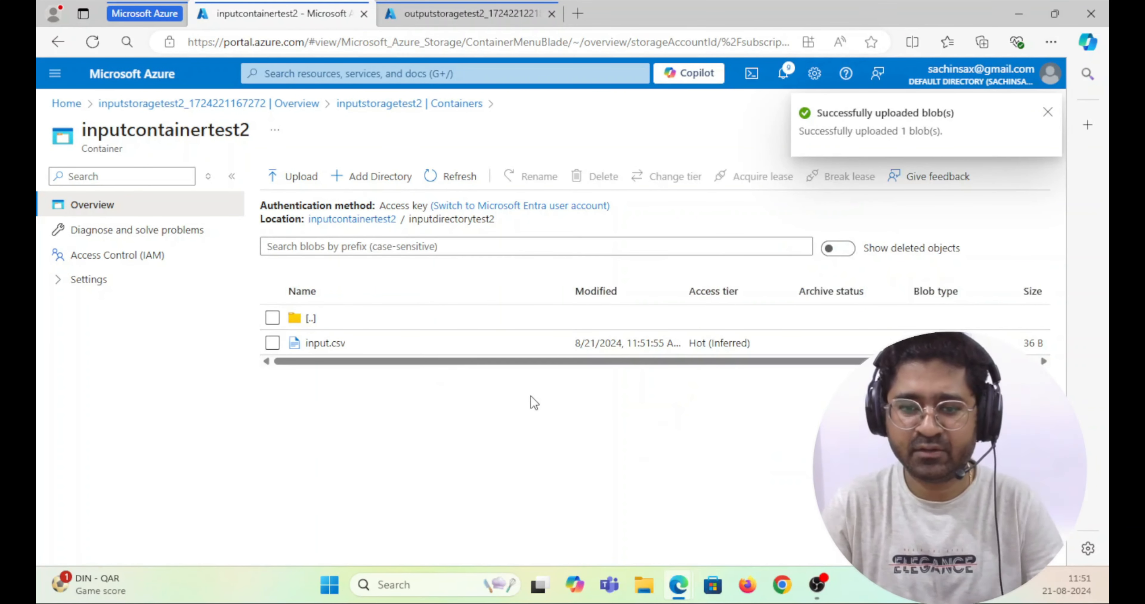
{"action": "left_click", "coordinate": [325, 343]}
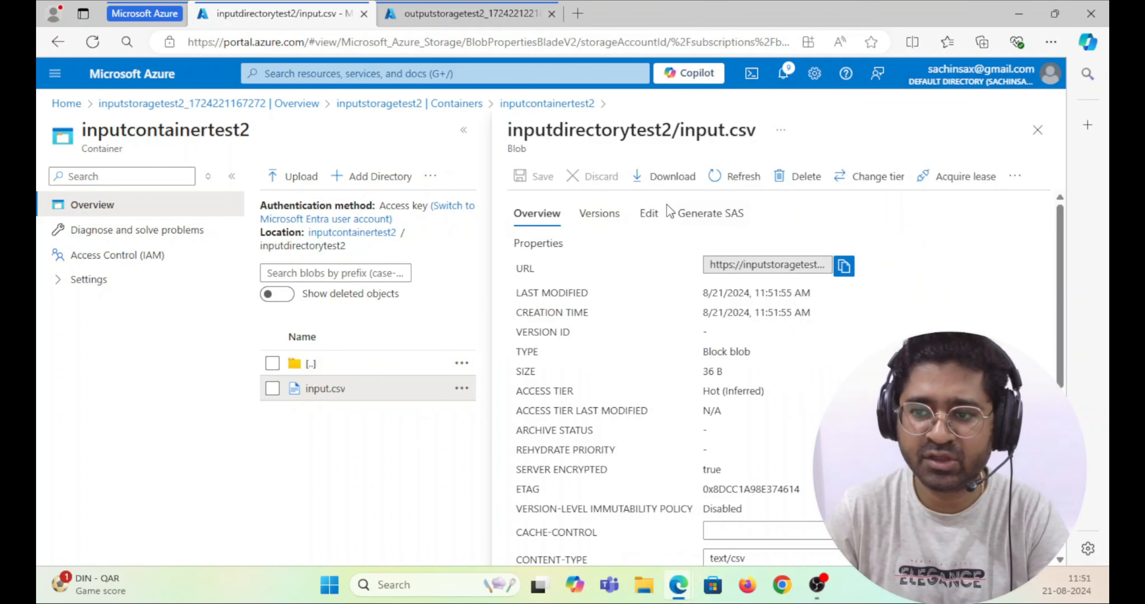
{"action": "left_click", "coordinate": [649, 213]}
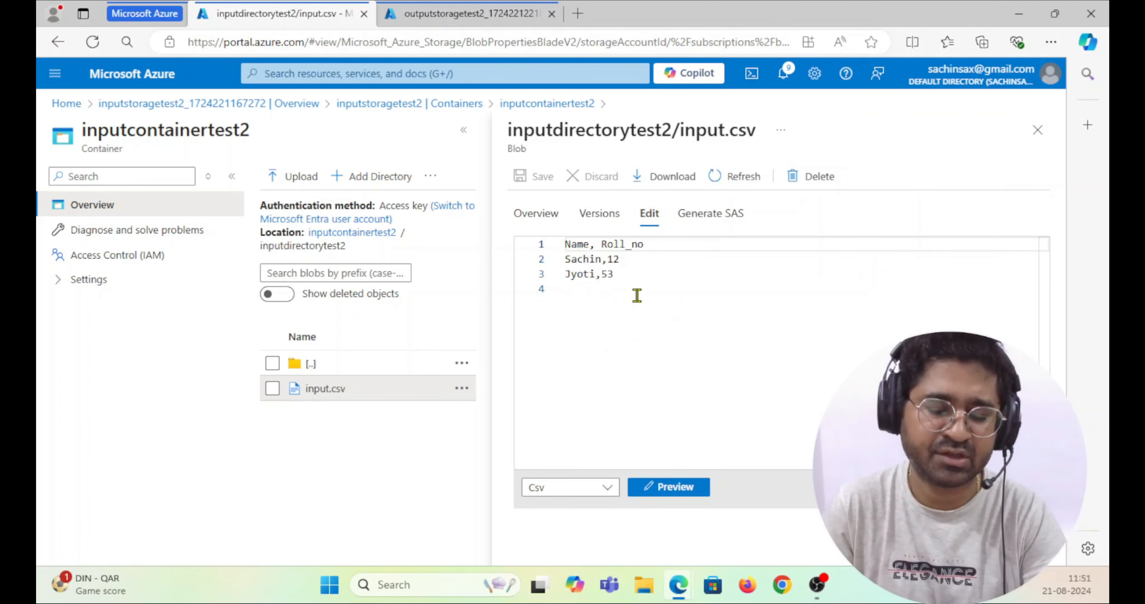
Add a student record with a first name and roll number 82 on line 4 of the blob, save it and close it
{"action": "left_click", "coordinate": [630, 275]}
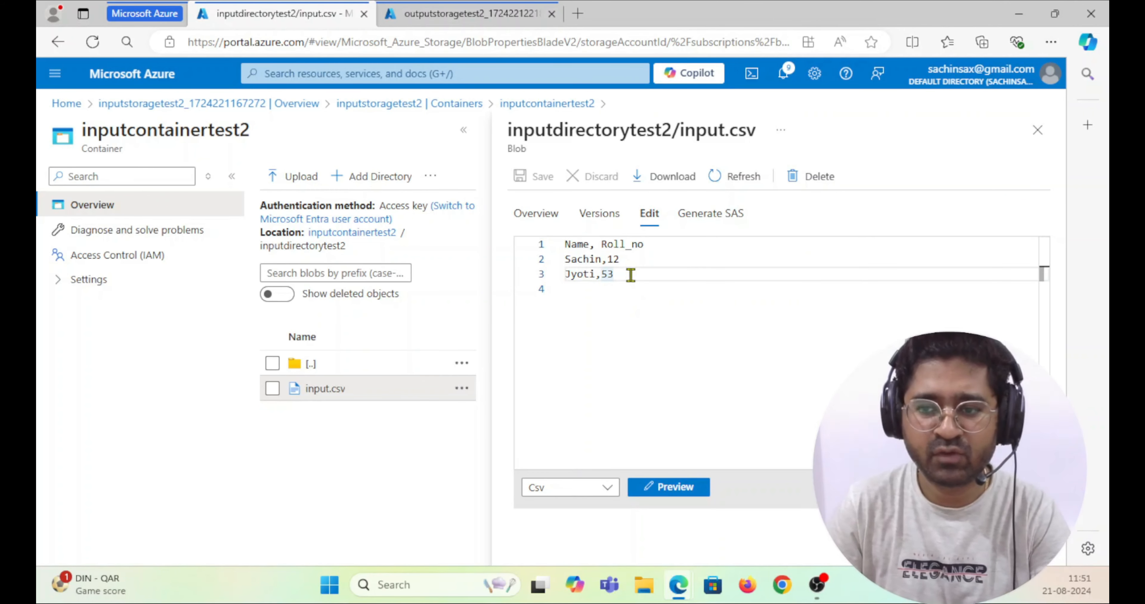
{"action": "key", "text": "Return"}
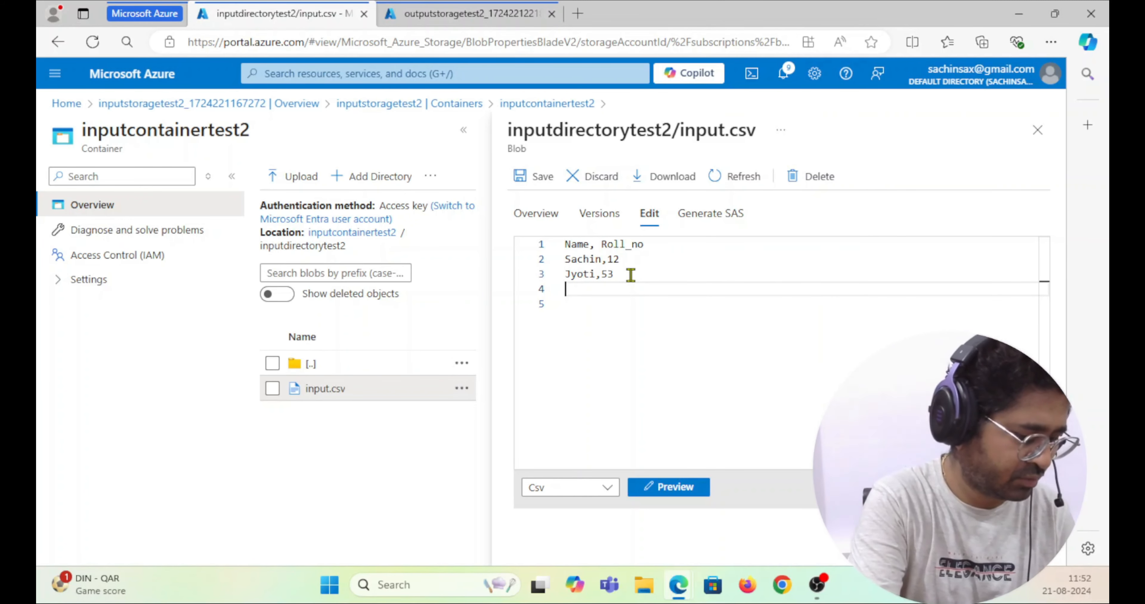
{"action": "type", "text": "Kumar, 82"}
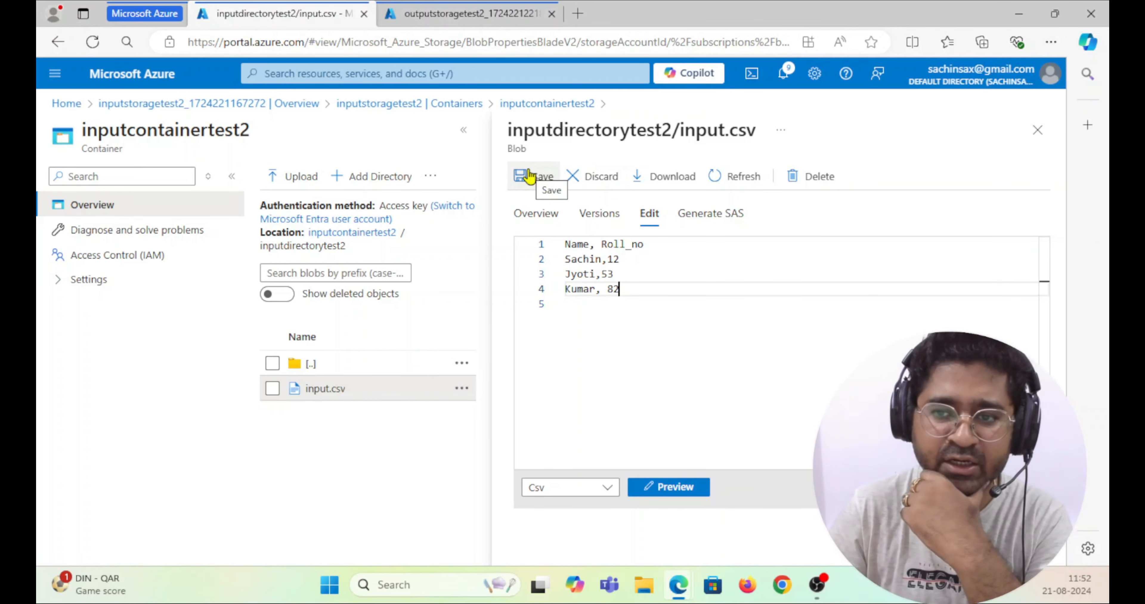
{"action": "left_click", "coordinate": [529, 177]}
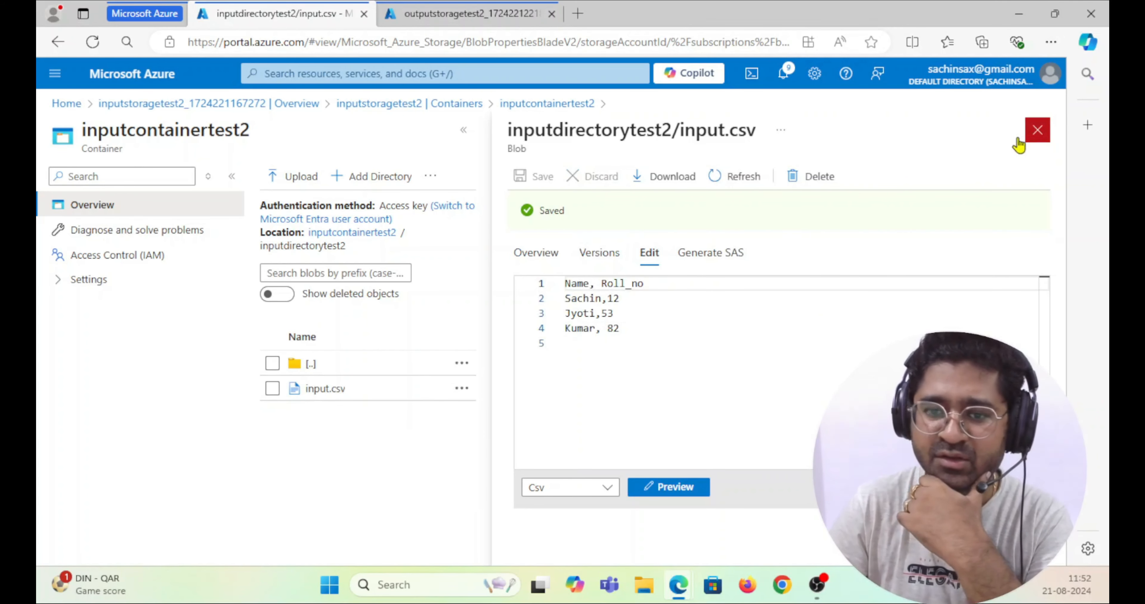
{"action": "left_click", "coordinate": [1037, 130]}
Create a container named outputcontainertest2 in the outputstoragetest2 storage account
{"action": "left_click", "coordinate": [445, 8]}
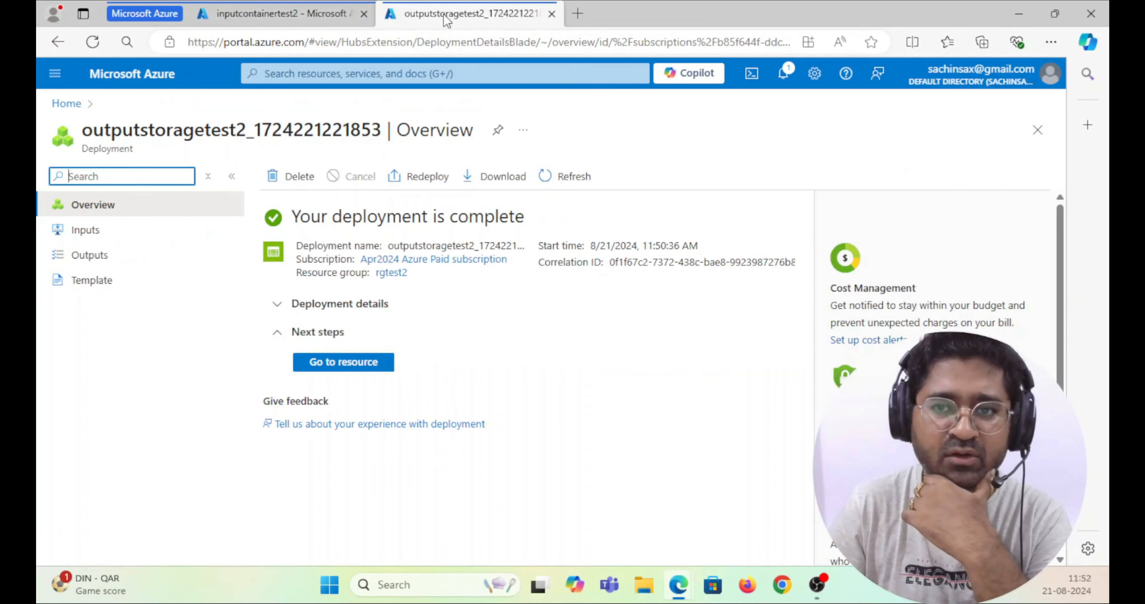
{"action": "left_click", "coordinate": [297, 13]}
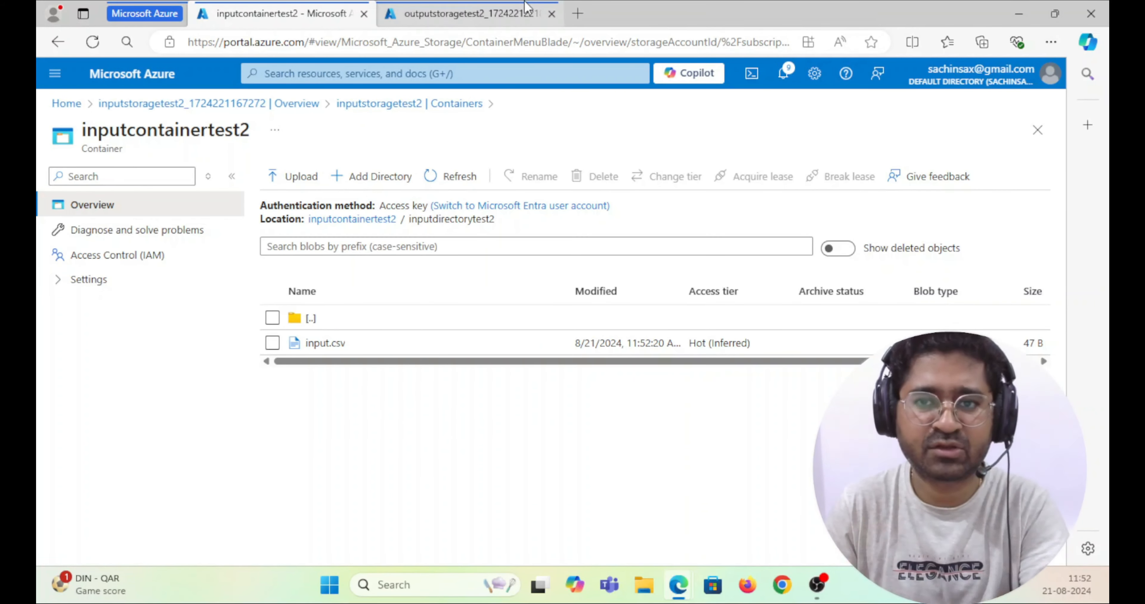
{"action": "left_click", "coordinate": [457, 11]}
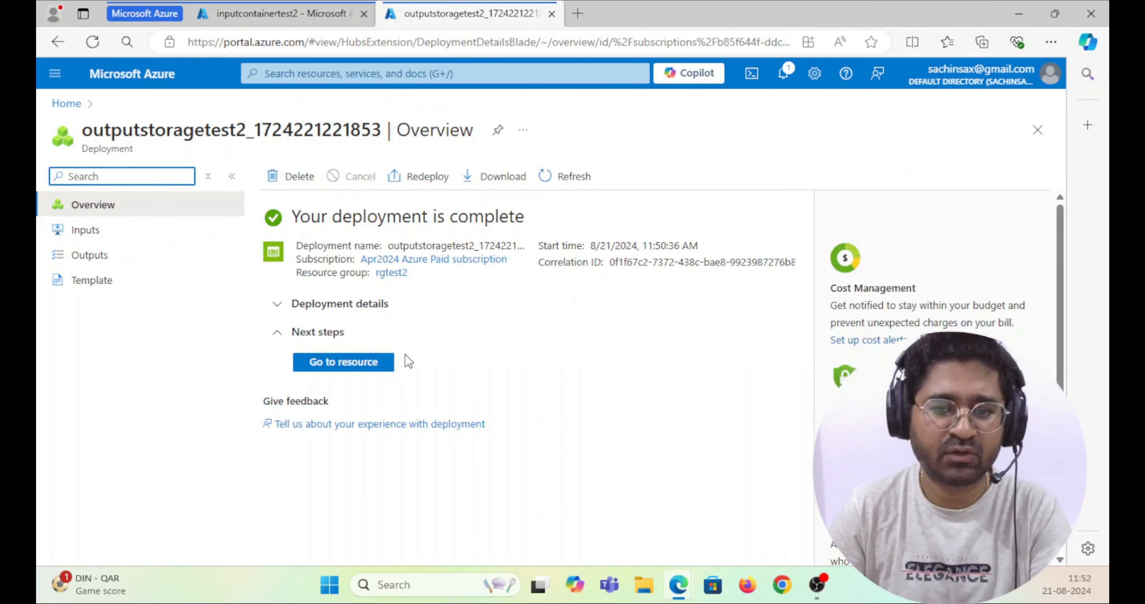
{"action": "left_click", "coordinate": [361, 369]}
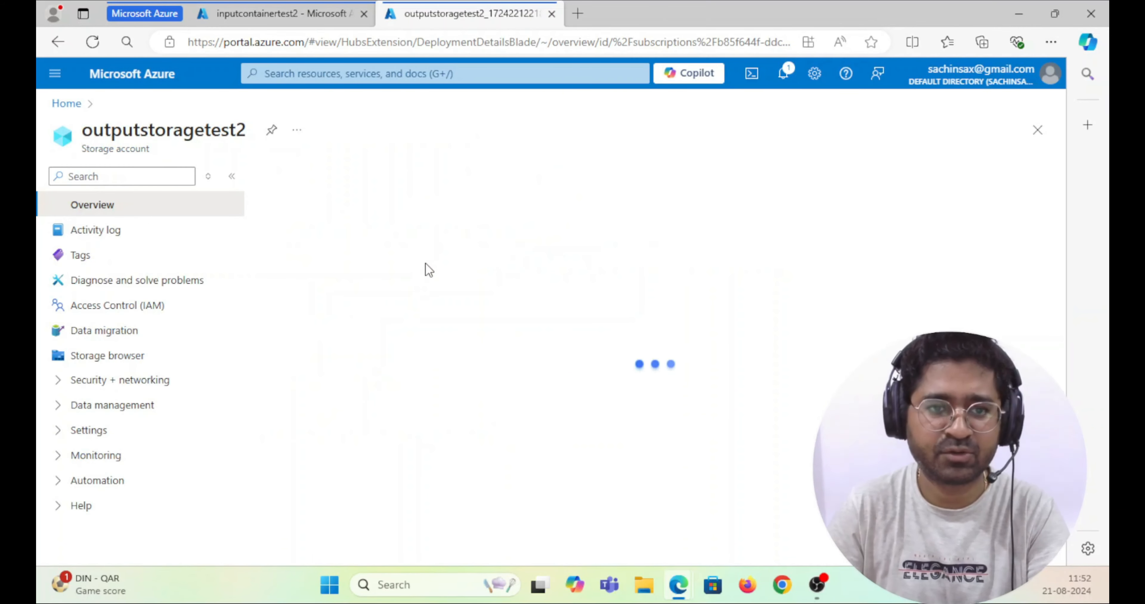
{"action": "left_click", "coordinate": [91, 430]}
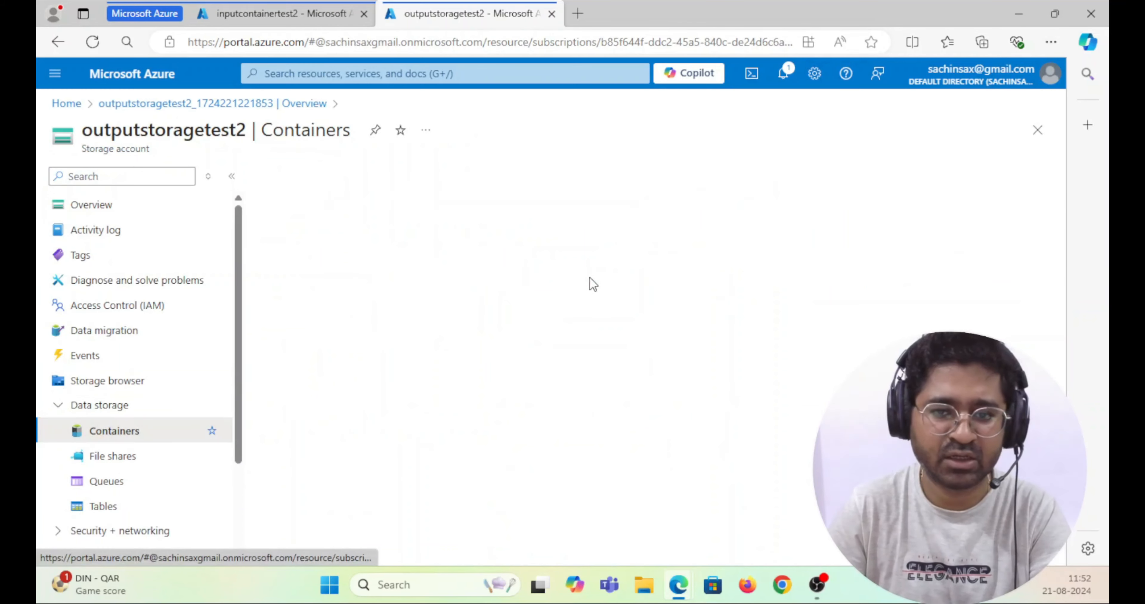
{"action": "left_click", "coordinate": [306, 177]}
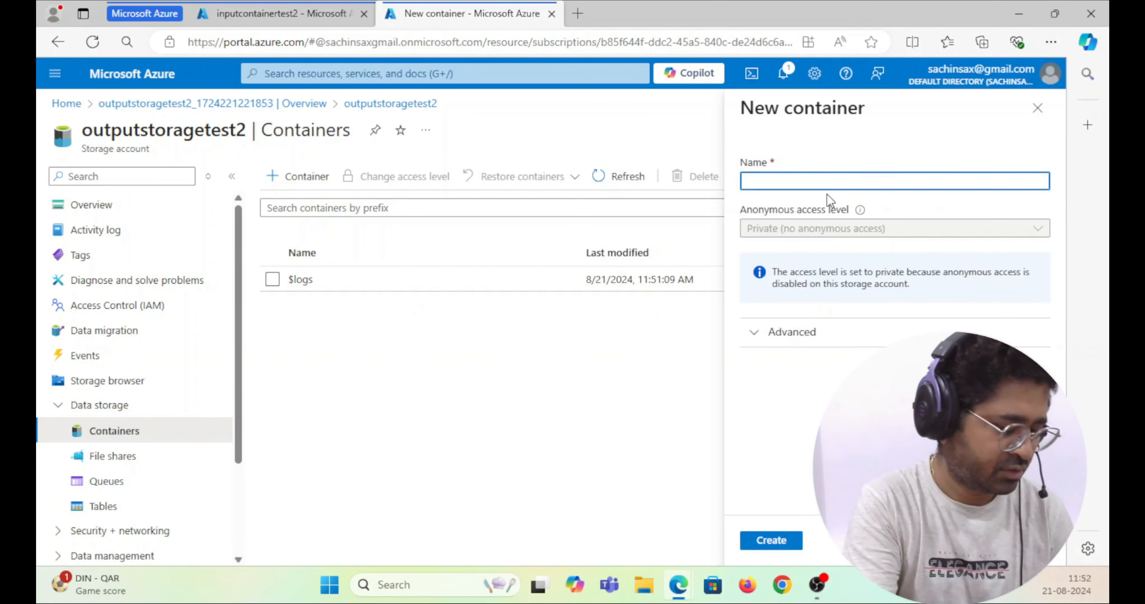
{"action": "type", "text": "outputco"}
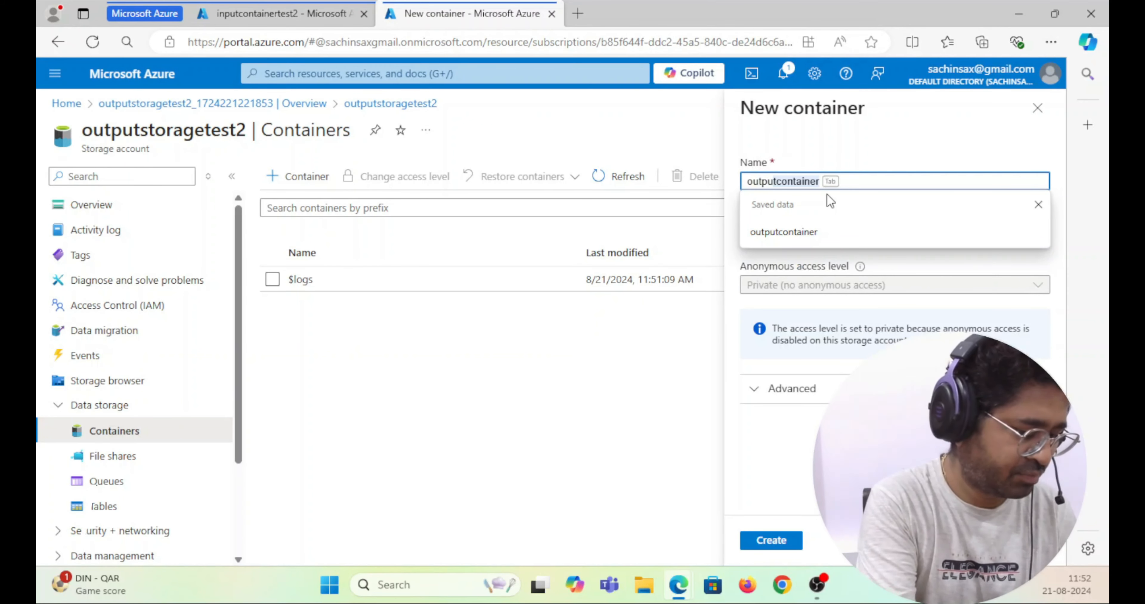
{"action": "type", "text": "ntainer"}
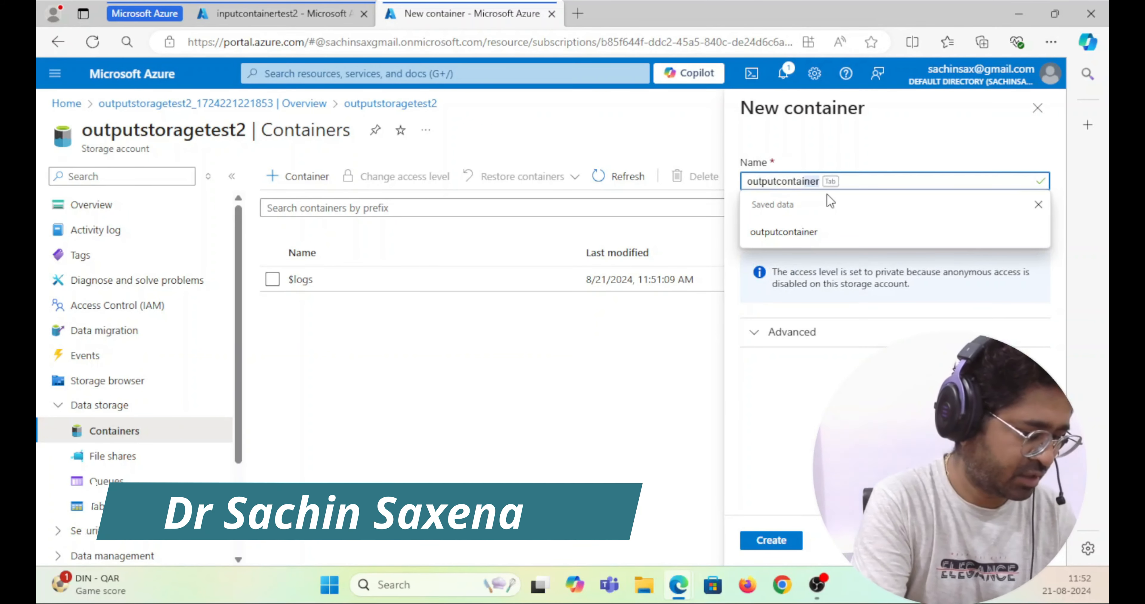
{"action": "type", "text": "test"}
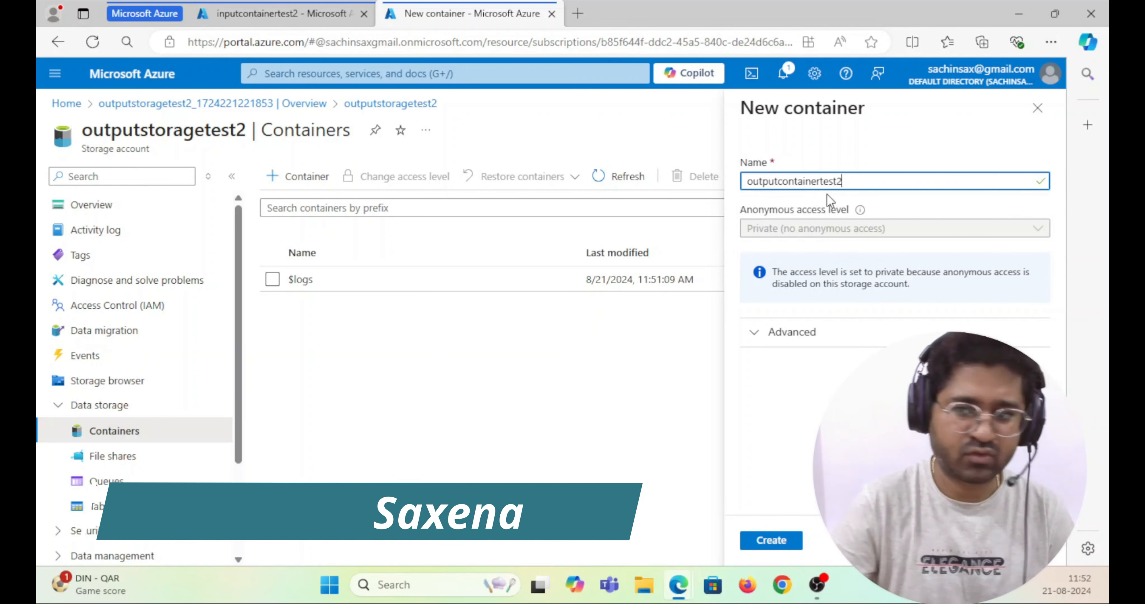
{"action": "type", "text": "2"}
{"action": "left_click", "coordinate": [795, 550]}
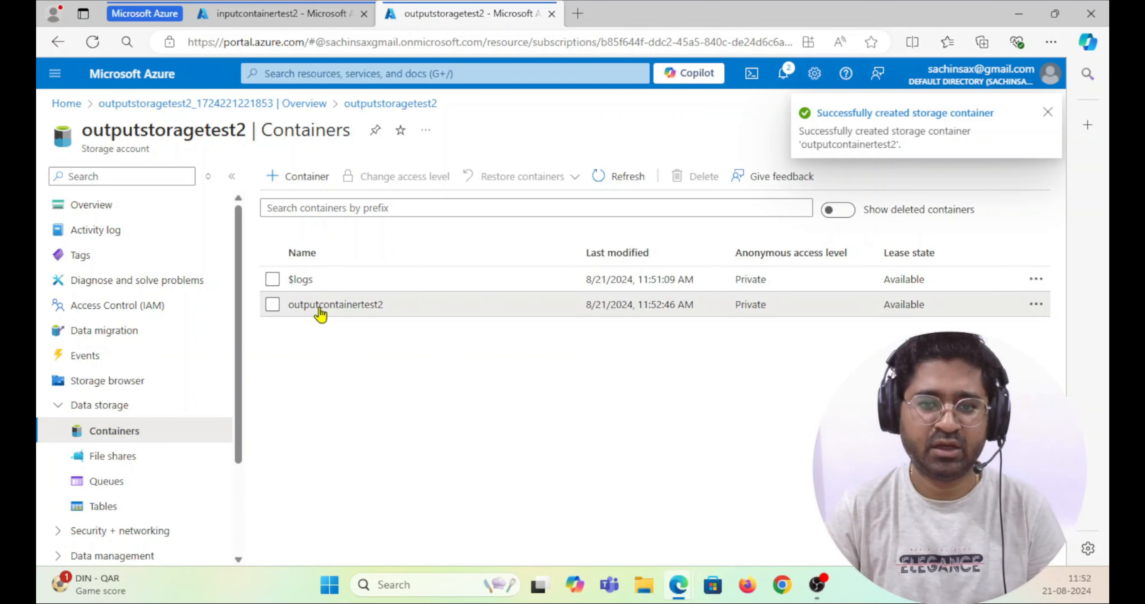
Add a directory named outputdirectorytest2 inside outputcontainertest2 and open it
{"action": "left_click", "coordinate": [320, 308]}
{"action": "left_click", "coordinate": [366, 179]}
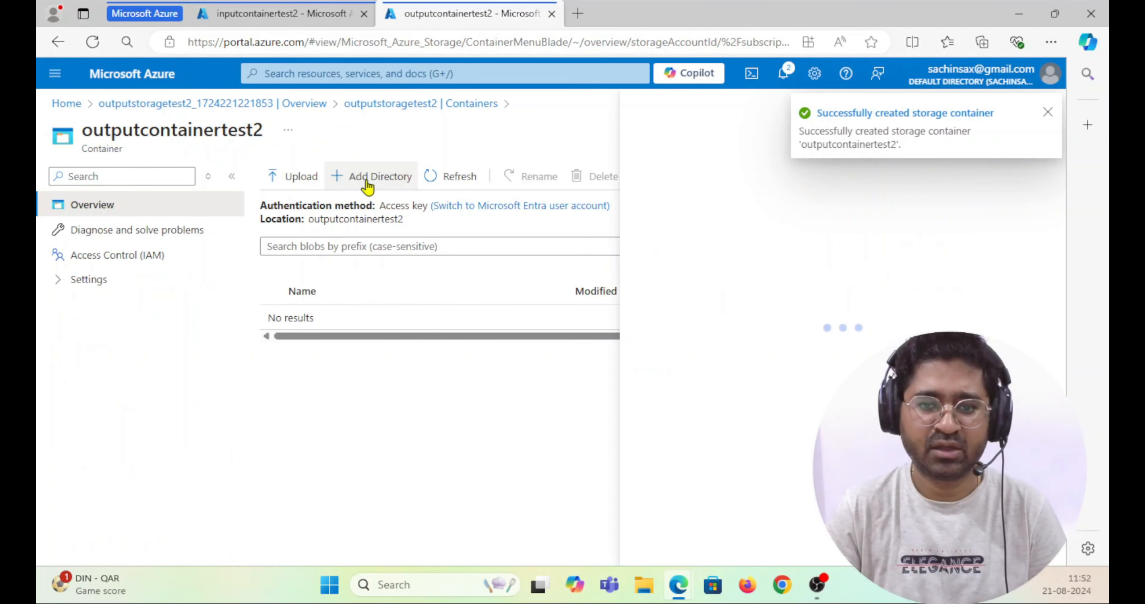
{"action": "type", "text": "outpu"}
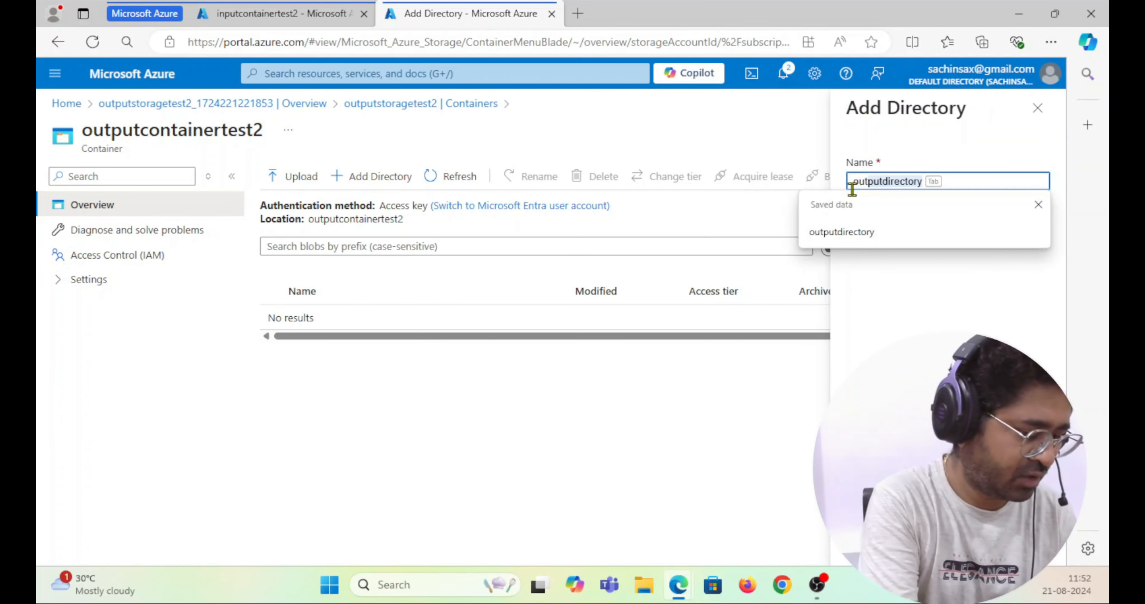
{"action": "type", "text": "td"}
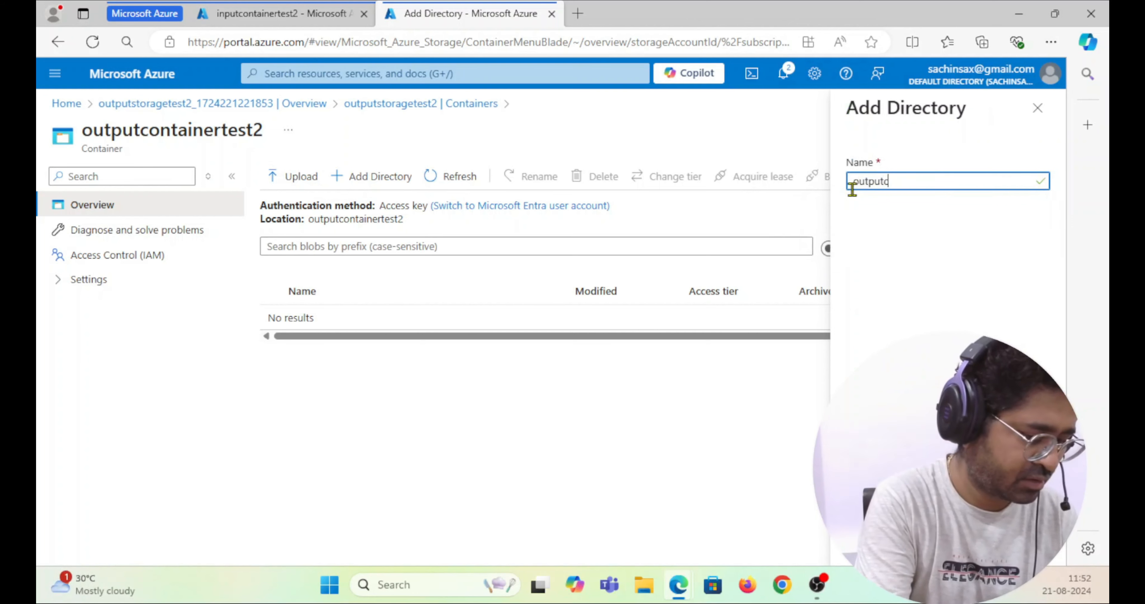
{"action": "type", "text": "irectorytest2"}
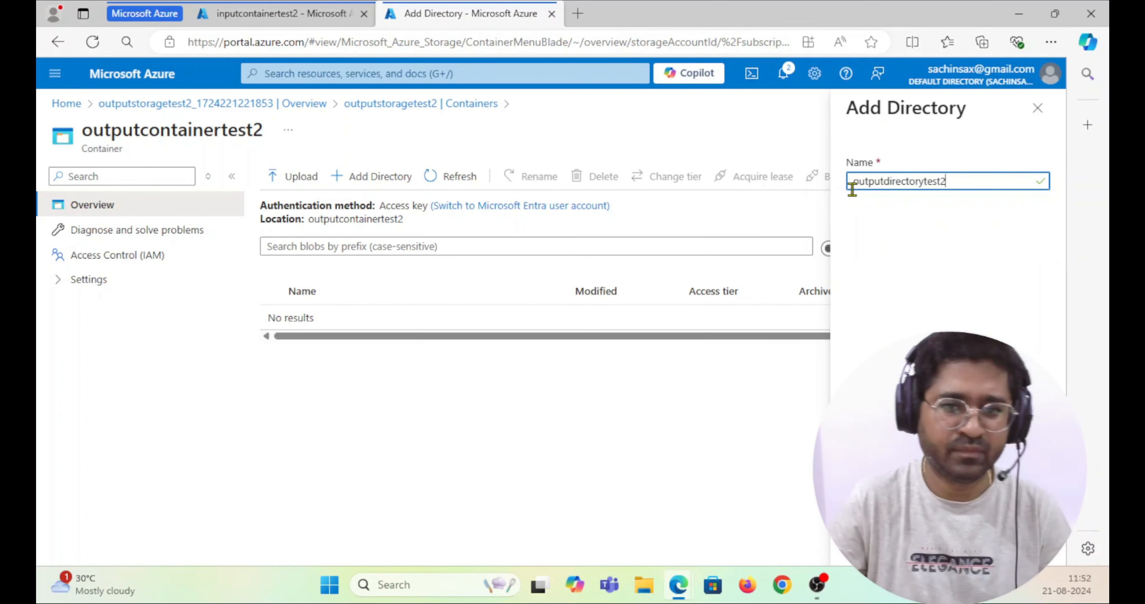
{"action": "key", "text": "Return"}
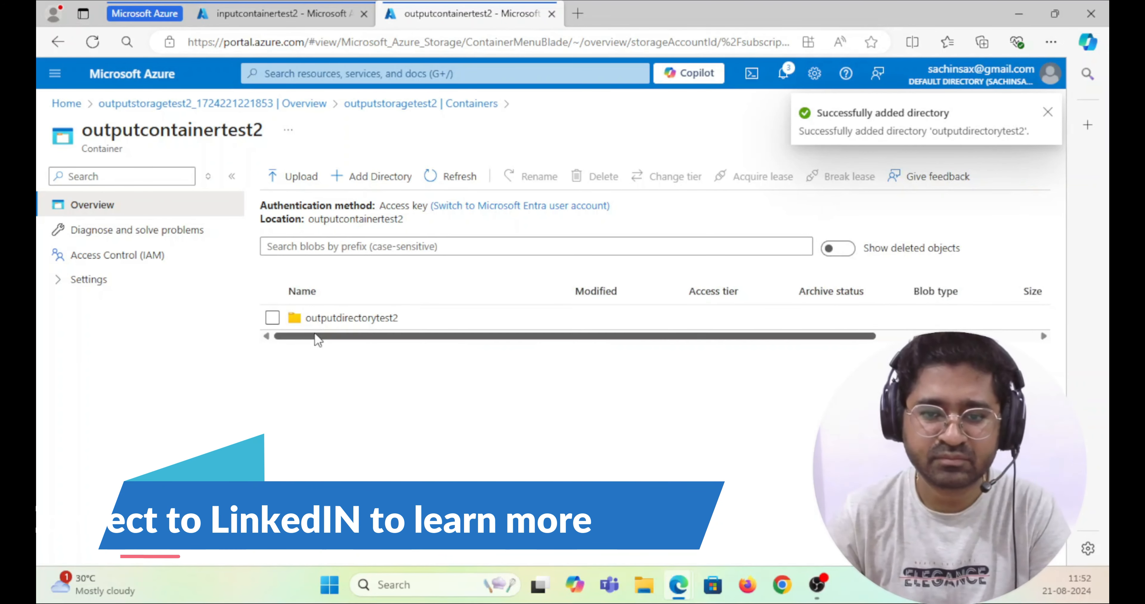
{"action": "left_click", "coordinate": [347, 318]}
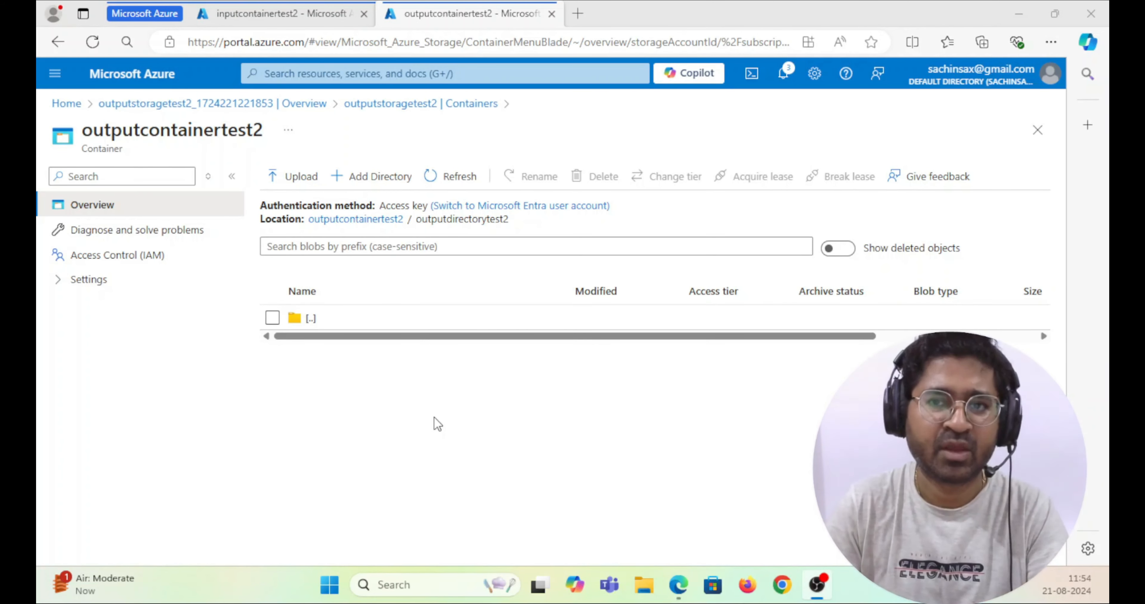
Open the Azure portal home page in a separate browser tab, keeping the input and output container pages open
{"action": "left_click", "coordinate": [246, 15]}
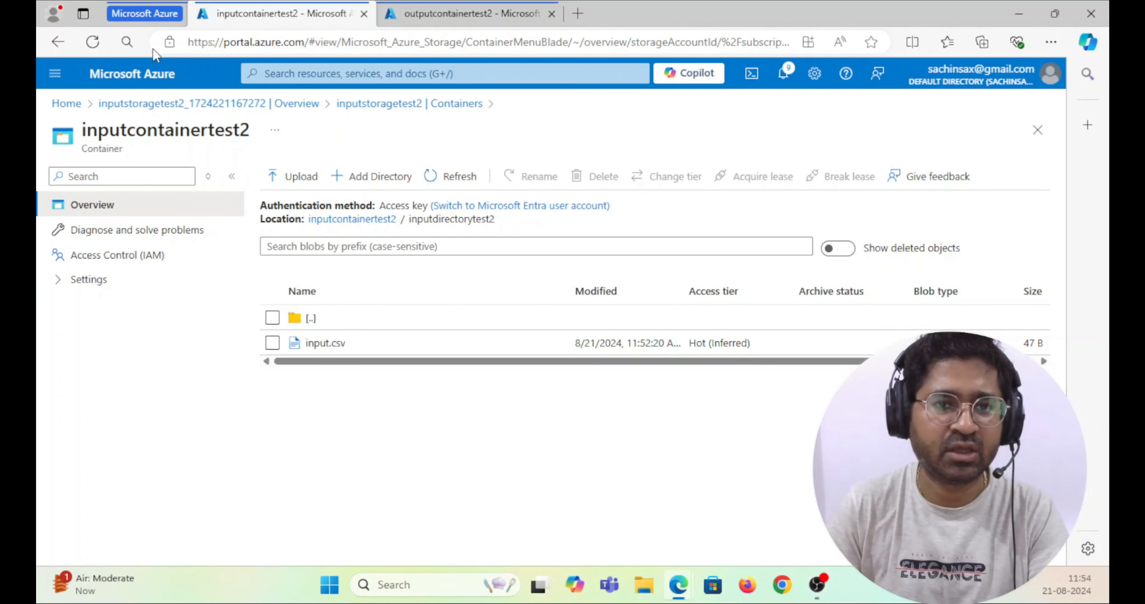
{"action": "left_click", "coordinate": [156, 15]}
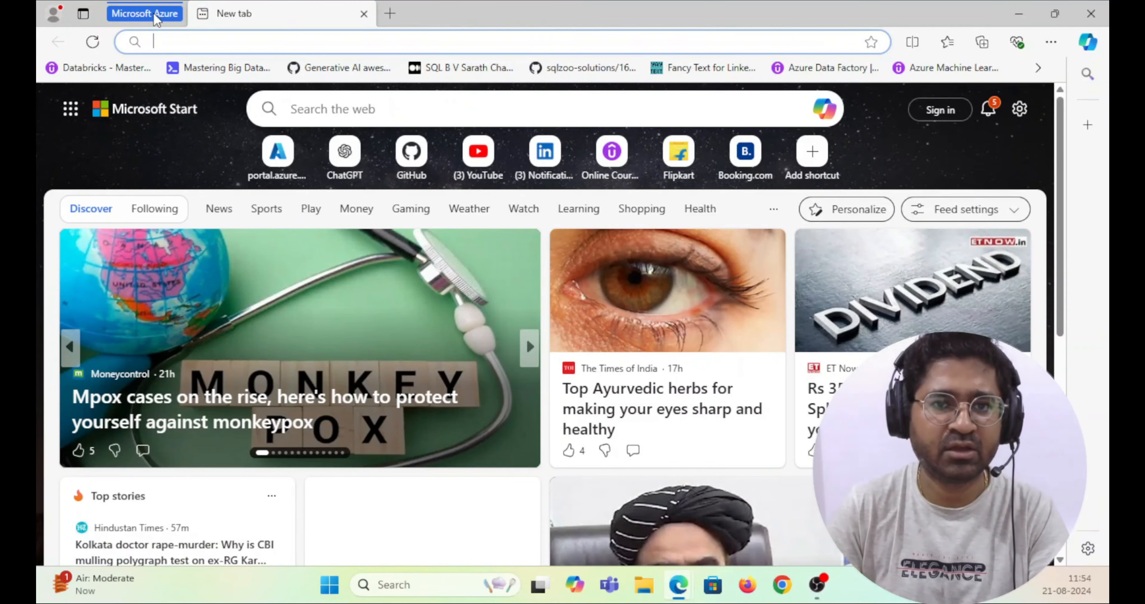
{"action": "left_click", "coordinate": [156, 15]}
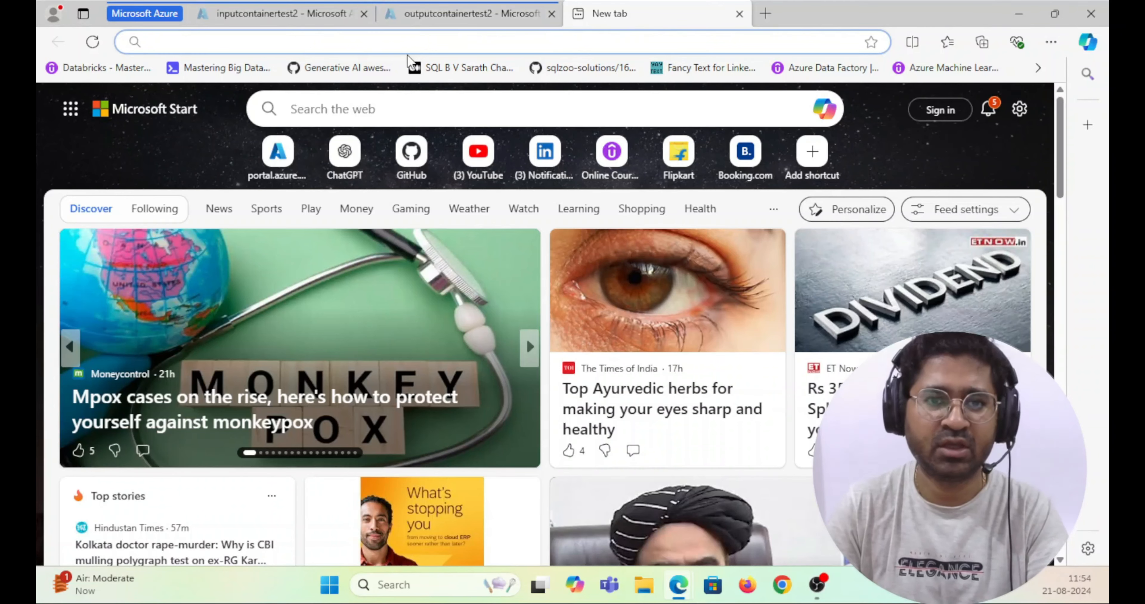
{"action": "left_click", "coordinate": [271, 17]}
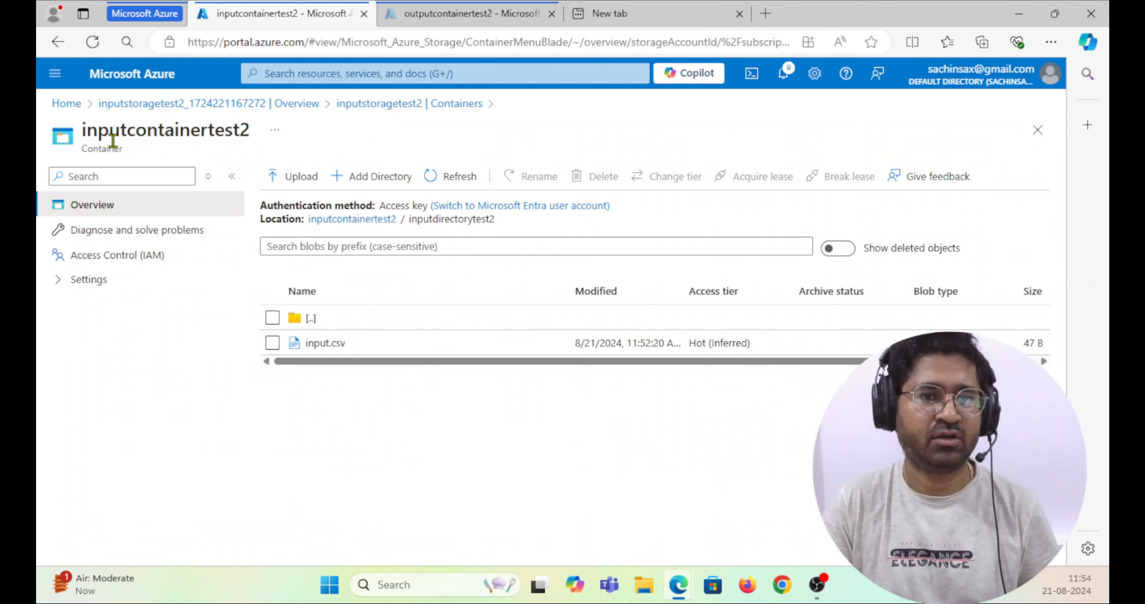
{"action": "right_click", "coordinate": [67, 103]}
{"action": "left_click", "coordinate": [153, 118]}
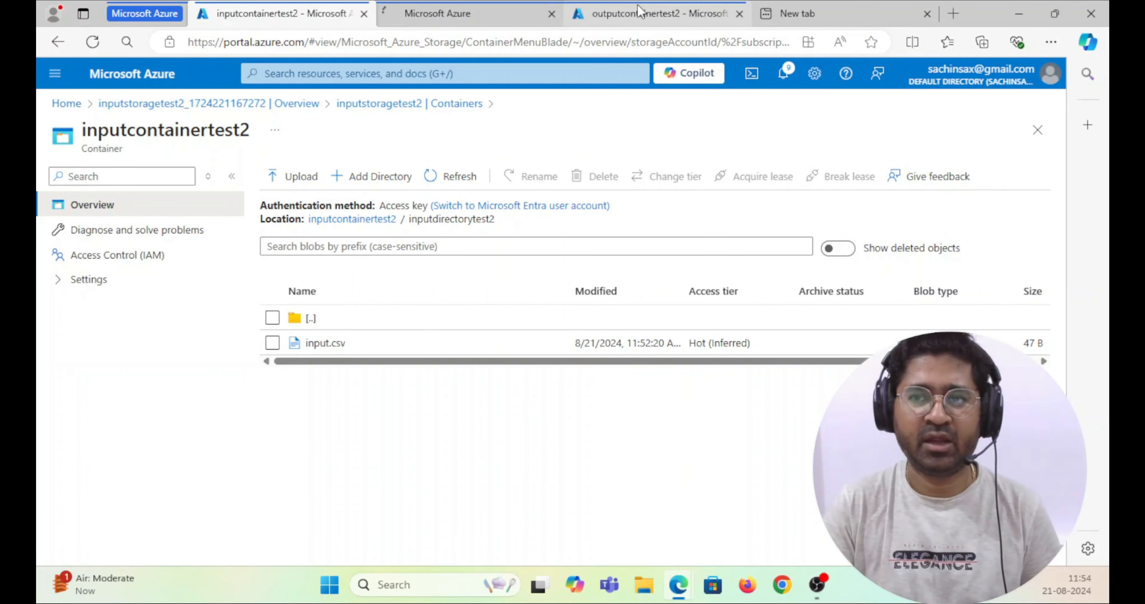
{"action": "left_click", "coordinate": [511, 13]}
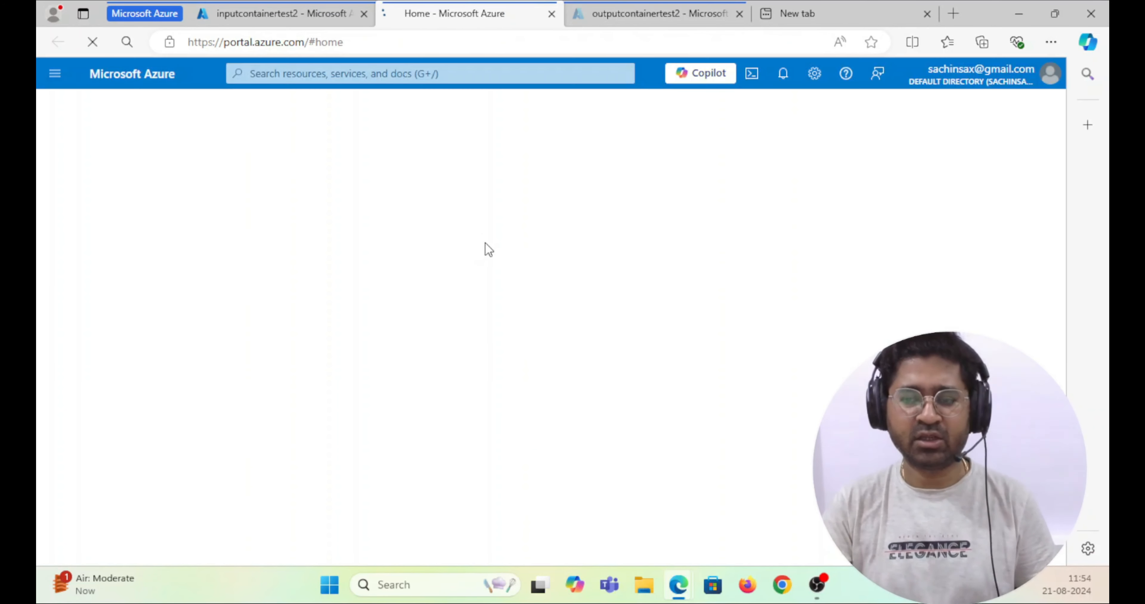
Open the existing data factory in resource group rg and launch its Azure Data Factory Studio
{"action": "left_click", "coordinate": [428, 175]}
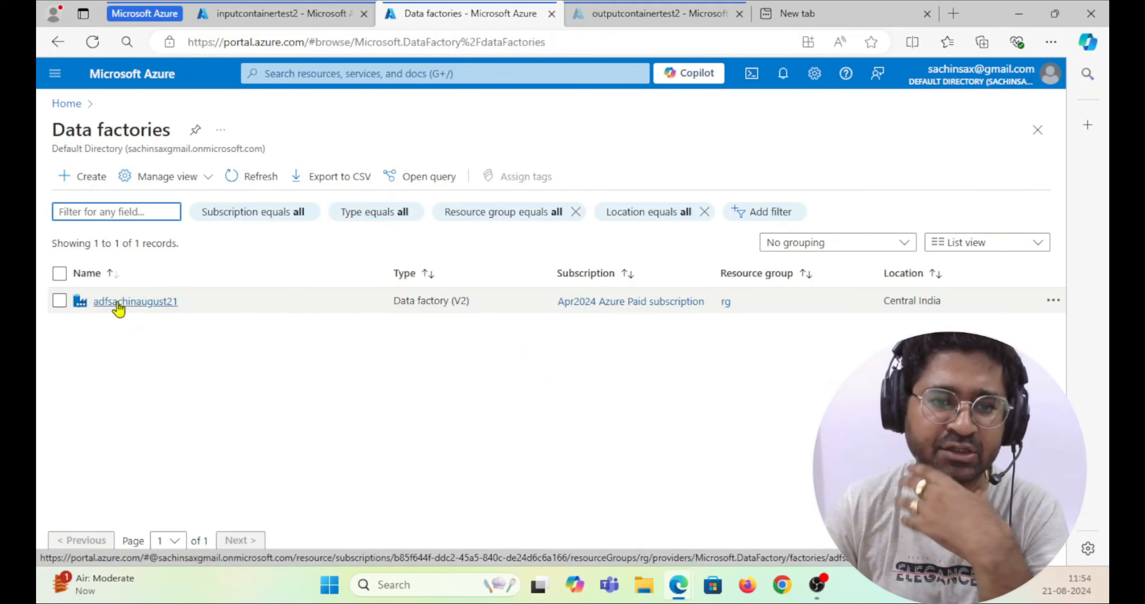
{"action": "left_click", "coordinate": [120, 304]}
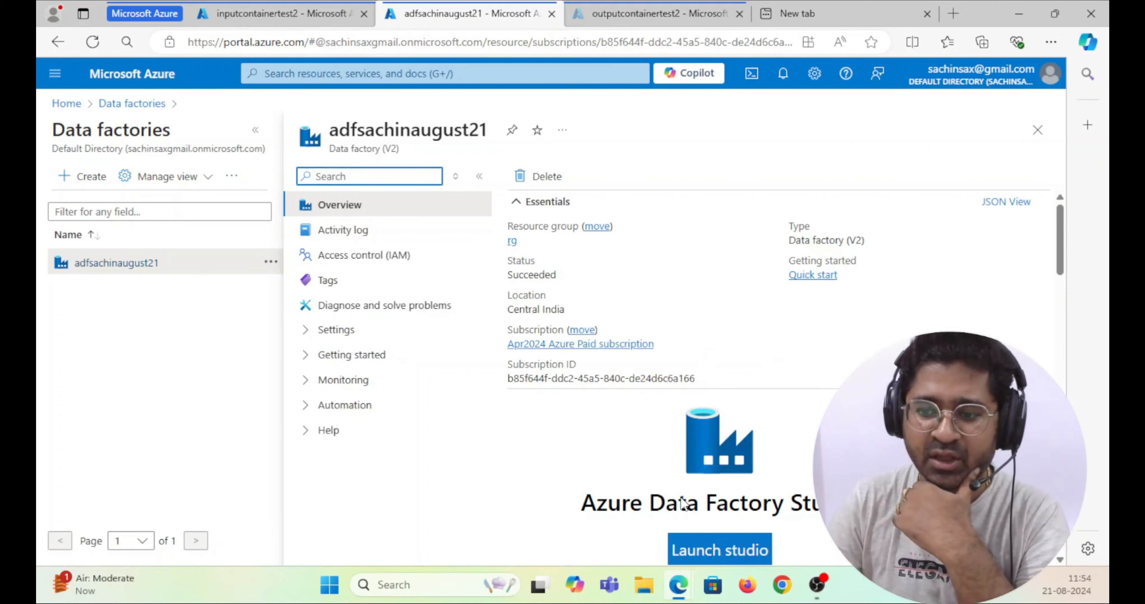
{"action": "left_click", "coordinate": [726, 559]}
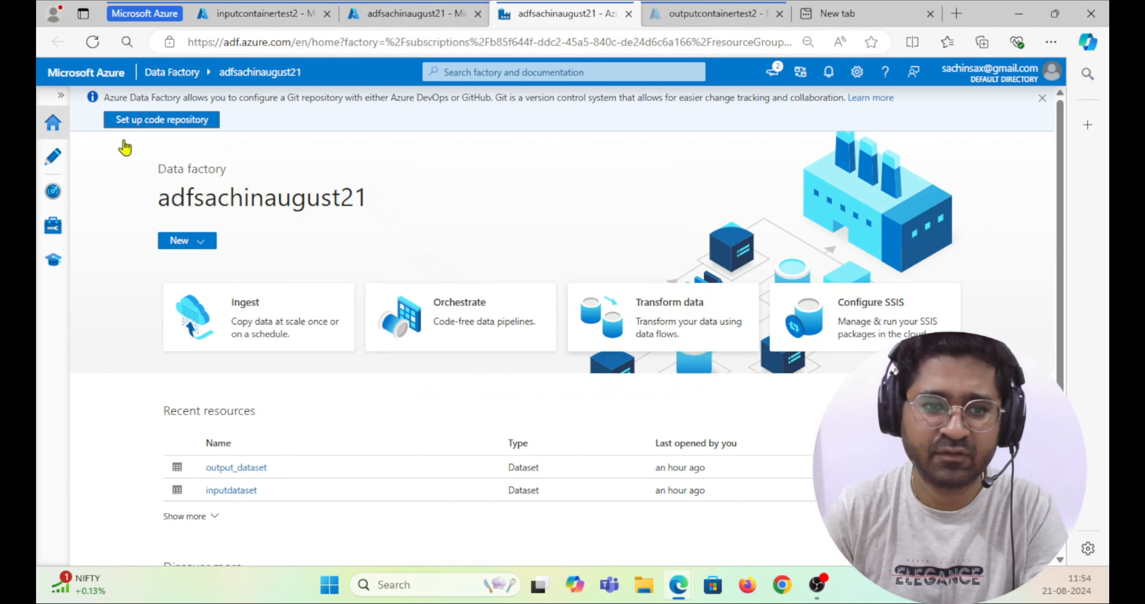
Start a new dataset in the factory's authoring area, using Azure Data Lake Storage Gen2 as the data store and DelimitedText as the format
{"action": "left_click", "coordinate": [53, 155]}
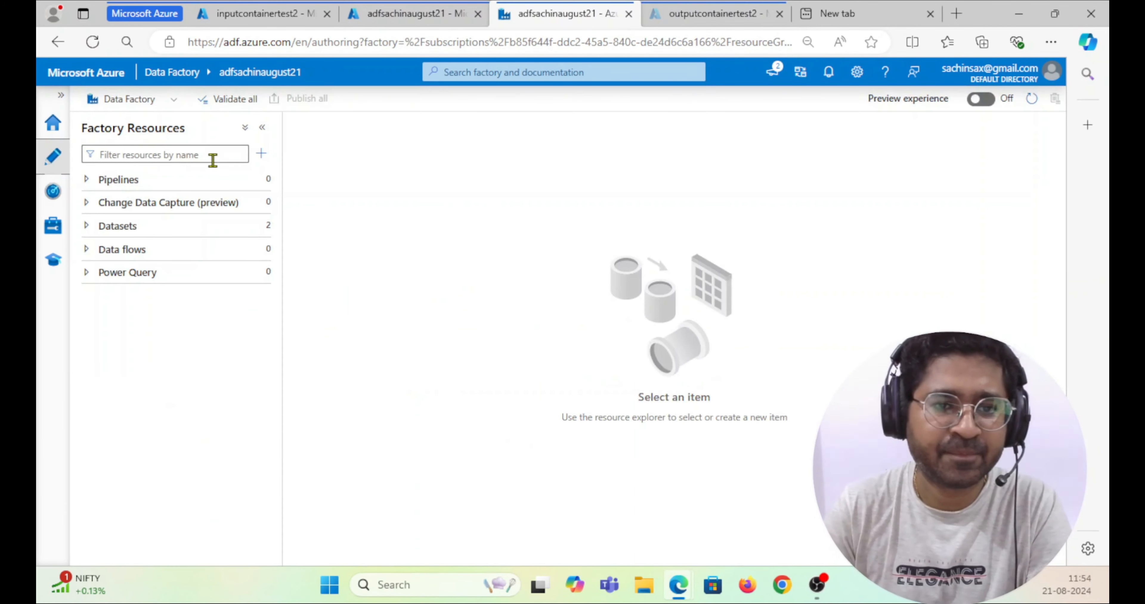
{"action": "left_click", "coordinate": [267, 228]}
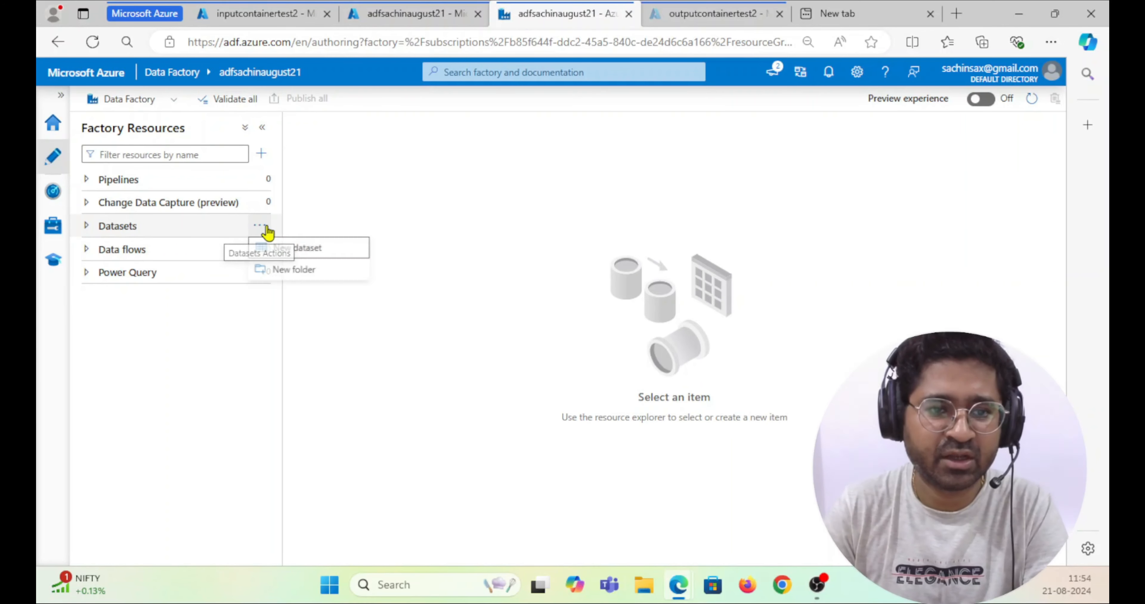
{"action": "left_click", "coordinate": [326, 250]}
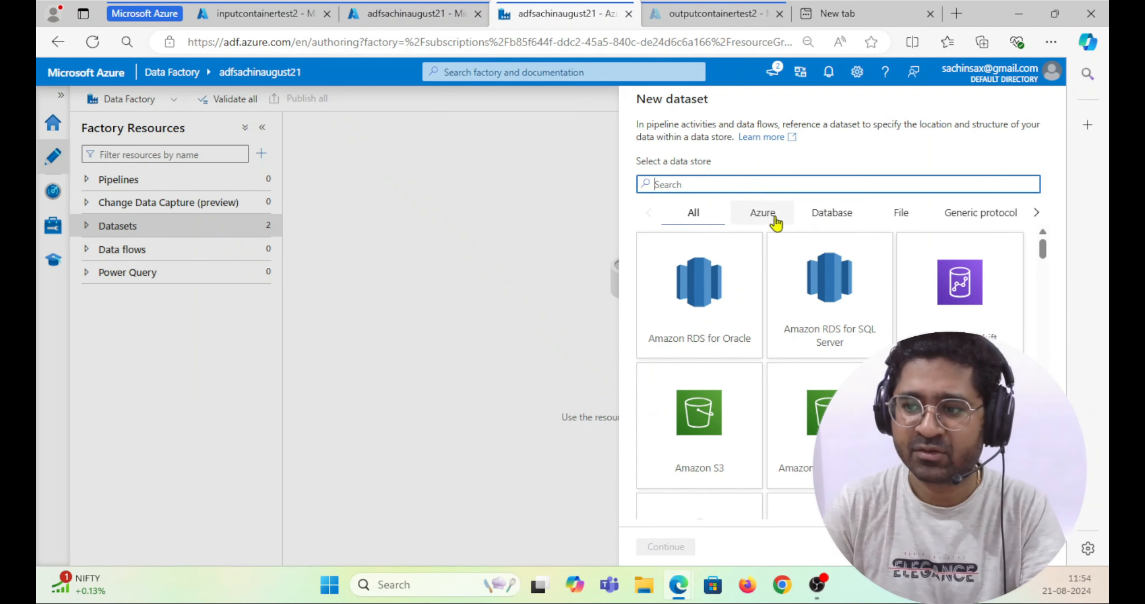
{"action": "scroll", "coordinate": [883, 316], "scroll_direction": "down", "scroll_amount": 2}
{"action": "scroll", "coordinate": [836, 329], "scroll_direction": "down", "scroll_amount": 2}
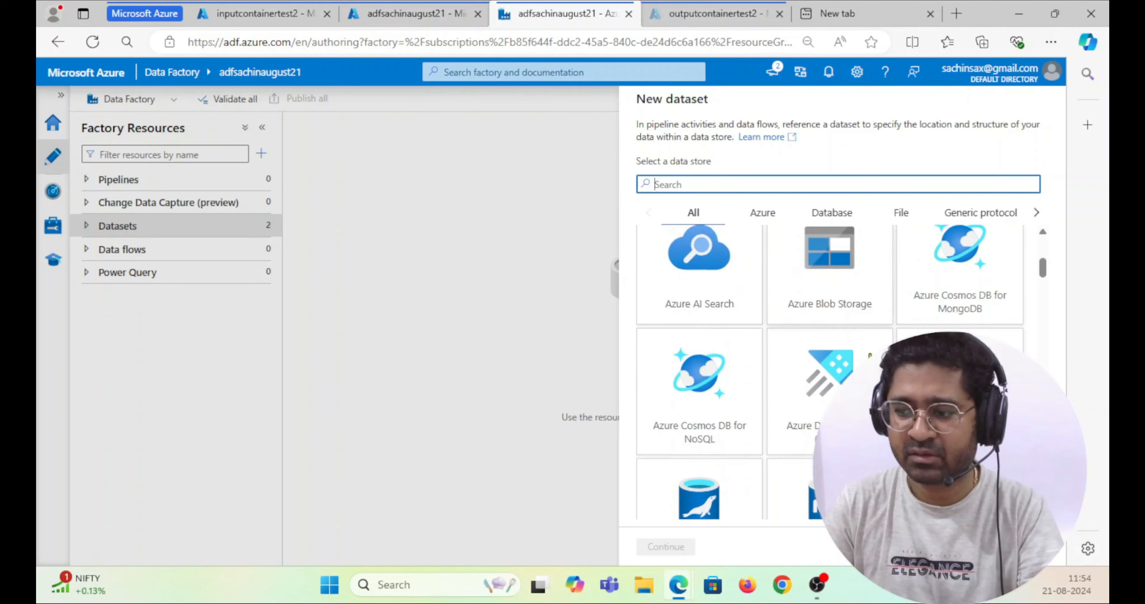
{"action": "left_click", "coordinate": [953, 303]}
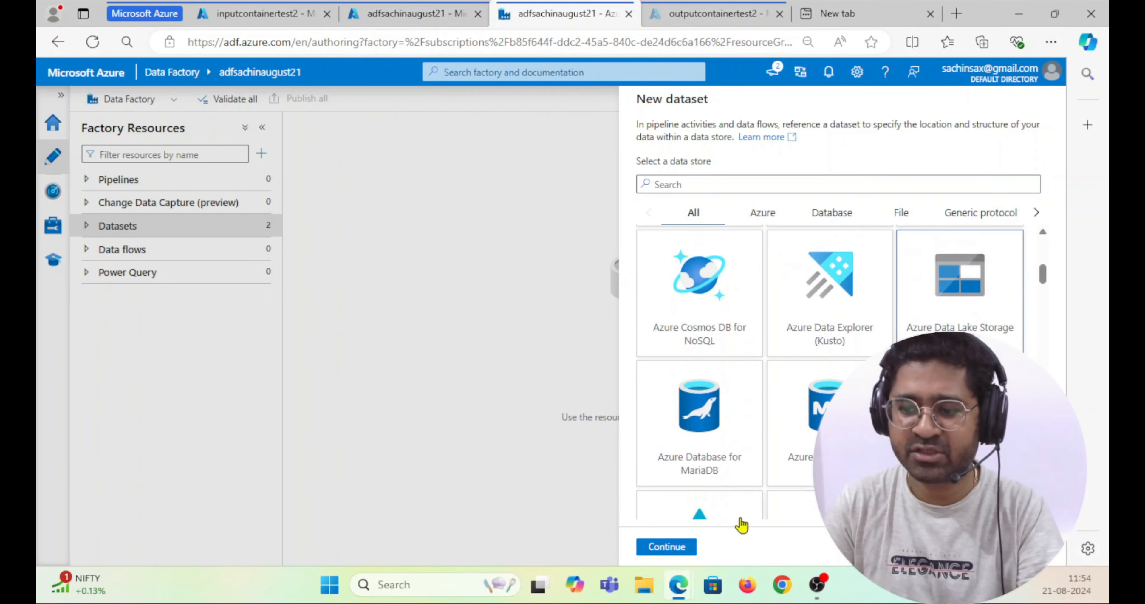
{"action": "left_click", "coordinate": [681, 552]}
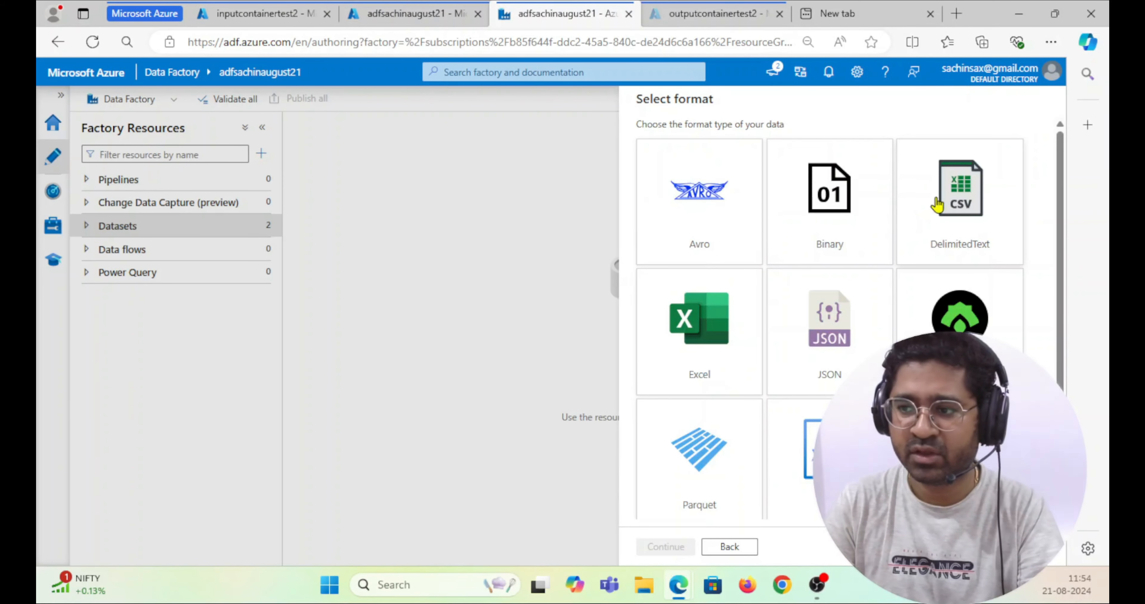
{"action": "left_click", "coordinate": [916, 224]}
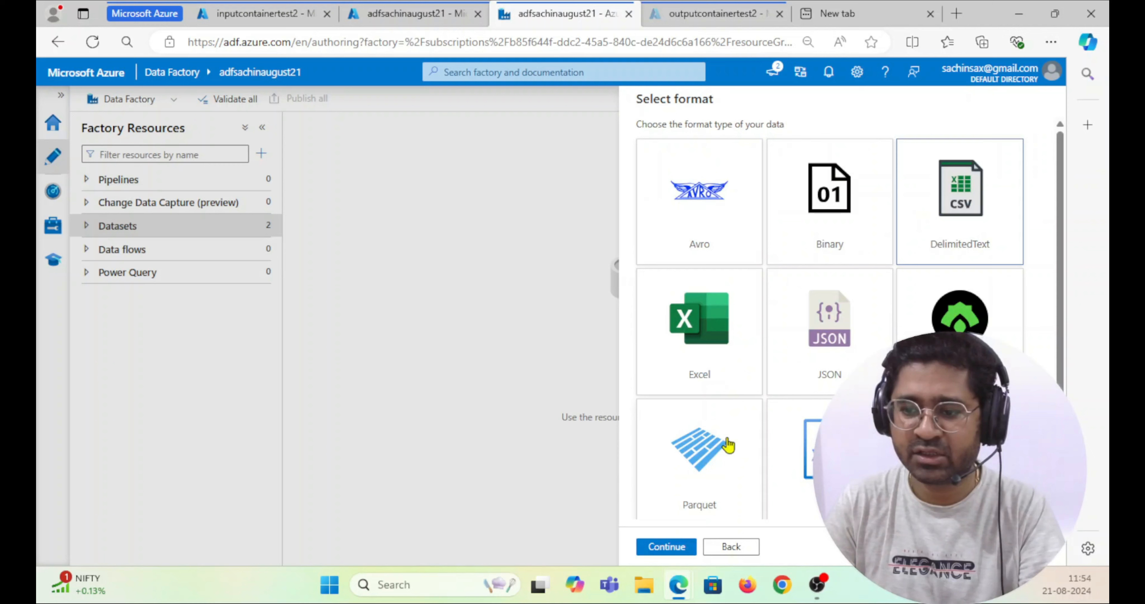
{"action": "left_click", "coordinate": [674, 547]}
Name the new dataset input_dataset_test2
{"action": "left_click_drag", "start_coordinate": [750, 151], "coordinate": [619, 144]}
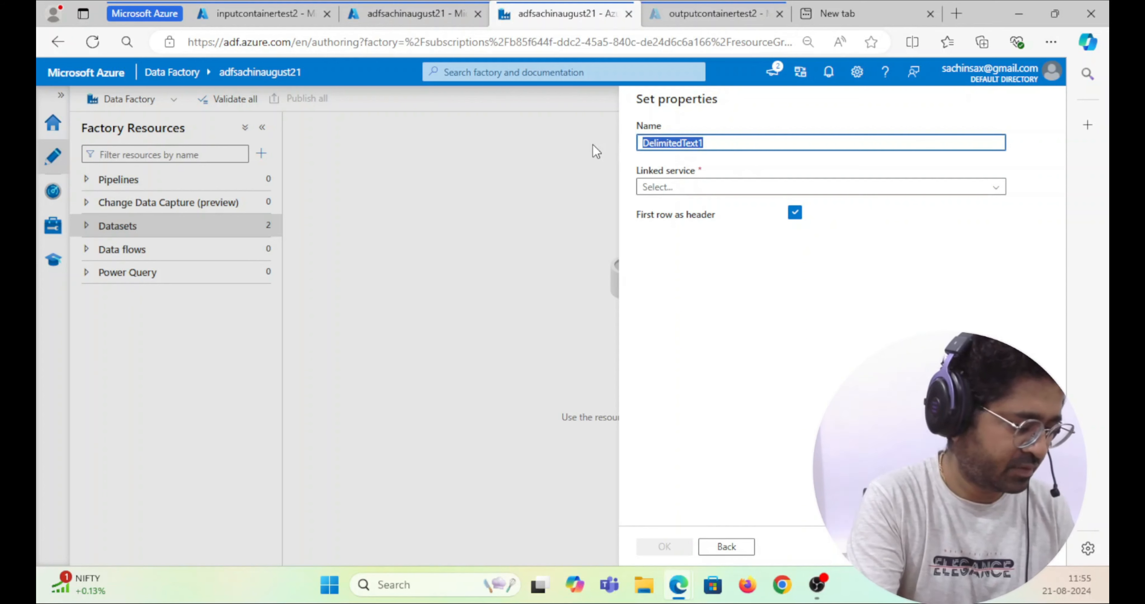
{"action": "type", "text": "input"}
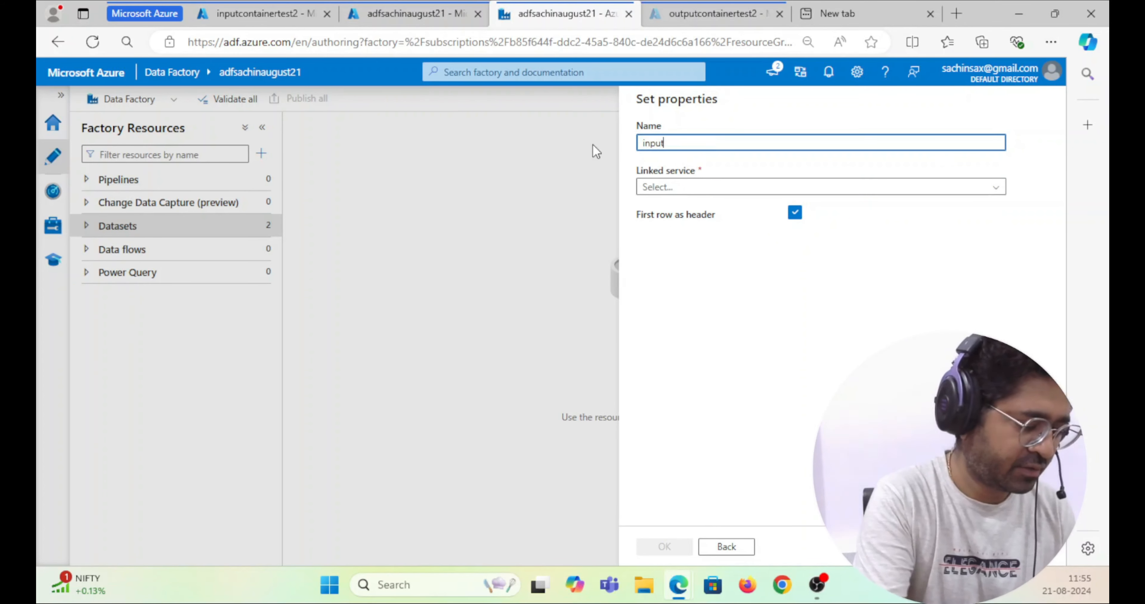
{"action": "type", "text": "_datase"}
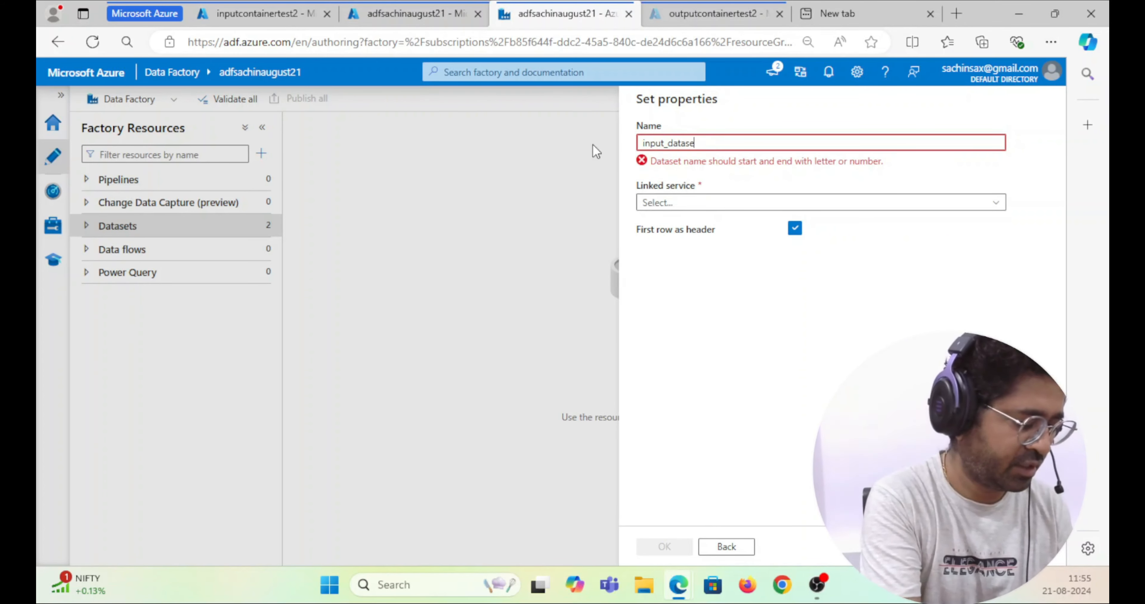
{"action": "type", "text": "t_test2"}
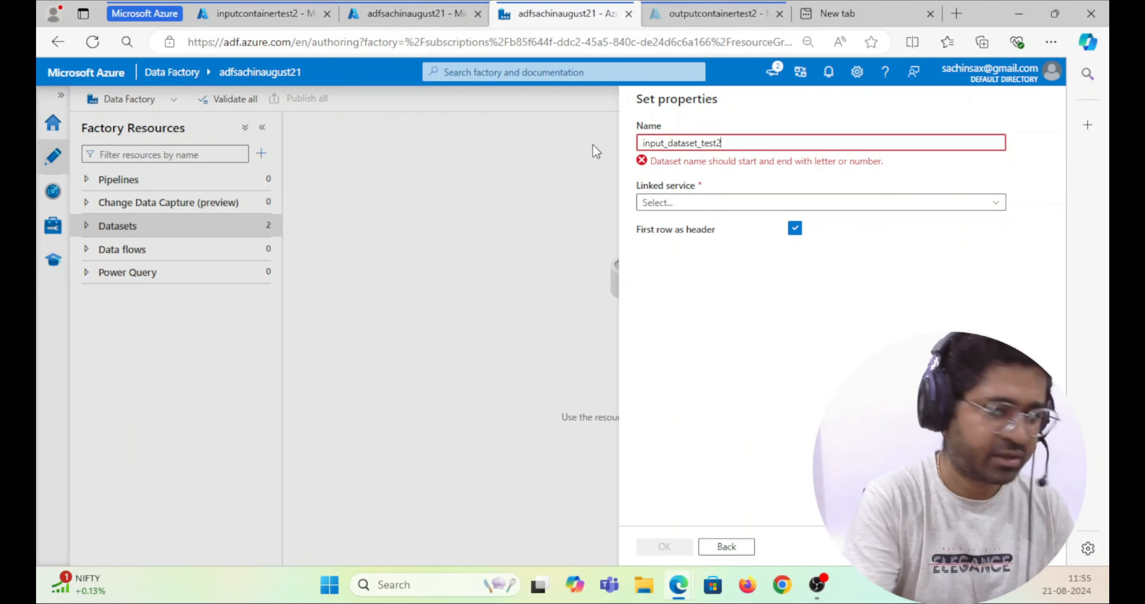
Start a new linked service for the dataset and name it ls_input_test2
{"action": "left_click", "coordinate": [718, 187]}
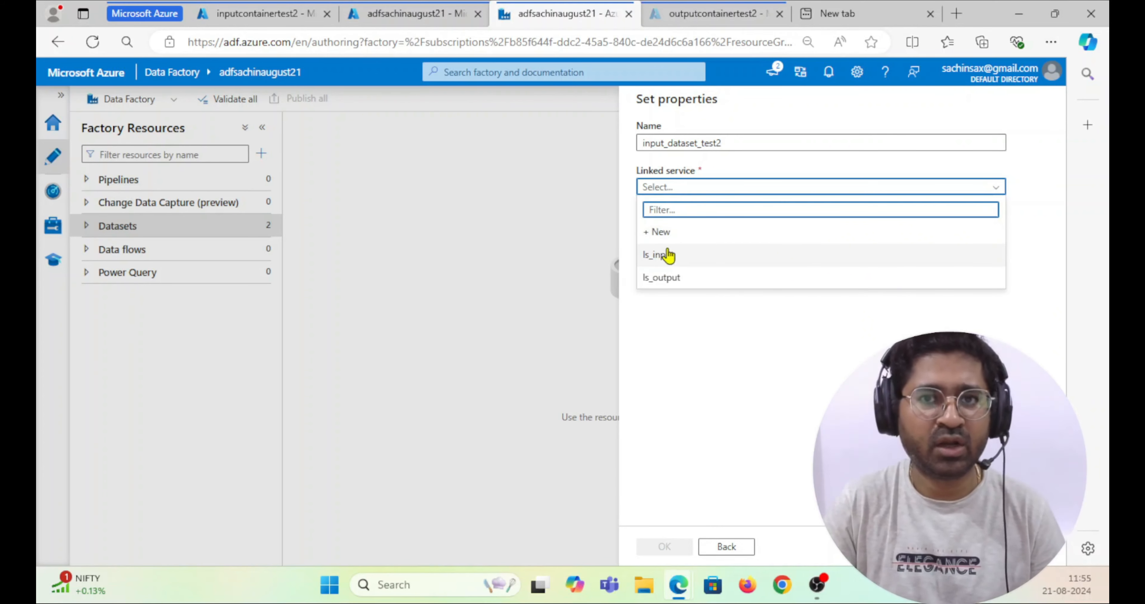
{"action": "left_click", "coordinate": [662, 234]}
{"action": "left_click_drag", "start_coordinate": [755, 155], "coordinate": [636, 161]}
{"action": "type", "text": "ls"}
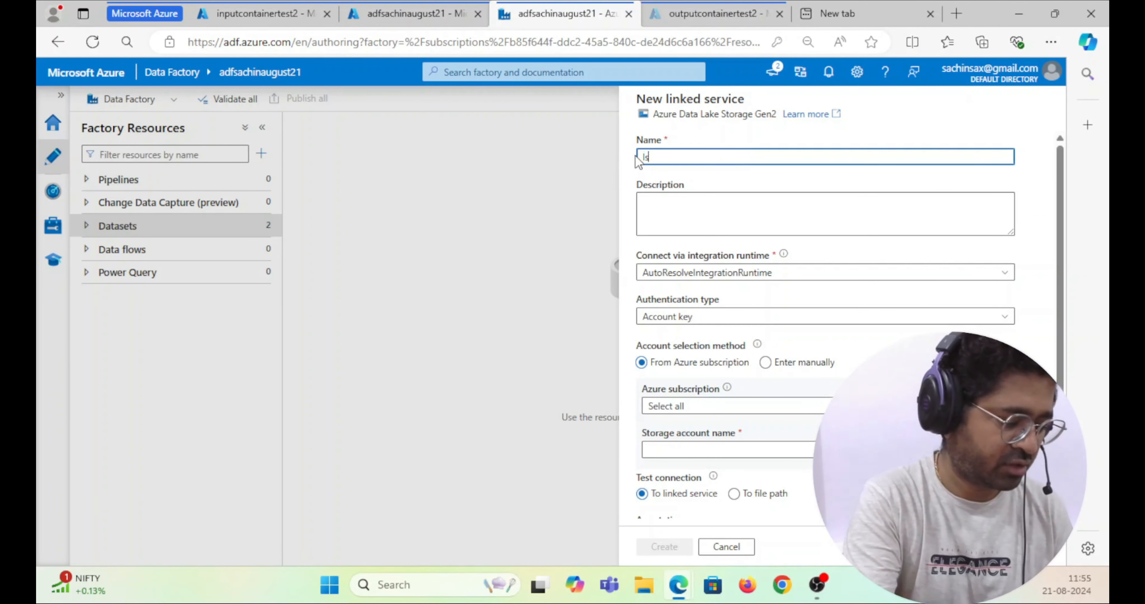
{"action": "type", "text": "_inp"}
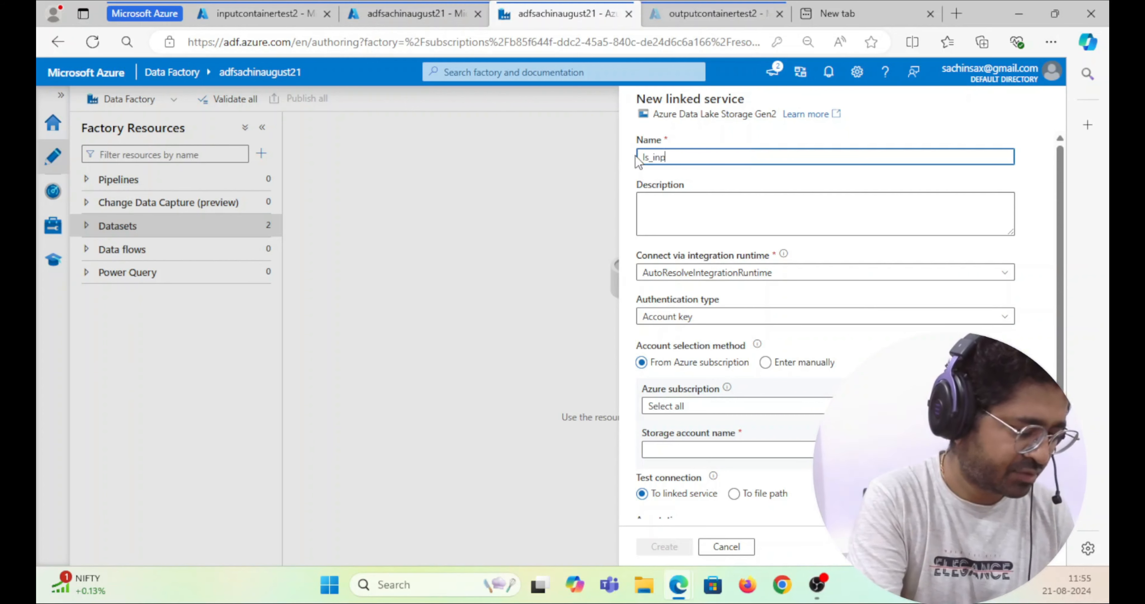
{"action": "type", "text": "ut_test2"}
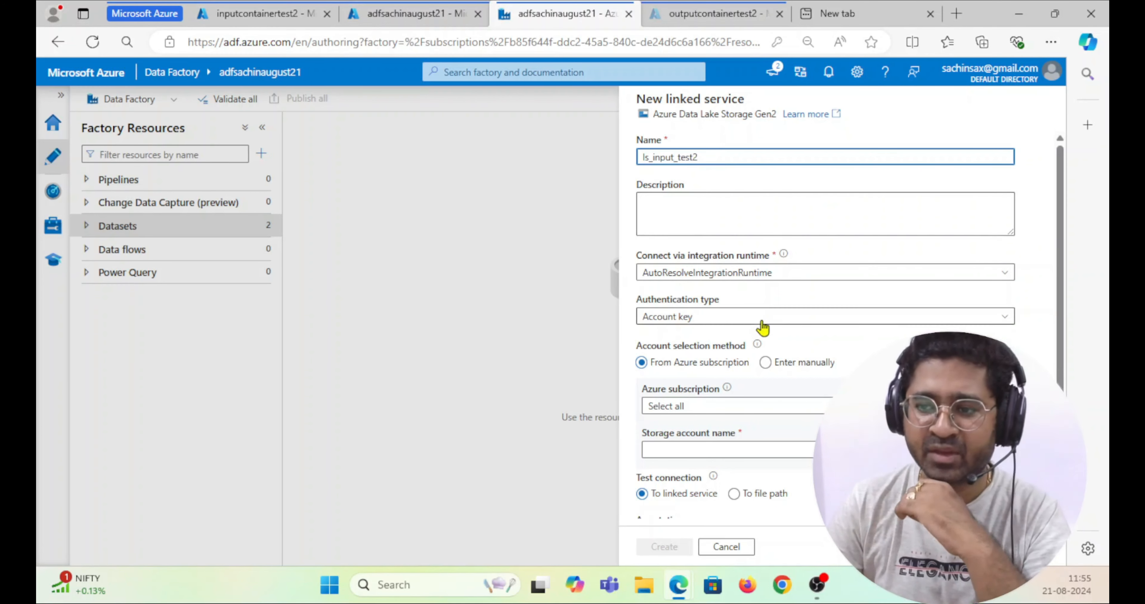
Keep Account key authentication, choose the Apr2024 Azure Paid subscription and the inputstoragetest2 storage account, and create the linked service
{"action": "left_click", "coordinate": [745, 321]}
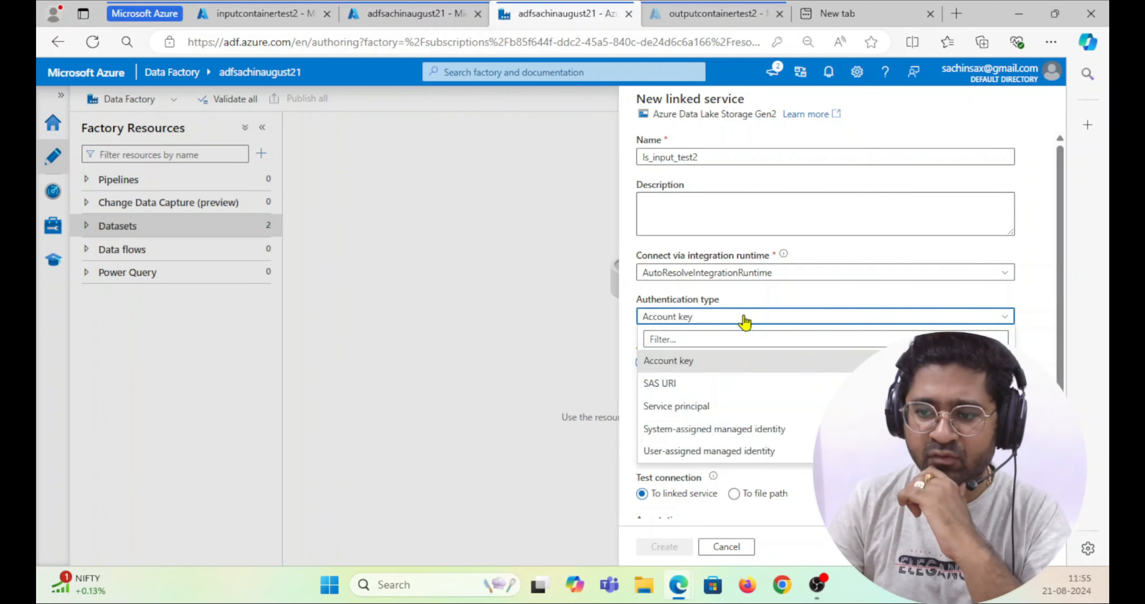
{"action": "left_click", "coordinate": [741, 319]}
{"action": "scroll", "coordinate": [720, 326], "scroll_direction": "down", "scroll_amount": 3}
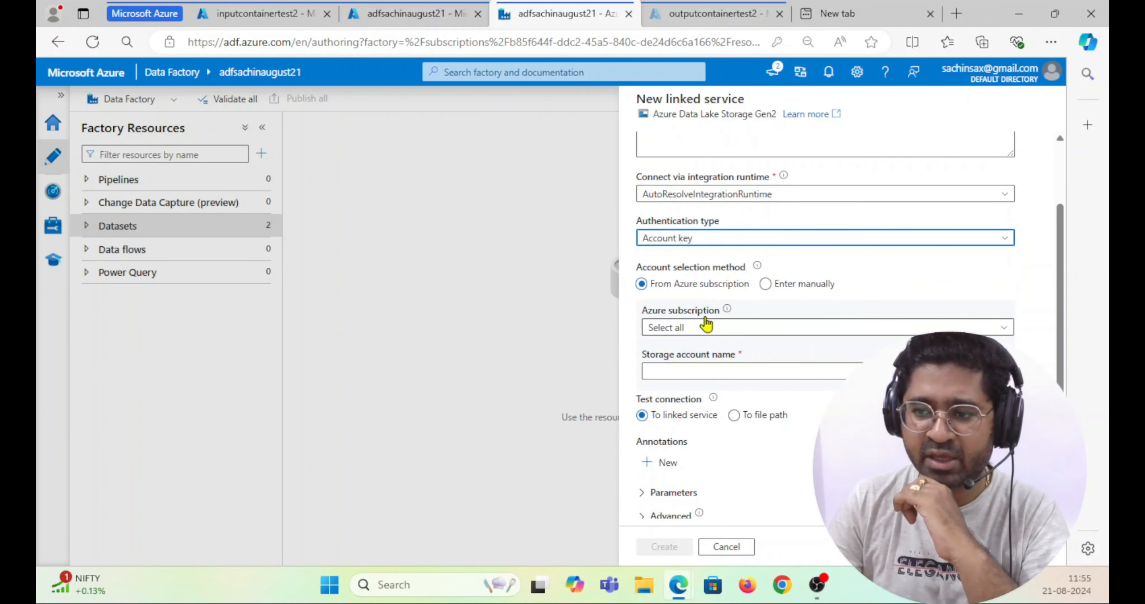
{"action": "left_click", "coordinate": [715, 314]}
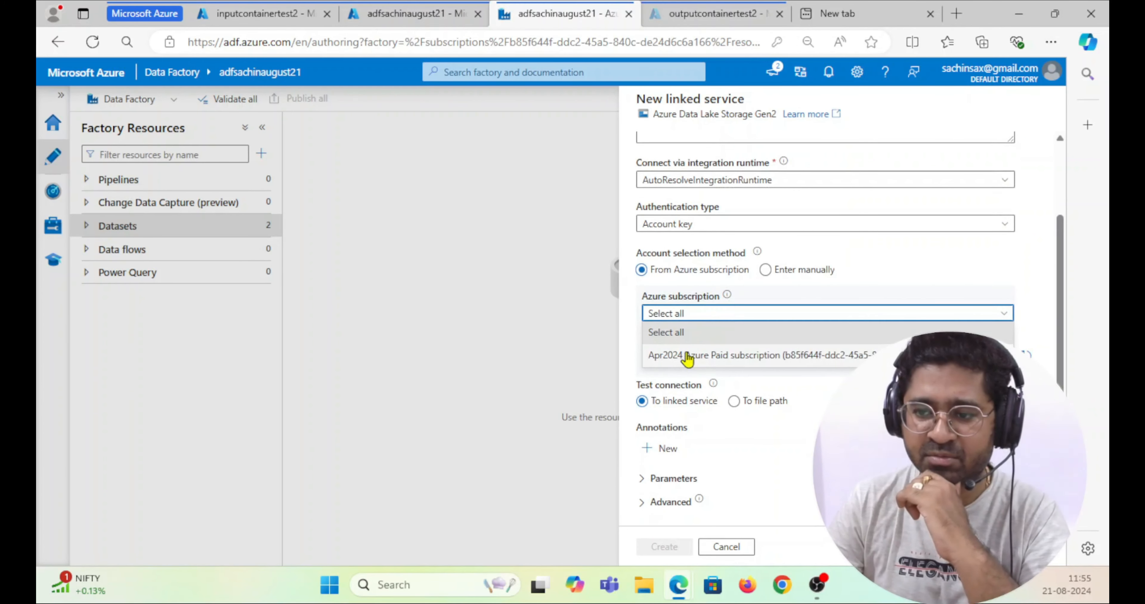
{"action": "left_click", "coordinate": [685, 359]}
{"action": "left_click", "coordinate": [745, 359]}
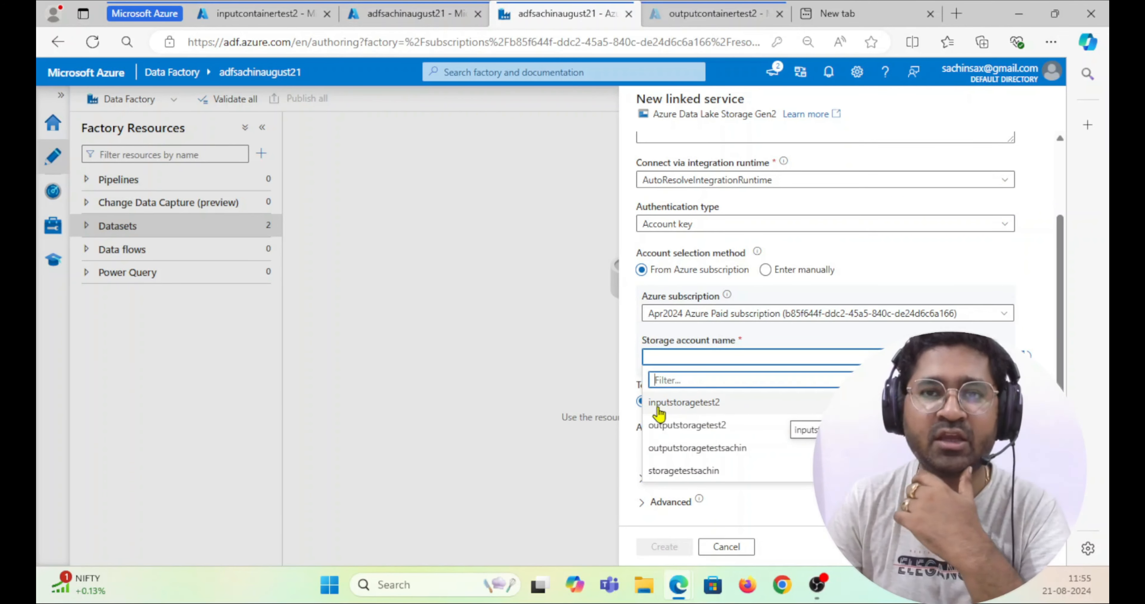
{"action": "left_click", "coordinate": [666, 405]}
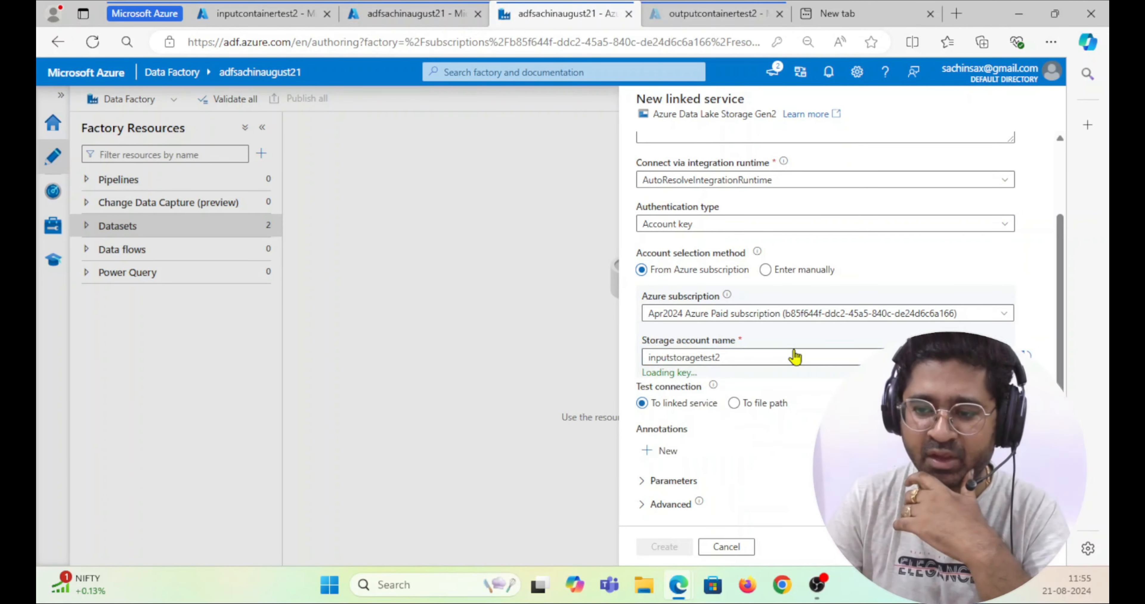
{"action": "left_click", "coordinate": [664, 547]}
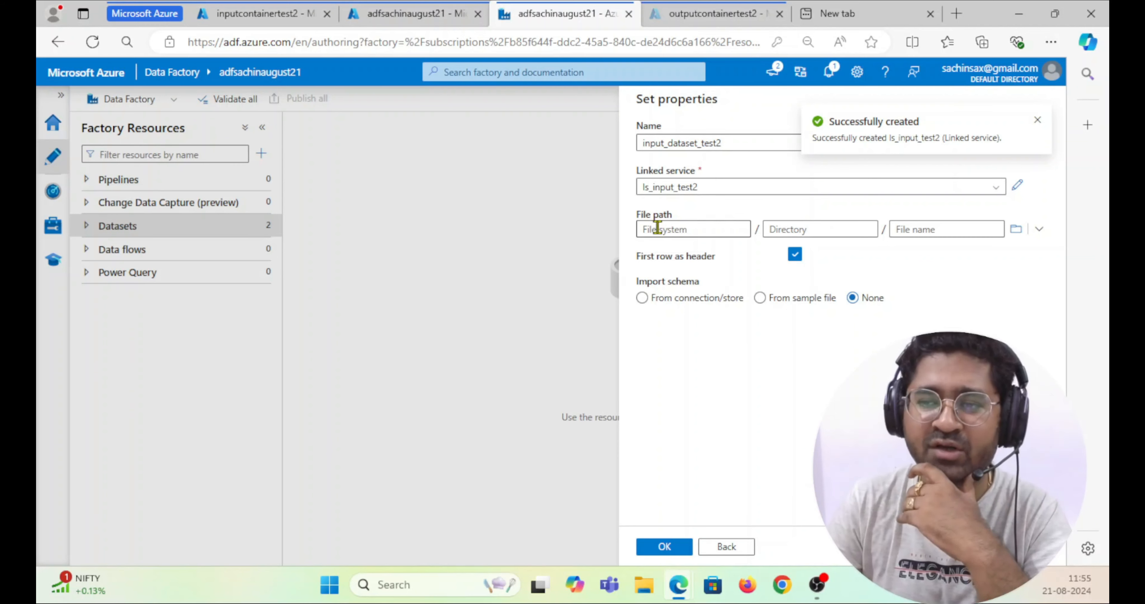
{"action": "left_click", "coordinate": [1016, 229]}
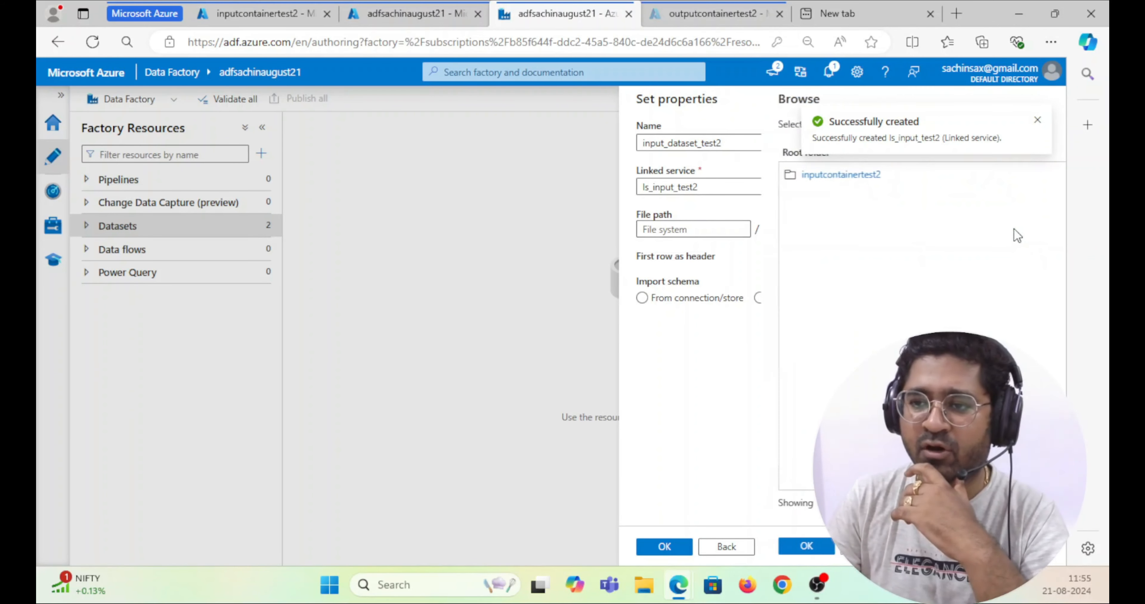
{"action": "left_click", "coordinate": [680, 184]}
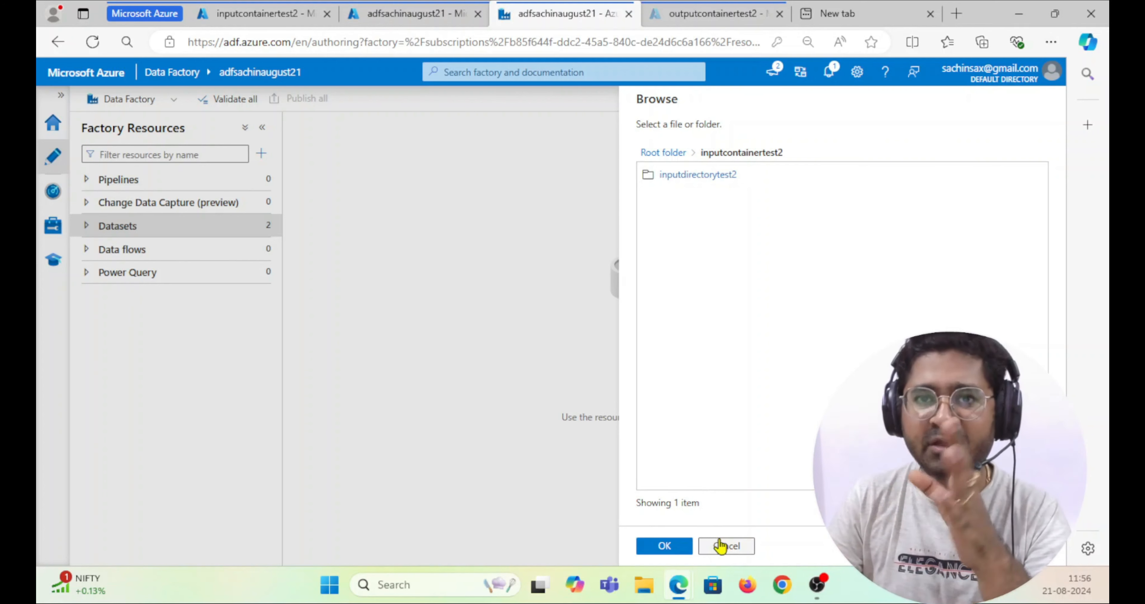
{"action": "left_click", "coordinate": [727, 547]}
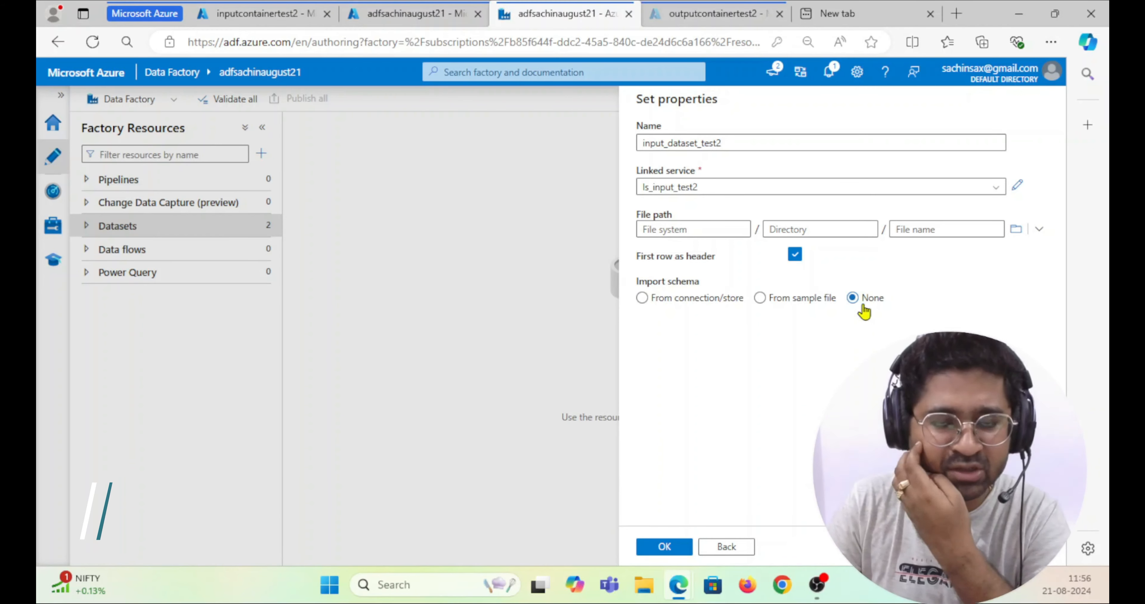
Create the dataset with an empty file path and no imported schema, and hide its general properties
{"action": "left_click", "coordinate": [663, 547]}
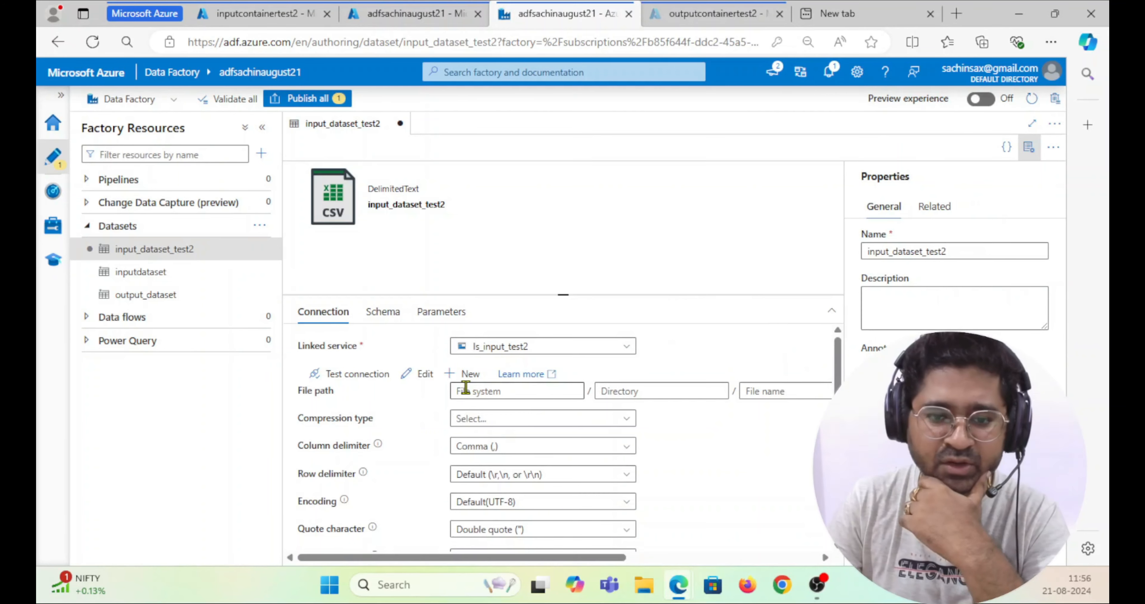
{"action": "left_click", "coordinate": [465, 390]}
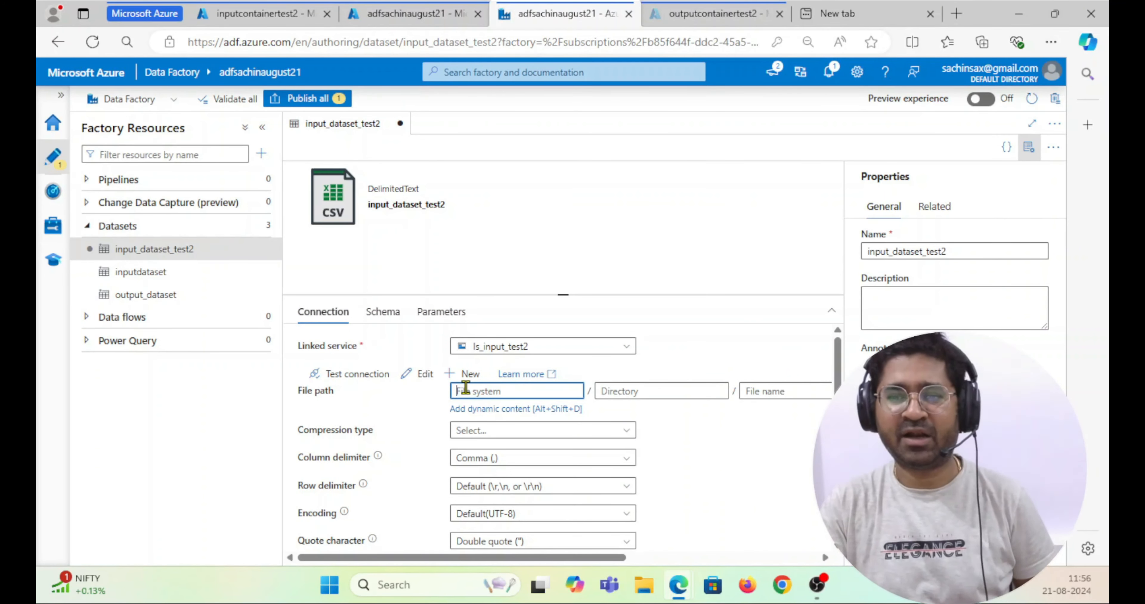
{"action": "left_click", "coordinate": [1028, 147]}
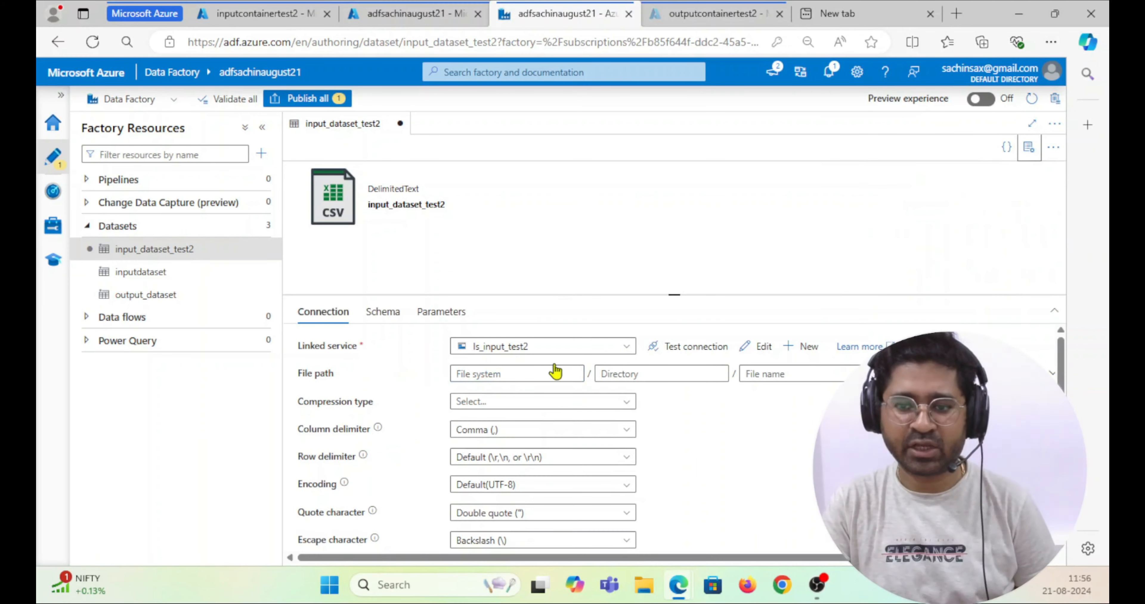
{"action": "left_click", "coordinate": [502, 370]}
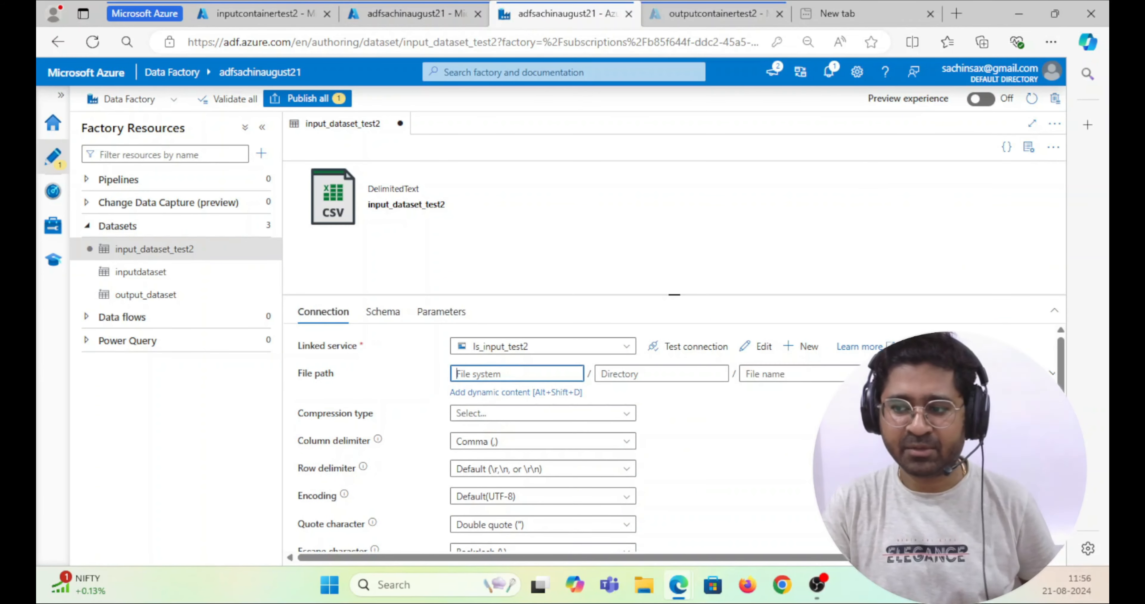
{"action": "left_click", "coordinate": [454, 313]}
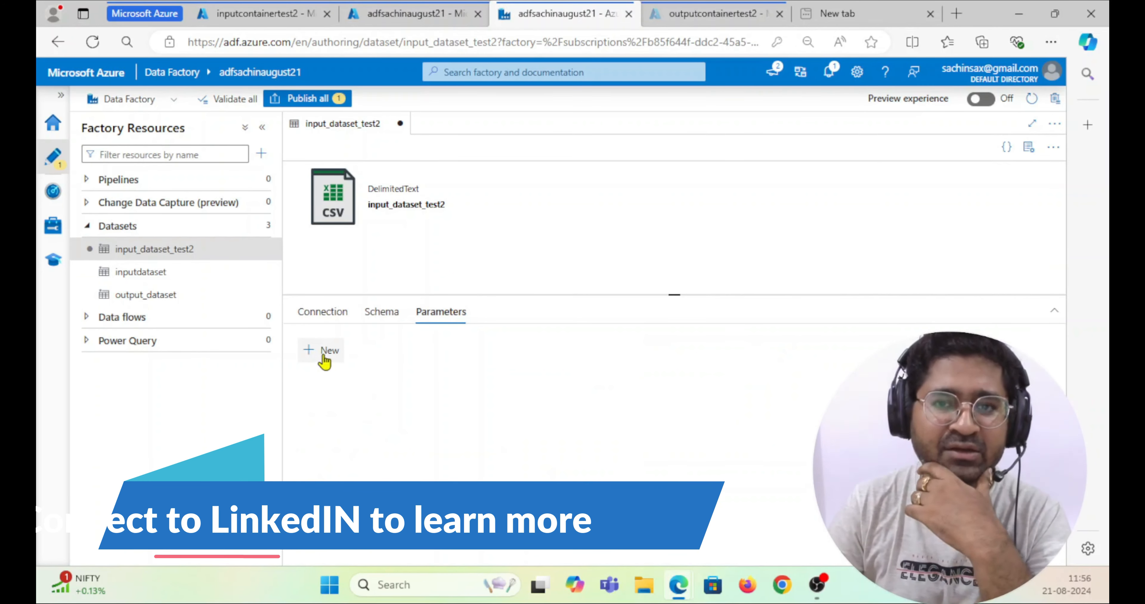
{"action": "left_click", "coordinate": [324, 311]}
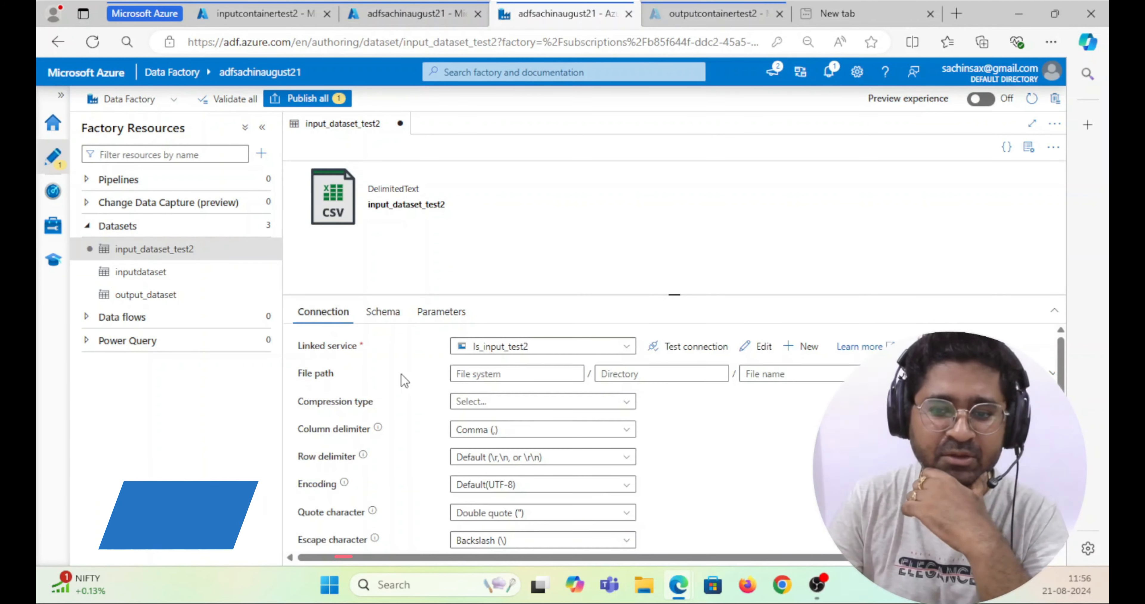
{"action": "left_click", "coordinate": [486, 372]}
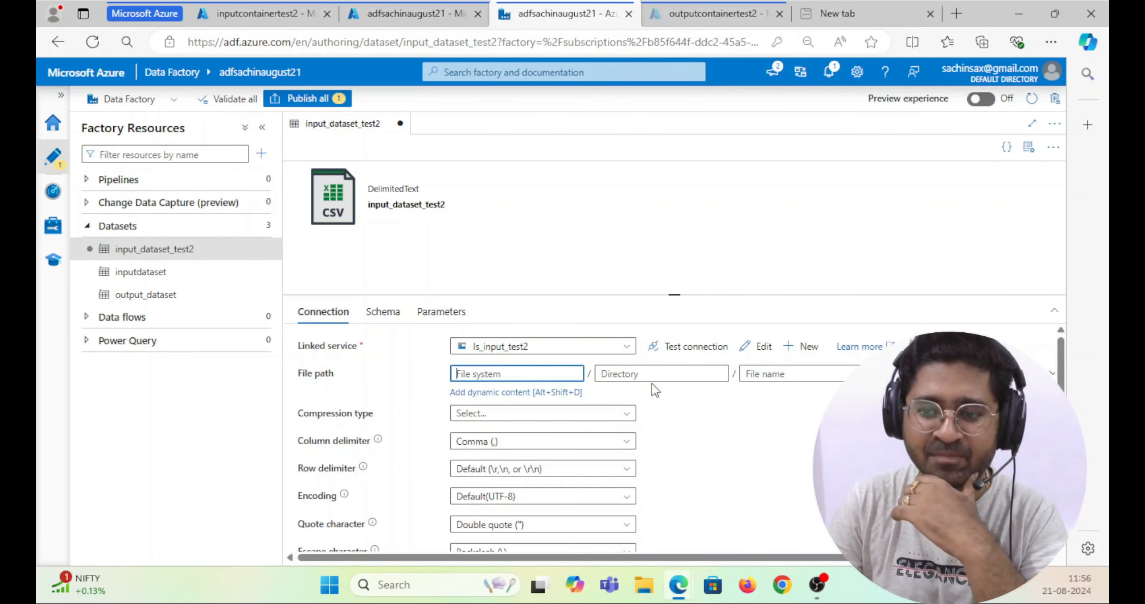
{"action": "left_click", "coordinate": [640, 379]}
{"action": "left_click", "coordinate": [782, 374]}
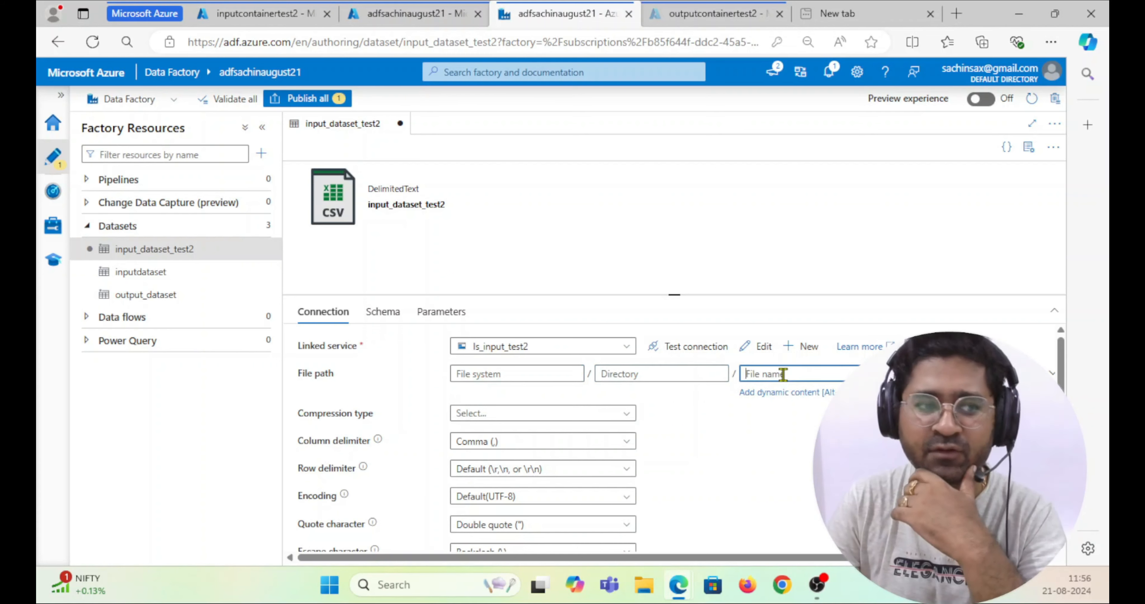
Add three String parameters named inputcontainer, inputdirectory and inputfile to input_dataset_test2, without default values
{"action": "left_click", "coordinate": [447, 315]}
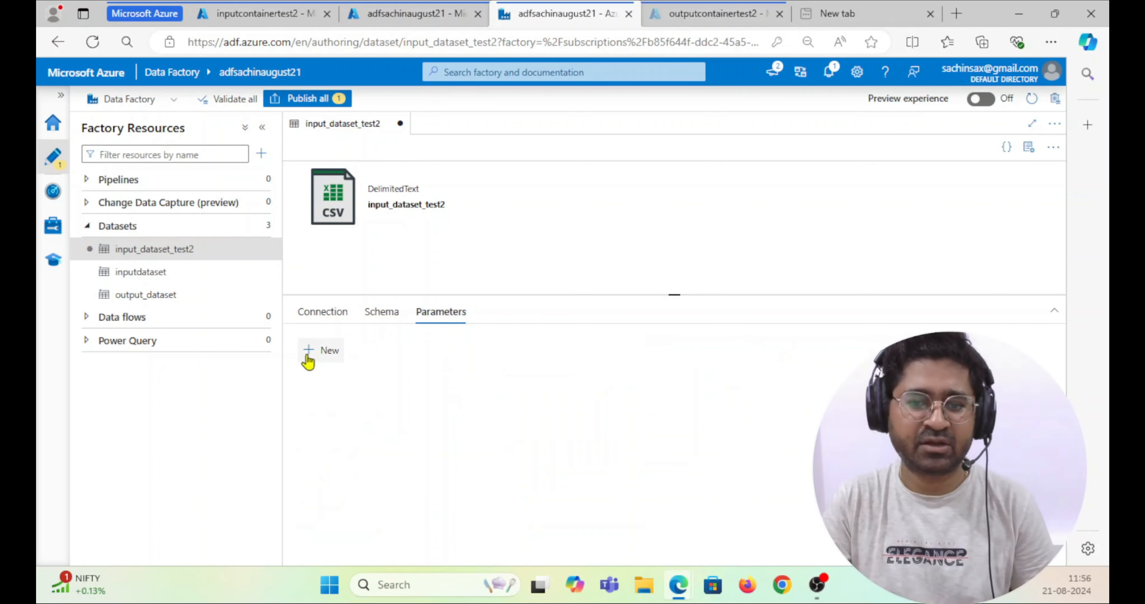
{"action": "left_click", "coordinate": [316, 358]}
{"action": "left_click", "coordinate": [367, 400]}
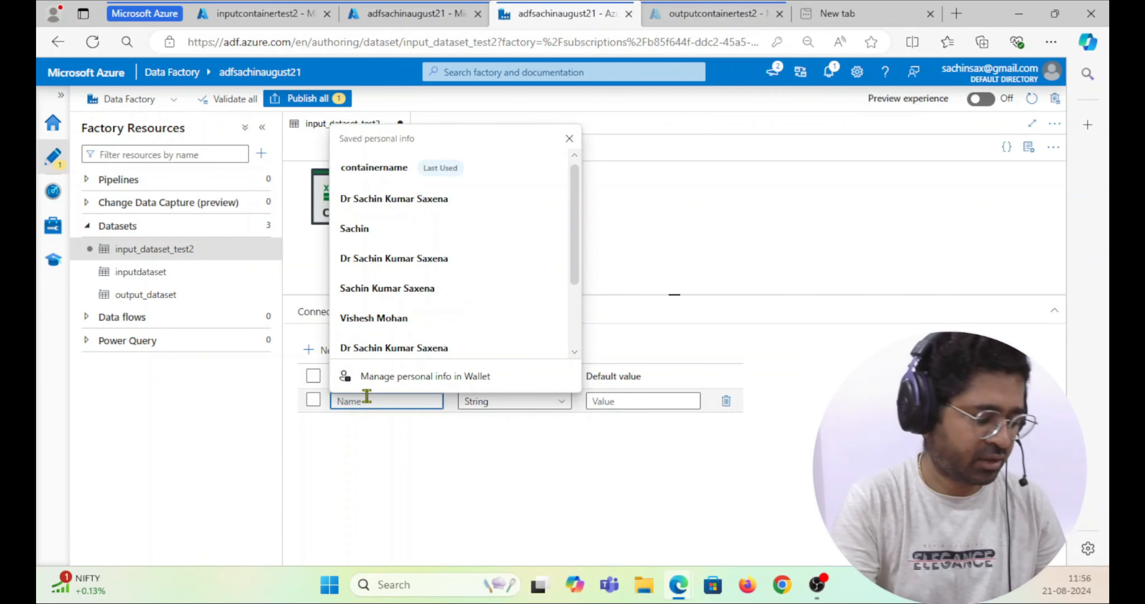
{"action": "type", "text": "inputcon"}
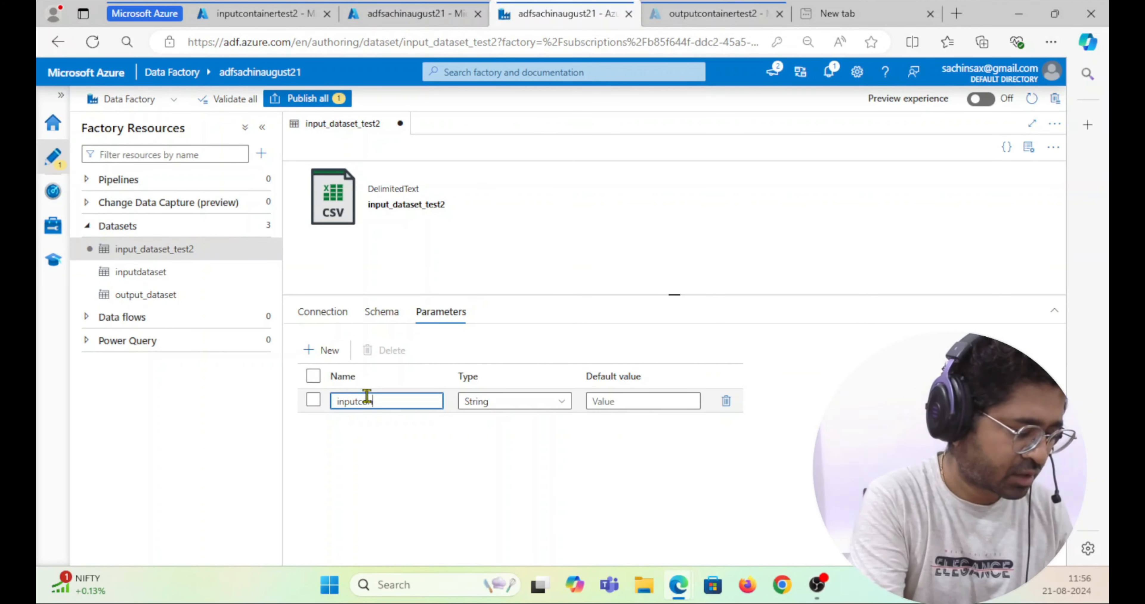
{"action": "type", "text": "tainer"}
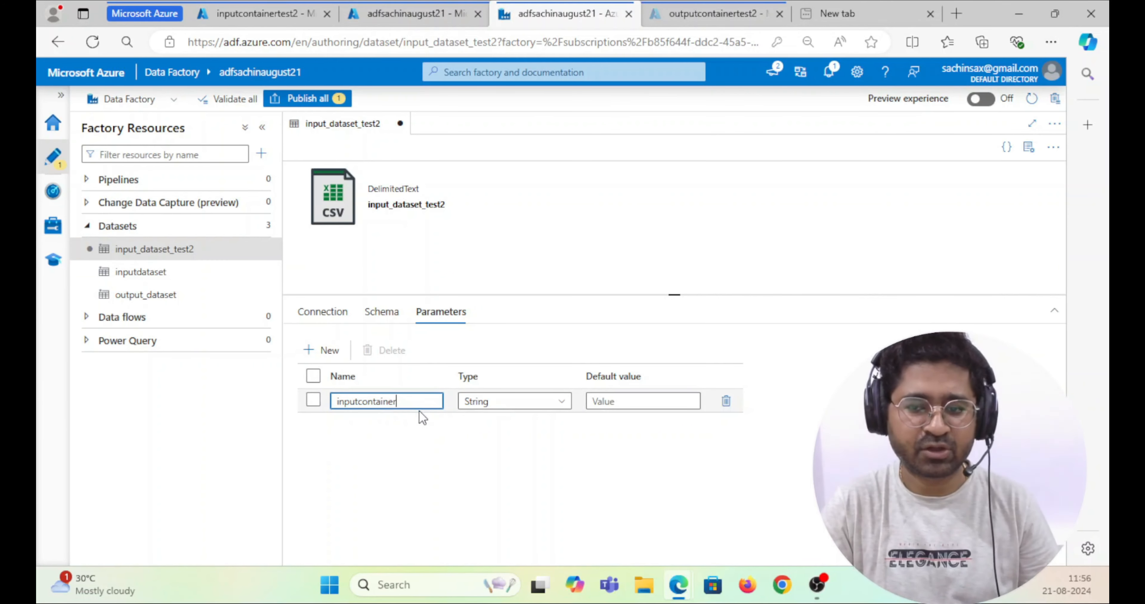
{"action": "left_click", "coordinate": [323, 351]}
{"action": "left_click", "coordinate": [365, 425]}
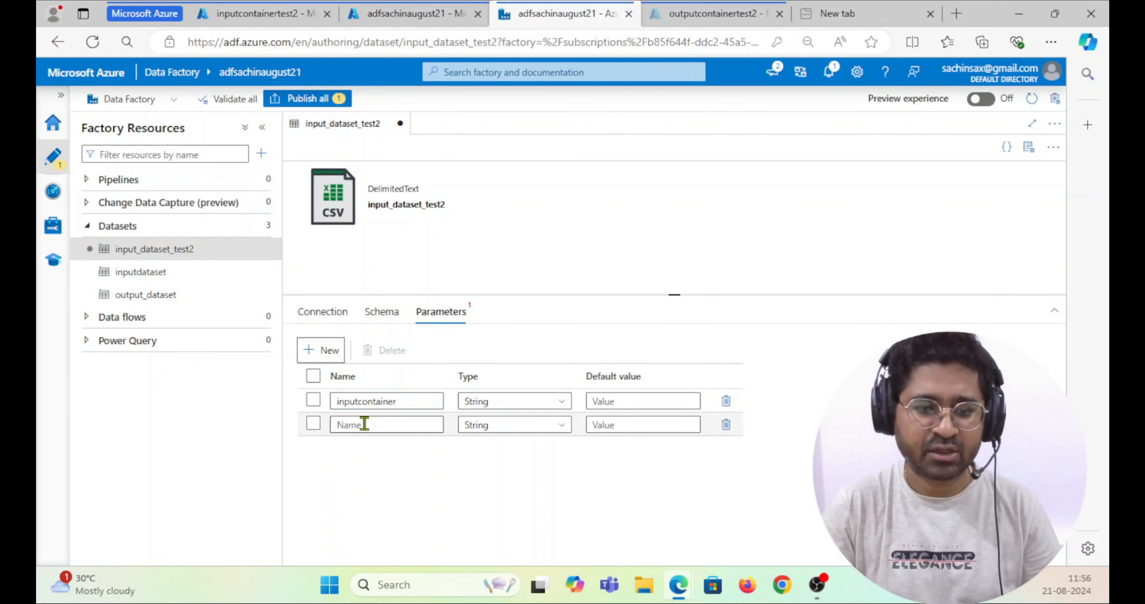
{"action": "type", "text": "inputdirectory"}
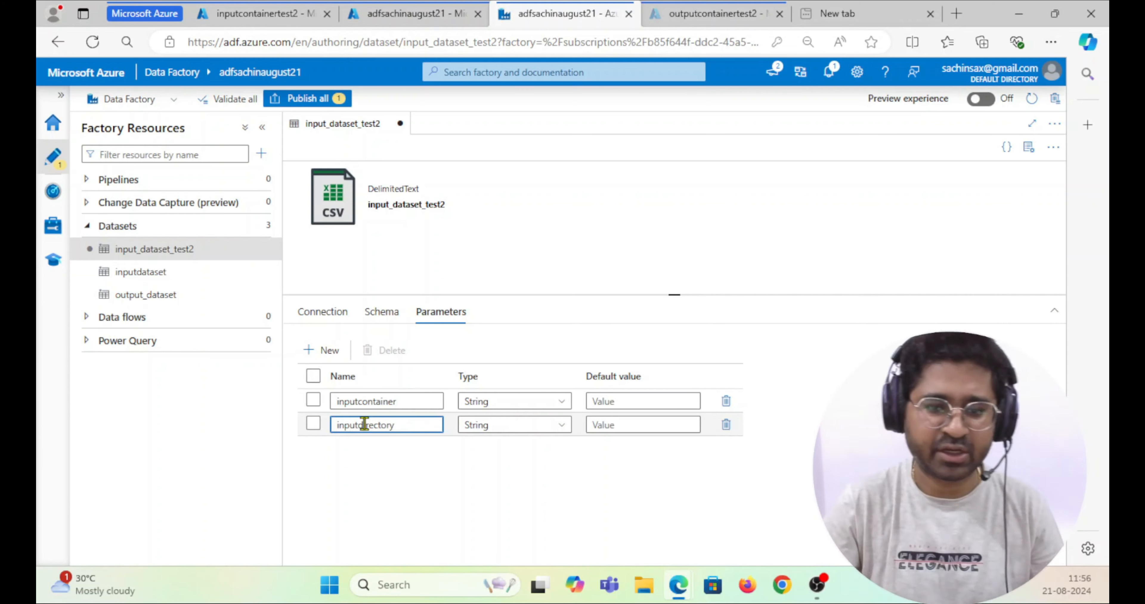
{"action": "left_click", "coordinate": [322, 351]}
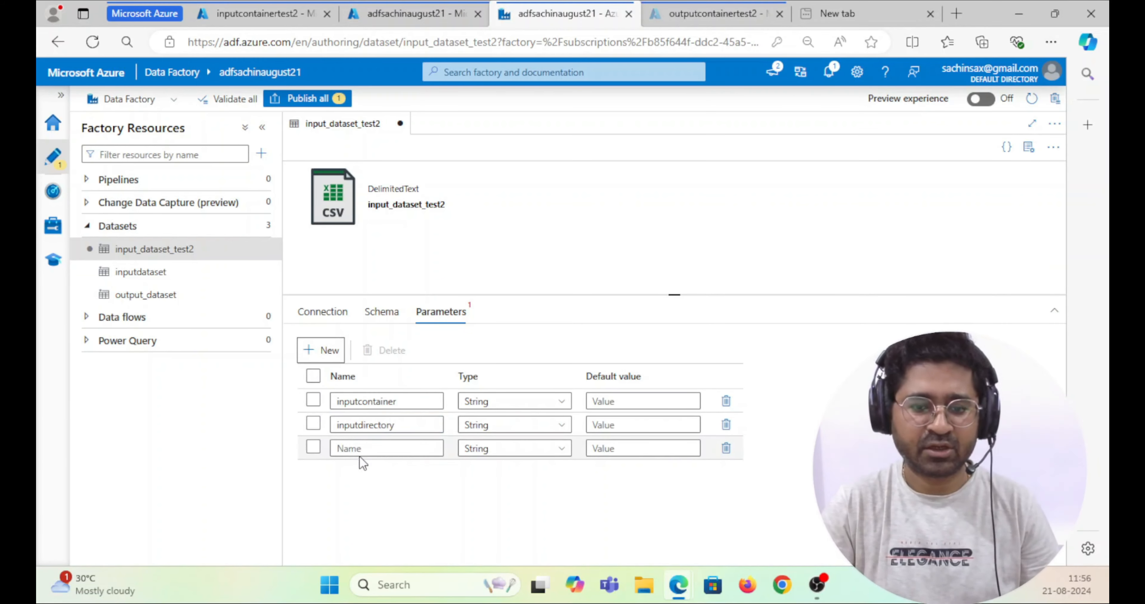
{"action": "left_click", "coordinate": [358, 448]}
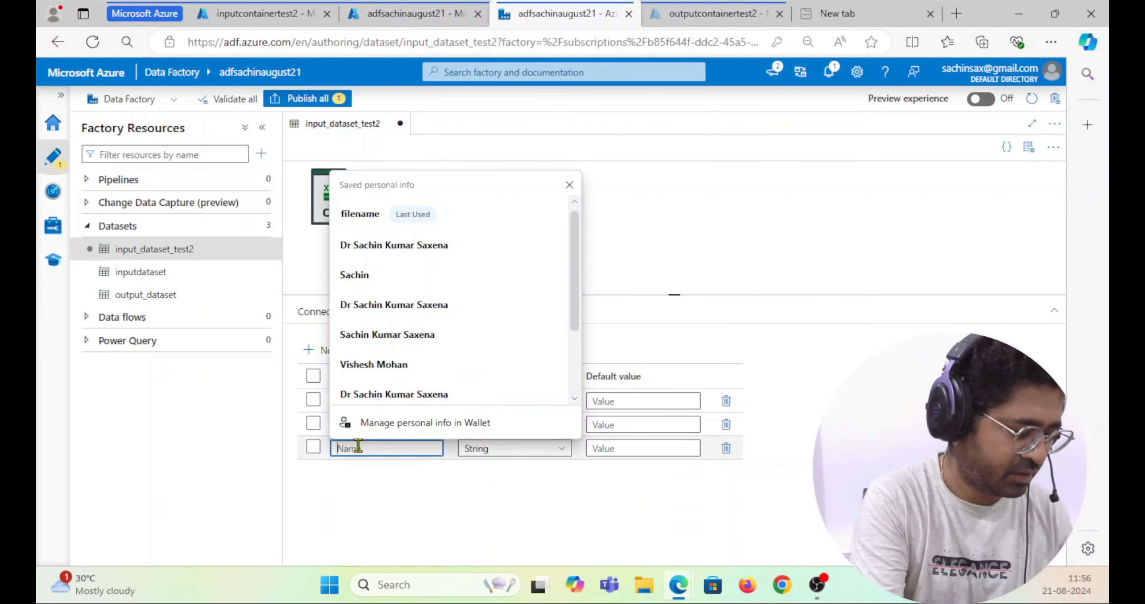
{"action": "type", "text": "inputfile"}
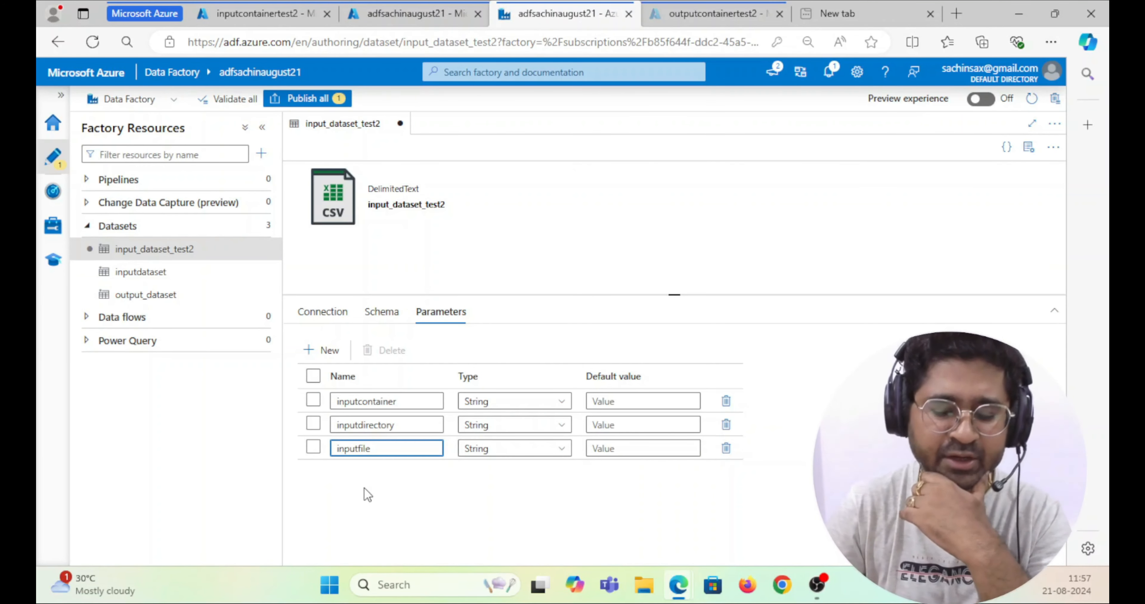
{"action": "left_click", "coordinate": [320, 315]}
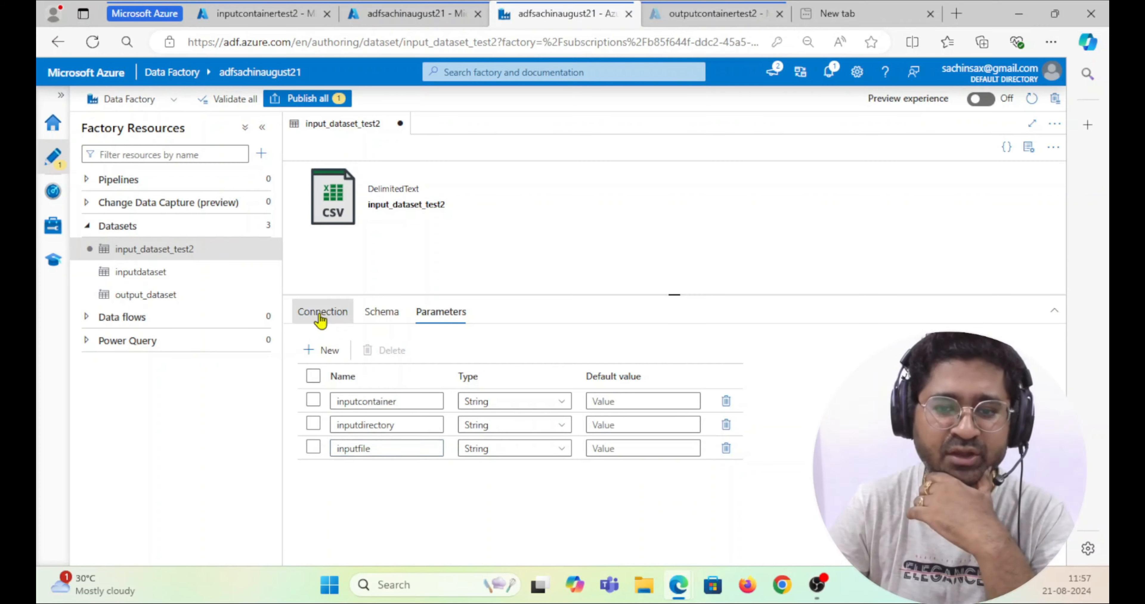
{"action": "left_click", "coordinate": [514, 377]}
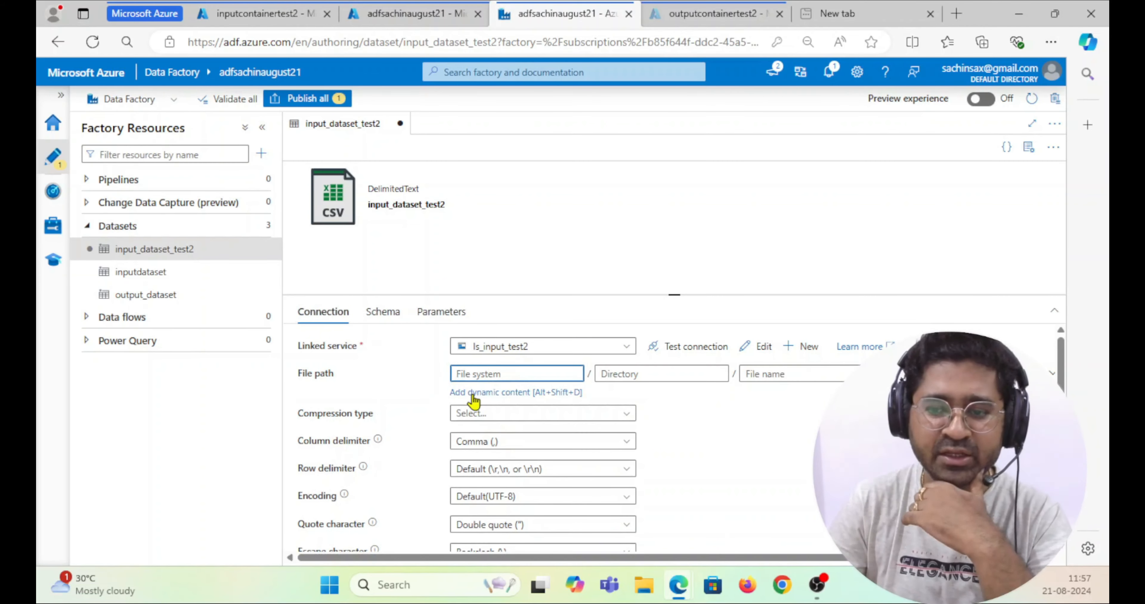
{"action": "left_click", "coordinate": [472, 394]}
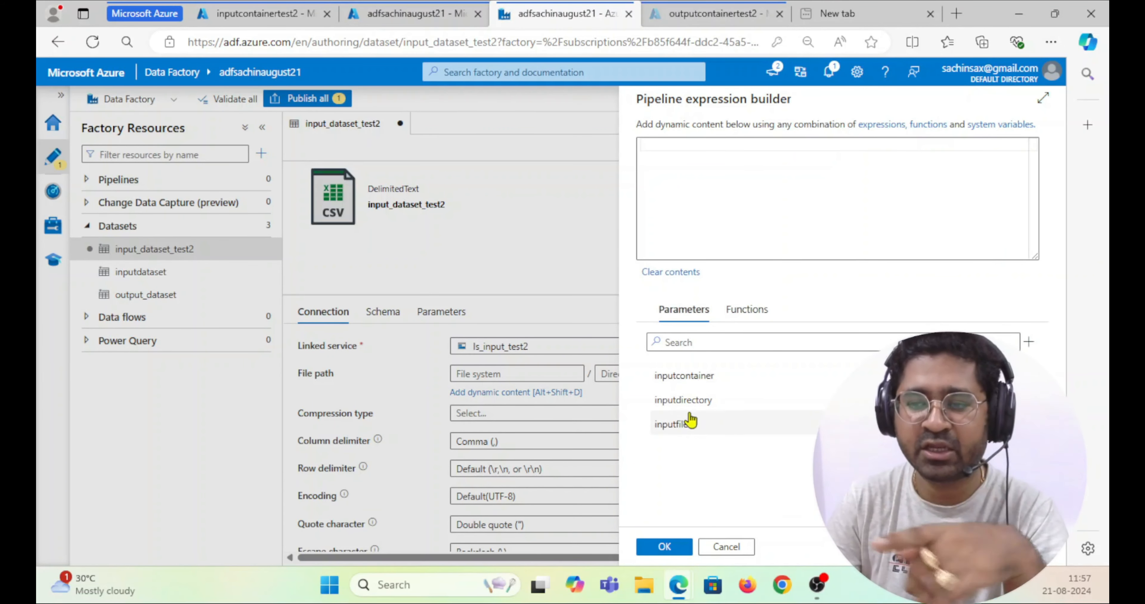
{"action": "left_click", "coordinate": [686, 375]}
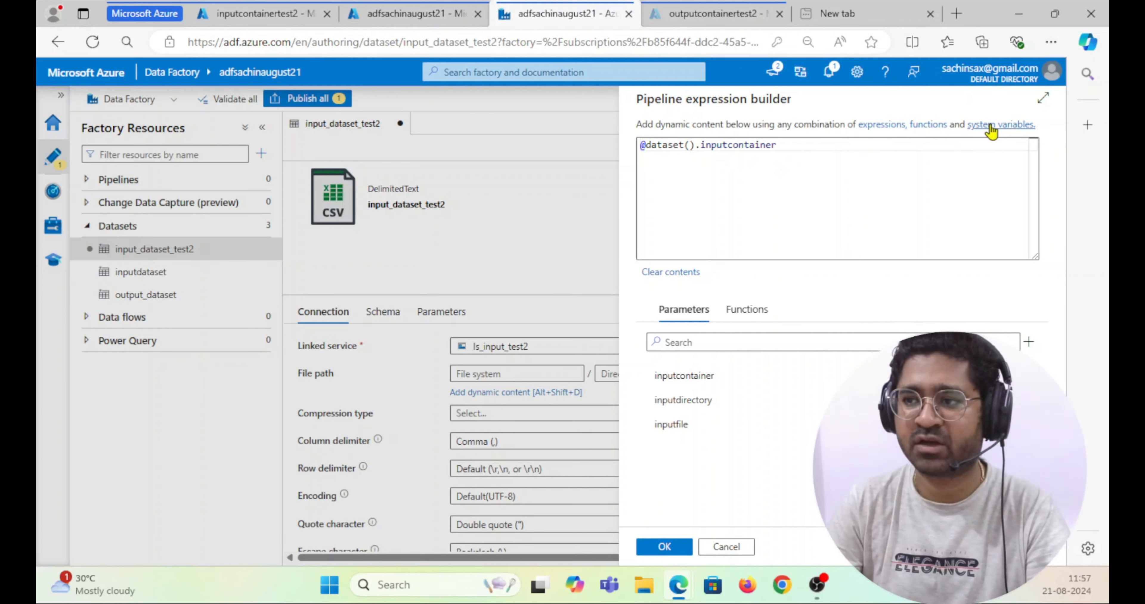
Open the linked expressions and system variables documentation separately and examine the expressions article's examples, including its dynamic content editor section
{"action": "right_click", "coordinate": [888, 127]}
{"action": "left_click", "coordinate": [924, 142]}
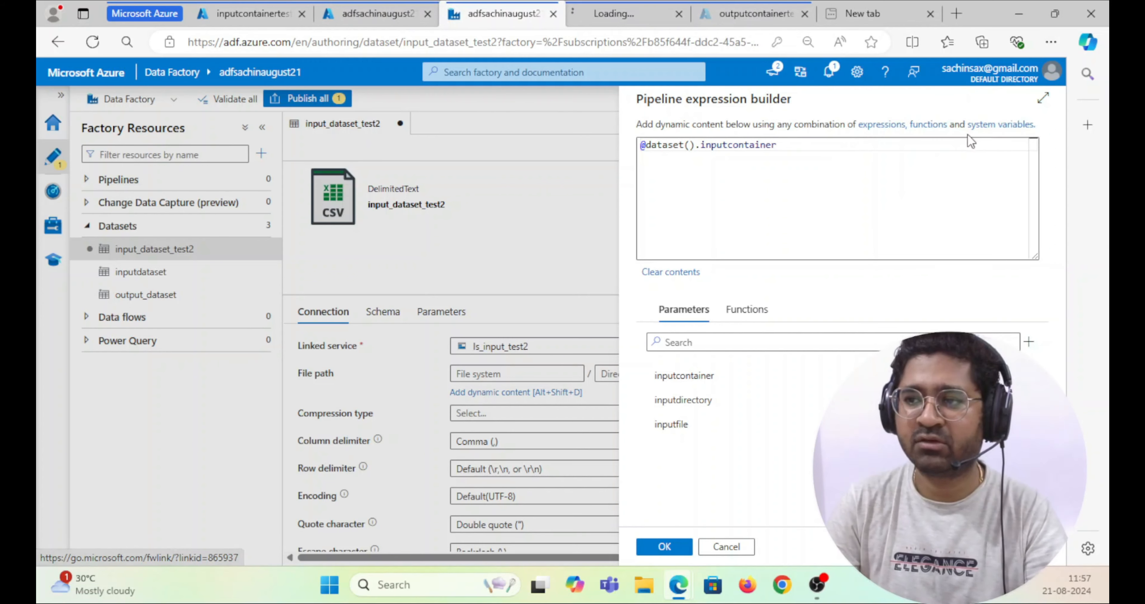
{"action": "right_click", "coordinate": [995, 129]}
{"action": "left_click", "coordinate": [1017, 147]}
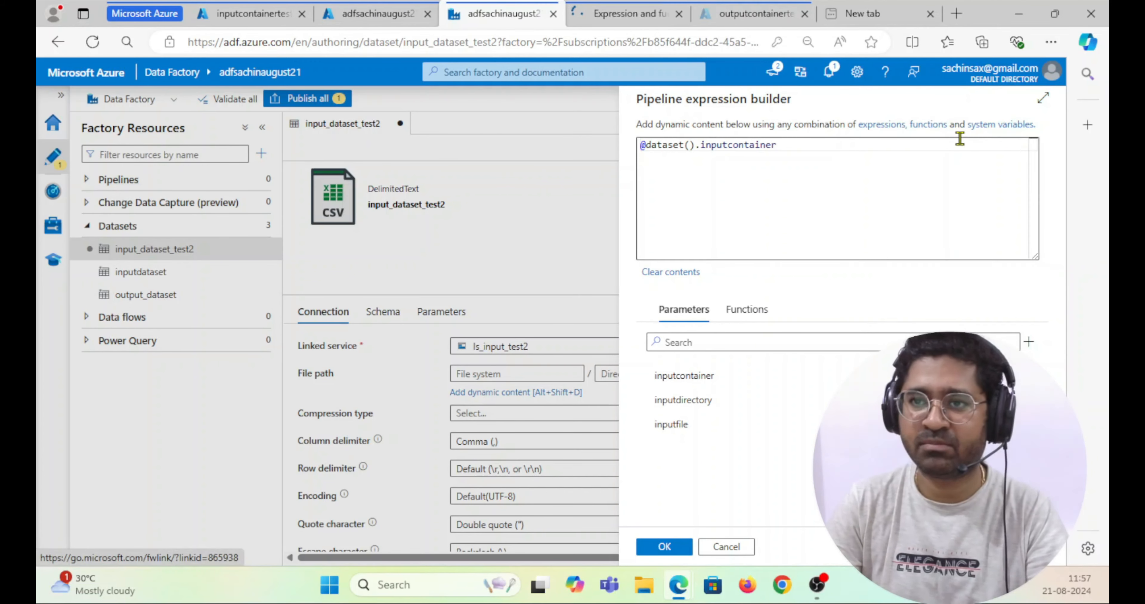
{"action": "left_click", "coordinate": [565, 15]}
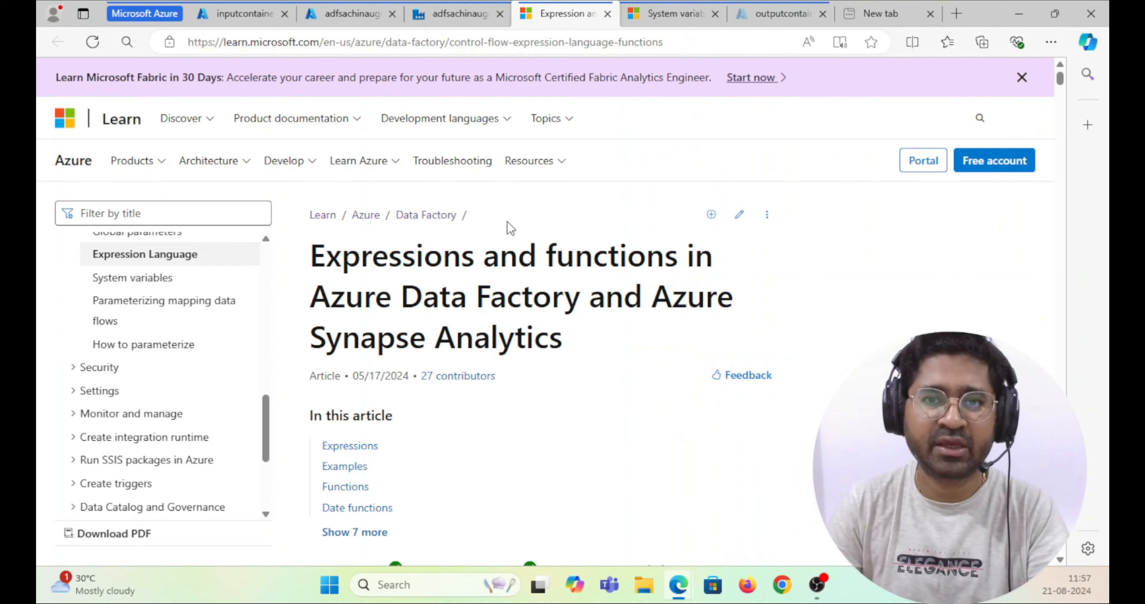
{"action": "scroll", "coordinate": [517, 337], "scroll_direction": "down", "scroll_amount": 3}
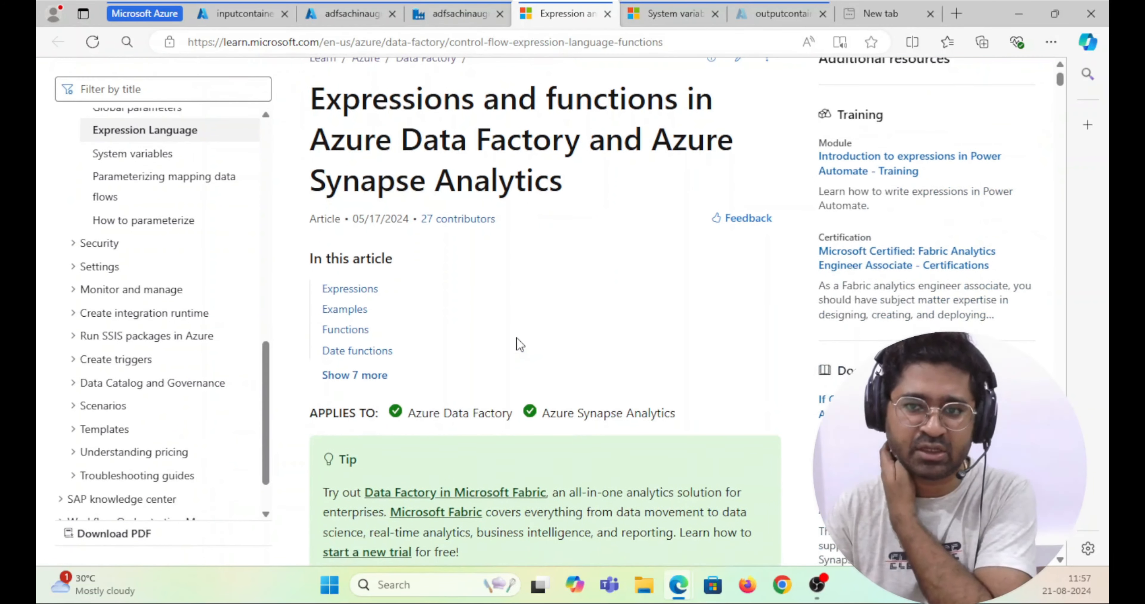
{"action": "scroll", "coordinate": [519, 345], "scroll_direction": "down", "scroll_amount": 15}
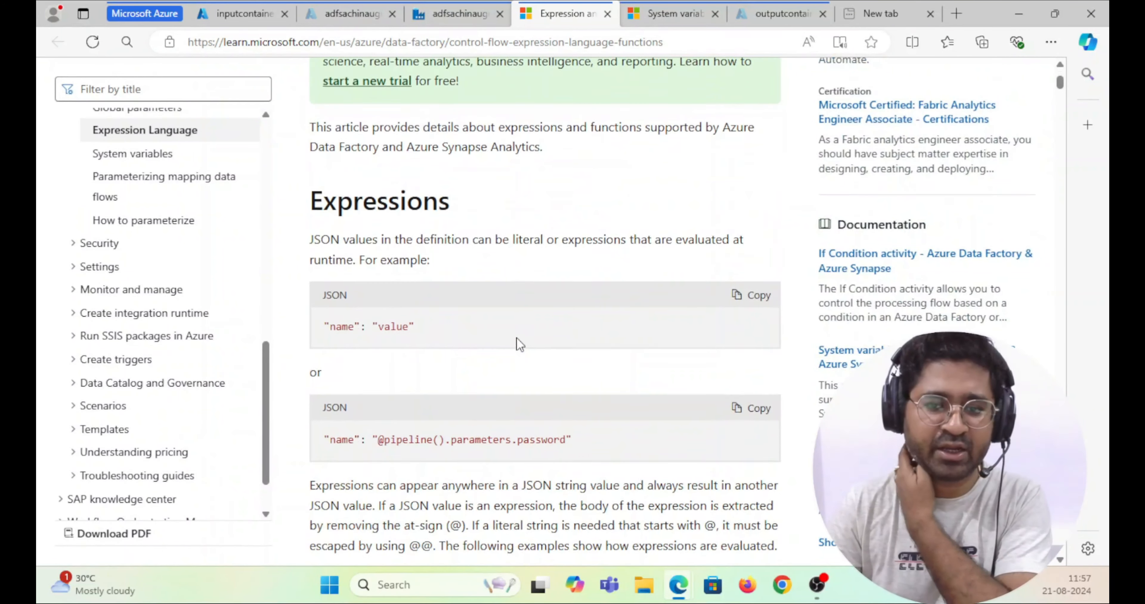
{"action": "scroll", "coordinate": [517, 337], "scroll_direction": "down", "scroll_amount": 20}
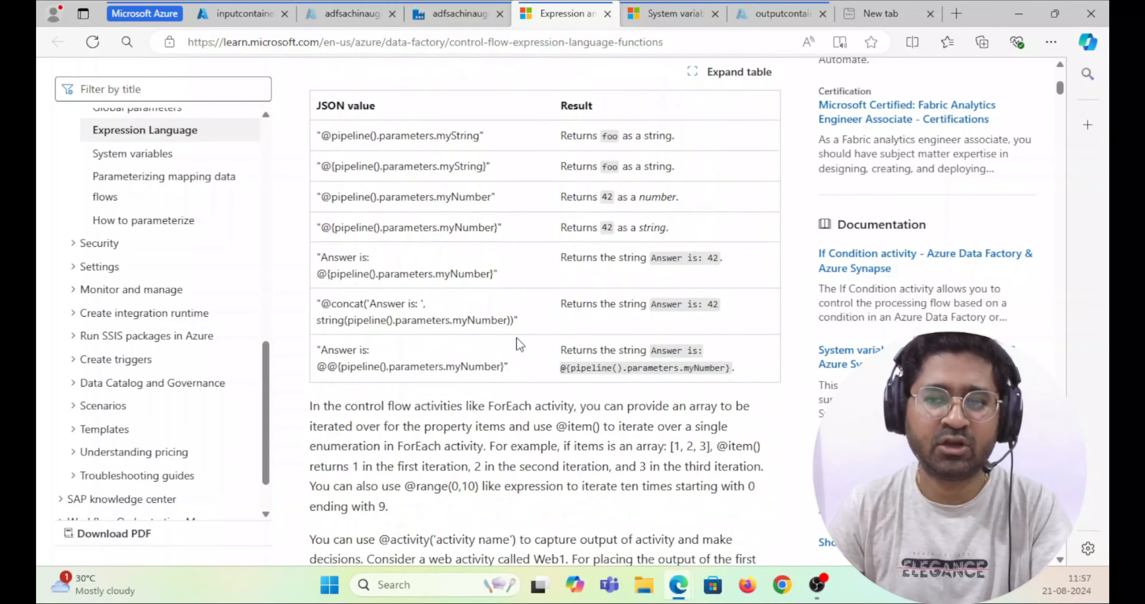
{"action": "scroll", "coordinate": [517, 338], "scroll_direction": "down", "scroll_amount": 6}
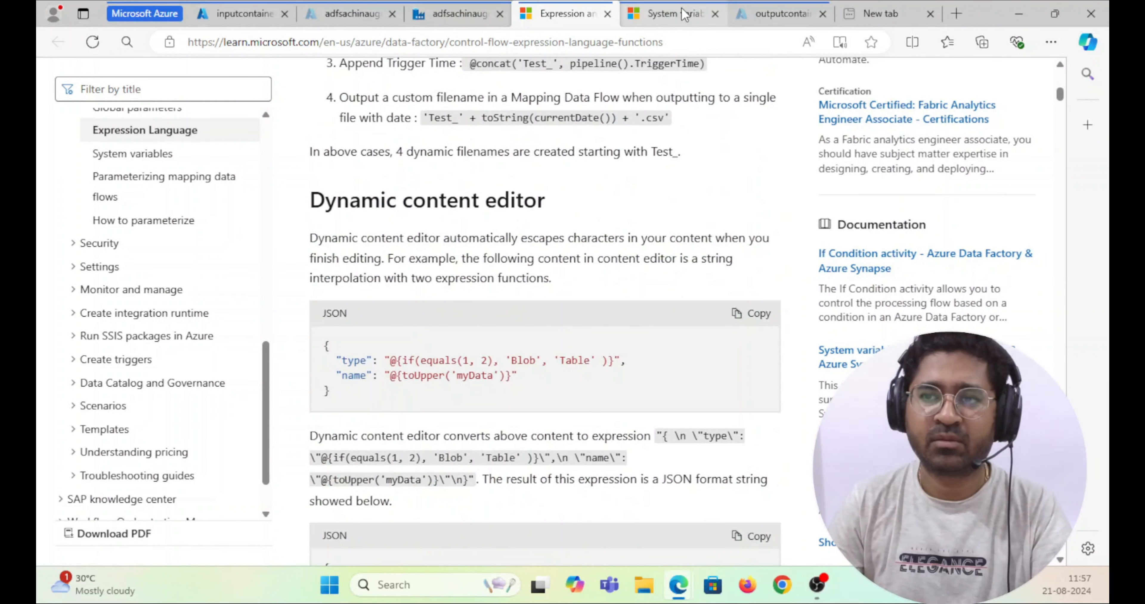
Examine the system variables article, from the pipeline scope variables through the trigger scopes to the custom event trigger scope
{"action": "left_click", "coordinate": [662, 14]}
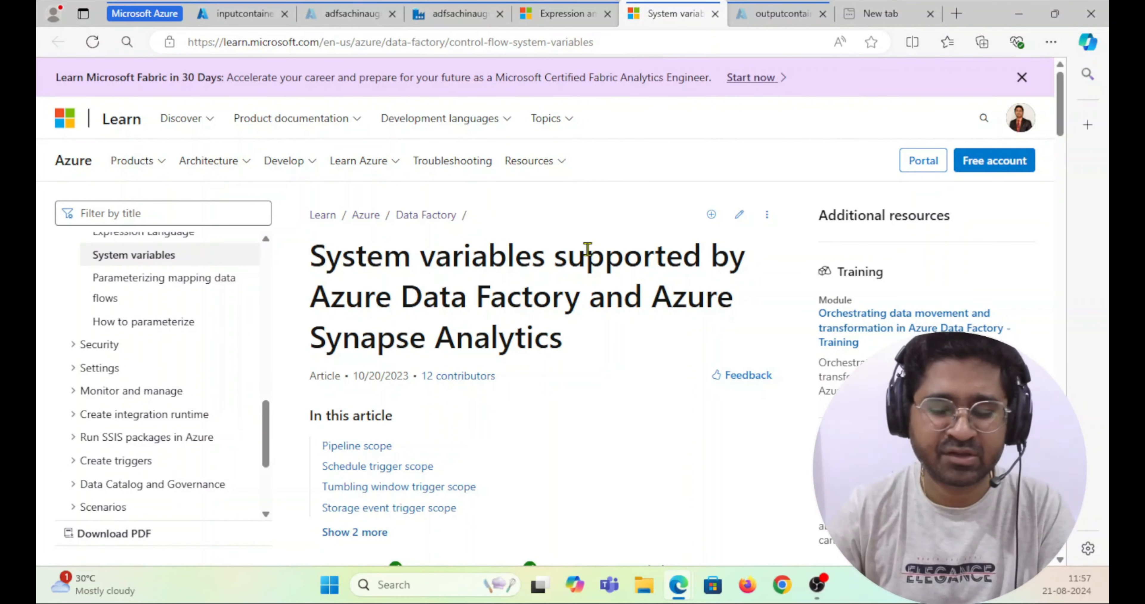
{"action": "left_click_drag", "start_coordinate": [315, 257], "coordinate": [545, 263]}
{"action": "left_click", "coordinate": [378, 269]}
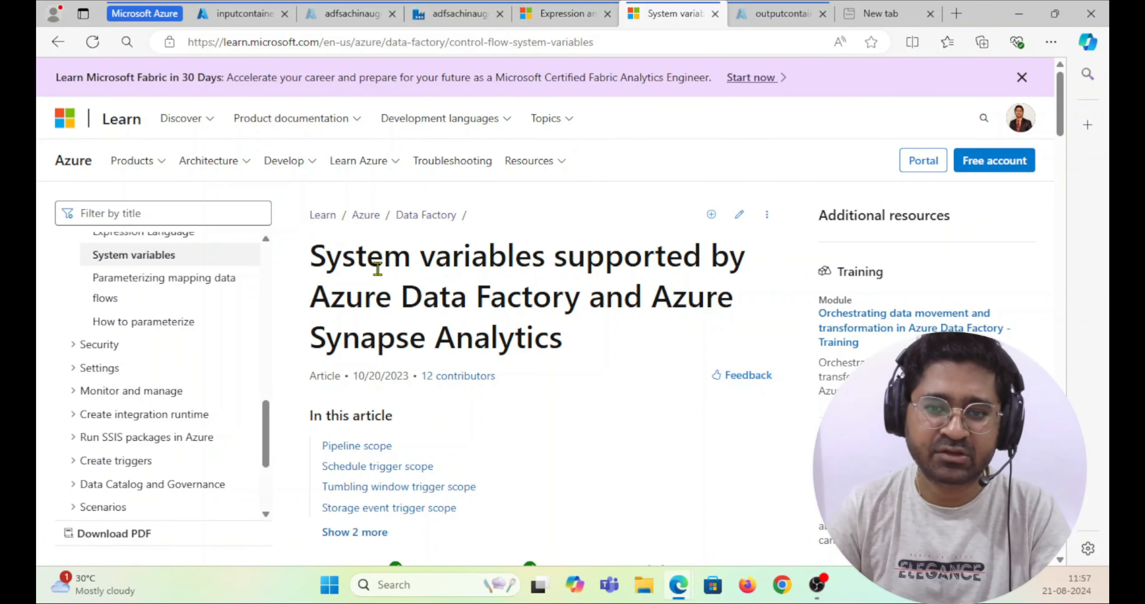
{"action": "left_click_drag", "start_coordinate": [318, 257], "coordinate": [572, 266]}
{"action": "left_click", "coordinate": [585, 310]}
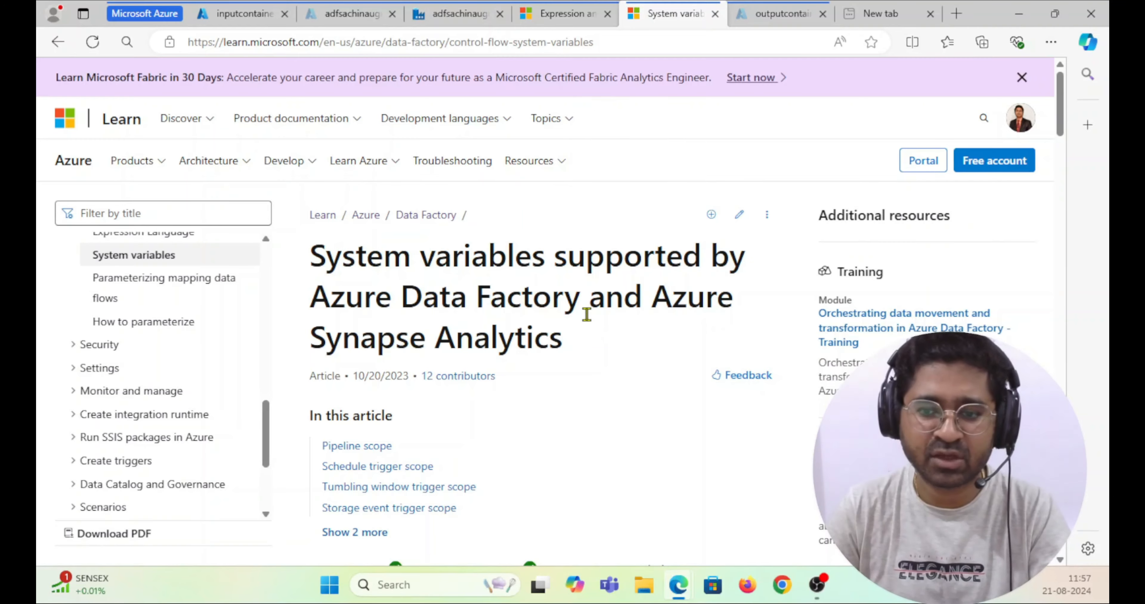
{"action": "scroll", "coordinate": [583, 313], "scroll_direction": "down", "scroll_amount": 5}
{"action": "scroll", "coordinate": [581, 311], "scroll_direction": "down", "scroll_amount": 12}
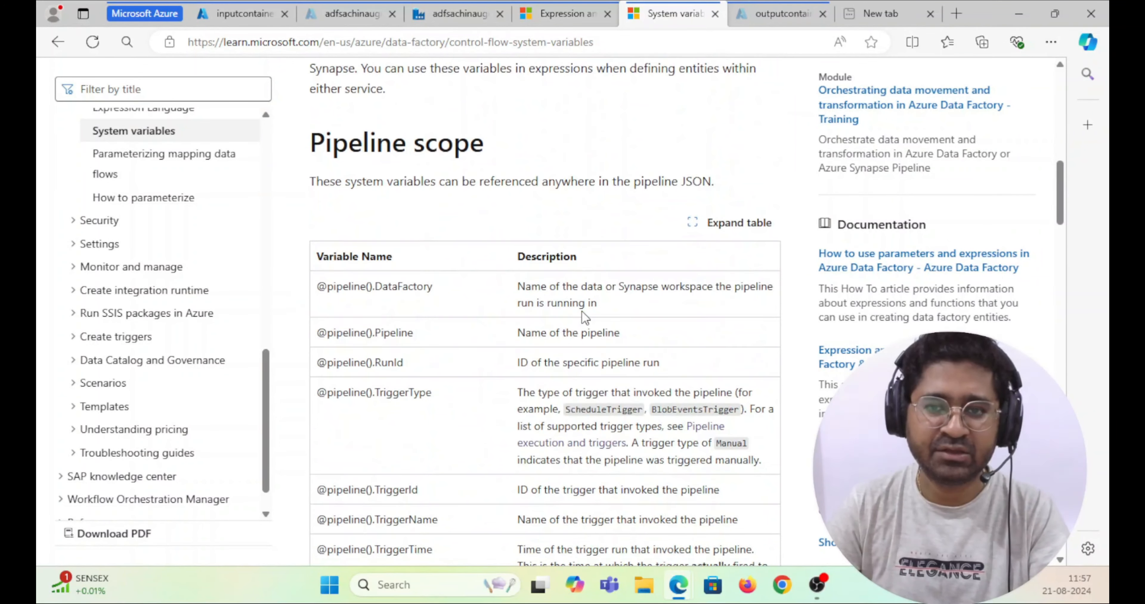
{"action": "scroll", "coordinate": [582, 310], "scroll_direction": "down", "scroll_amount": 12}
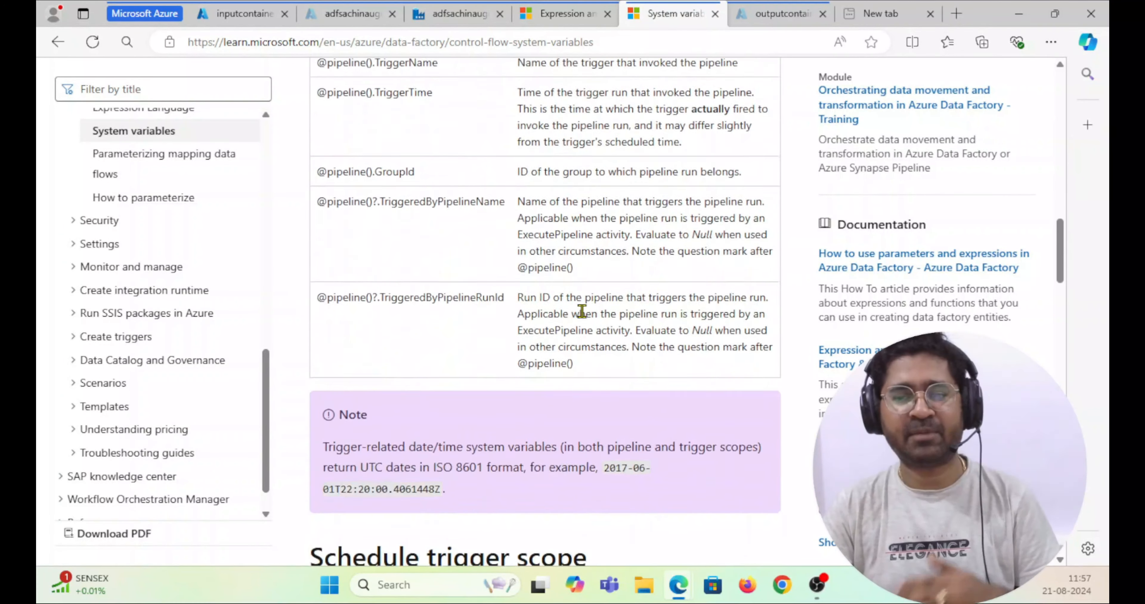
{"action": "scroll", "coordinate": [585, 318], "scroll_direction": "down", "scroll_amount": 15}
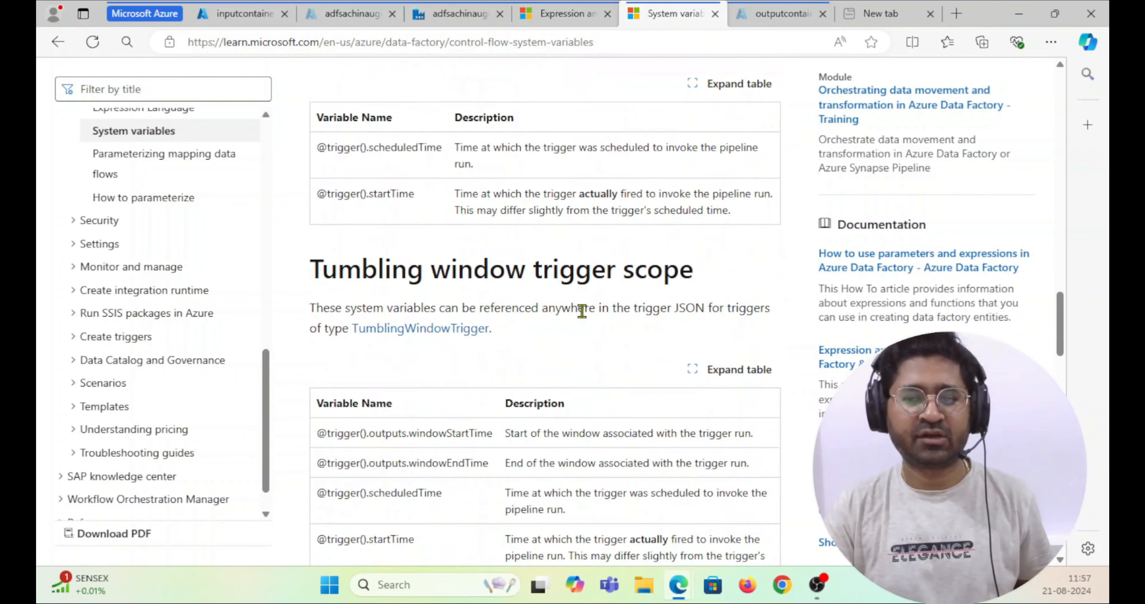
{"action": "scroll", "coordinate": [585, 317], "scroll_direction": "down", "scroll_amount": 3}
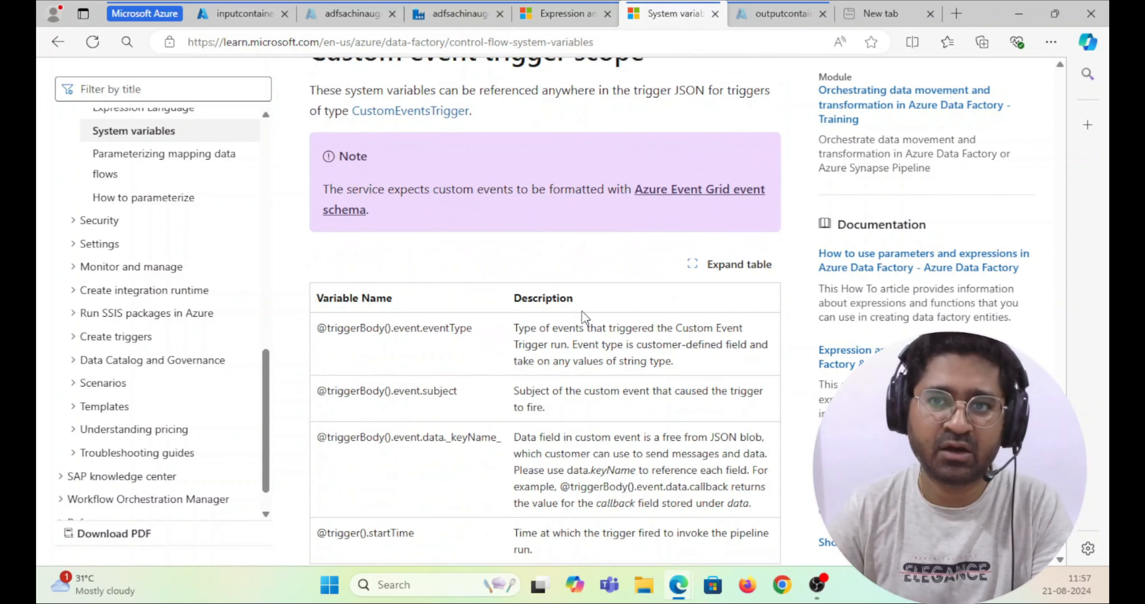
{"action": "left_click", "coordinate": [430, 10]}
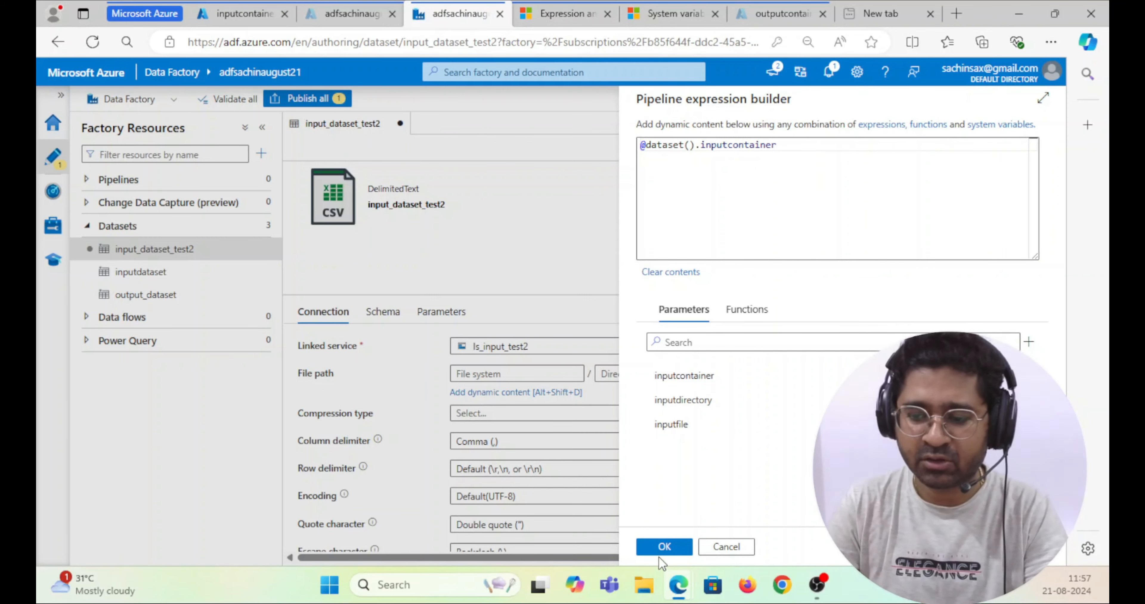
{"action": "left_click", "coordinate": [663, 548]}
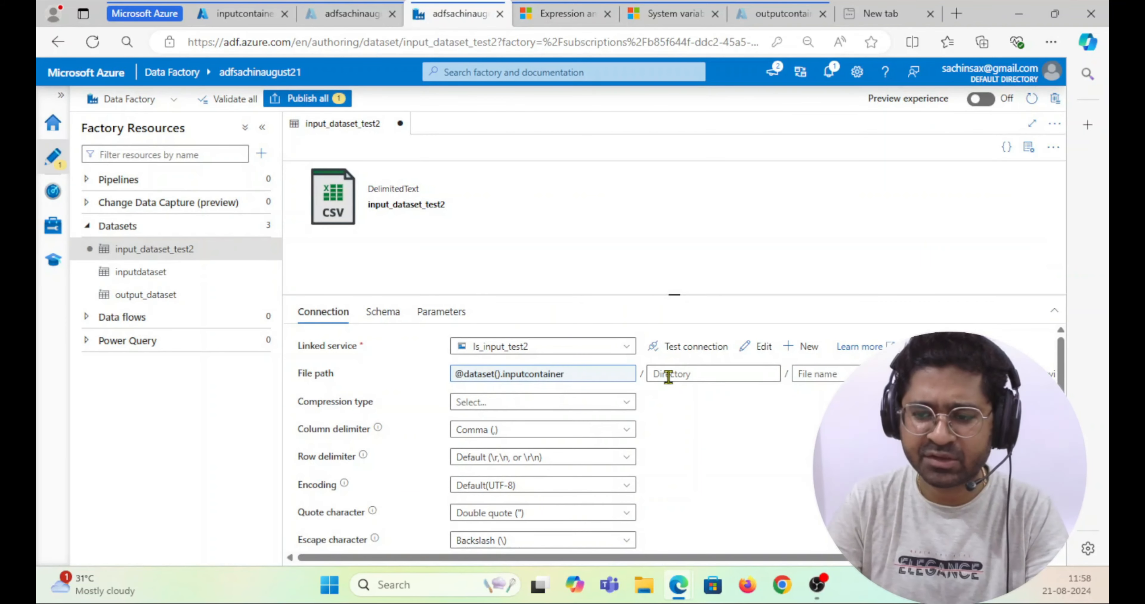
{"action": "left_click", "coordinate": [665, 375]}
{"action": "left_click", "coordinate": [667, 390]}
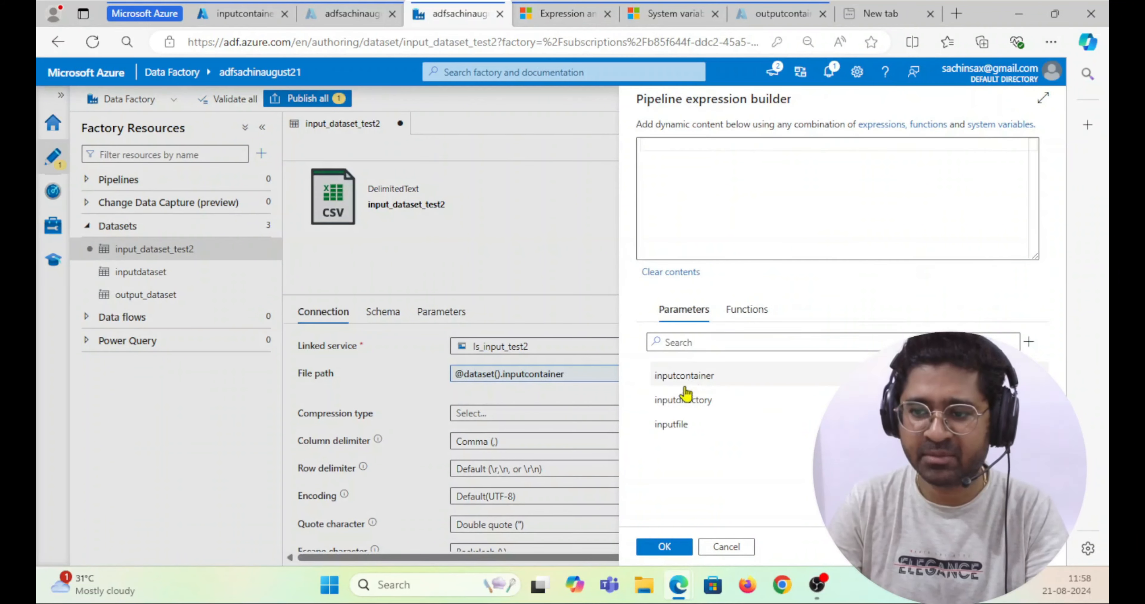
{"action": "left_click", "coordinate": [680, 402]}
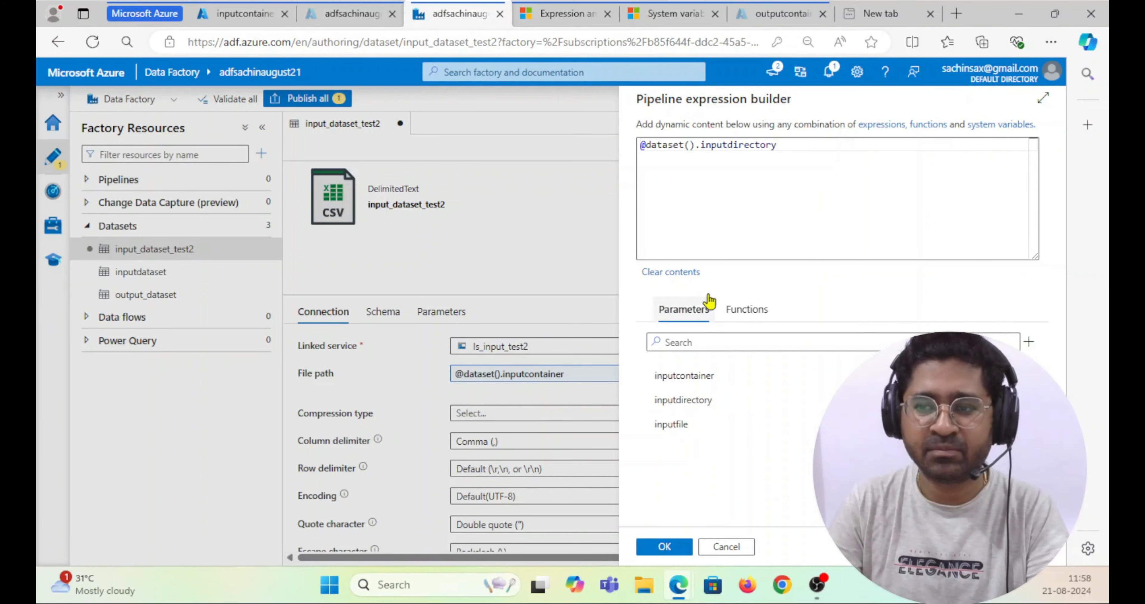
{"action": "left_click", "coordinate": [664, 547]}
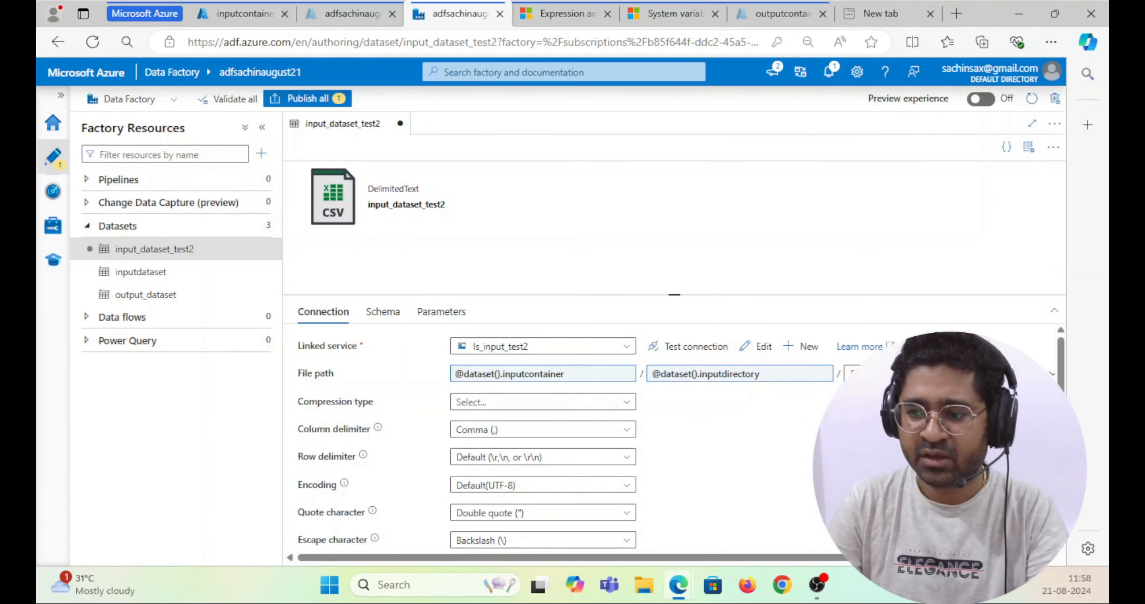
{"action": "left_click", "coordinate": [871, 374]}
{"action": "left_click", "coordinate": [882, 391]}
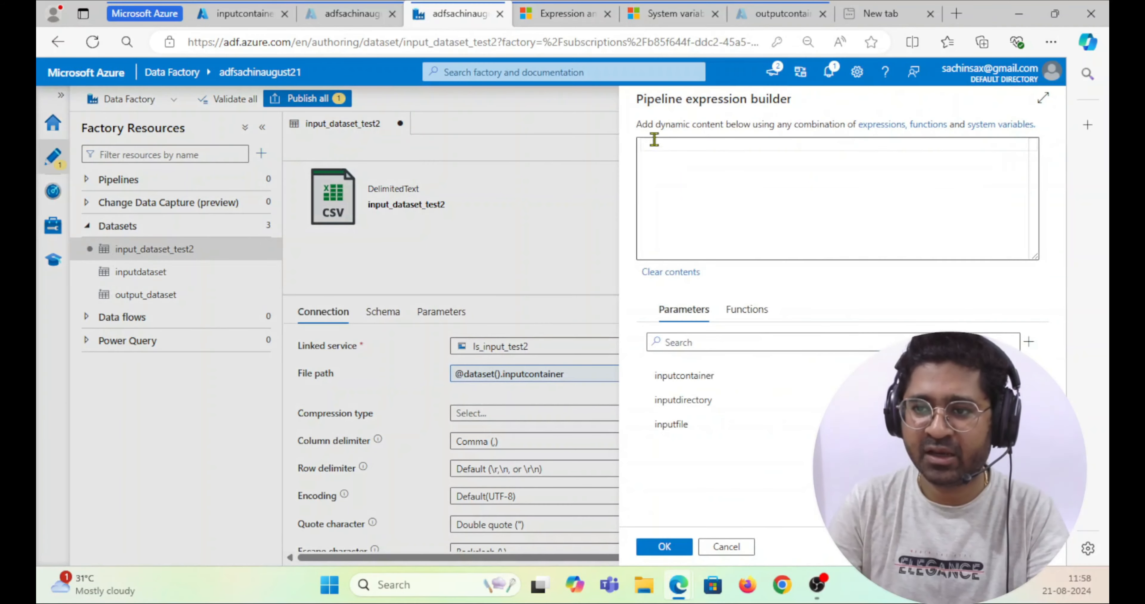
{"action": "left_click", "coordinate": [669, 427]}
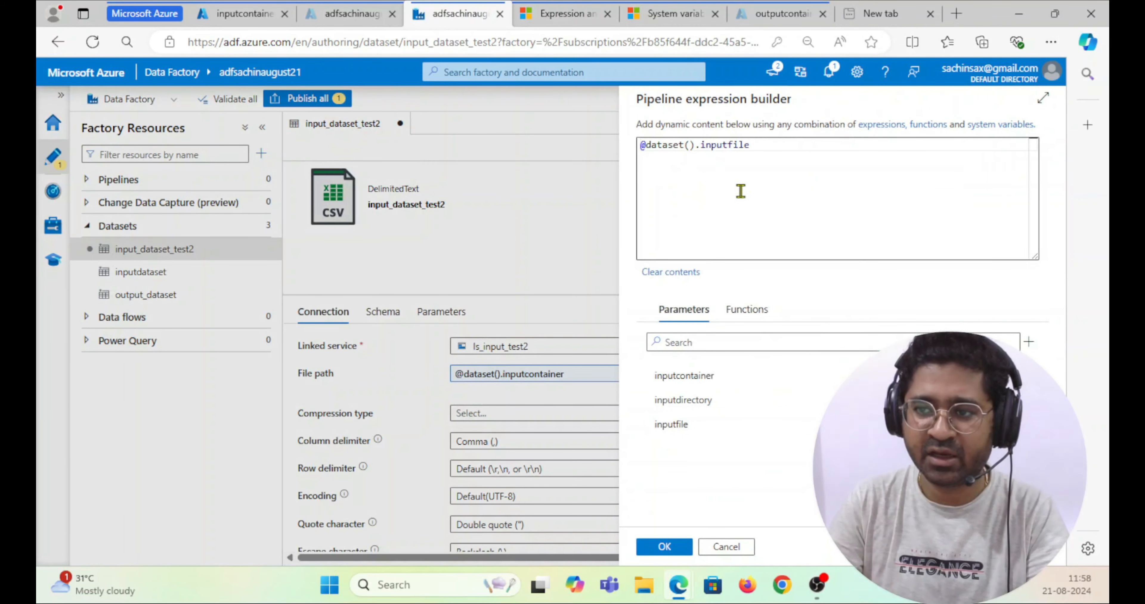
{"action": "left_click", "coordinate": [663, 546]}
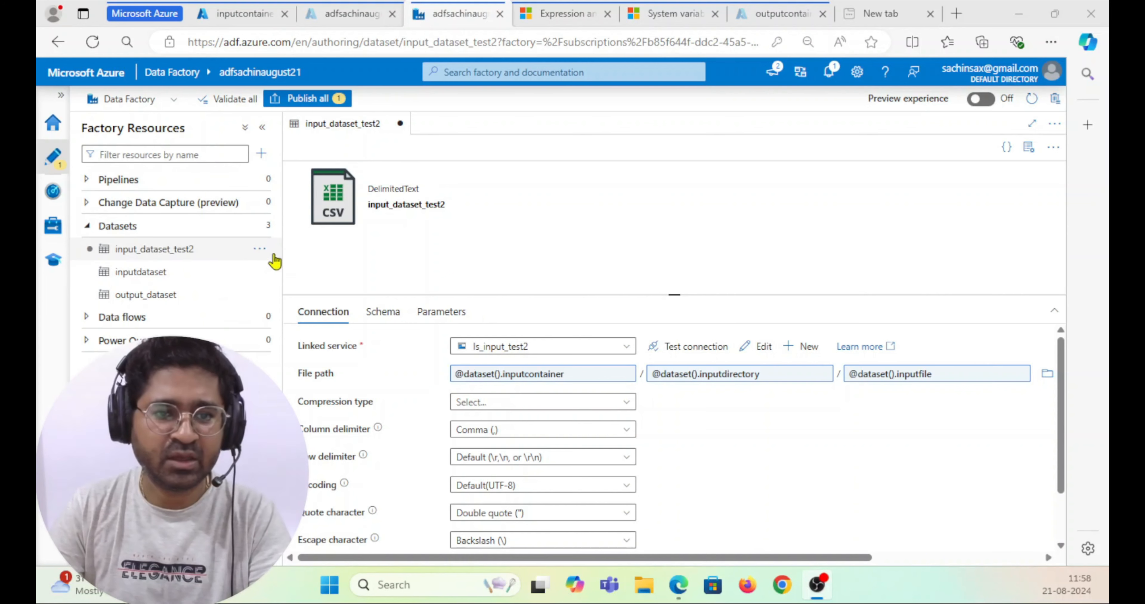
Start a new dataset on Azure Data Lake Storage Gen2 with the DelimitedText format
{"action": "left_click", "coordinate": [260, 227]}
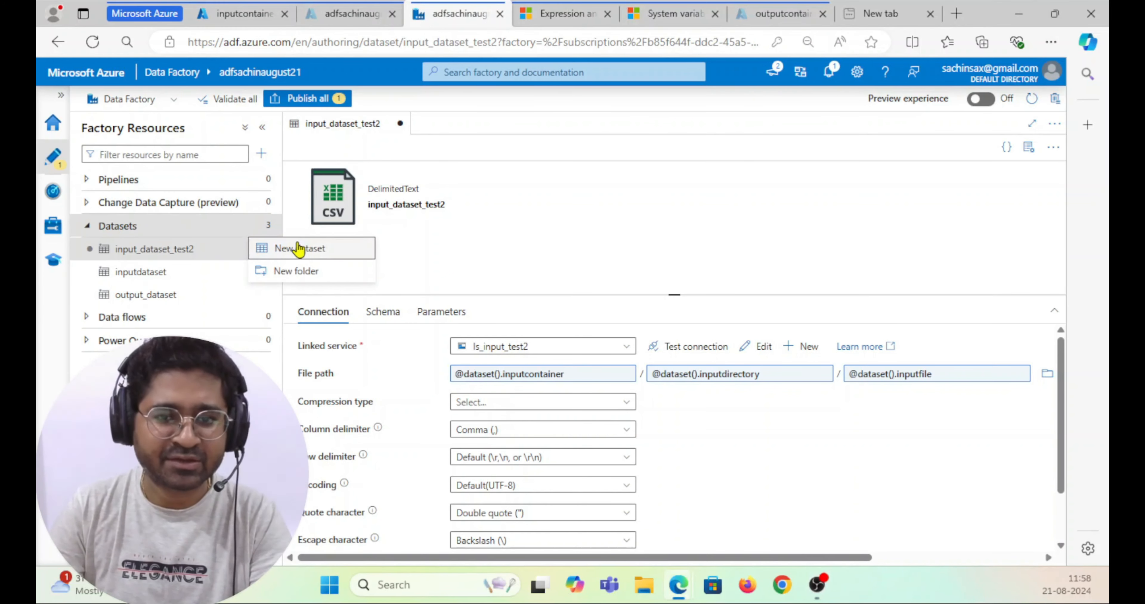
{"action": "left_click", "coordinate": [302, 252]}
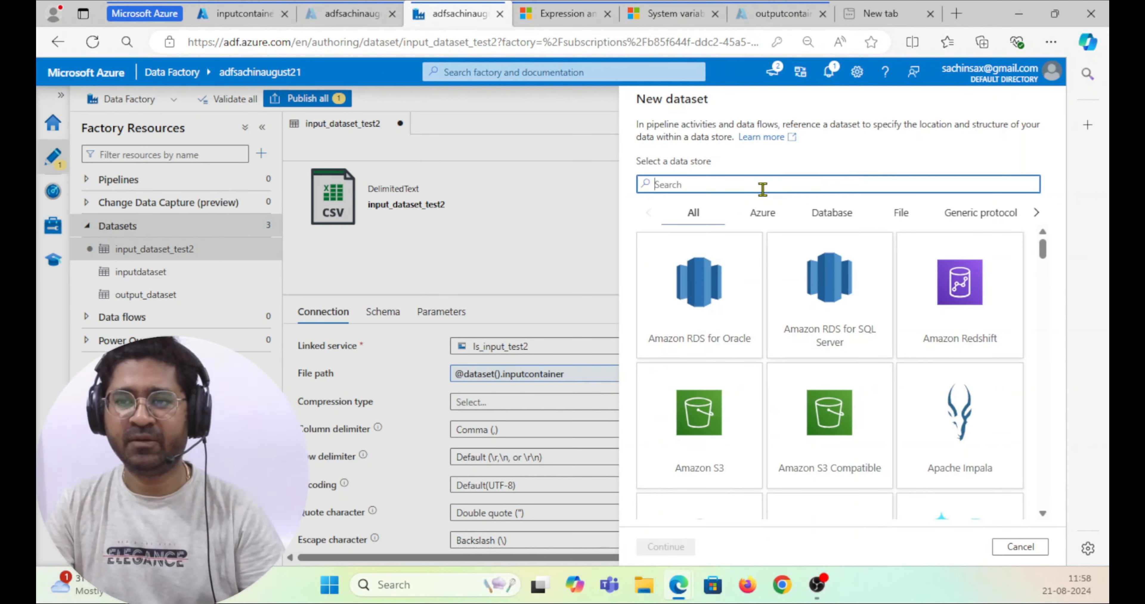
{"action": "scroll", "coordinate": [864, 305], "scroll_direction": "down", "scroll_amount": 5}
{"action": "scroll", "coordinate": [986, 370], "scroll_direction": "down", "scroll_amount": 2}
{"action": "left_click", "coordinate": [986, 370]}
{"action": "left_click", "coordinate": [667, 546]}
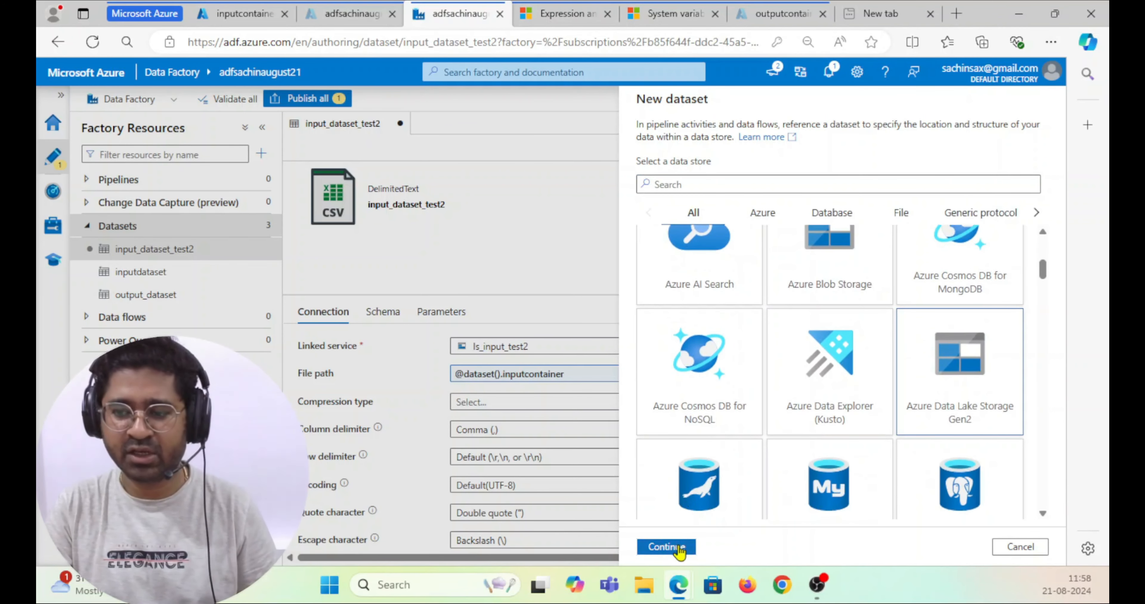
{"action": "left_click", "coordinate": [971, 212]}
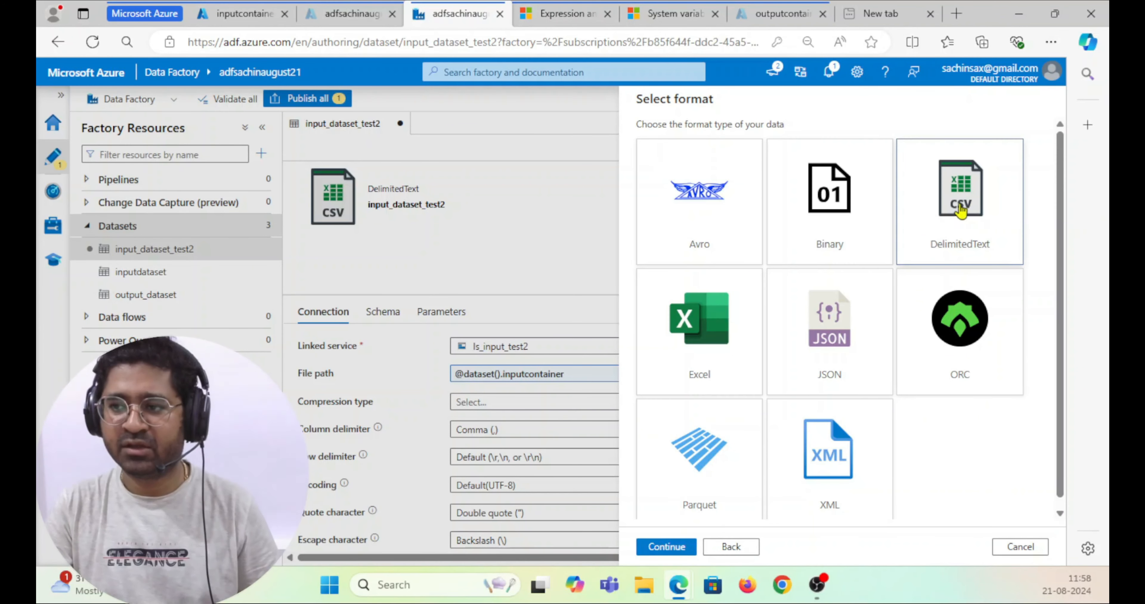
{"action": "left_click", "coordinate": [662, 546]}
Name the new delimited text dataset output_dataset_test2
{"action": "left_click_drag", "start_coordinate": [747, 142], "coordinate": [616, 142]}
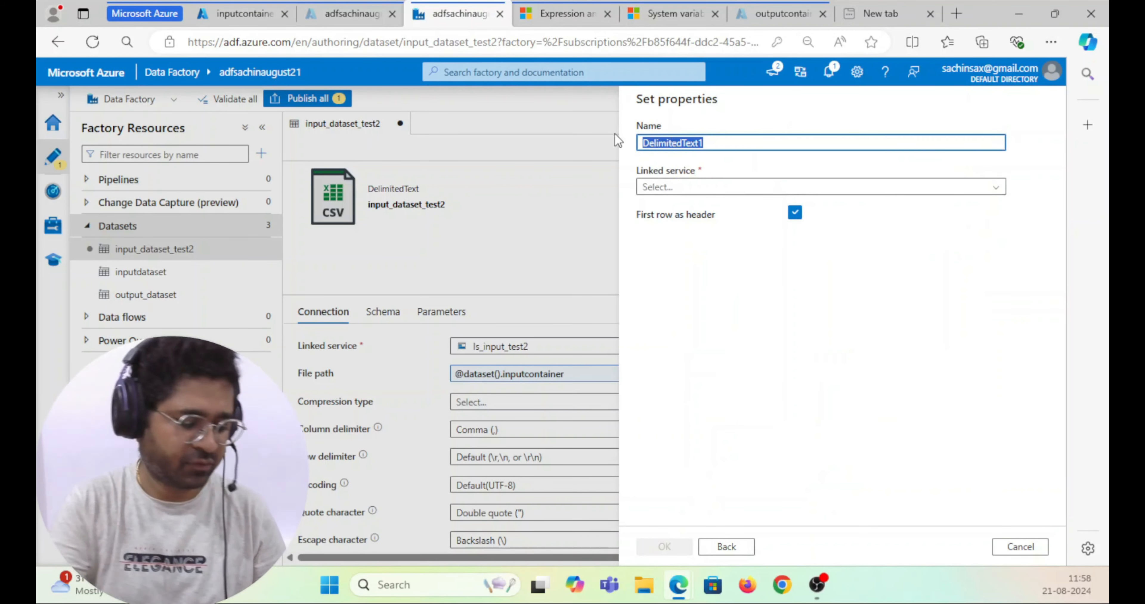
{"action": "type", "text": "output"}
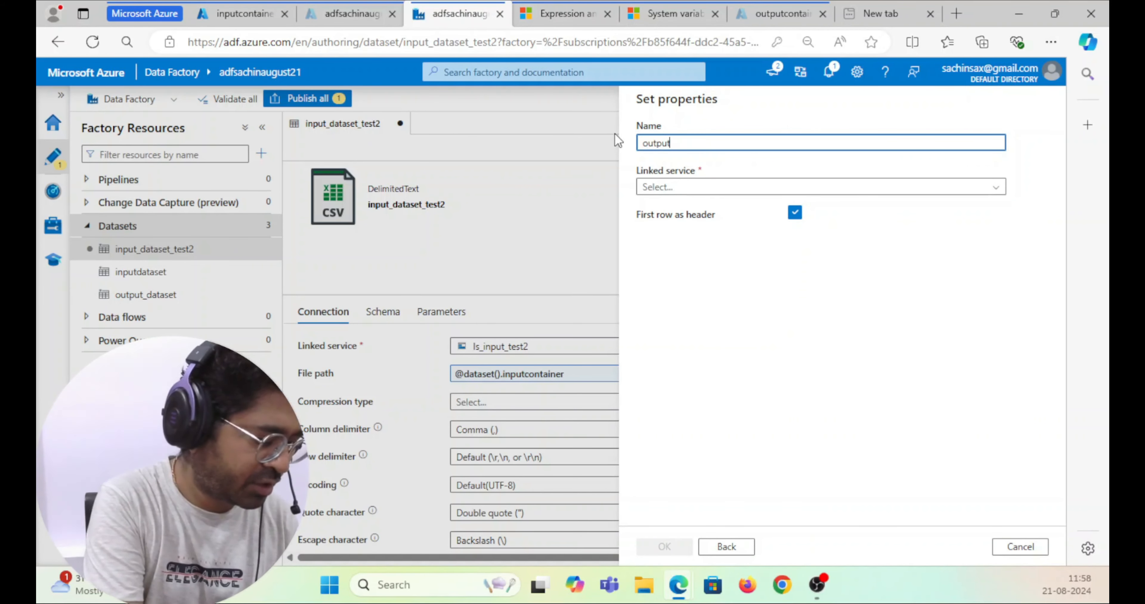
{"action": "type", "text": "_"}
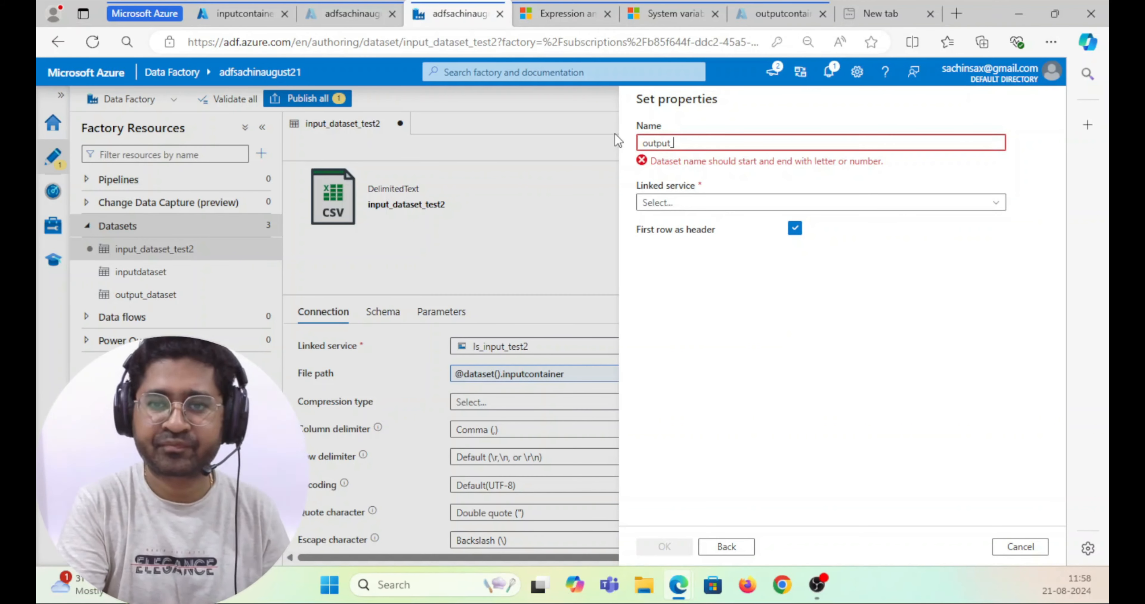
{"action": "type", "text": "datase"}
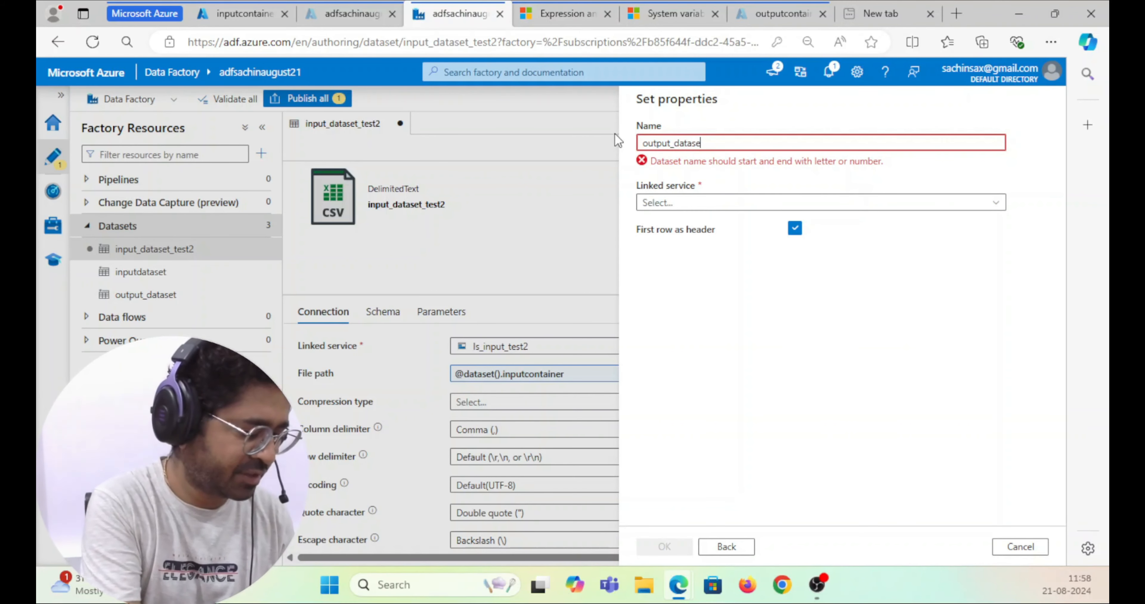
{"action": "type", "text": "t_test2"}
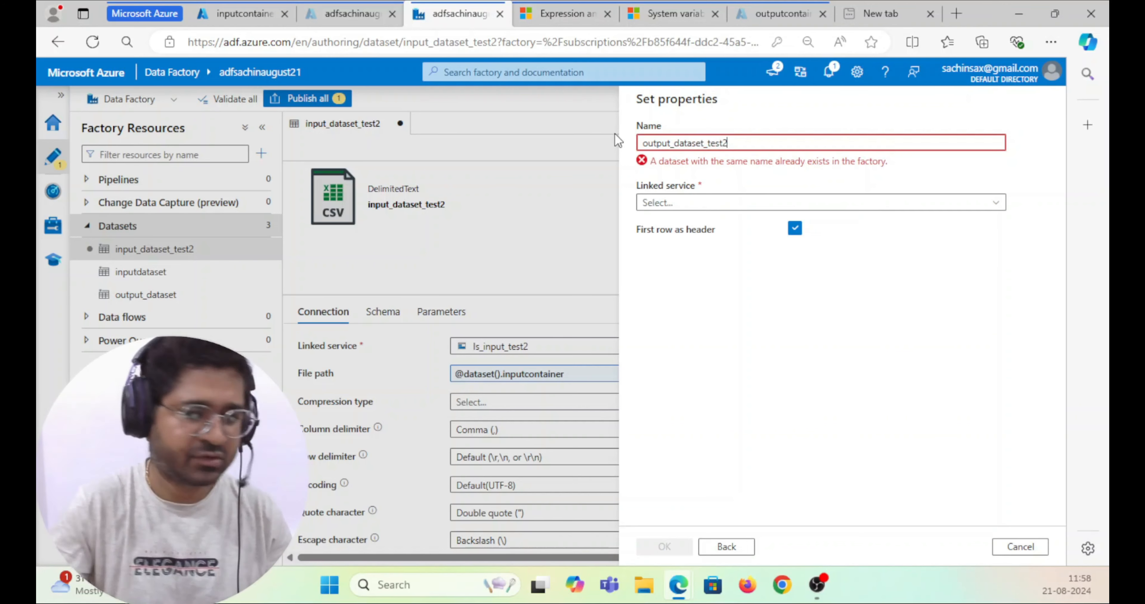
Start a new linked service for the output dataset and name it ls_output_test2
{"action": "left_click", "coordinate": [673, 189]}
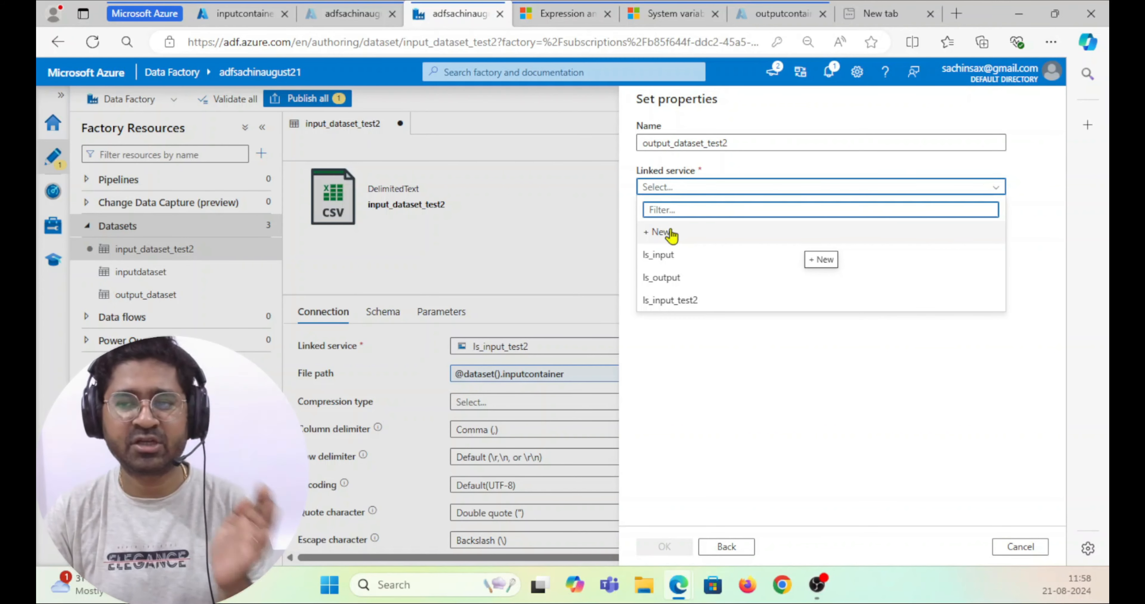
{"action": "left_click", "coordinate": [671, 236]}
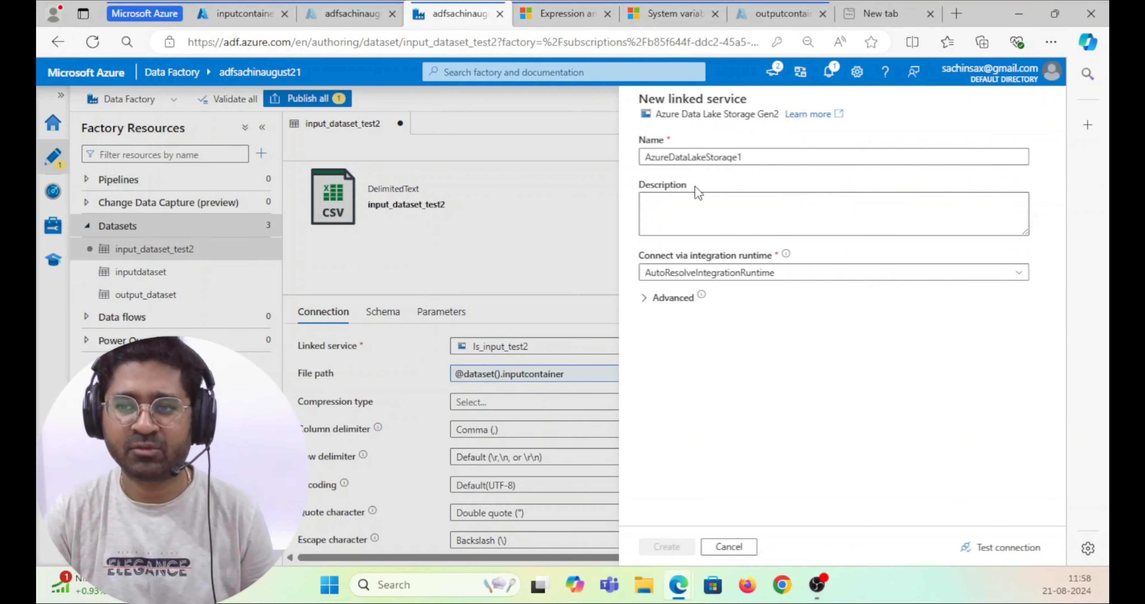
{"action": "left_click_drag", "start_coordinate": [758, 156], "coordinate": [590, 159]}
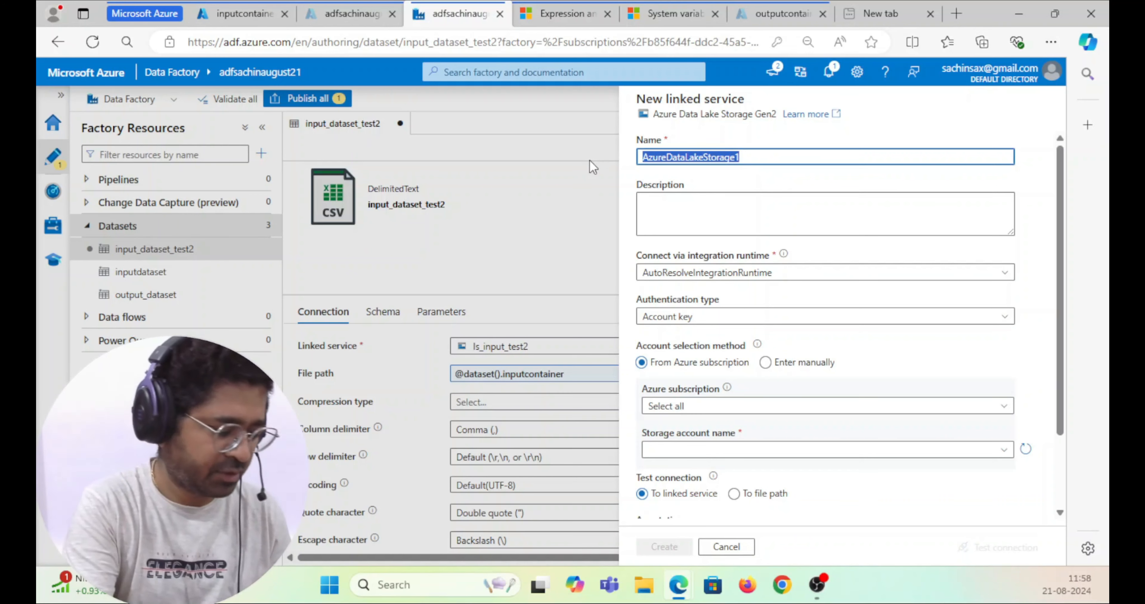
{"action": "type", "text": "ls_"}
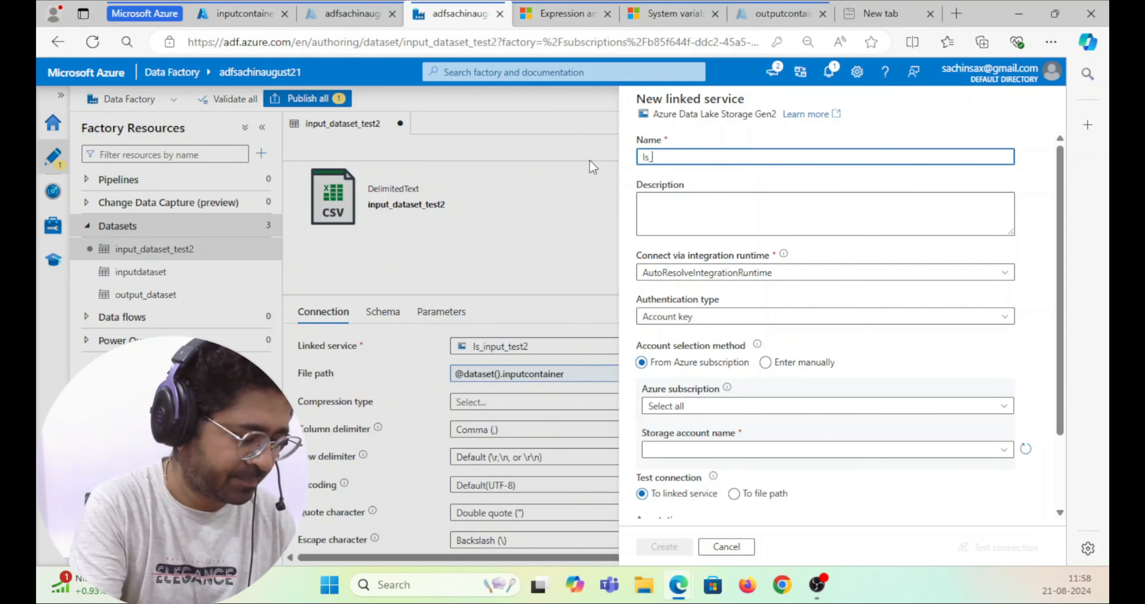
{"action": "type", "text": "d"}
{"action": "key", "text": "BackSpace"}
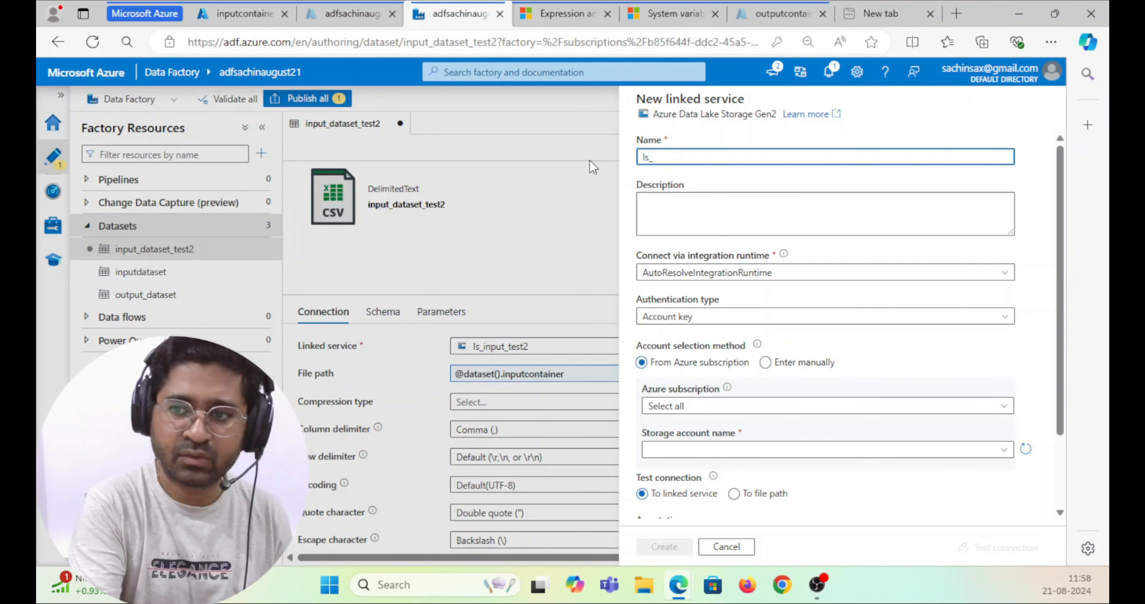
{"action": "type", "text": "outp"}
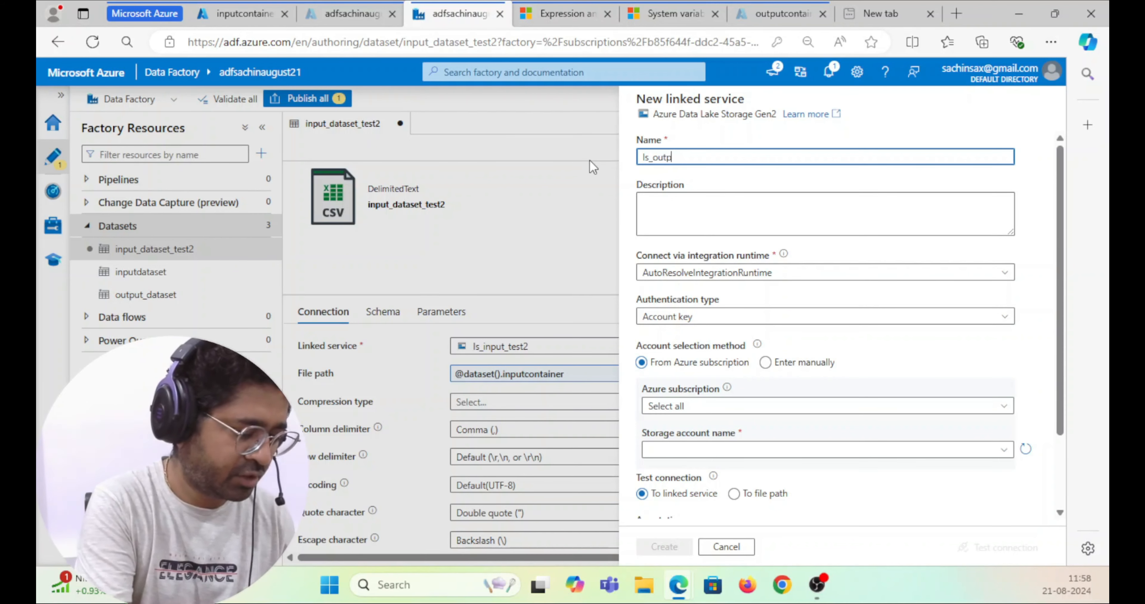
{"action": "type", "text": "ut_test2"}
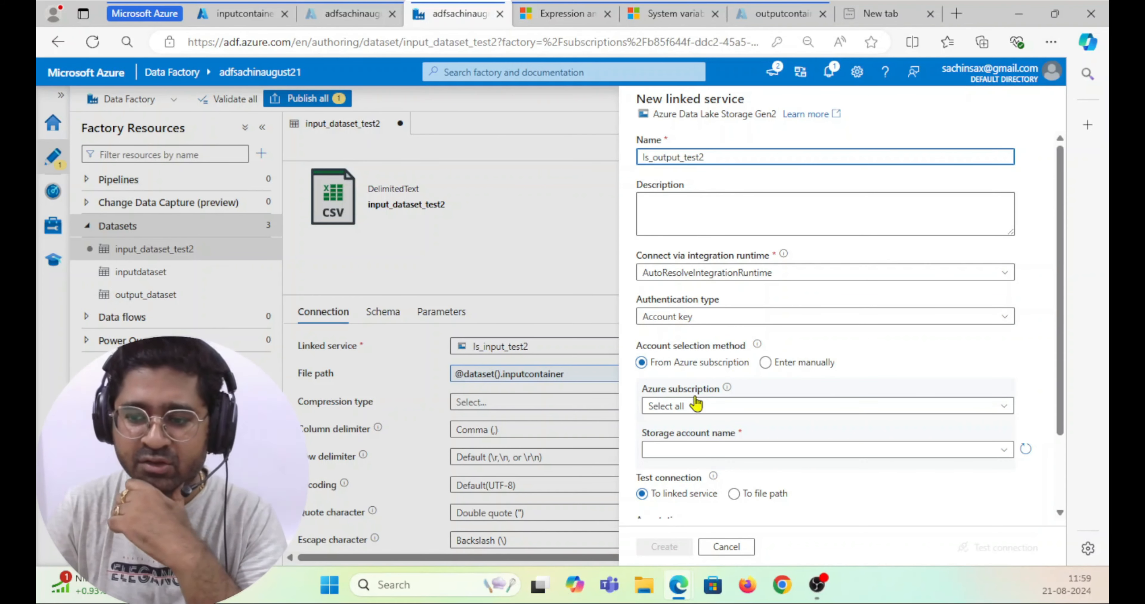
Create the linked service with the Apr2024 Azure Paid subscription and storage account outputstoragetest2, and finish creating the dataset with its file path empty
{"action": "scroll", "coordinate": [688, 208], "scroll_direction": "down", "scroll_amount": 3}
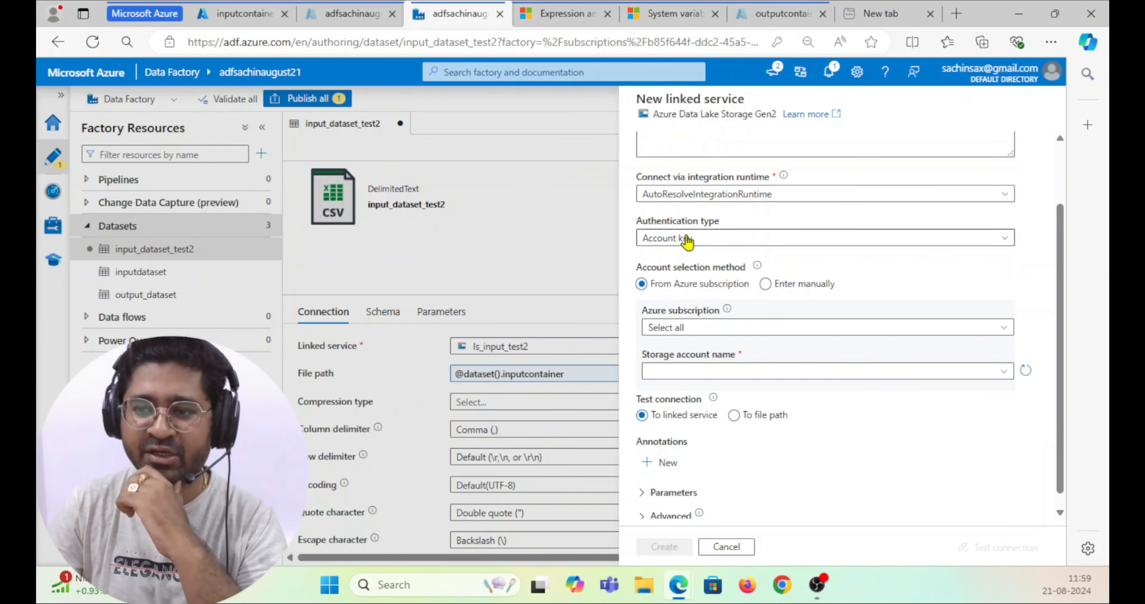
{"action": "left_click", "coordinate": [679, 327]}
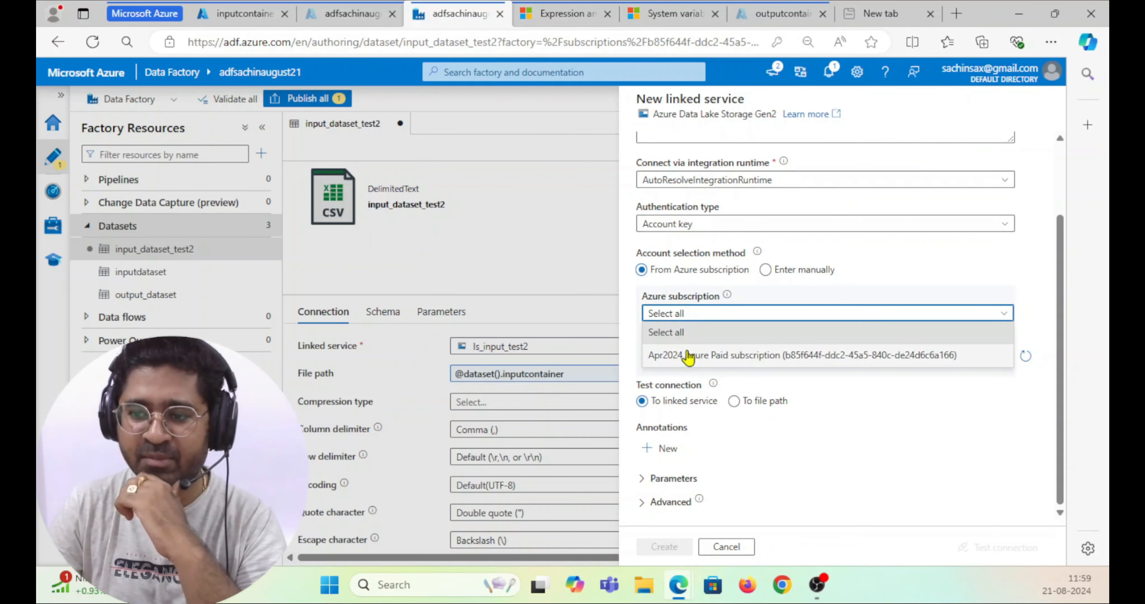
{"action": "left_click", "coordinate": [725, 356]}
{"action": "left_click", "coordinate": [715, 361]}
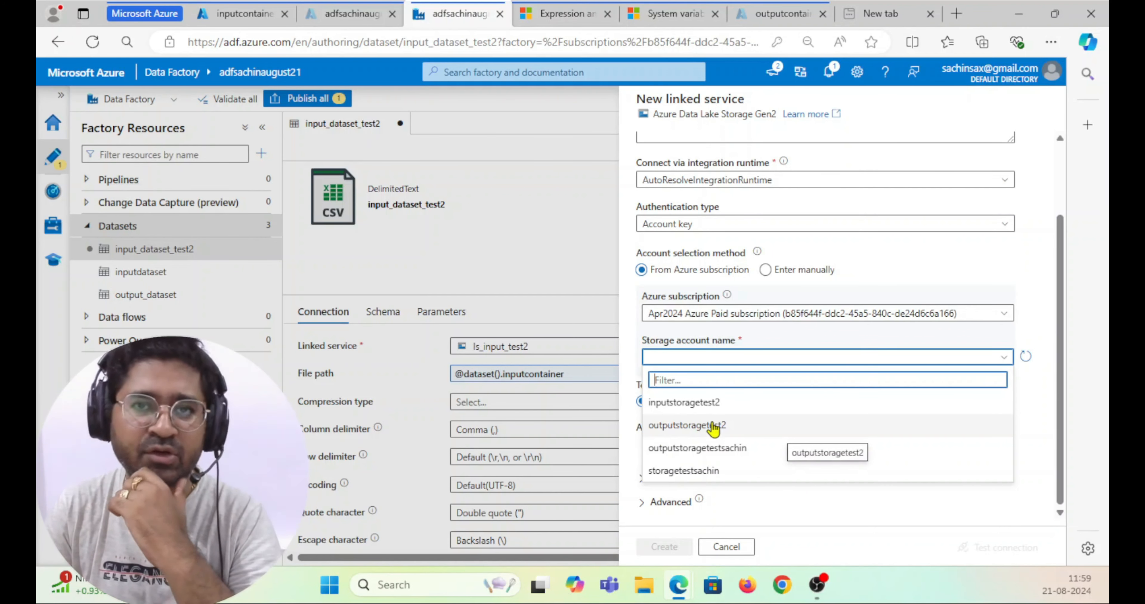
{"action": "left_click", "coordinate": [713, 426]}
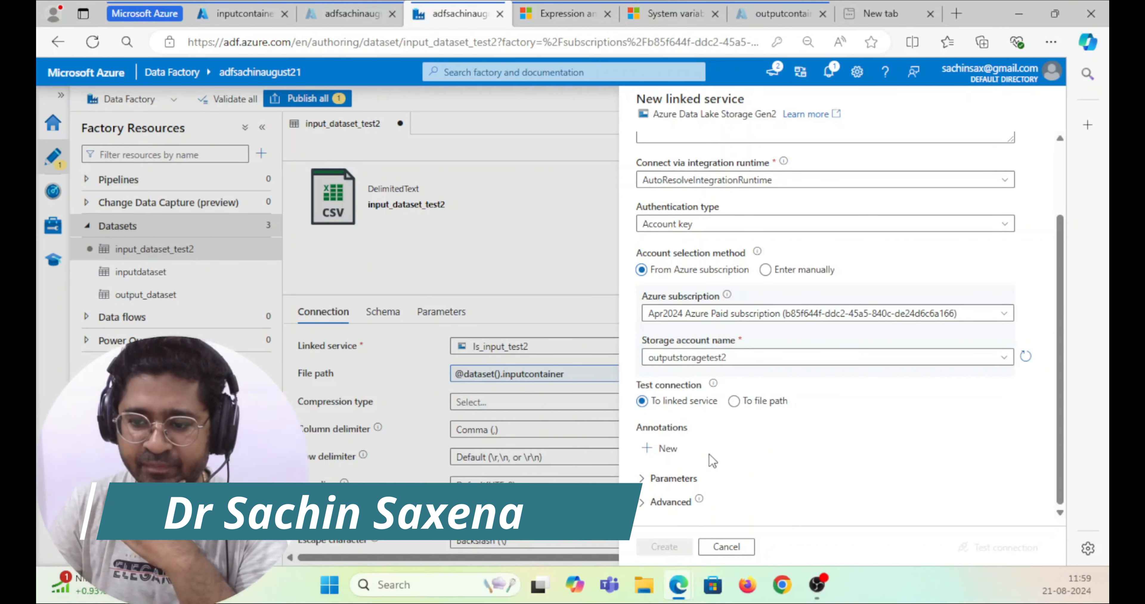
{"action": "scroll", "coordinate": [747, 459], "scroll_direction": "up", "scroll_amount": 1}
{"action": "scroll", "coordinate": [742, 464], "scroll_direction": "down", "scroll_amount": 1}
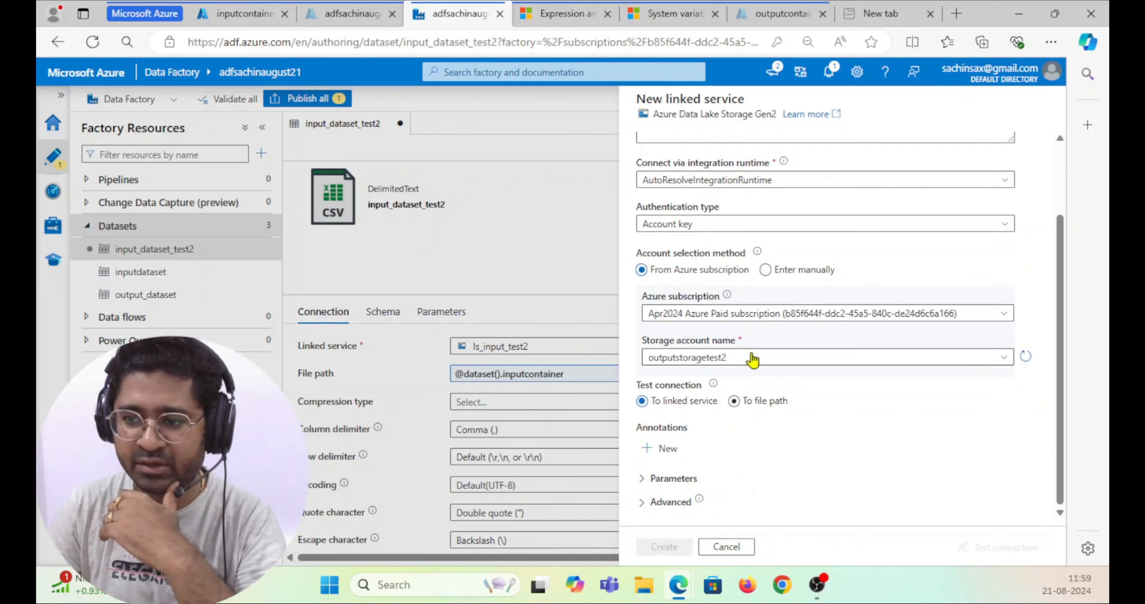
{"action": "left_click", "coordinate": [1026, 357]}
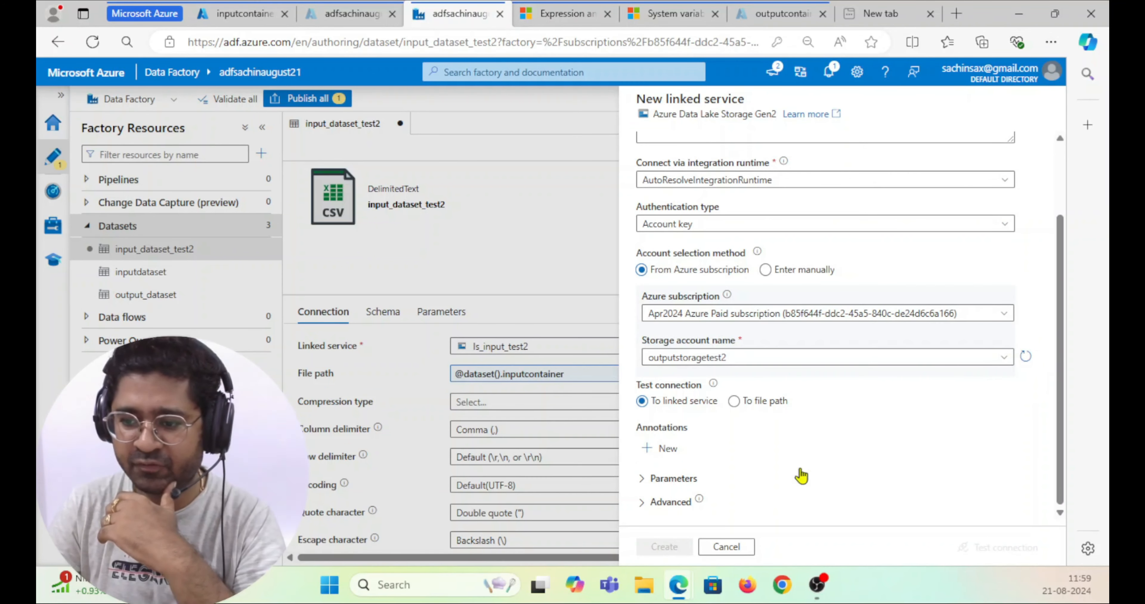
{"action": "scroll", "coordinate": [821, 395], "scroll_direction": "up", "scroll_amount": 2}
{"action": "scroll", "coordinate": [823, 363], "scroll_direction": "down", "scroll_amount": 2}
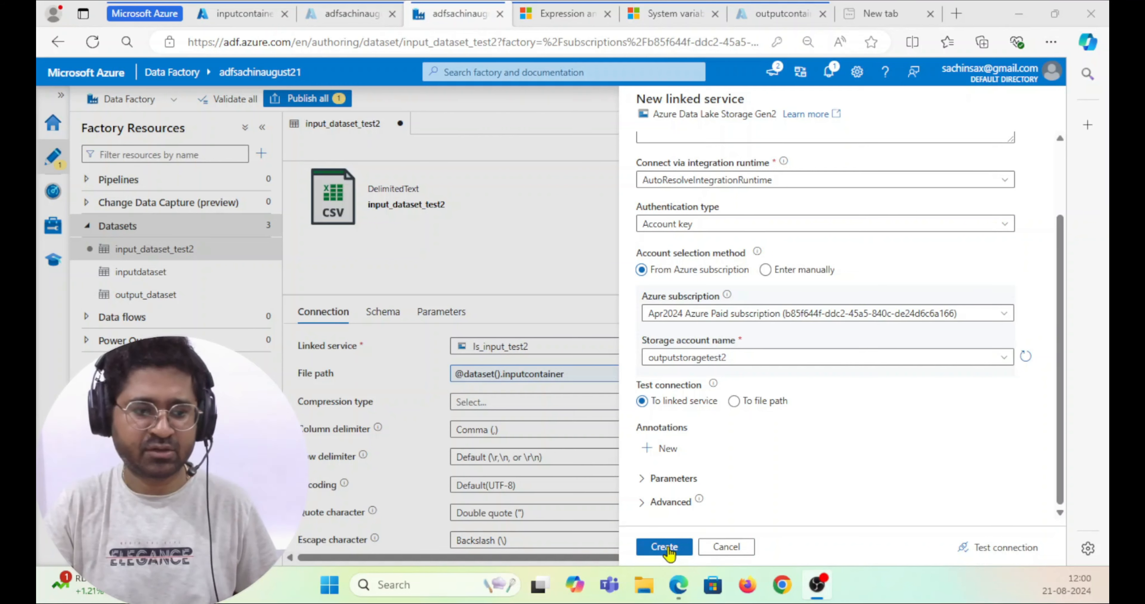
{"action": "left_click", "coordinate": [666, 547]}
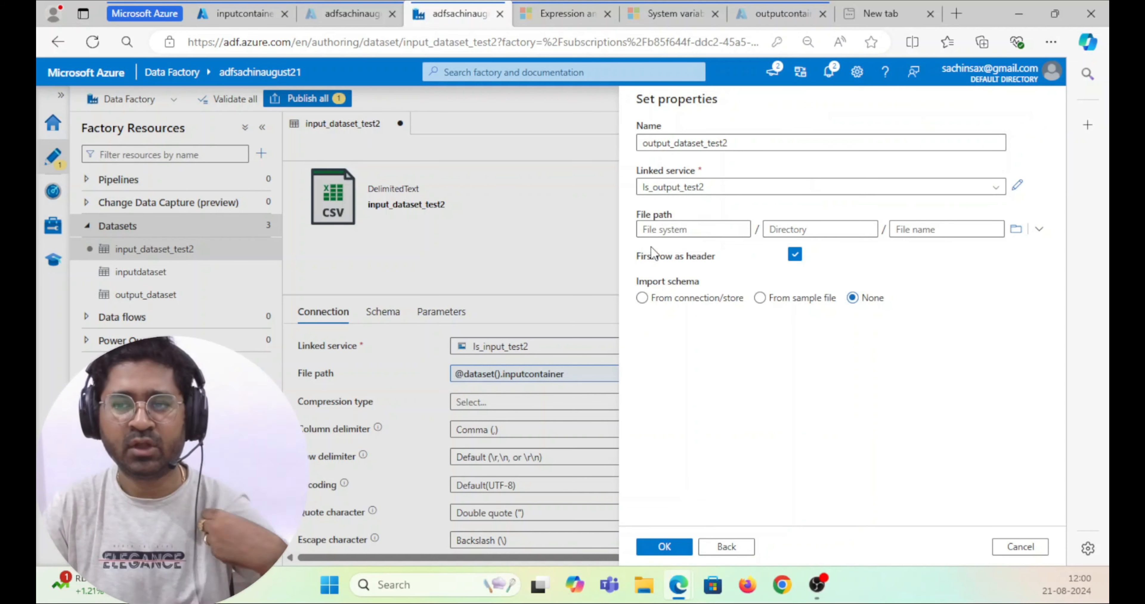
{"action": "left_click", "coordinate": [656, 549]}
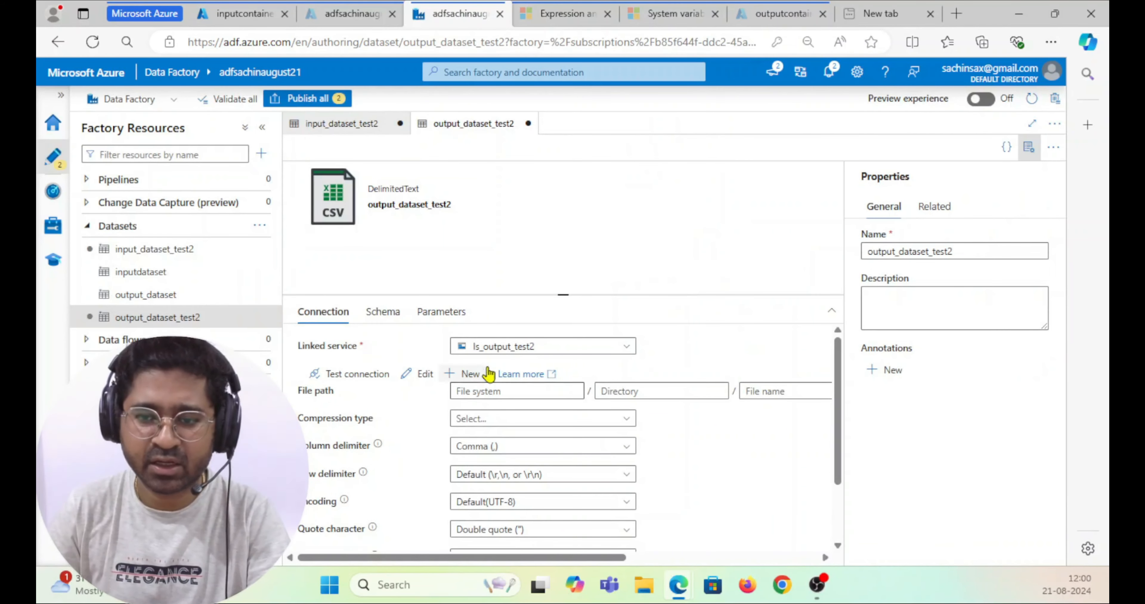
Add a String parameter named outputcontainer to the output_dataset_test2 dataset
{"action": "left_click", "coordinate": [429, 313]}
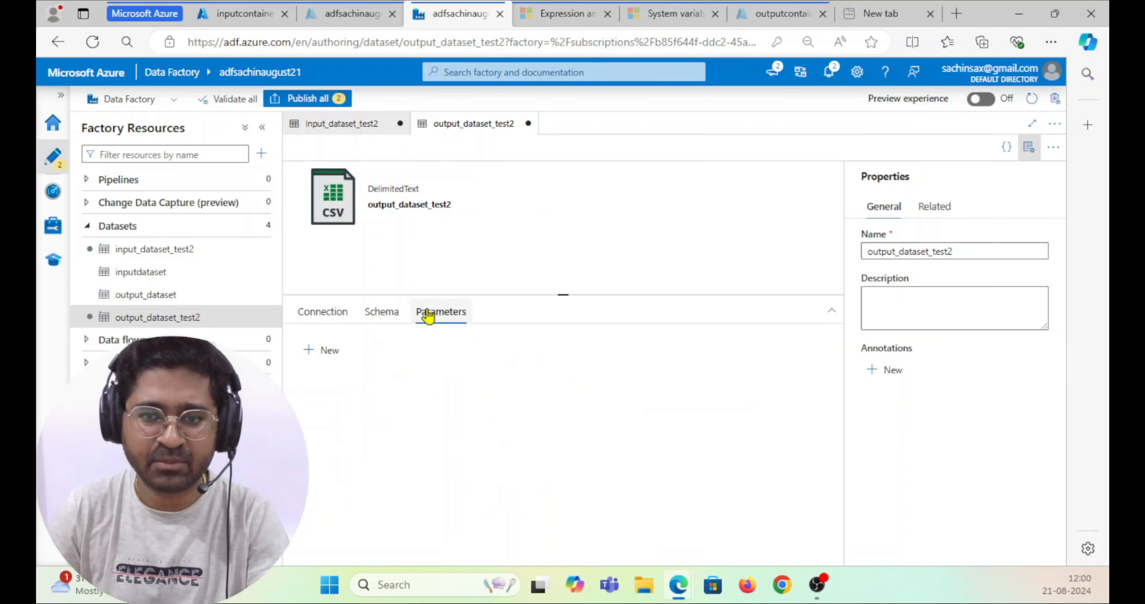
{"action": "left_click", "coordinate": [329, 351]}
{"action": "left_click", "coordinate": [367, 401]}
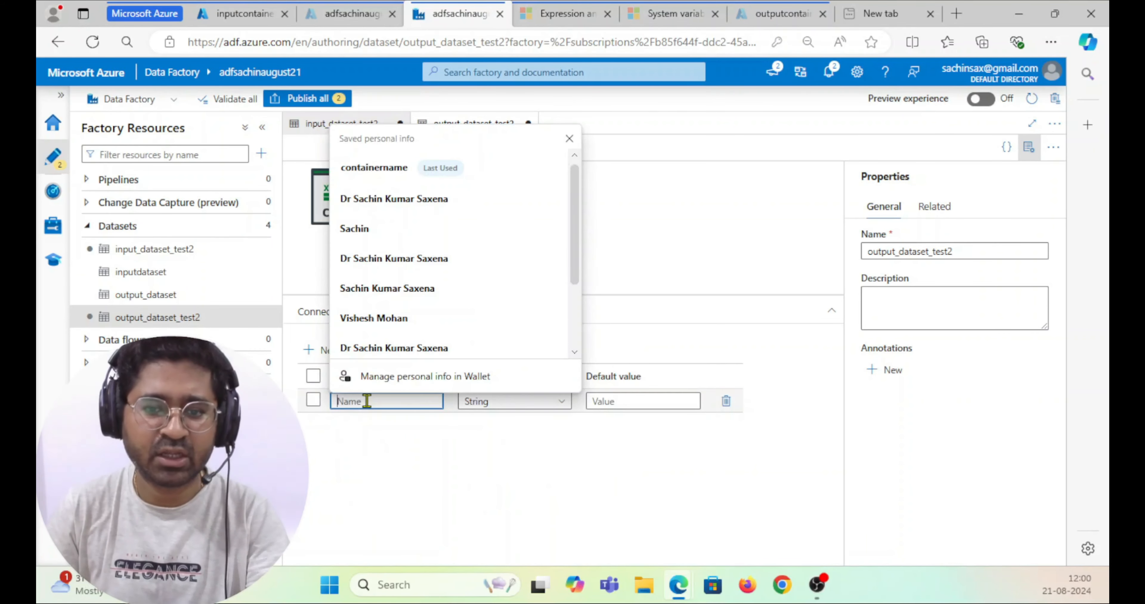
{"action": "type", "text": "directory"}
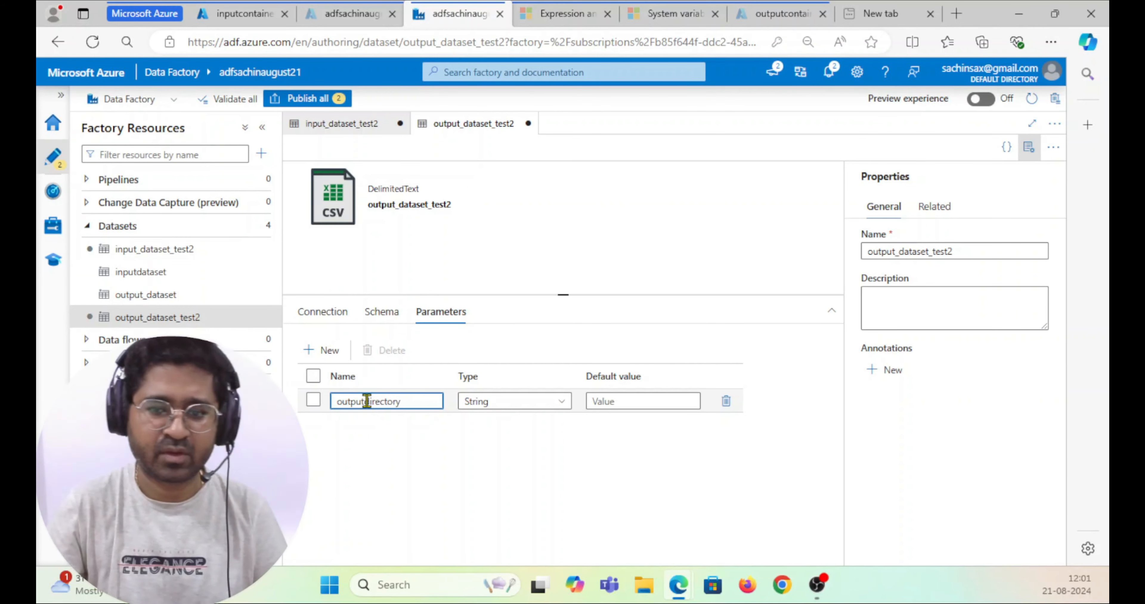
{"action": "left_click", "coordinate": [322, 312]}
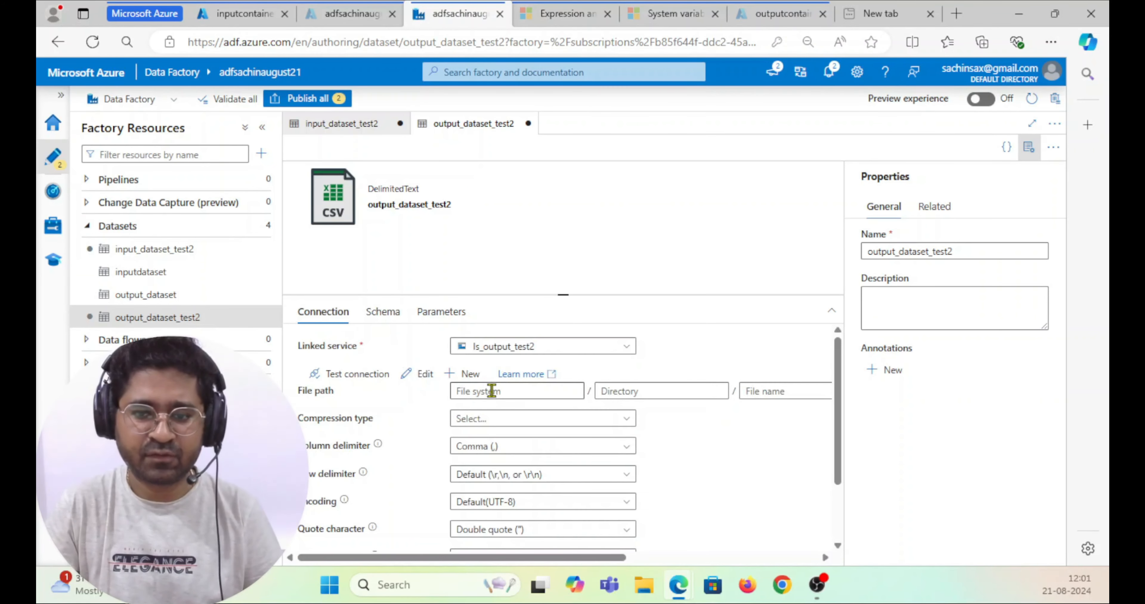
{"action": "left_click", "coordinate": [442, 314]}
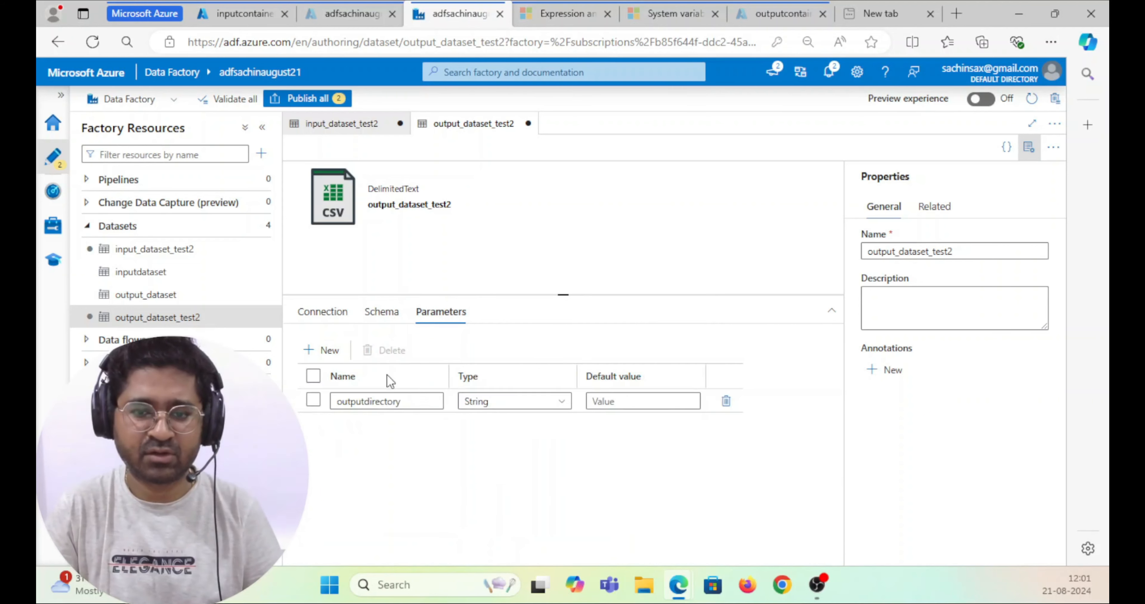
{"action": "left_click_drag", "start_coordinate": [410, 402], "coordinate": [364, 402]}
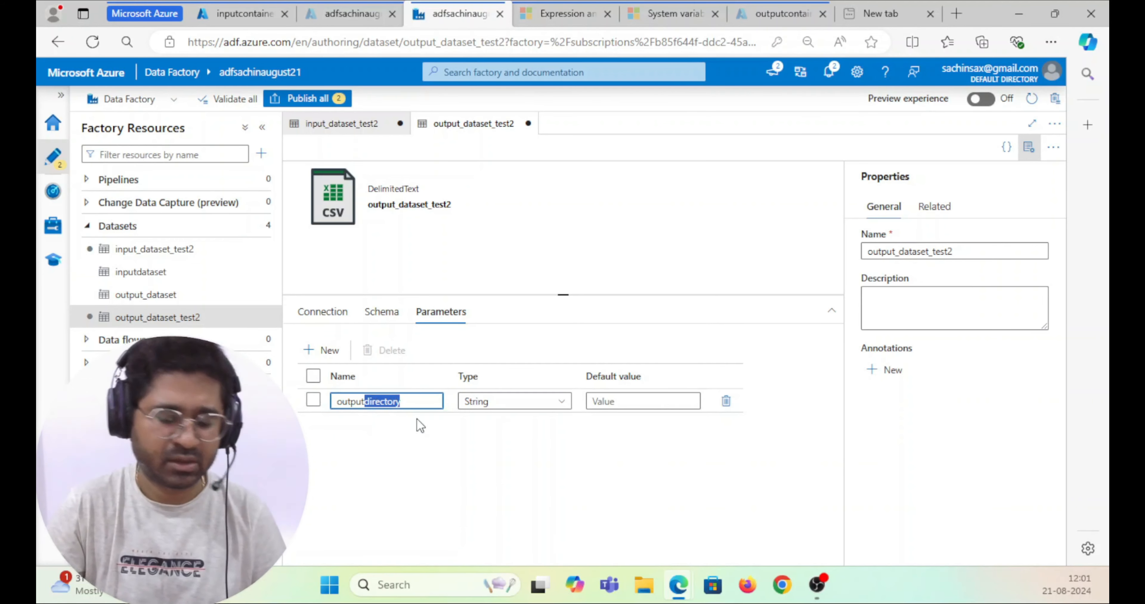
{"action": "type", "text": "containe"}
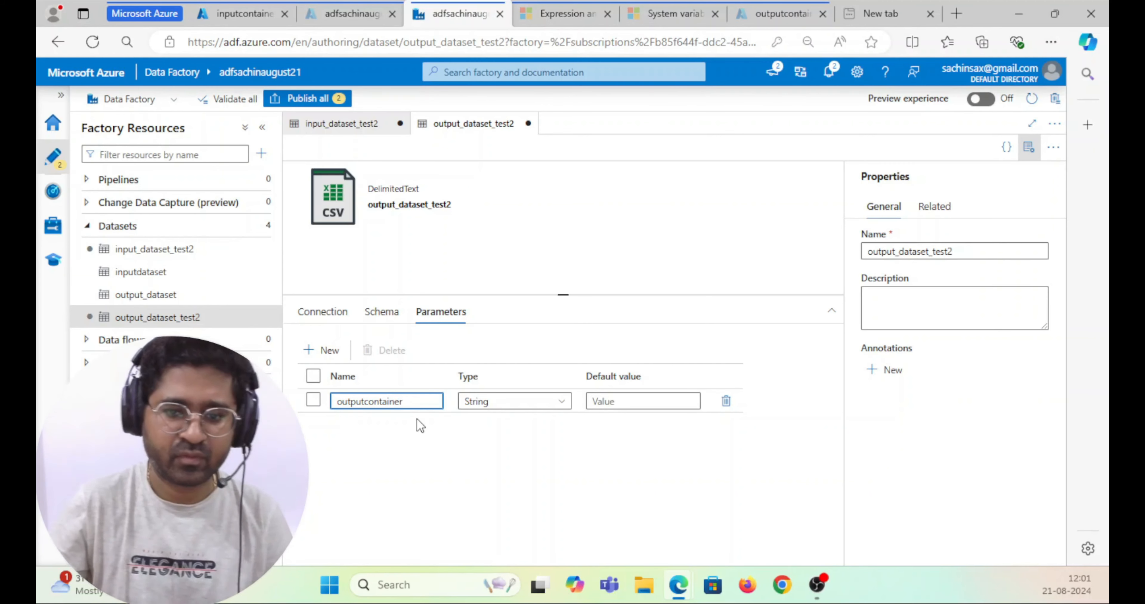
Add two more String parameters to the output dataset, named outputdirectory and outputfile
{"action": "left_click", "coordinate": [309, 355]}
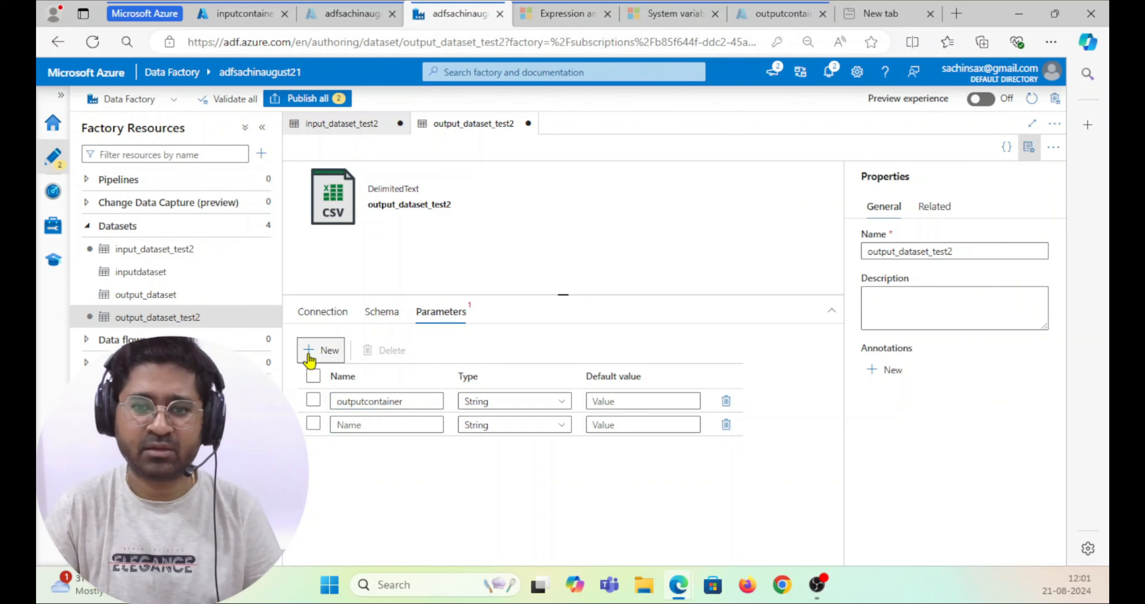
{"action": "left_click", "coordinate": [354, 422]}
{"action": "type", "text": "outputdirector"}
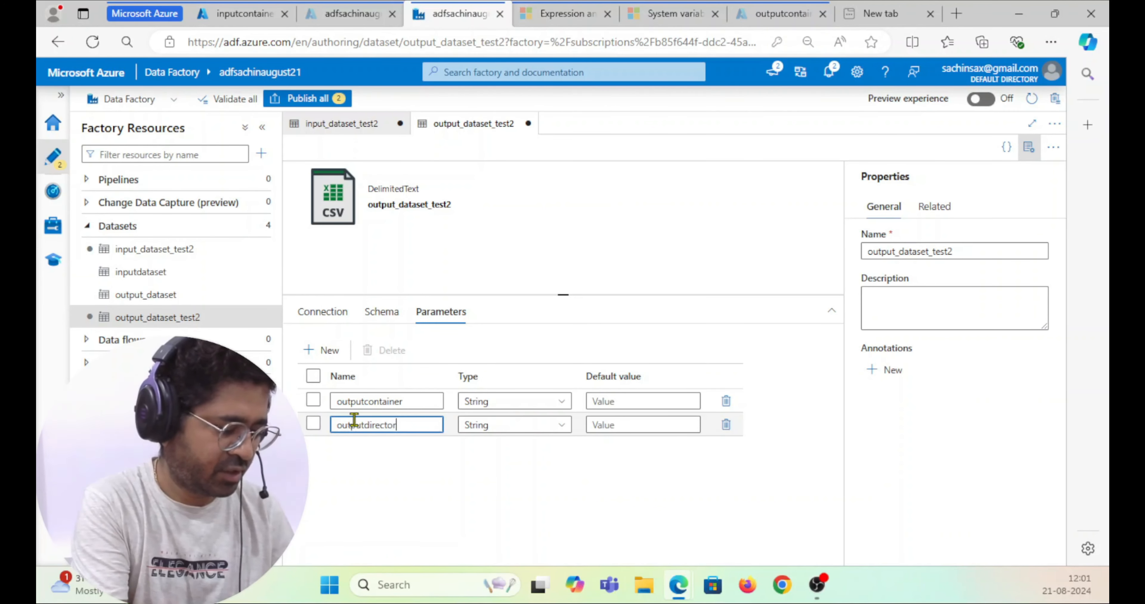
{"action": "left_click", "coordinate": [314, 351]}
{"action": "left_click", "coordinate": [354, 449]}
{"action": "type", "text": "outputfile"}
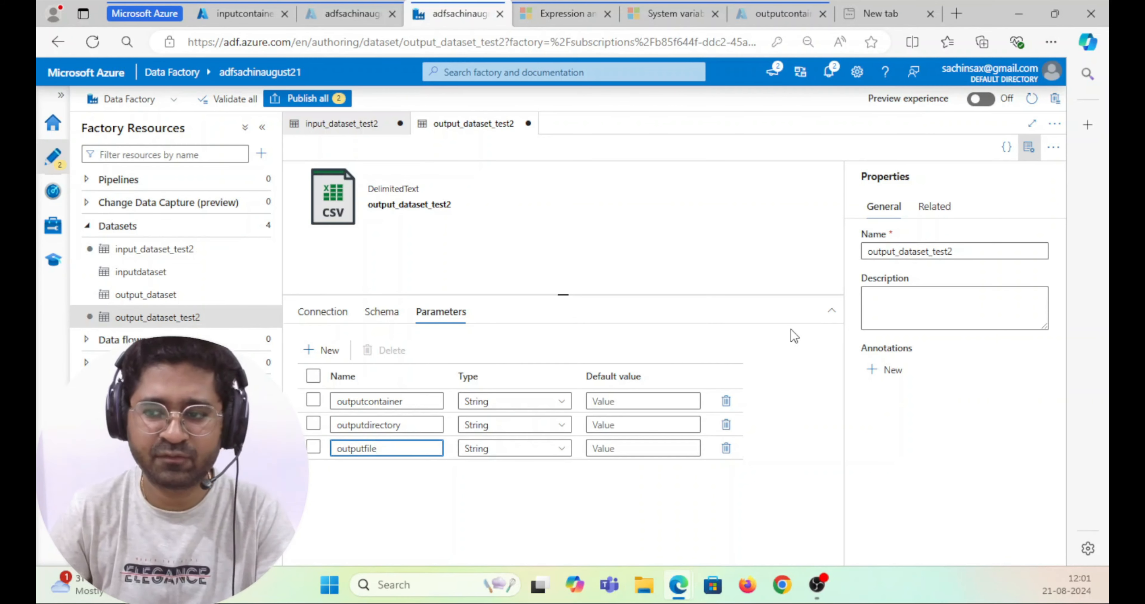
{"action": "left_click", "coordinate": [306, 312]}
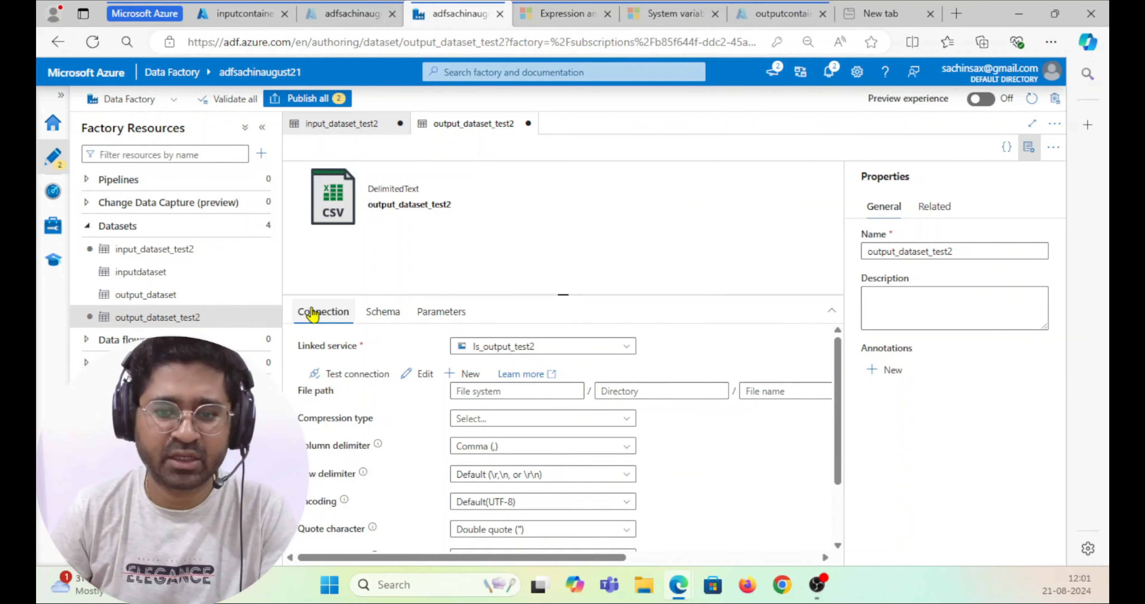
{"action": "left_click", "coordinate": [466, 391]}
{"action": "left_click", "coordinate": [480, 409]}
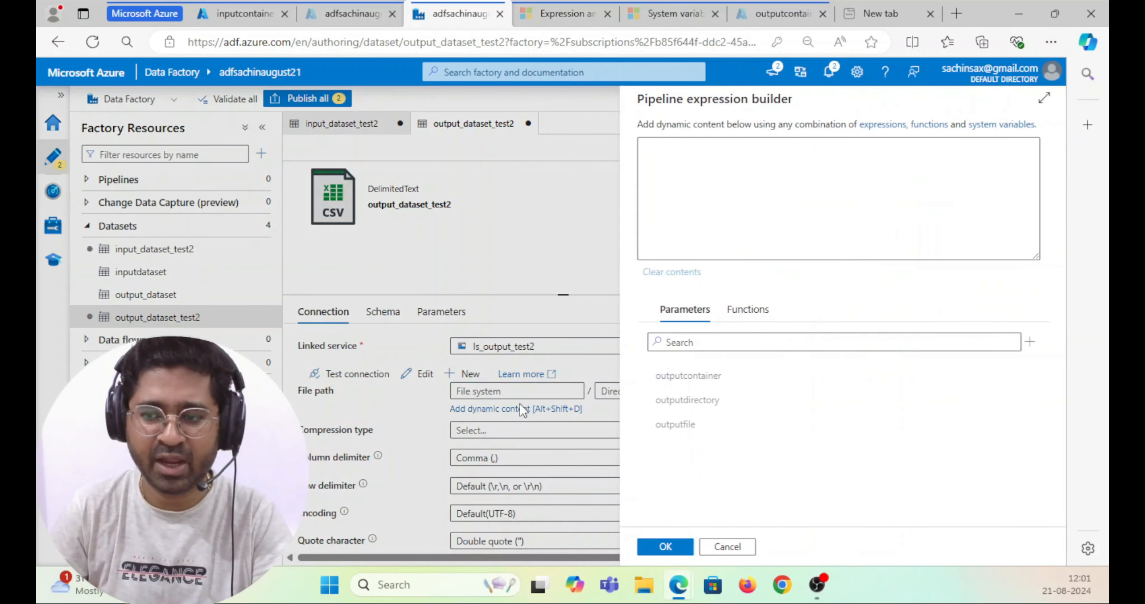
{"action": "left_click", "coordinate": [689, 379]}
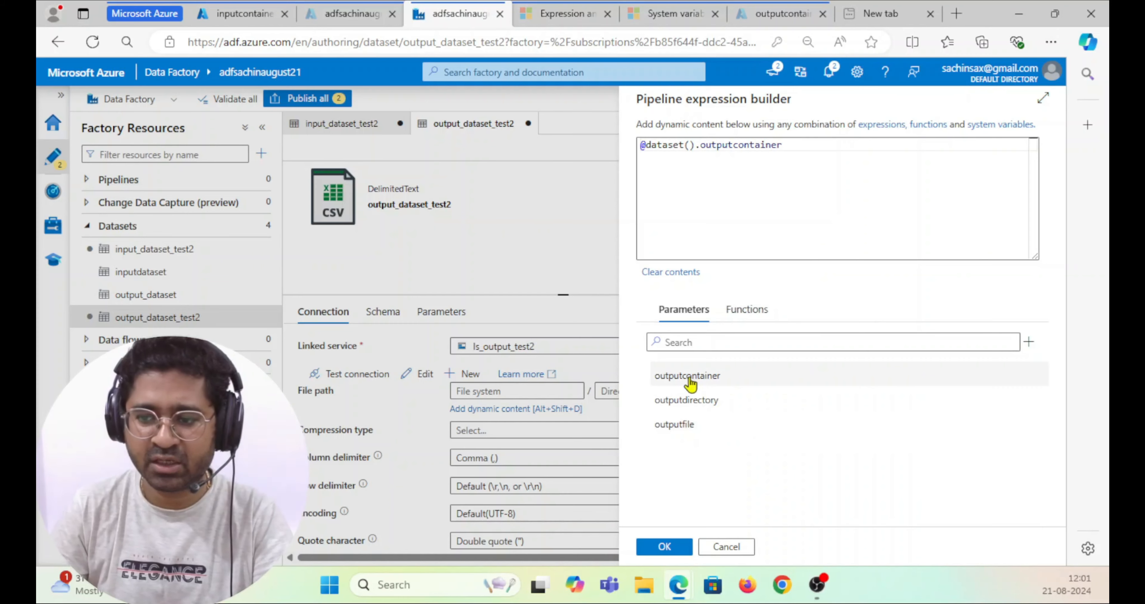
{"action": "left_click", "coordinate": [664, 545]}
{"action": "left_click", "coordinate": [684, 391]}
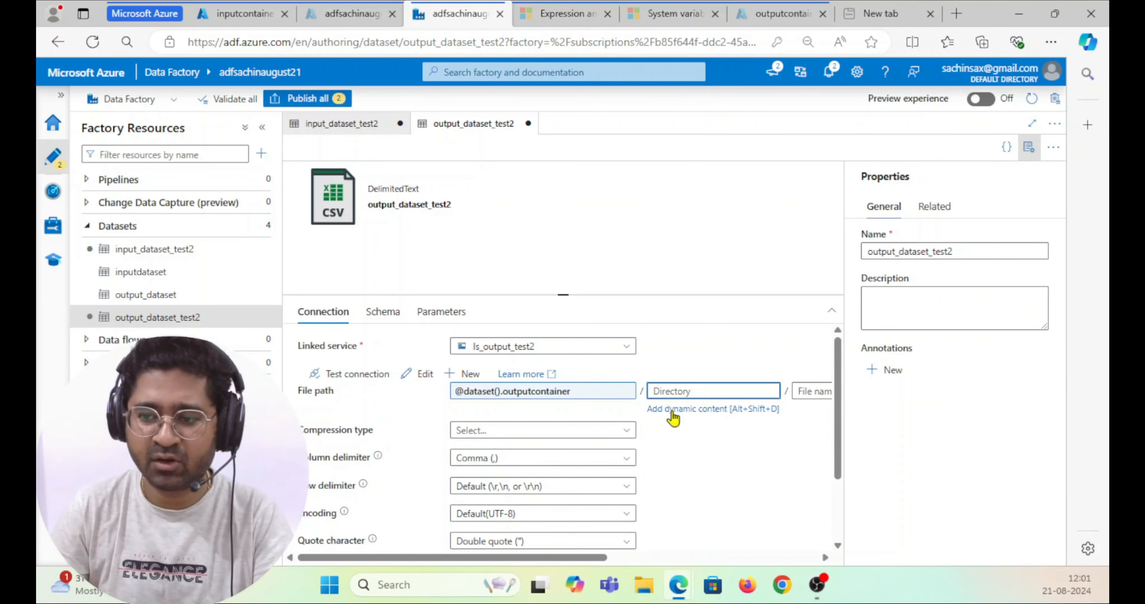
{"action": "left_click", "coordinate": [674, 409]}
{"action": "left_click", "coordinate": [689, 400]}
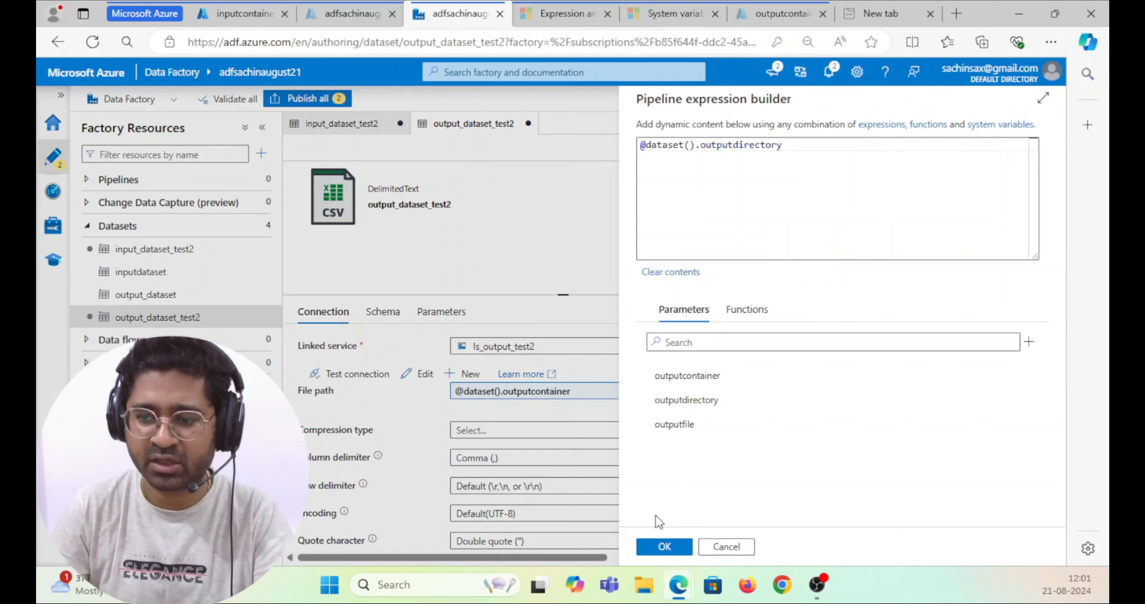
{"action": "left_click", "coordinate": [661, 547]}
{"action": "left_click_drag", "start_coordinate": [537, 558], "coordinate": [692, 561]}
{"action": "left_click", "coordinate": [599, 392]}
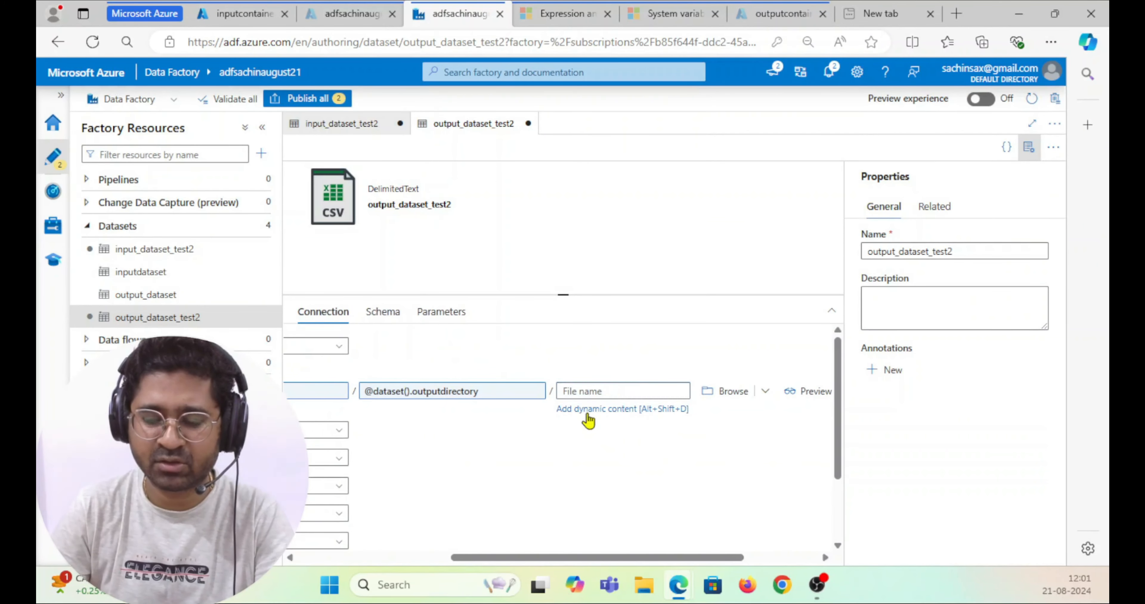
{"action": "left_click", "coordinate": [587, 409]}
{"action": "left_click", "coordinate": [666, 426]}
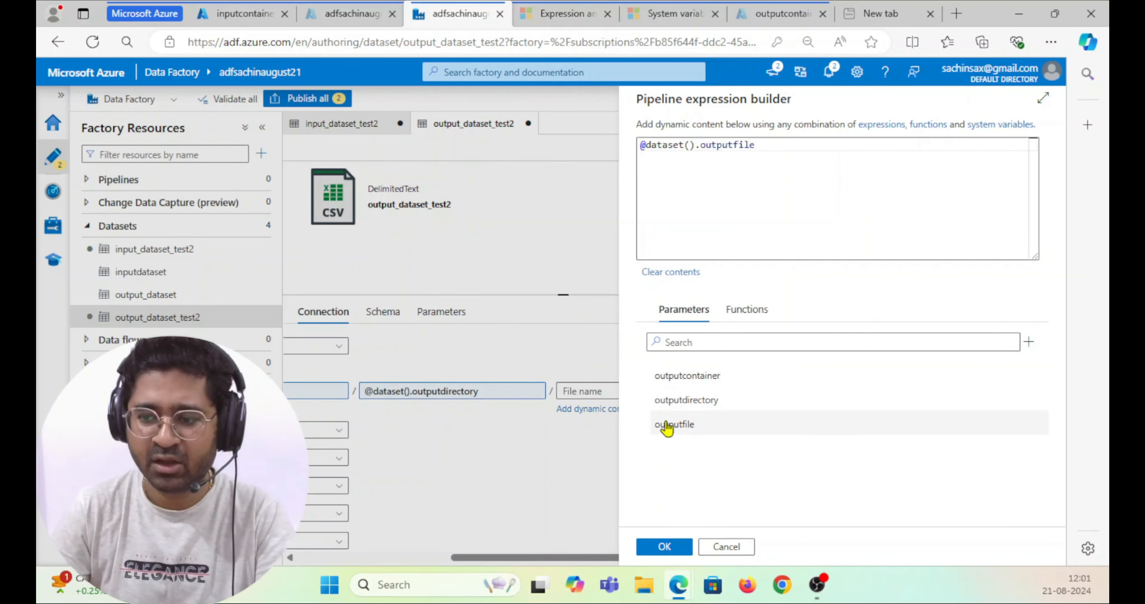
{"action": "left_click", "coordinate": [664, 547]}
{"action": "left_click_drag", "start_coordinate": [547, 561], "coordinate": [378, 557]}
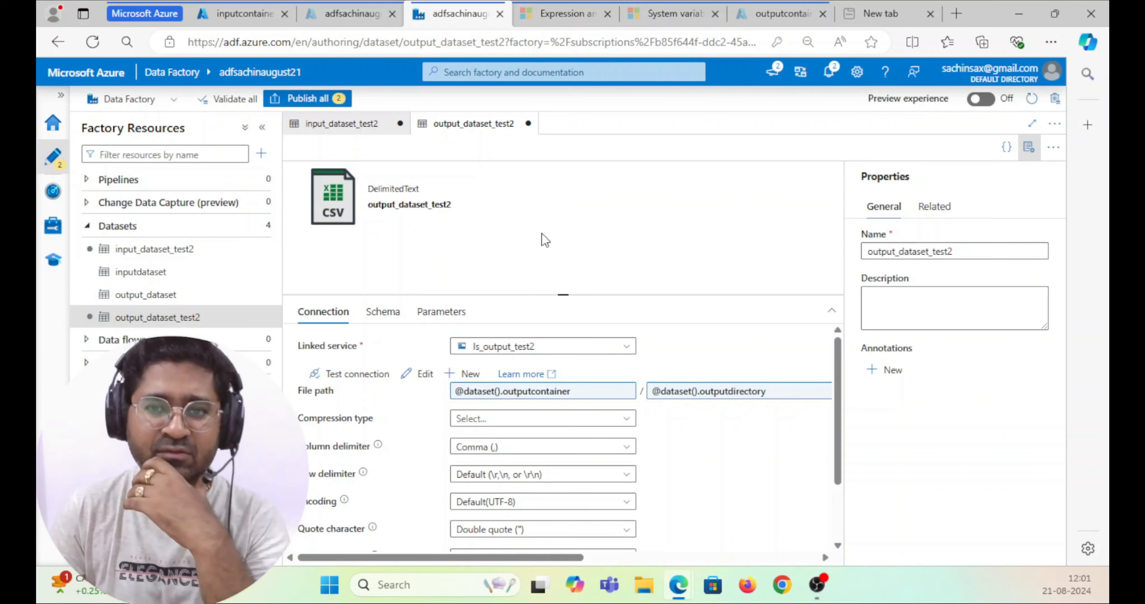
{"action": "left_click", "coordinate": [309, 100]}
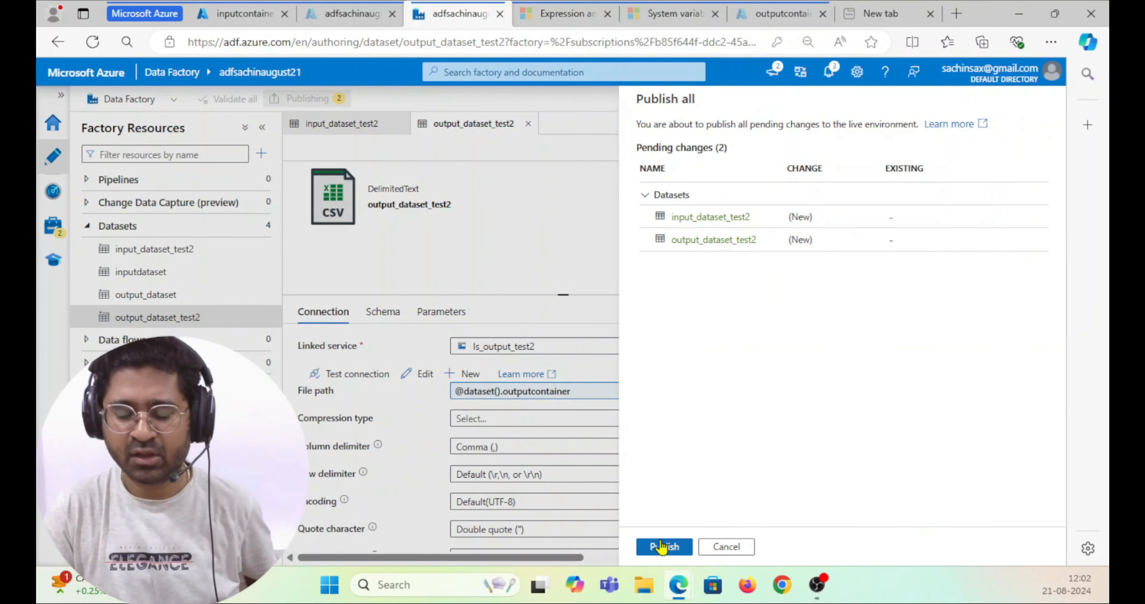
{"action": "left_click", "coordinate": [662, 547]}
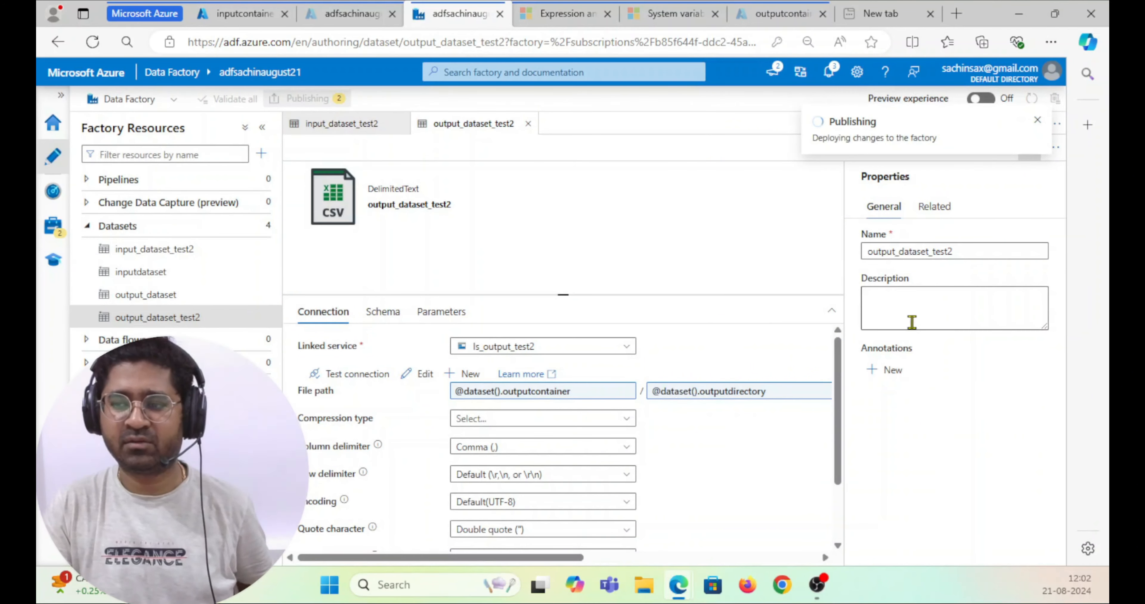
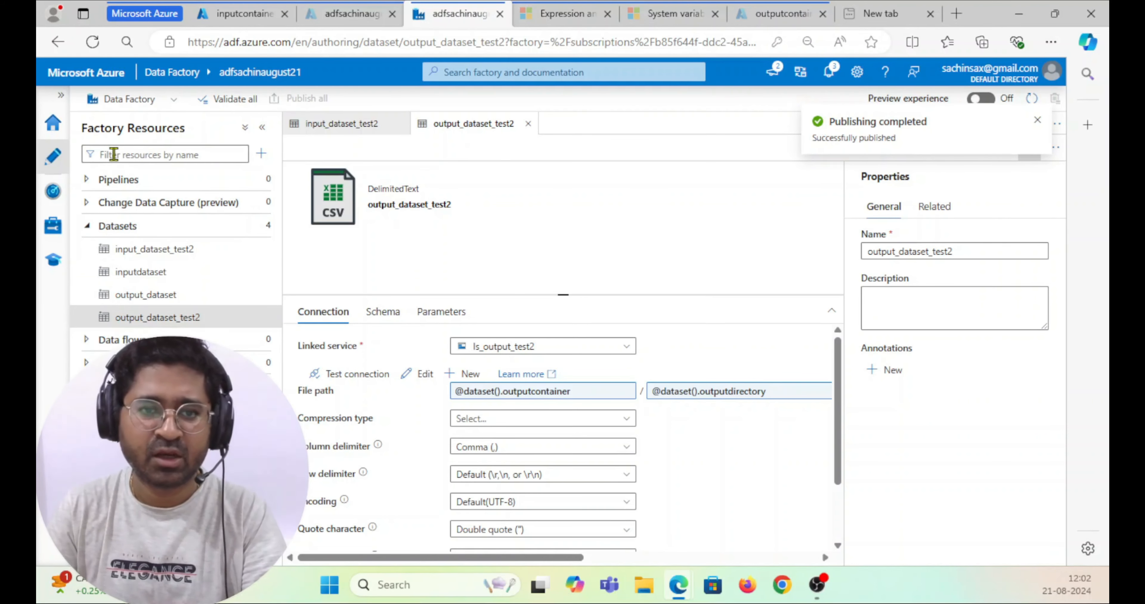
Create a new pipeline and add a Copy data activity to its canvas
{"action": "left_click", "coordinate": [258, 179]}
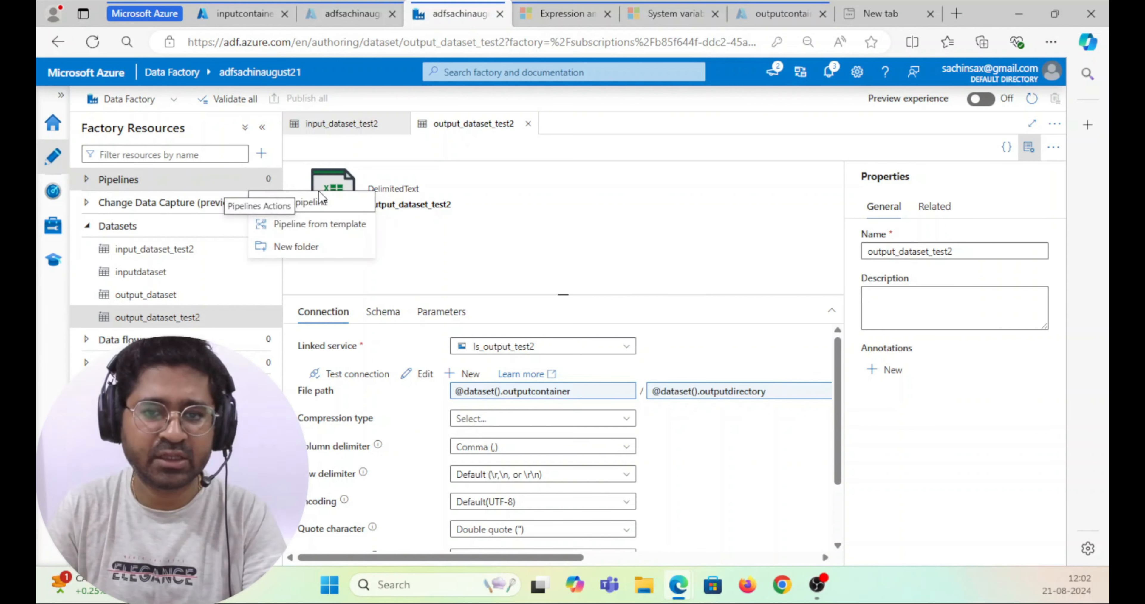
{"action": "left_click", "coordinate": [327, 202]}
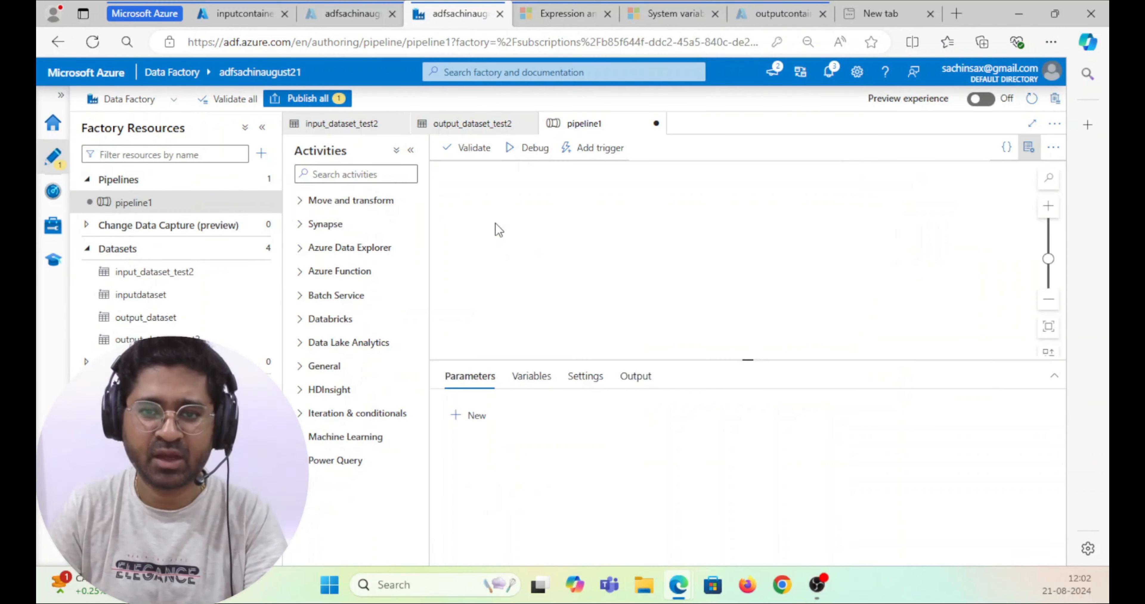
{"action": "left_click", "coordinate": [331, 174]}
{"action": "type", "text": "cop"}
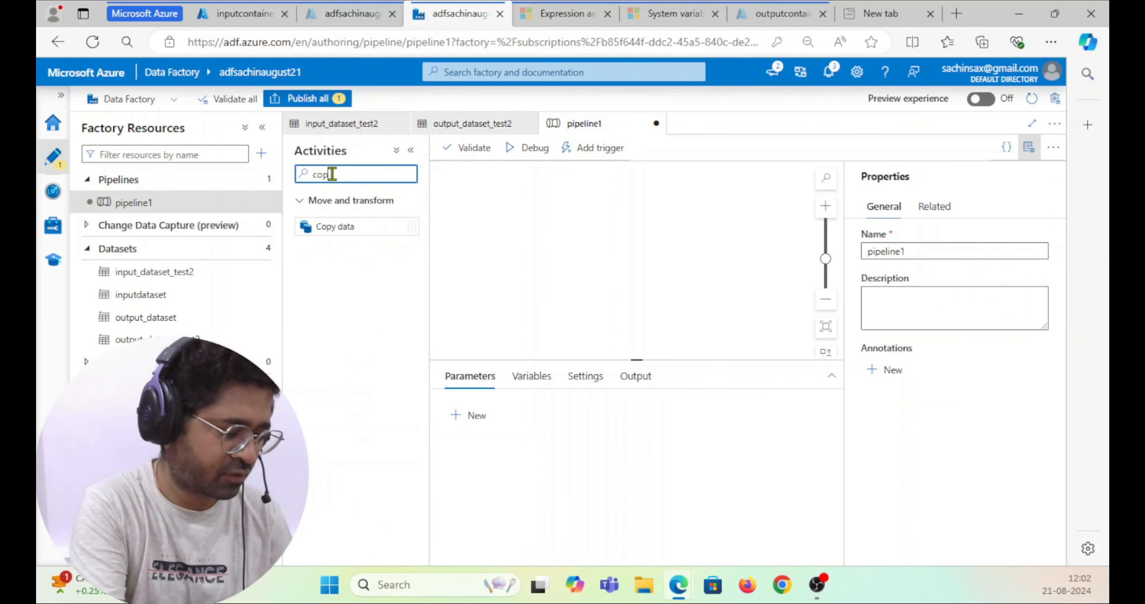
{"action": "type", "text": "y"}
{"action": "left_click_drag", "start_coordinate": [352, 225], "coordinate": [524, 212]}
Set the Copy data activity's source dataset to input_dataset_test2 and collapse the factory resources and pipeline properties
{"action": "left_click", "coordinate": [510, 376]}
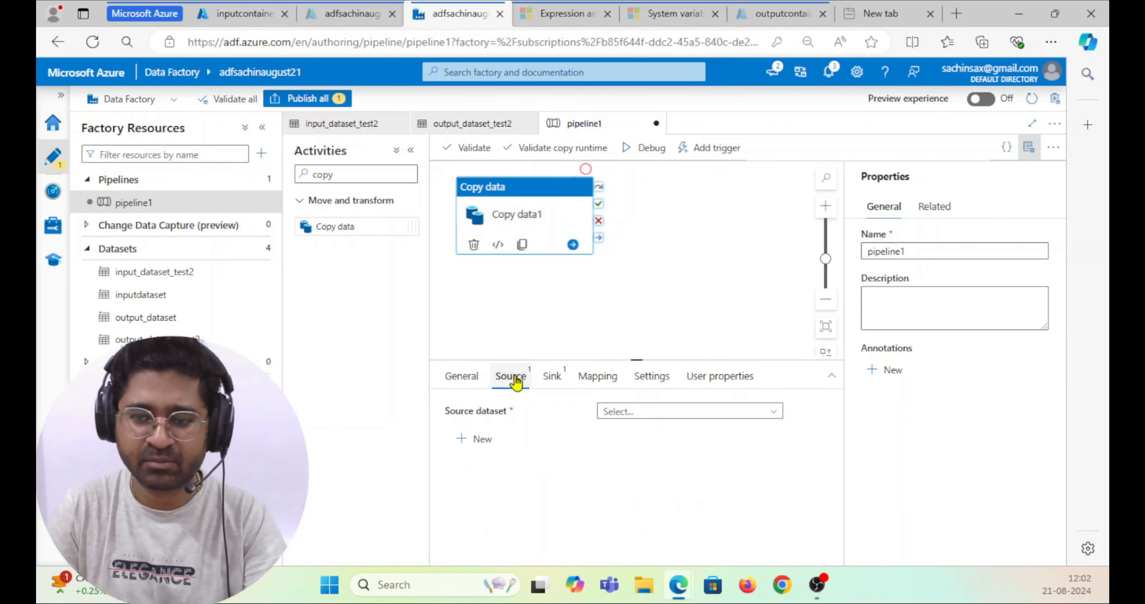
{"action": "left_click", "coordinate": [657, 417]}
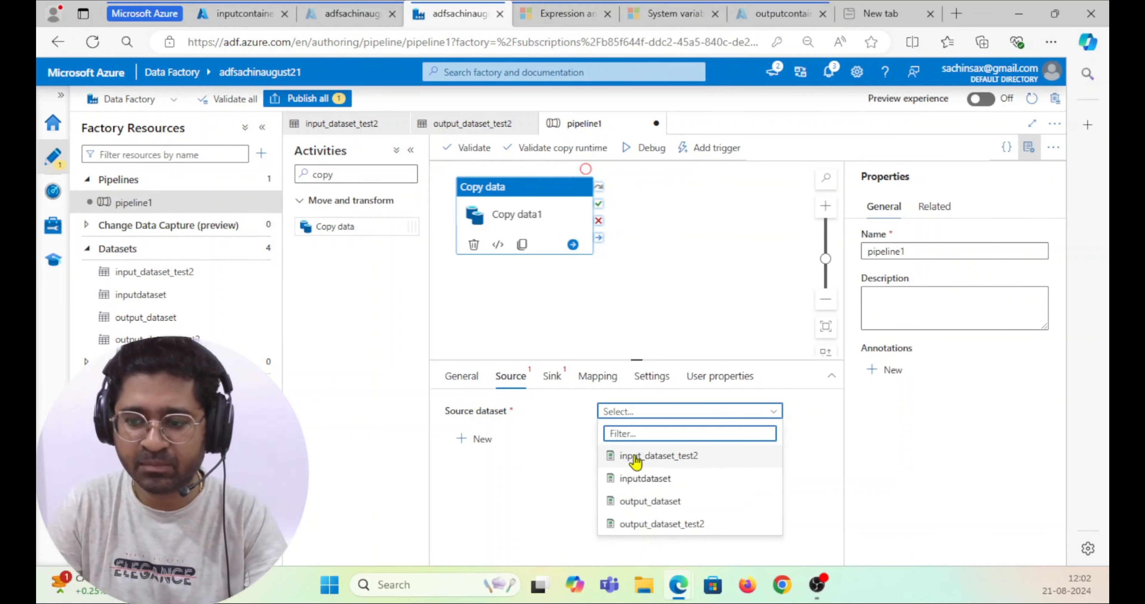
{"action": "left_click", "coordinate": [664, 459]}
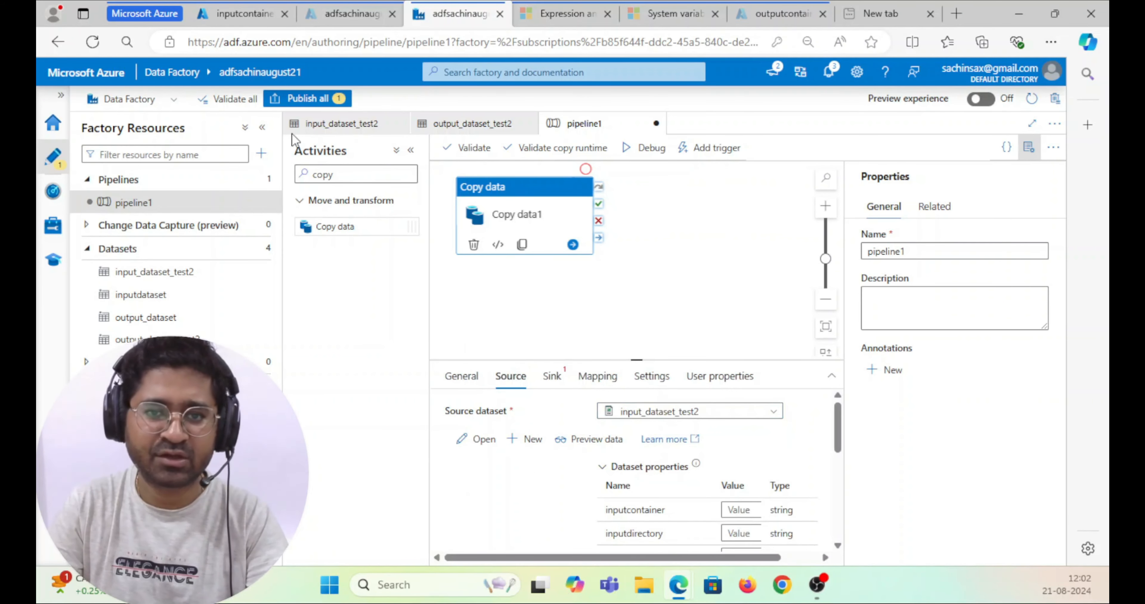
{"action": "left_click", "coordinate": [262, 128]}
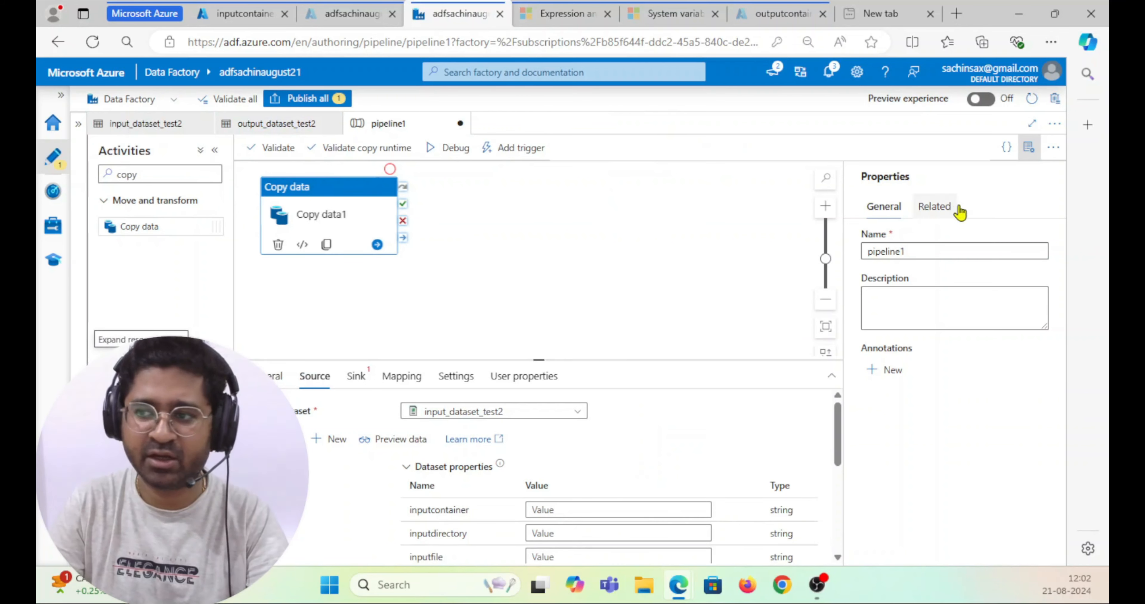
{"action": "left_click", "coordinate": [1029, 147]}
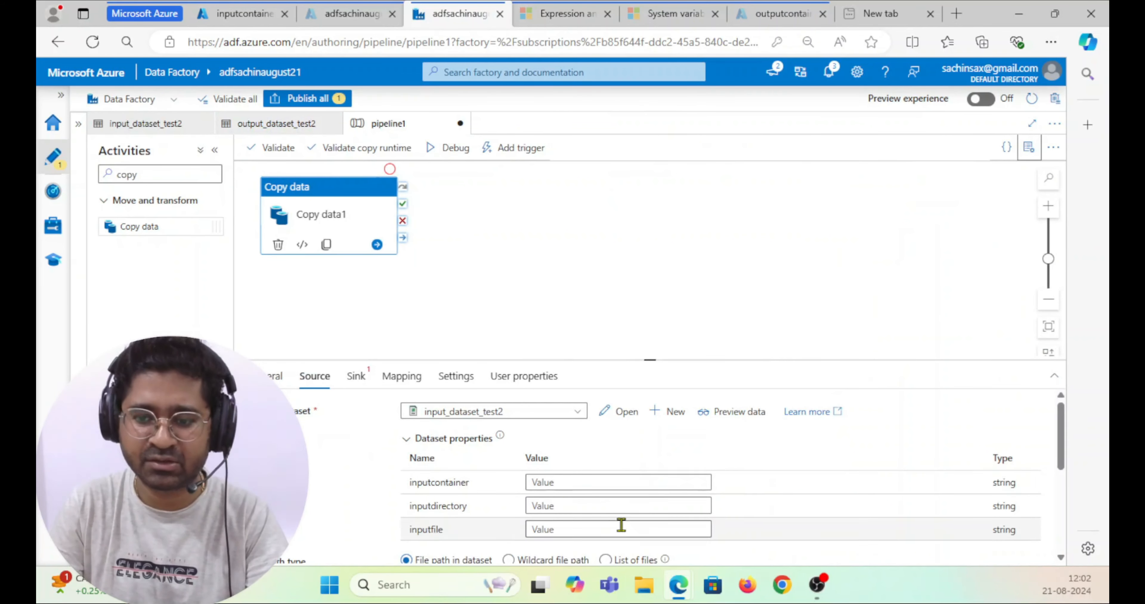
Copy the container name inputcontainertest2 from the Azure portal into the source dataset's inputcontainer value
{"action": "left_click", "coordinate": [556, 484]}
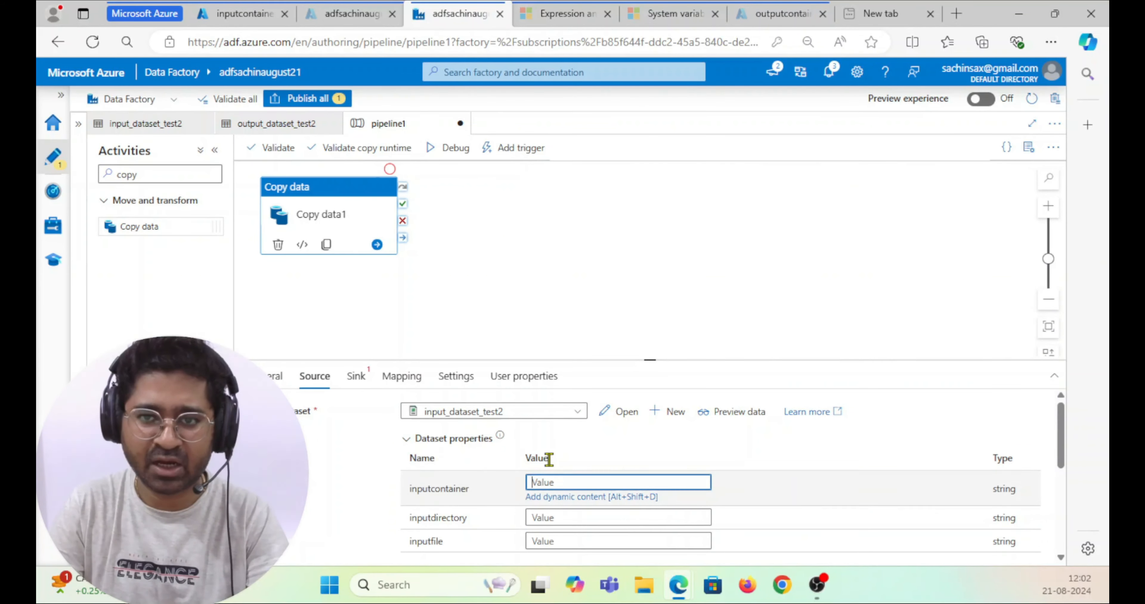
{"action": "left_click", "coordinate": [229, 8]}
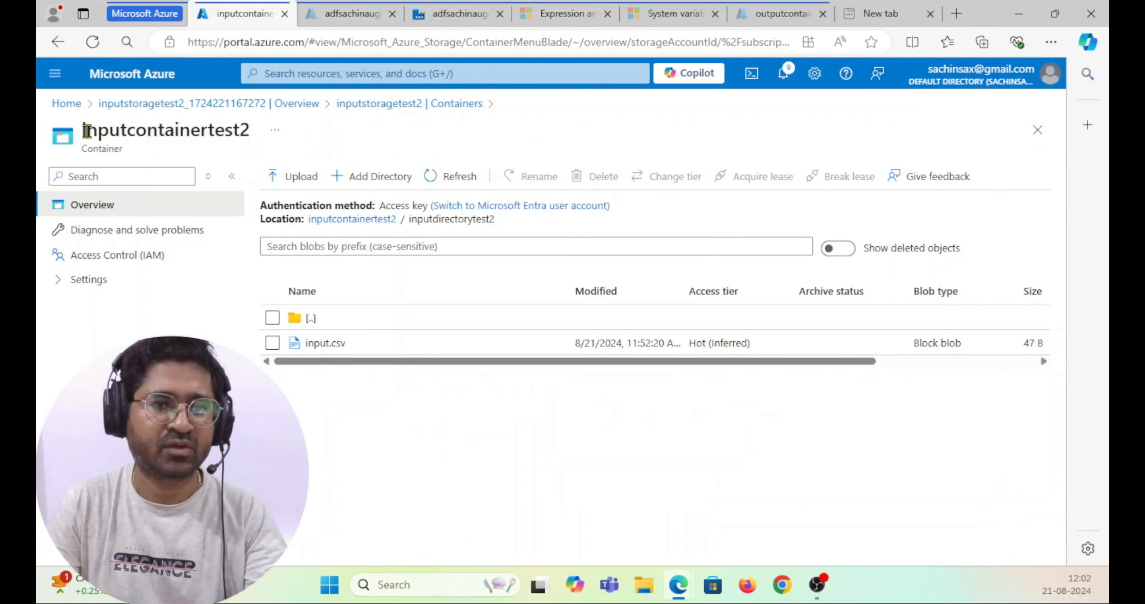
{"action": "left_click_drag", "start_coordinate": [82, 130], "coordinate": [252, 130]}
{"action": "key", "text": "ctrl+c"}
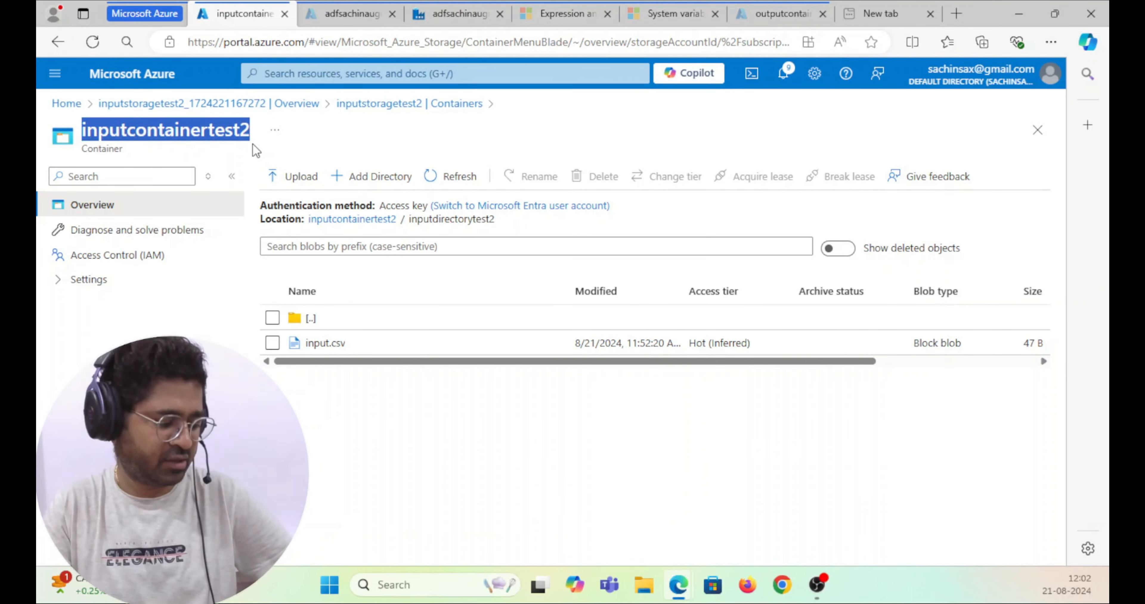
{"action": "left_click", "coordinate": [354, 16]}
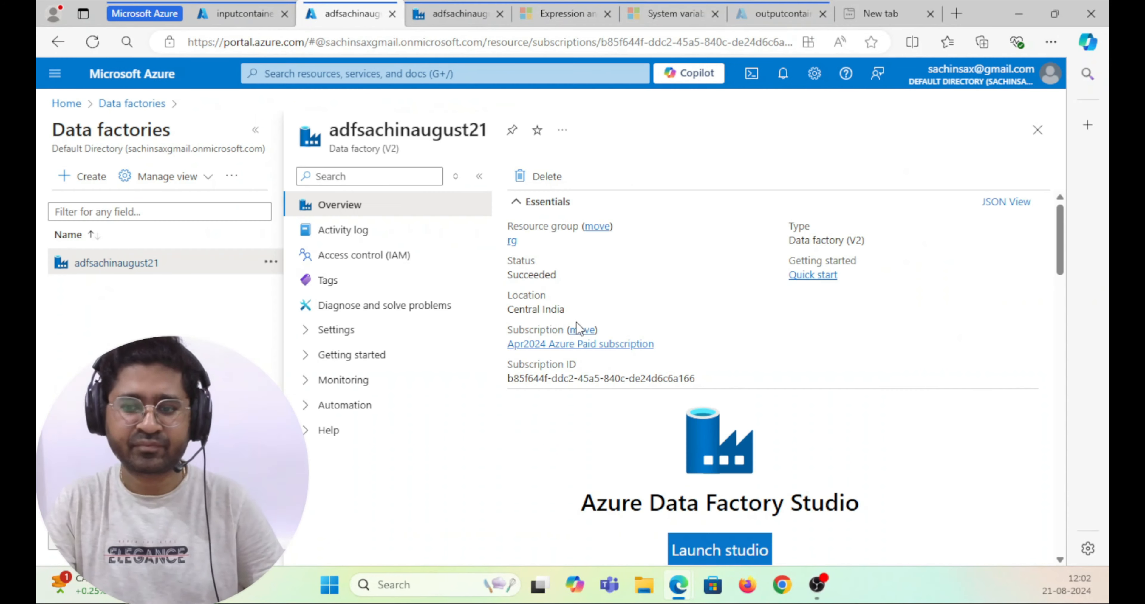
{"action": "left_click", "coordinate": [464, 18]}
{"action": "left_click", "coordinate": [567, 483]}
{"action": "key", "text": "ctrl+v"}
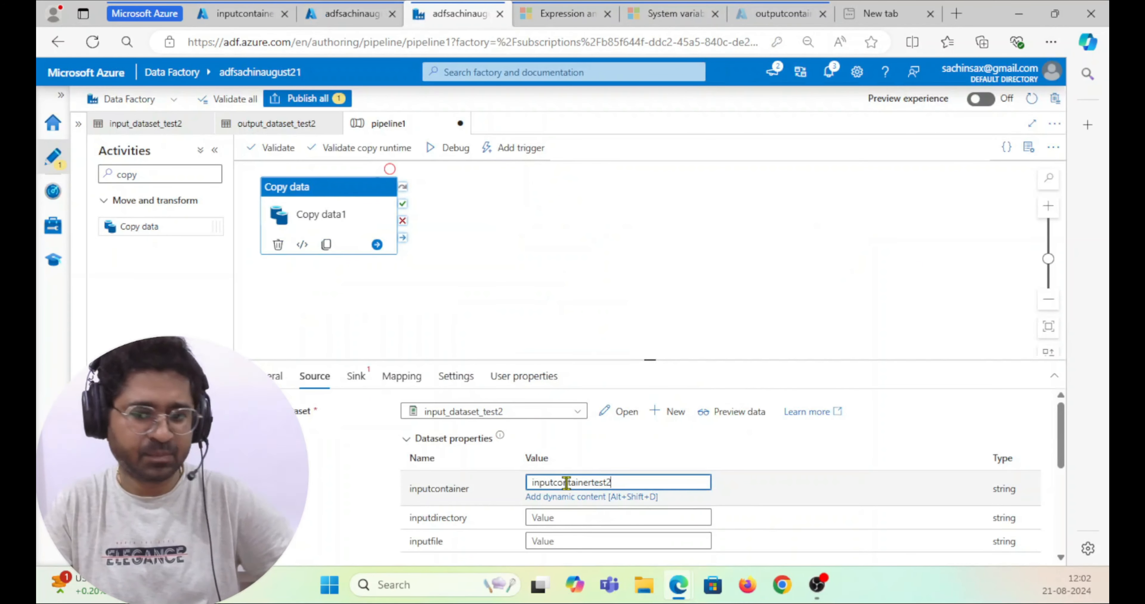
Set the source dataset's inputdirectory value to inputdirectorytest2, copying the directory name from the input container in the Azure portal
{"action": "left_click", "coordinate": [553, 520]}
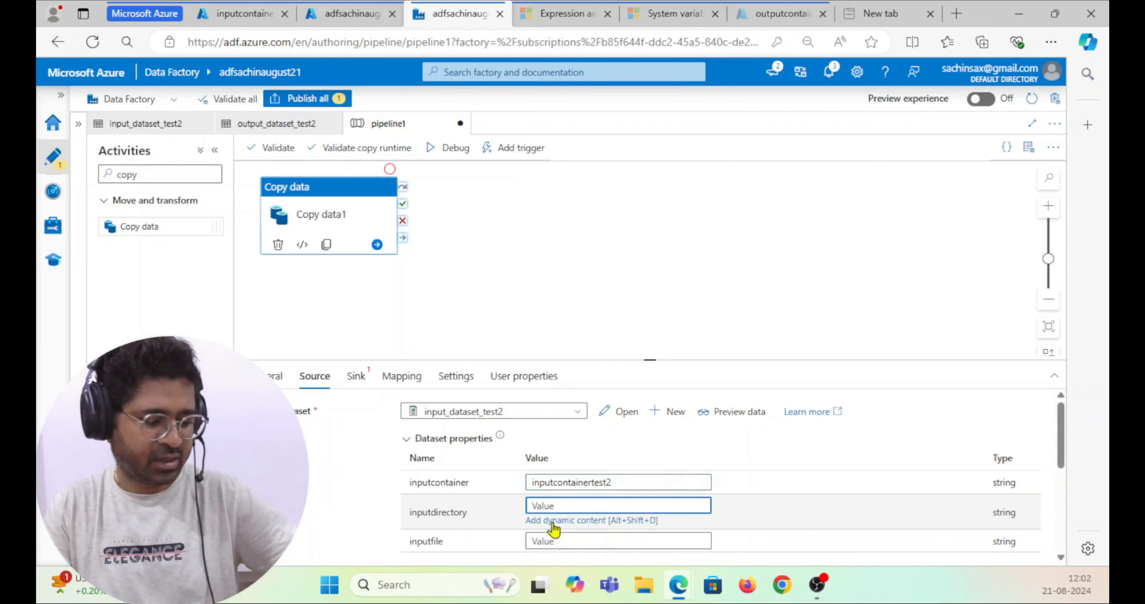
{"action": "key", "text": "ctrl+v"}
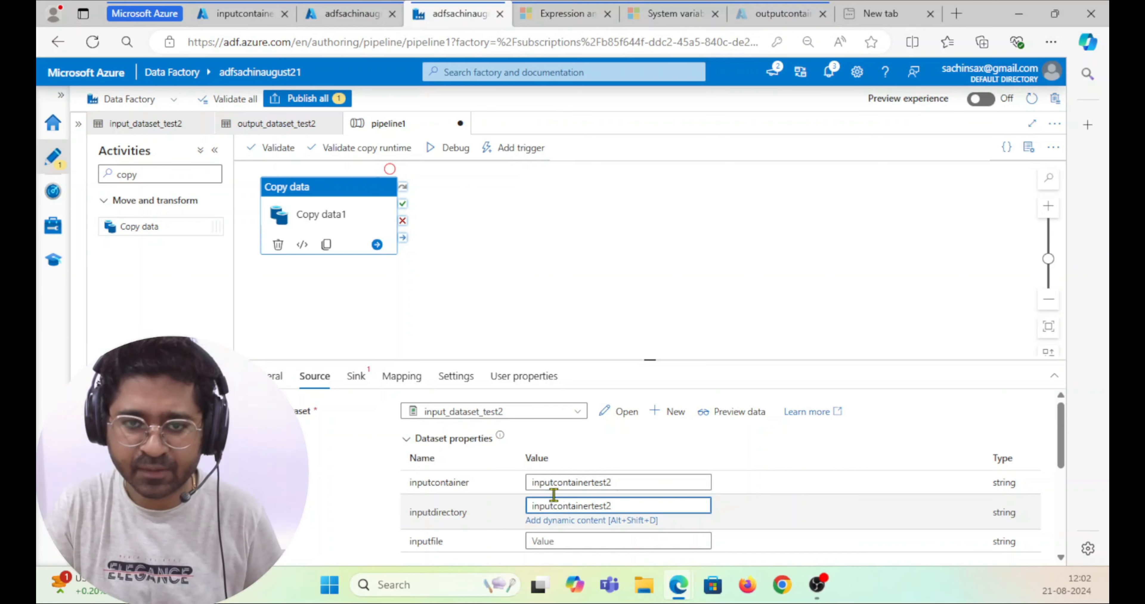
{"action": "left_click", "coordinate": [240, 14]}
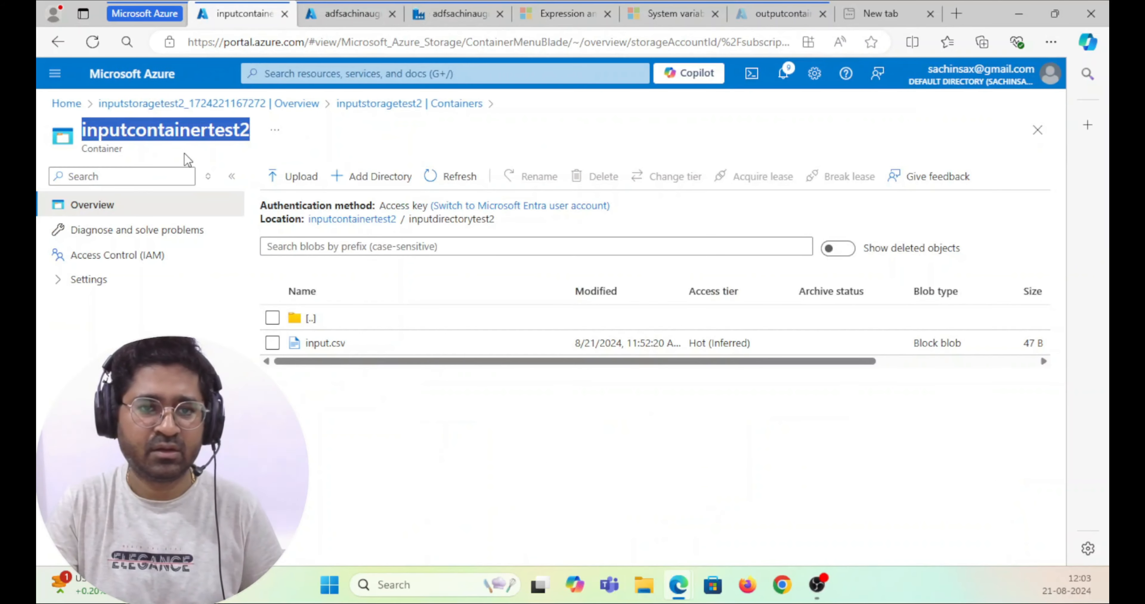
{"action": "left_click", "coordinate": [336, 224]}
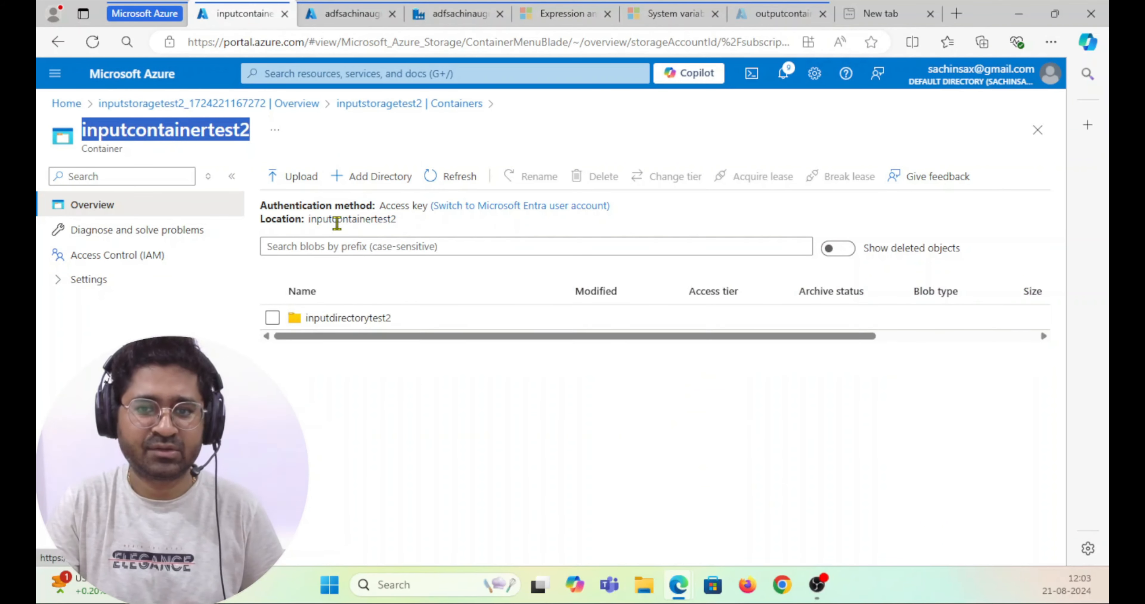
{"action": "left_click_drag", "start_coordinate": [403, 323], "coordinate": [306, 332]}
{"action": "key", "text": "ctrl+c"}
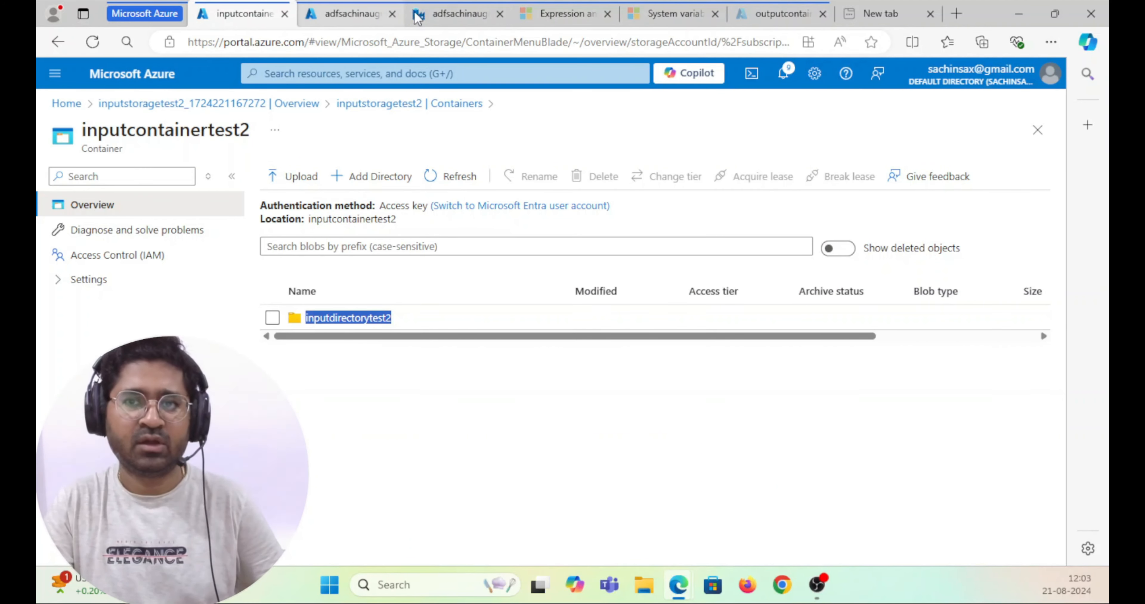
{"action": "left_click", "coordinate": [457, 14]}
{"action": "left_click_drag", "start_coordinate": [615, 506], "coordinate": [531, 507]}
{"action": "key", "text": "ctrl+v"}
Set the source dataset's inputfile value to input.csv, copying the file name from inputdirectorytest2 in the Azure portal
{"action": "left_click", "coordinate": [224, 16]}
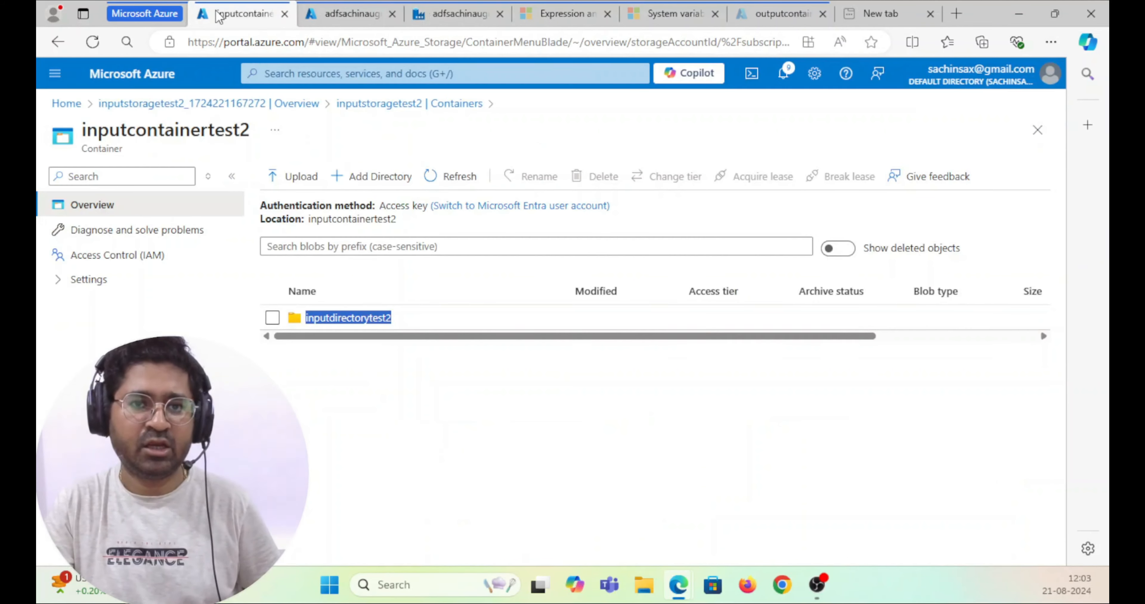
{"action": "left_click", "coordinate": [352, 327]}
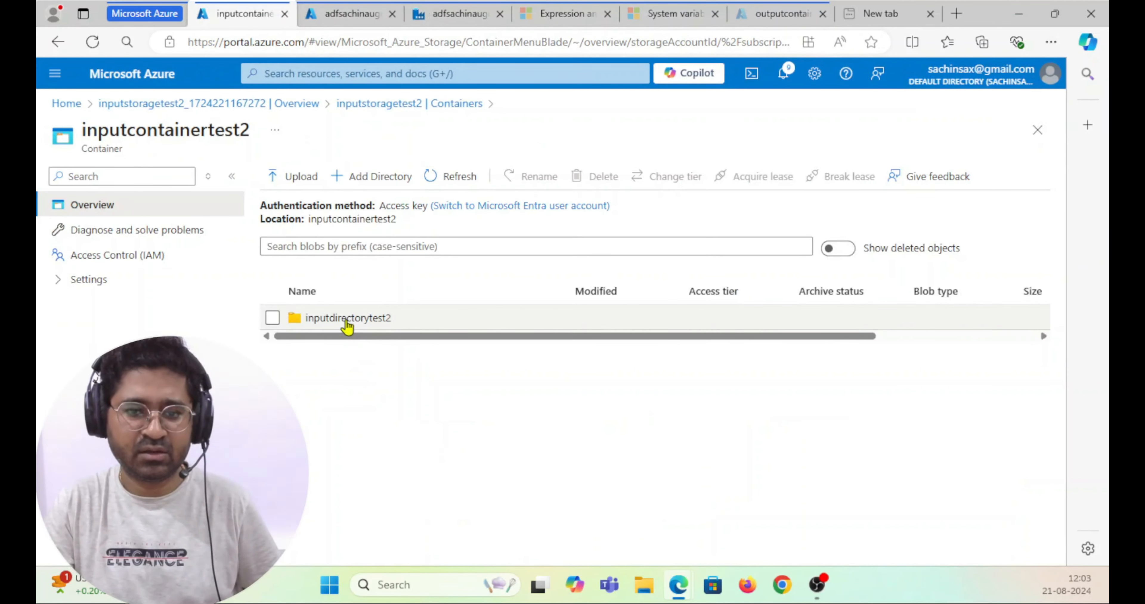
{"action": "left_click", "coordinate": [347, 322]}
{"action": "left_click_drag", "start_coordinate": [351, 345], "coordinate": [304, 346]}
{"action": "key", "text": "ctrl+c"}
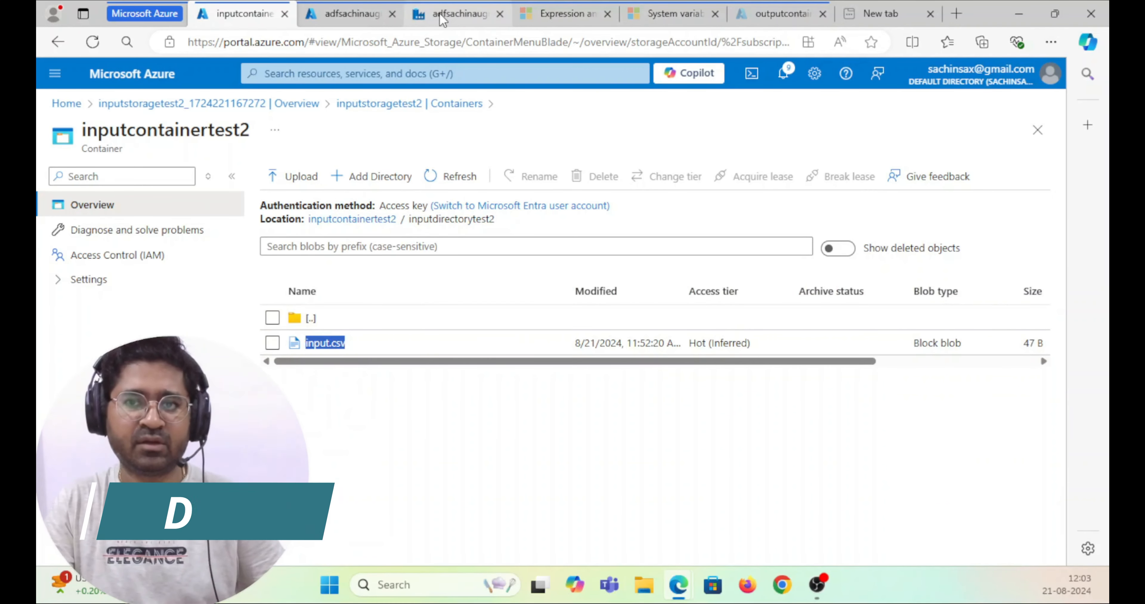
{"action": "left_click", "coordinate": [457, 13]}
{"action": "left_click", "coordinate": [574, 542]}
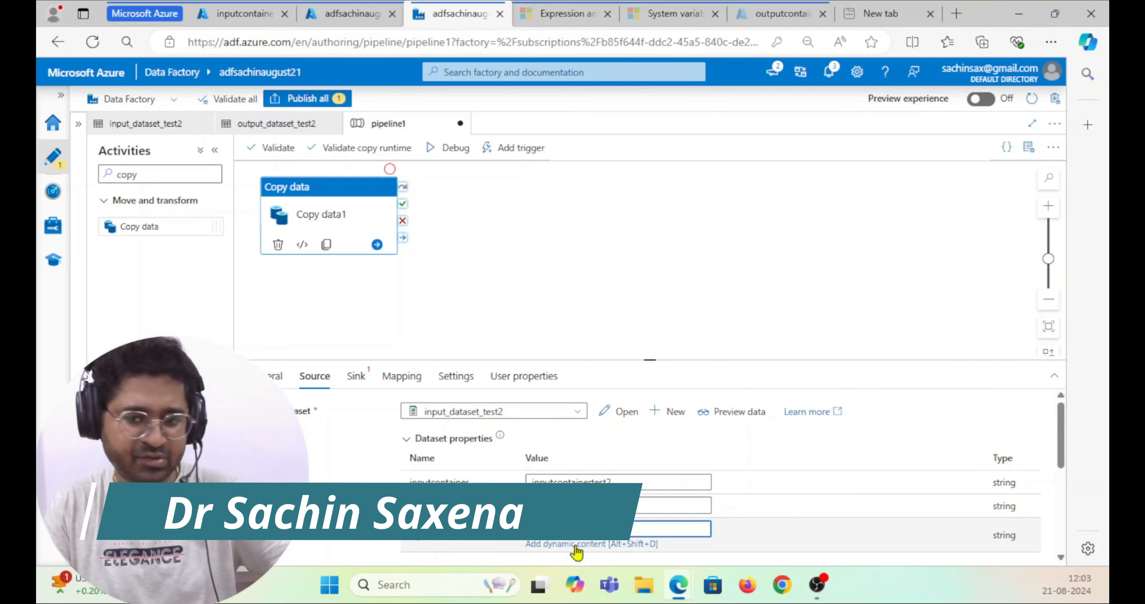
{"action": "key", "text": "ctrl+v"}
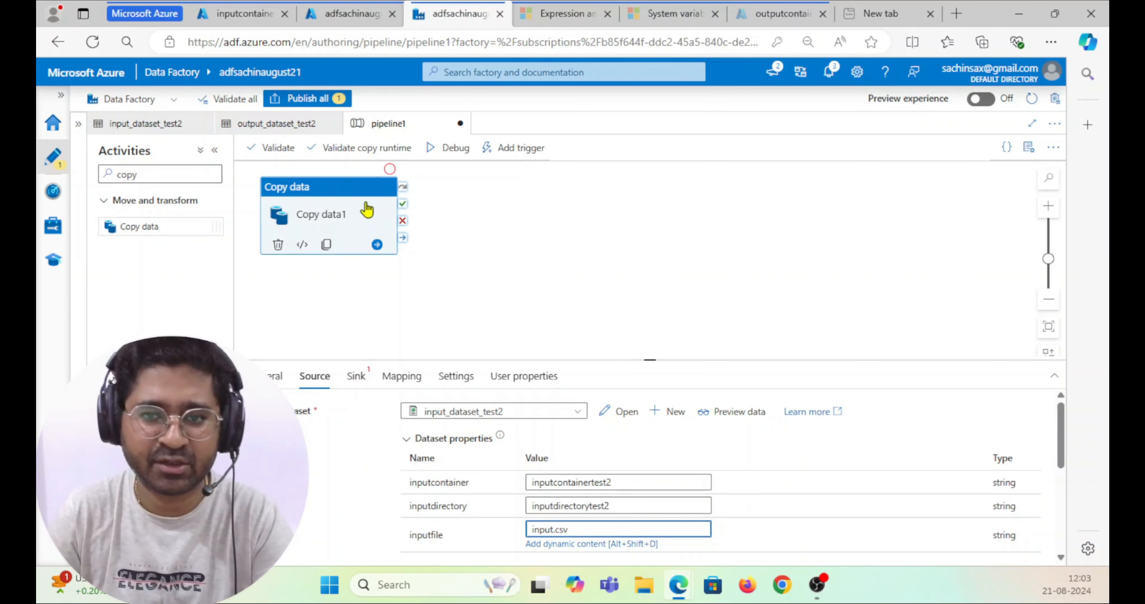
Set the Copy data activity's sink dataset to output_dataset_test2
{"action": "left_click", "coordinate": [358, 379]}
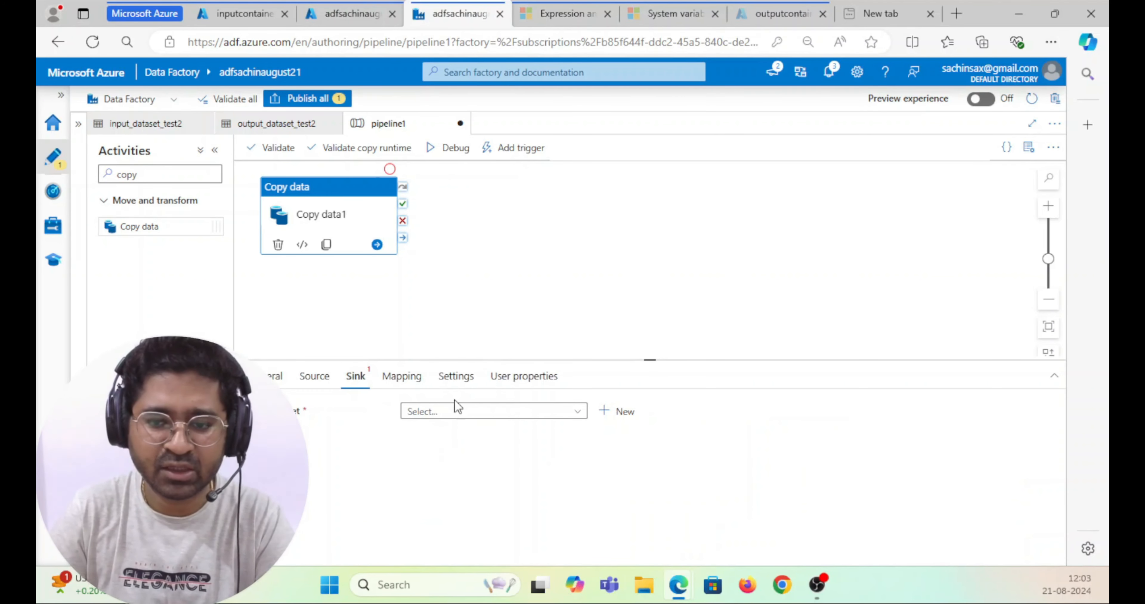
{"action": "left_click", "coordinate": [473, 412]}
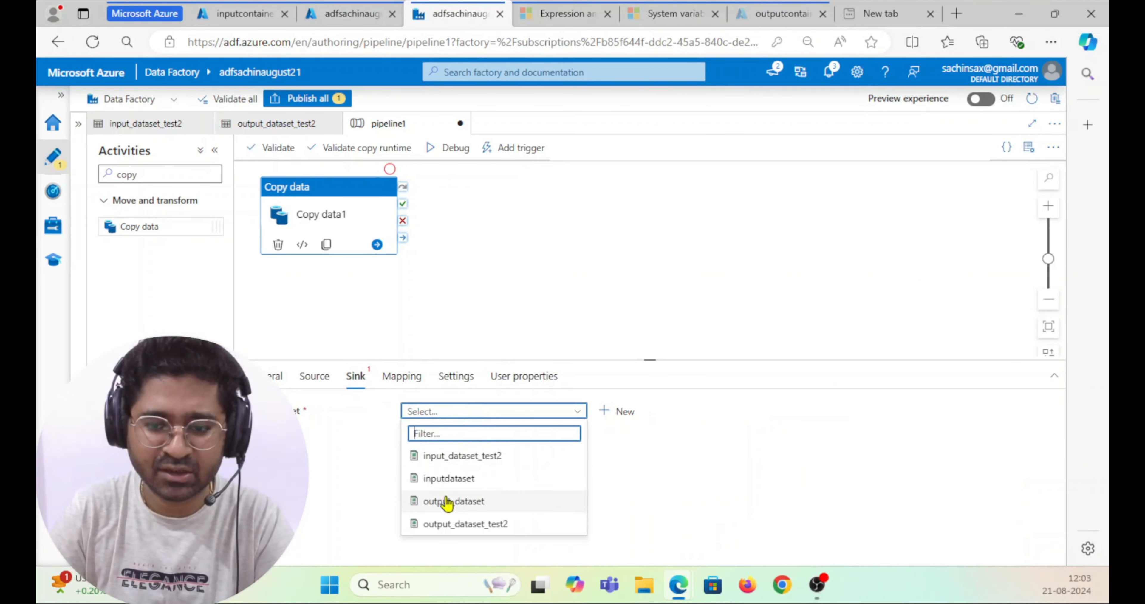
{"action": "left_click", "coordinate": [461, 529]}
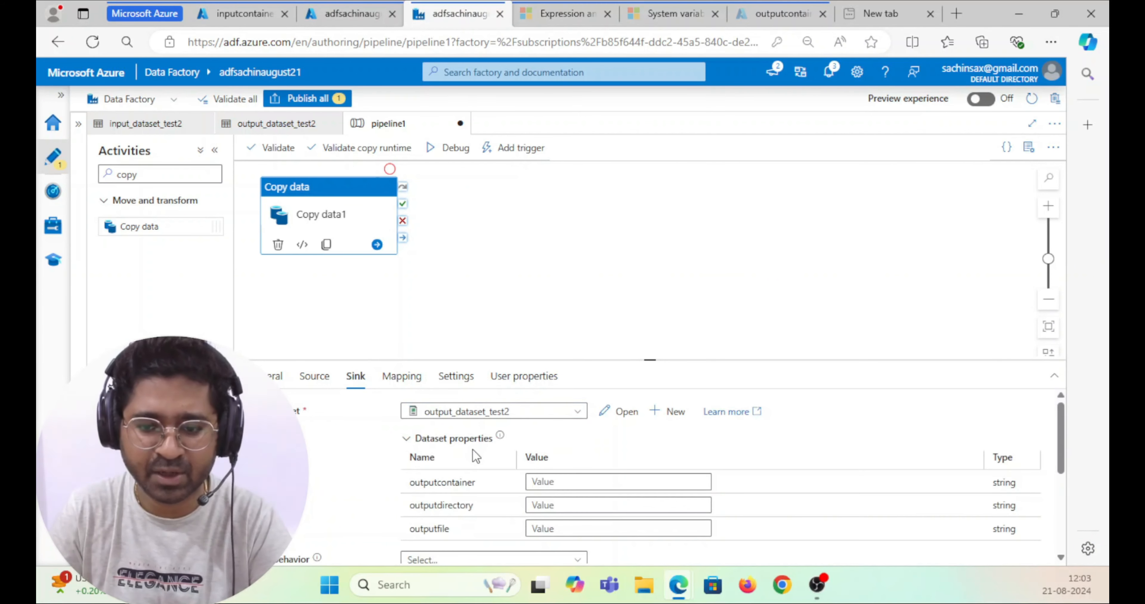
Copy the container name outputcontainertest2 from the Azure portal into the sink dataset's outputcontainer value
{"action": "scroll", "coordinate": [580, 420], "scroll_direction": "down", "scroll_amount": 2}
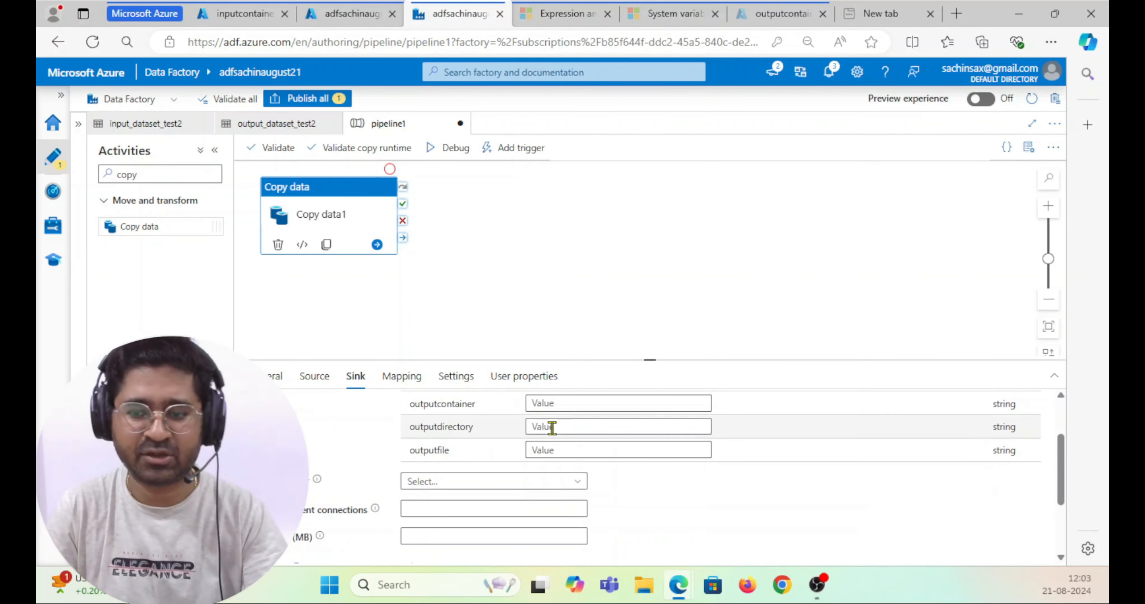
{"action": "left_click", "coordinate": [556, 405]}
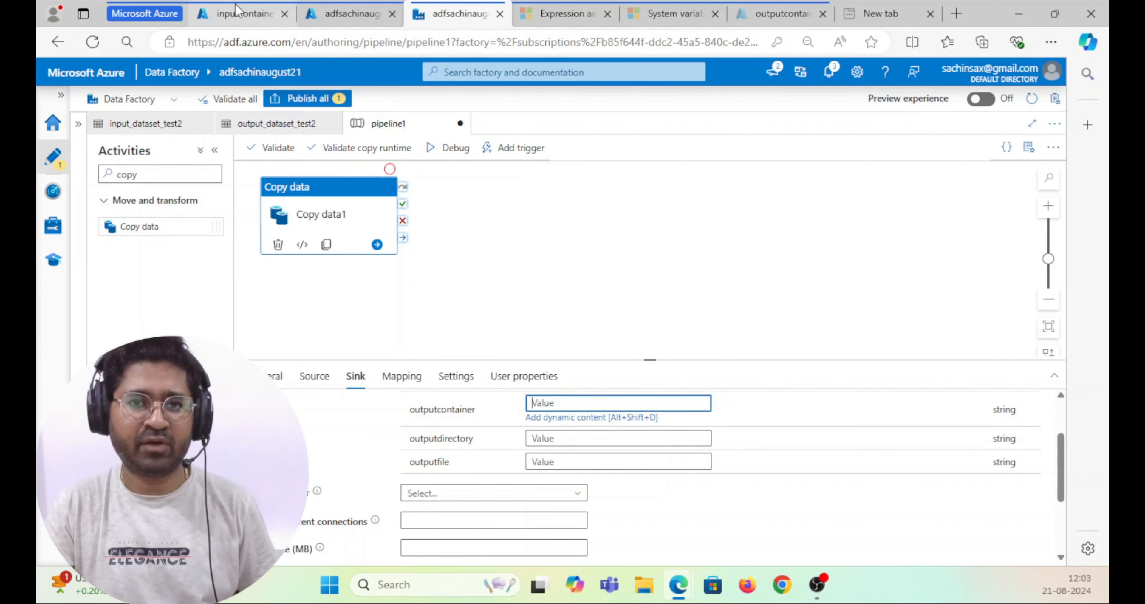
{"action": "left_click", "coordinate": [231, 18]}
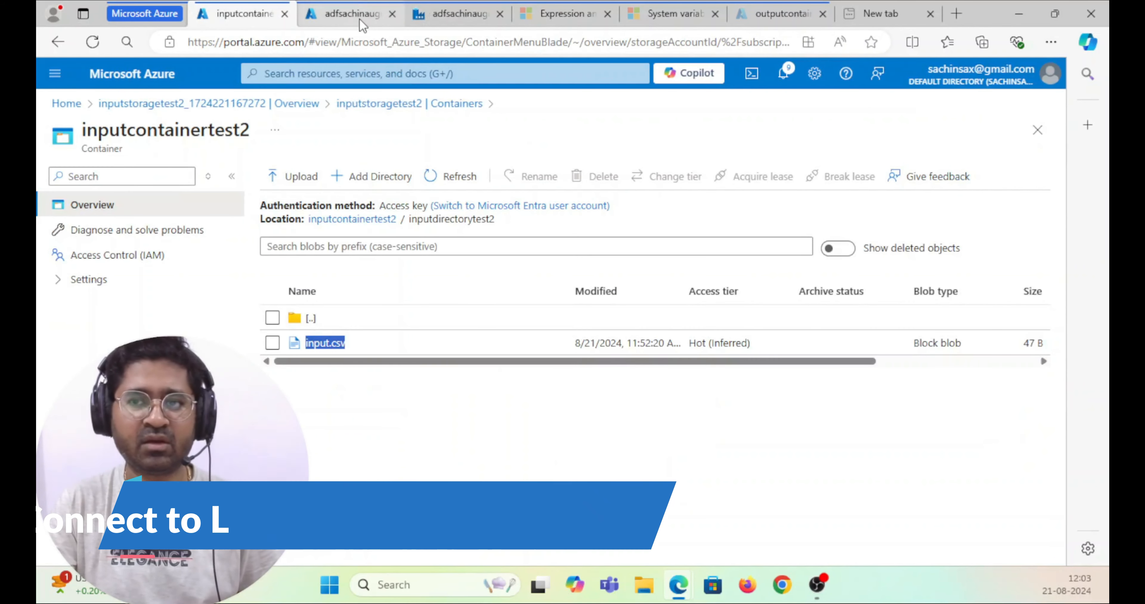
{"action": "left_click", "coordinate": [74, 105]}
{"action": "left_click", "coordinate": [782, 16]}
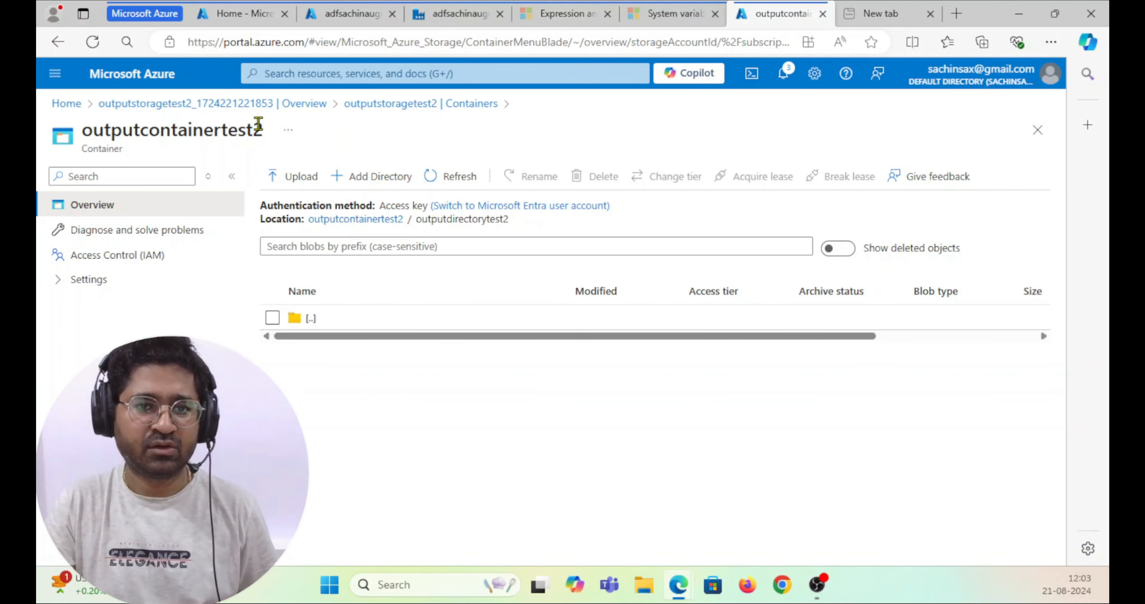
{"action": "left_click_drag", "start_coordinate": [262, 139], "coordinate": [80, 133]}
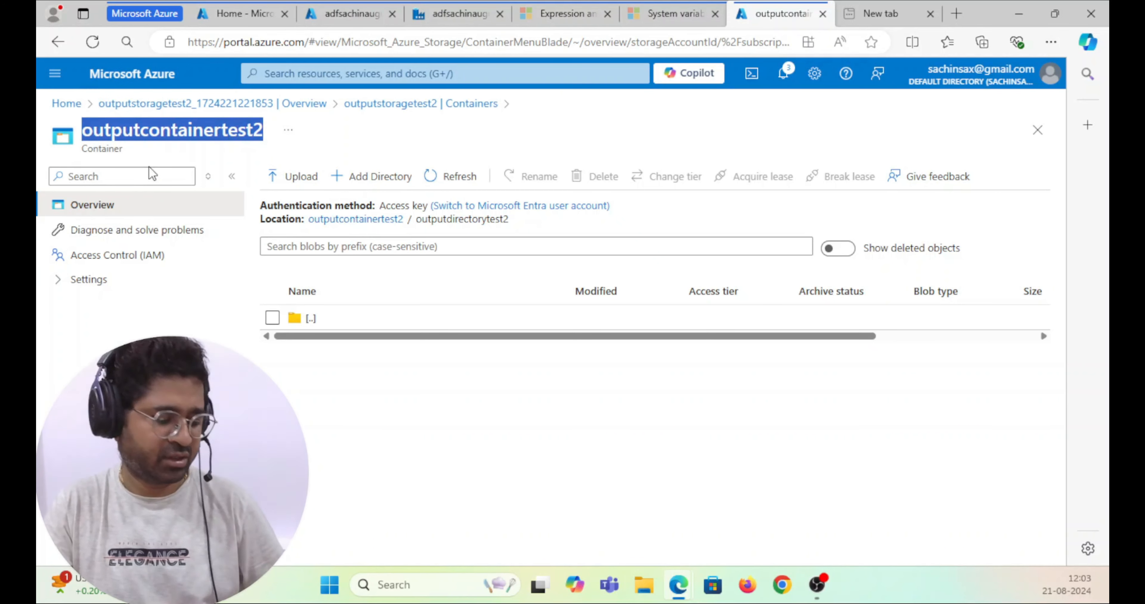
{"action": "left_click", "coordinate": [449, 15]}
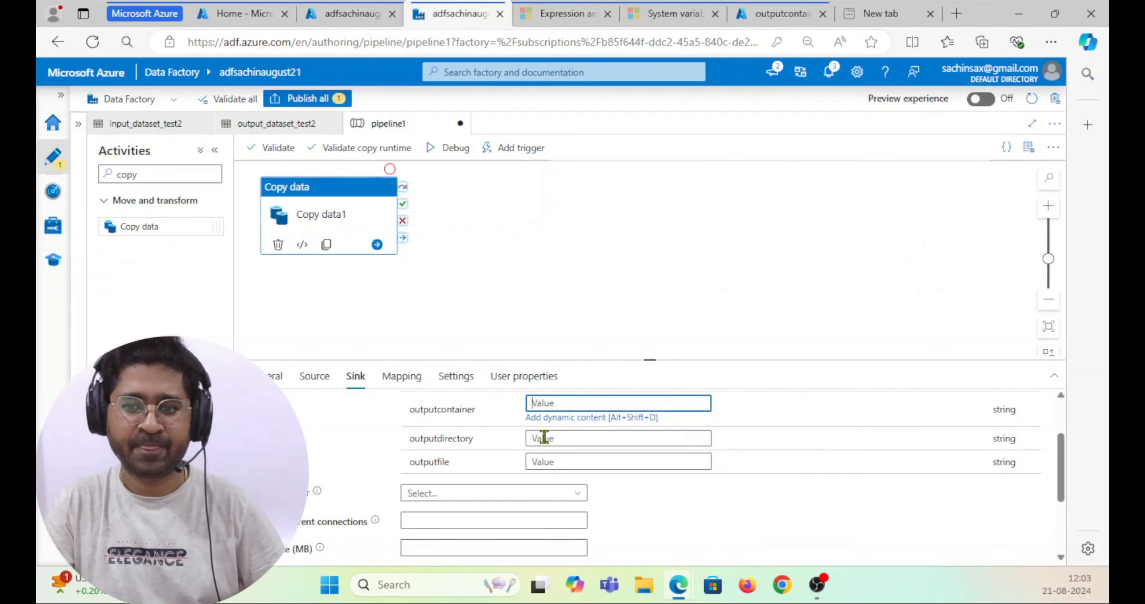
{"action": "key", "text": "ctrl+v"}
Set the sink dataset's outputdirectory value to outputdirectorytest2, copying the directory name from the output container in the Azure portal
{"action": "left_click", "coordinate": [782, 13]}
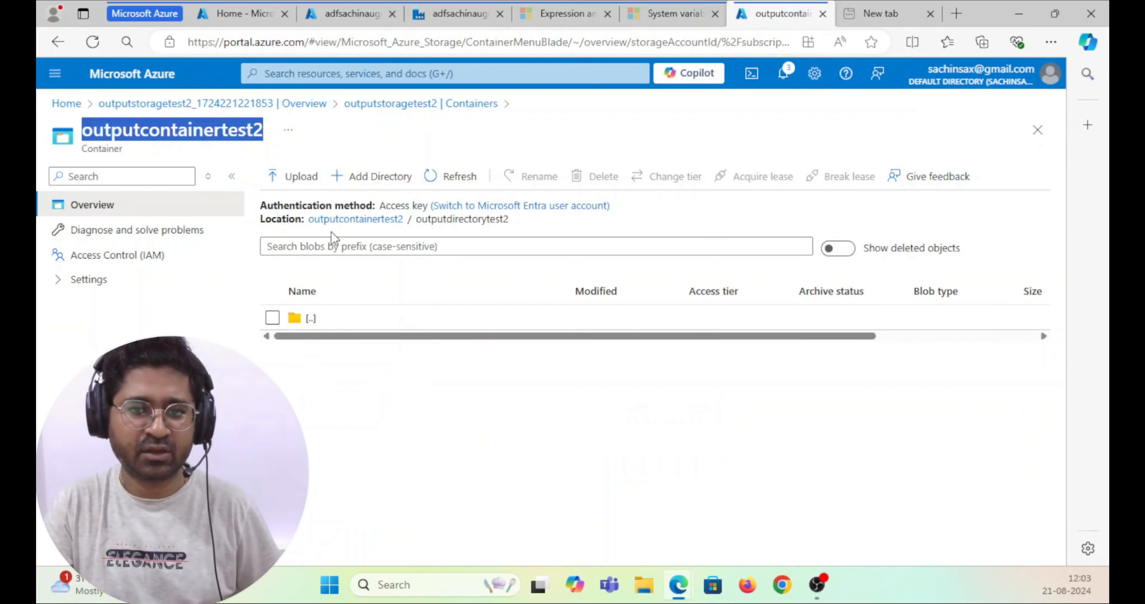
{"action": "left_click", "coordinate": [338, 220]}
{"action": "left_click_drag", "start_coordinate": [402, 319], "coordinate": [302, 319]}
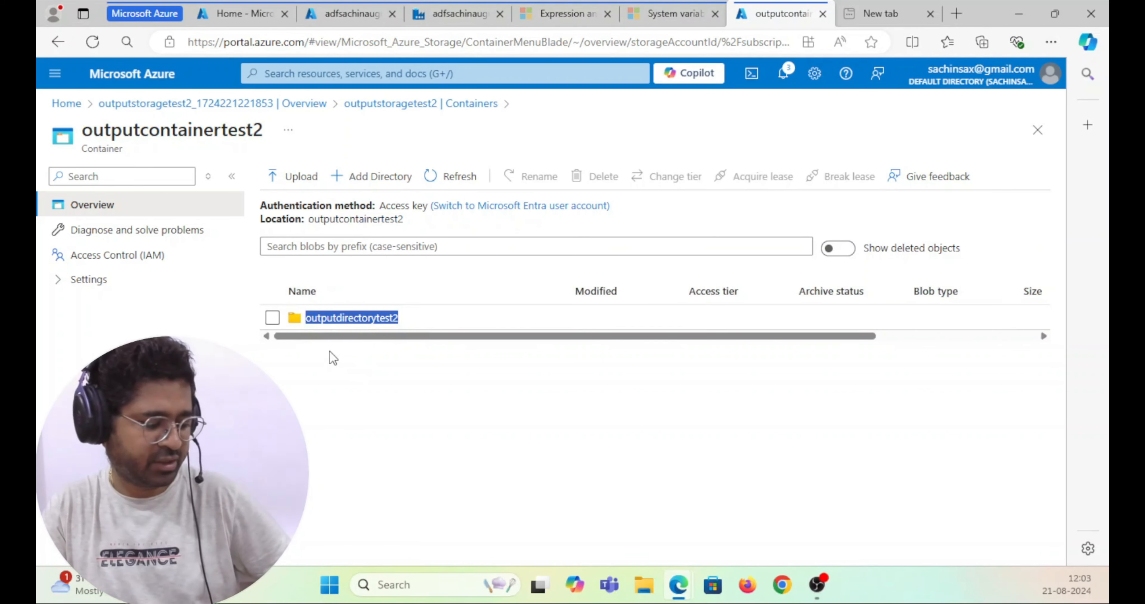
{"action": "left_click", "coordinate": [458, 14]}
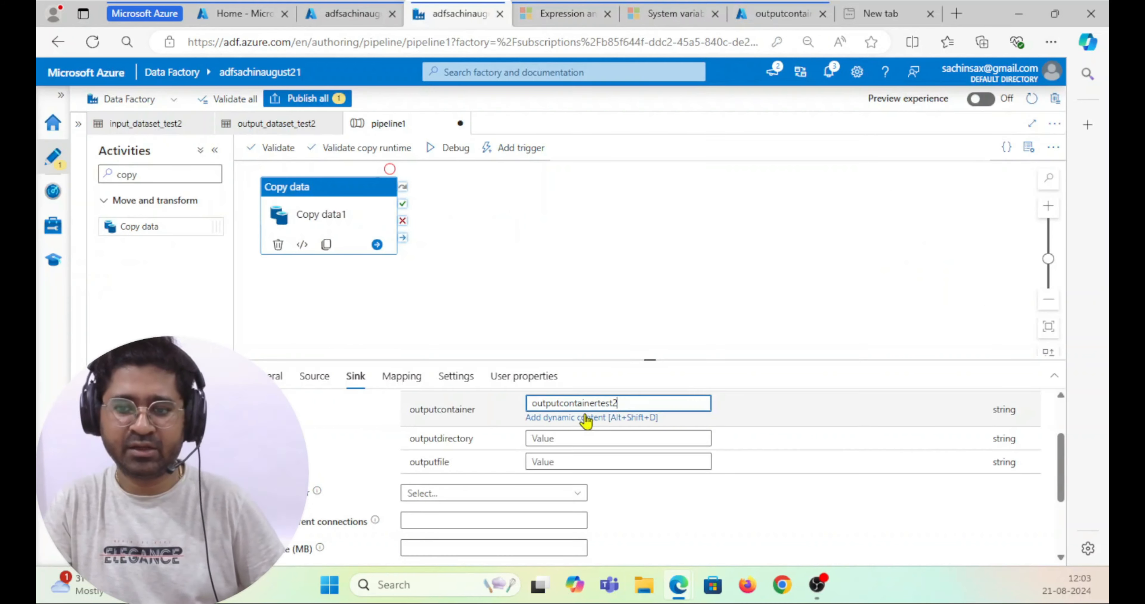
{"action": "left_click", "coordinate": [551, 444]}
{"action": "key", "text": "ctrl+v"}
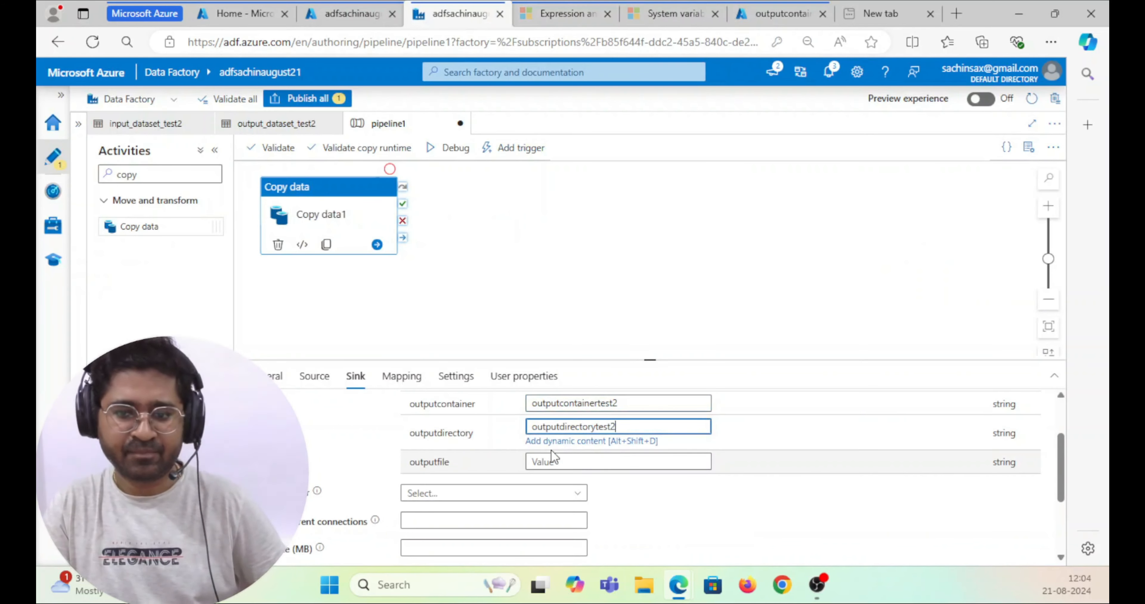
Set the sink dataset's outputfile value to output.csv and deselect the Copy data activity
{"action": "left_click", "coordinate": [544, 463]}
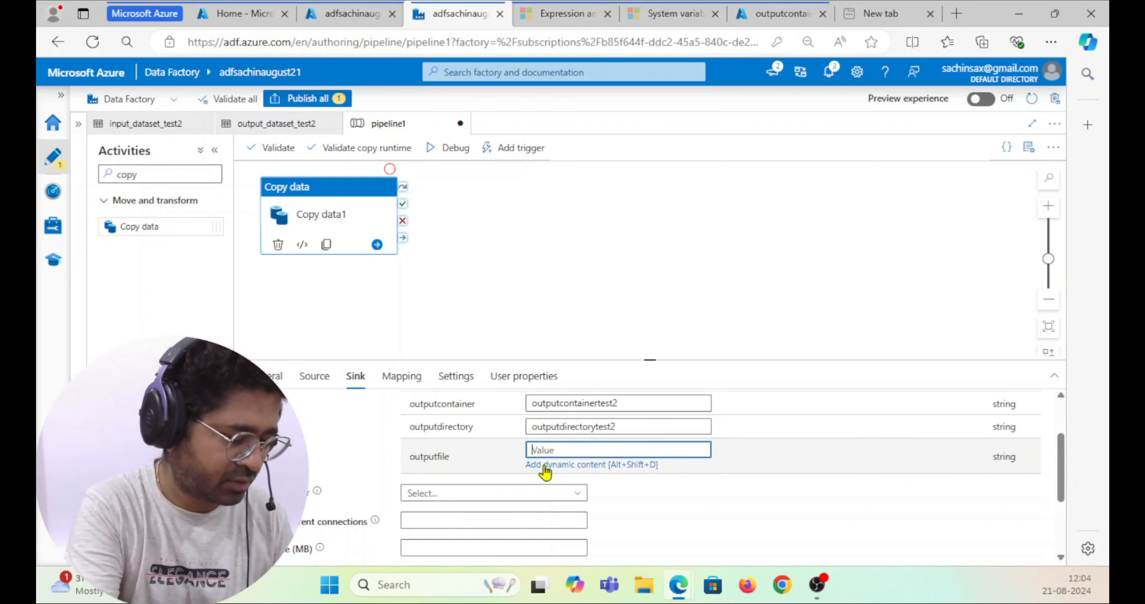
{"action": "type", "text": "output"}
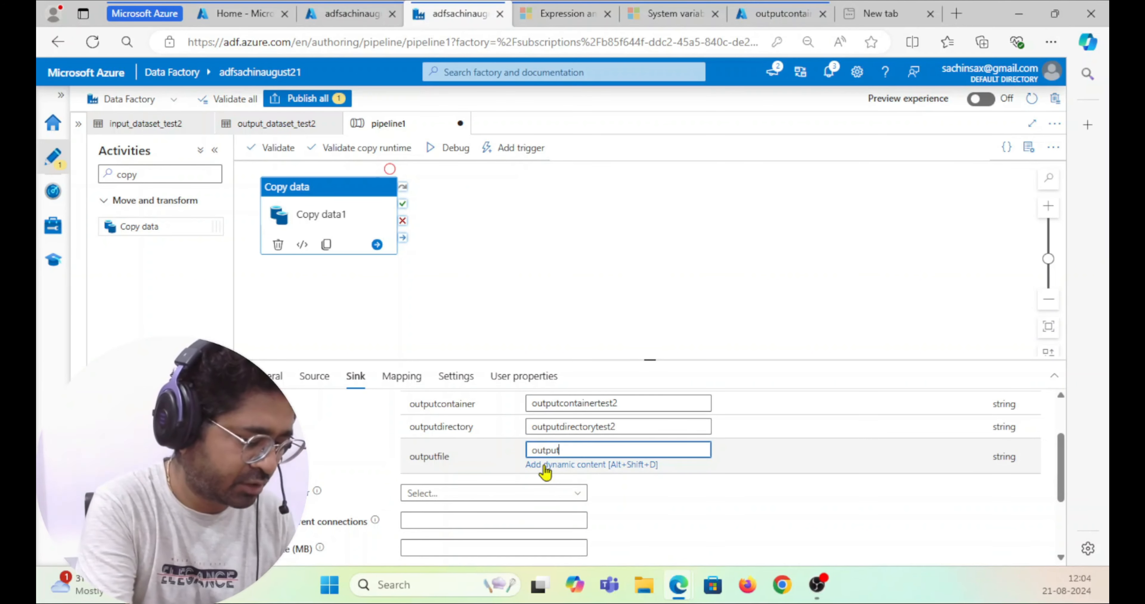
{"action": "type", "text": ".csv"}
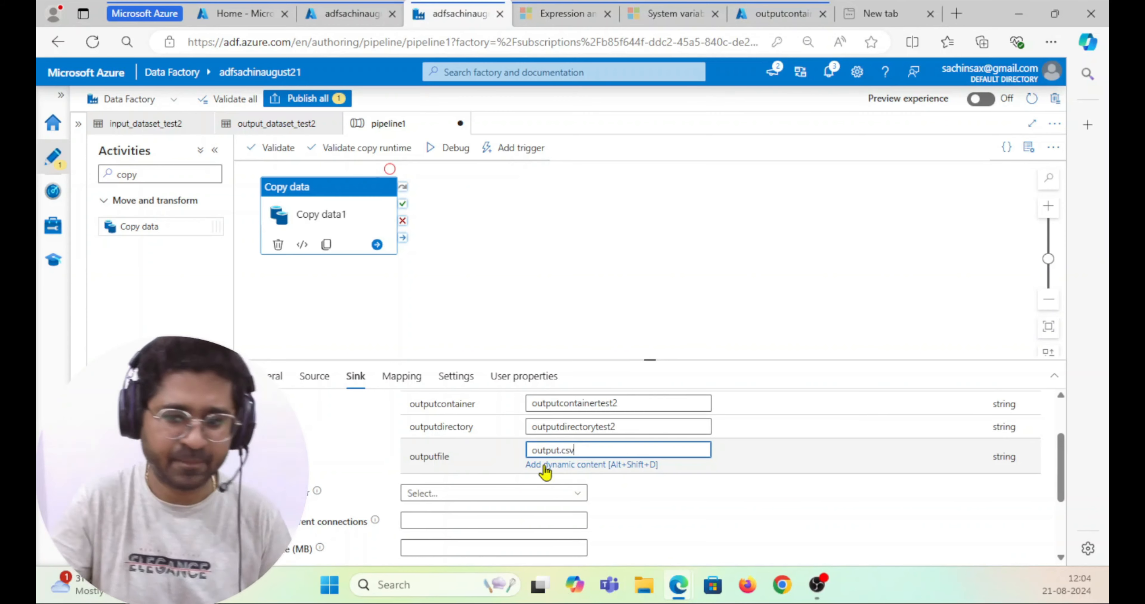
{"action": "left_click", "coordinate": [467, 217]}
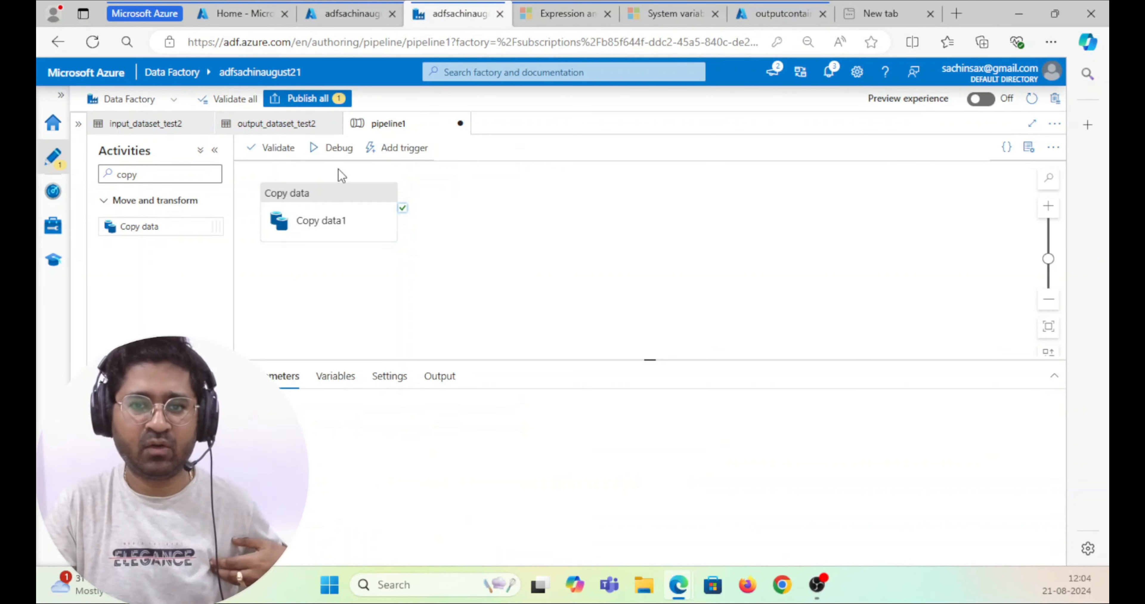
Publish the pending pipeline changes to the factory and validate pipeline1
{"action": "left_click", "coordinate": [308, 98]}
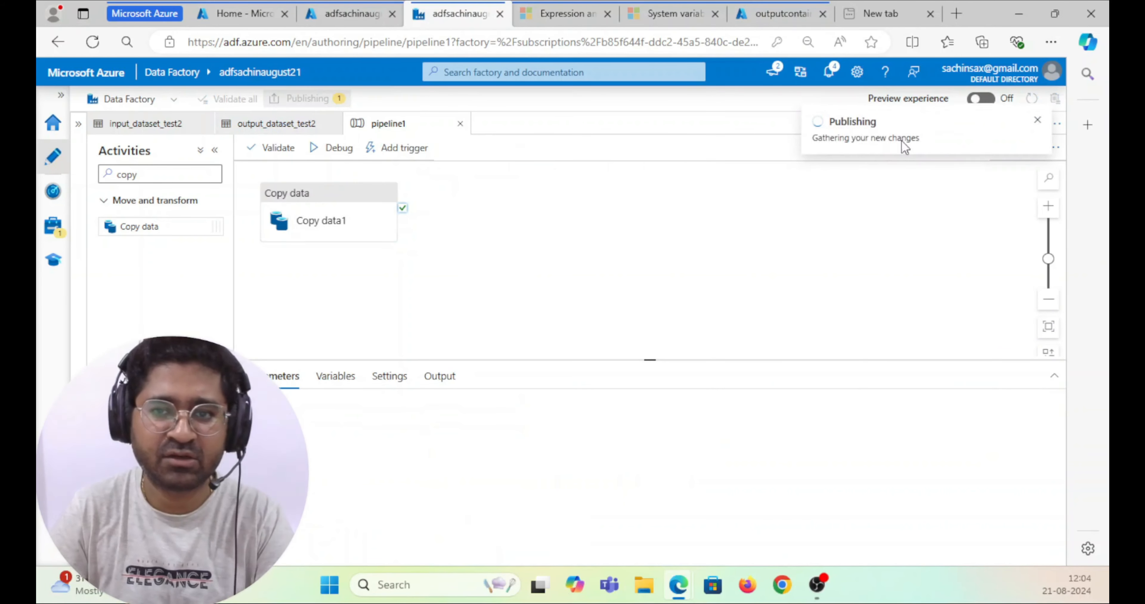
{"action": "left_click", "coordinate": [665, 547]}
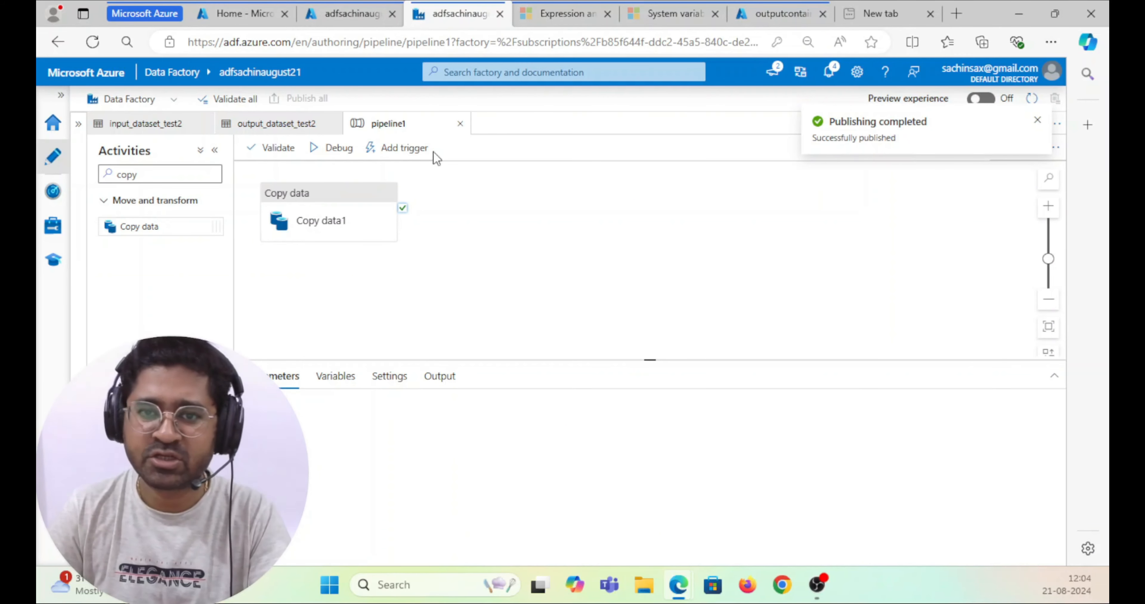
{"action": "left_click", "coordinate": [276, 150]}
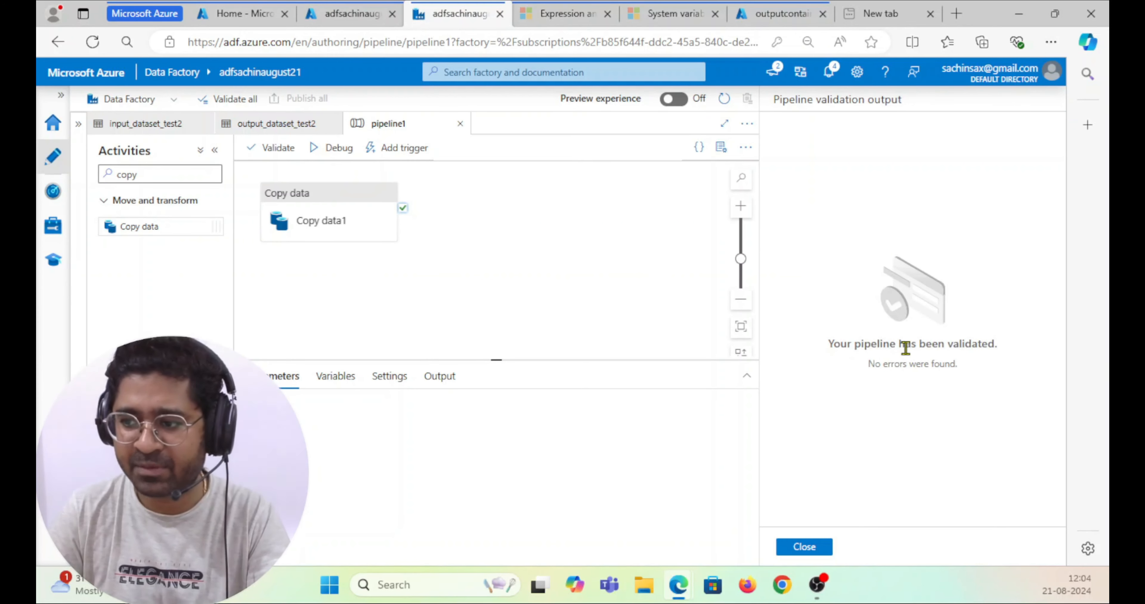
{"action": "left_click", "coordinate": [811, 548]}
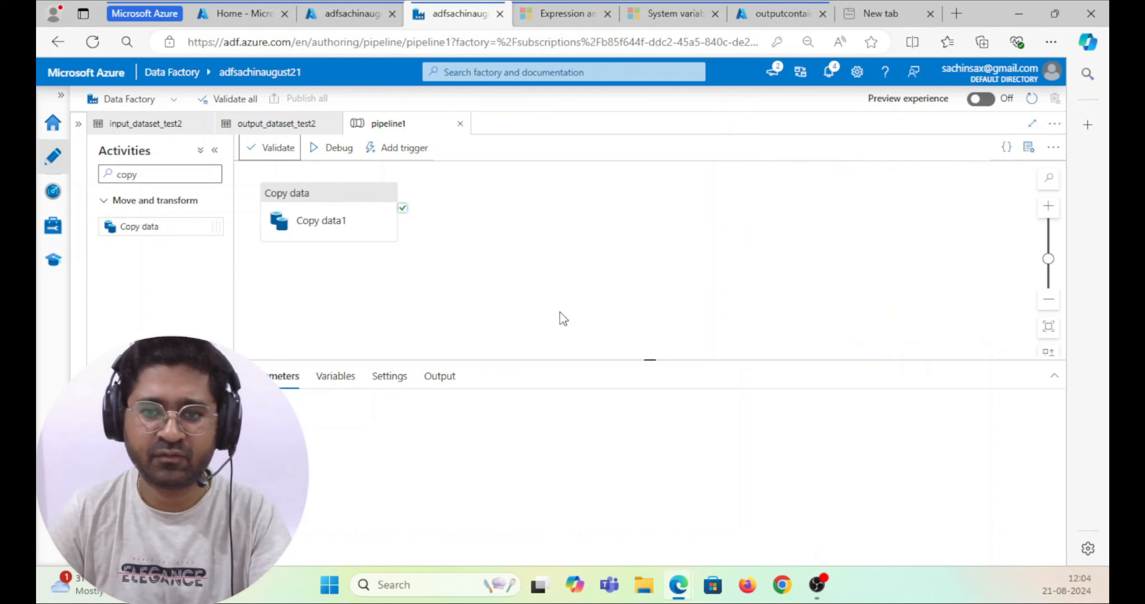
Run pipeline1 in debug mode and monitor the run's status, looking at the output container in the Azure portal meanwhile
{"action": "left_click", "coordinate": [329, 150]}
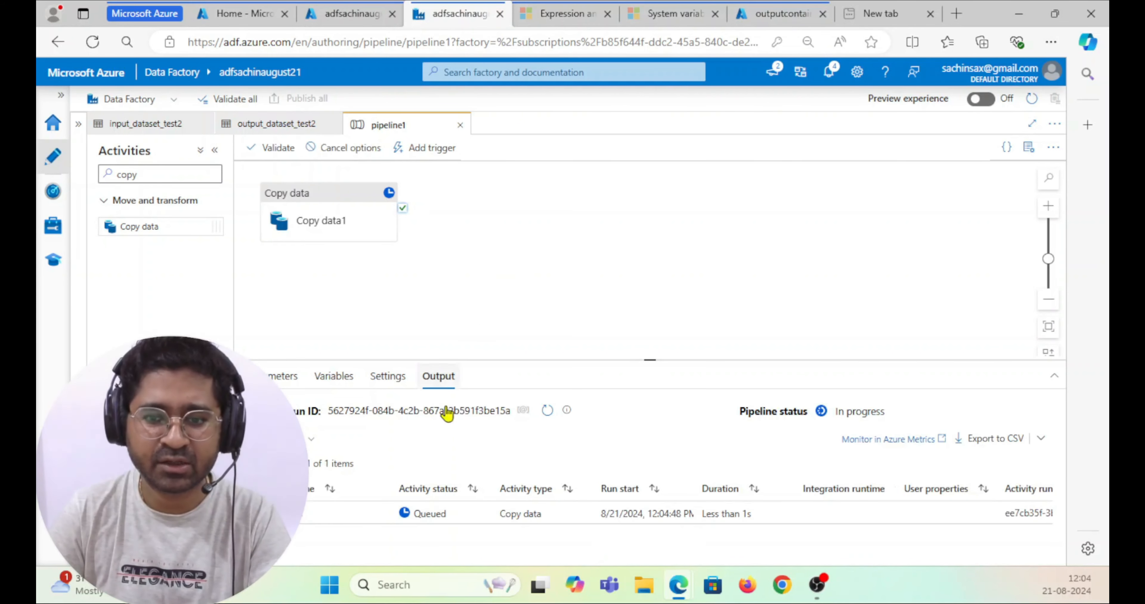
{"action": "left_click", "coordinate": [544, 411]}
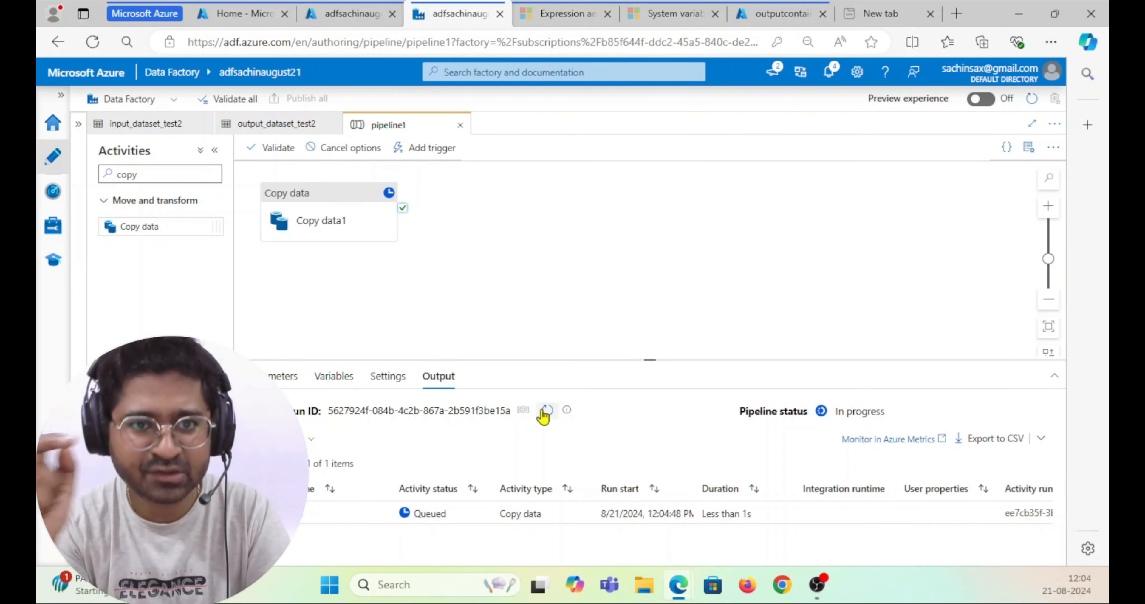
{"action": "left_click", "coordinate": [764, 17]}
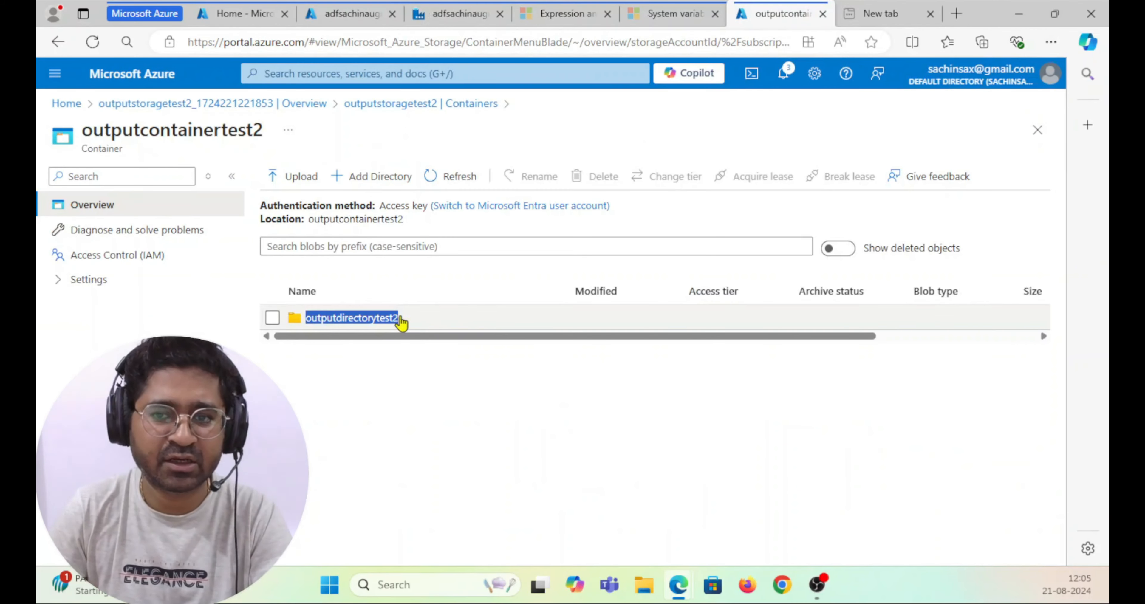
{"action": "left_click", "coordinate": [444, 18]}
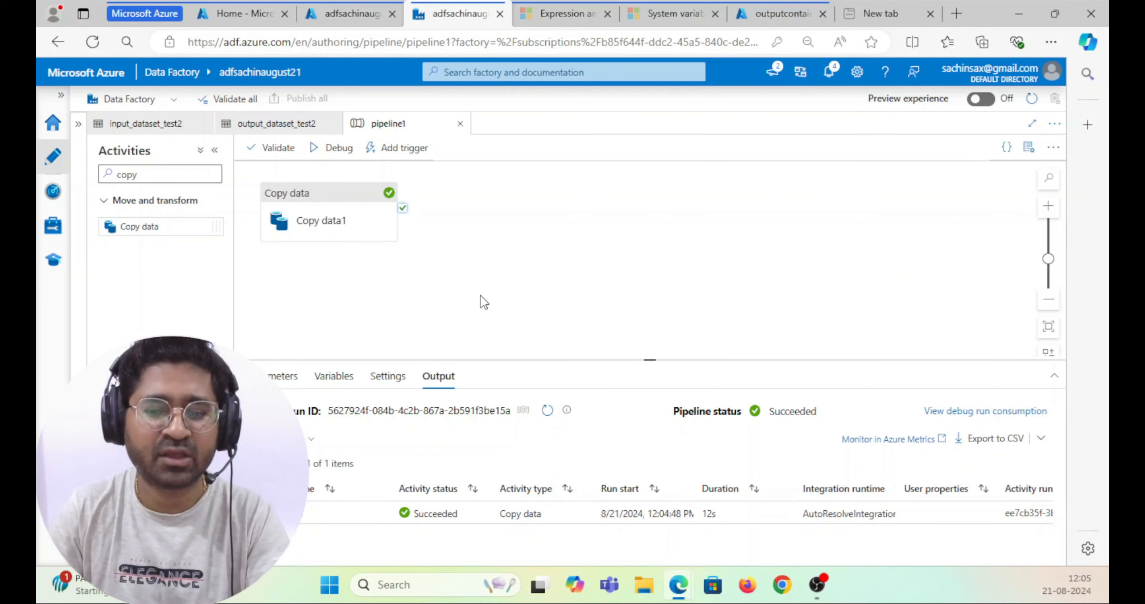
Examine the output JSON and the copy performance details of the Copy data1 activity run
{"action": "mouse_move", "coordinate": [427, 518]}
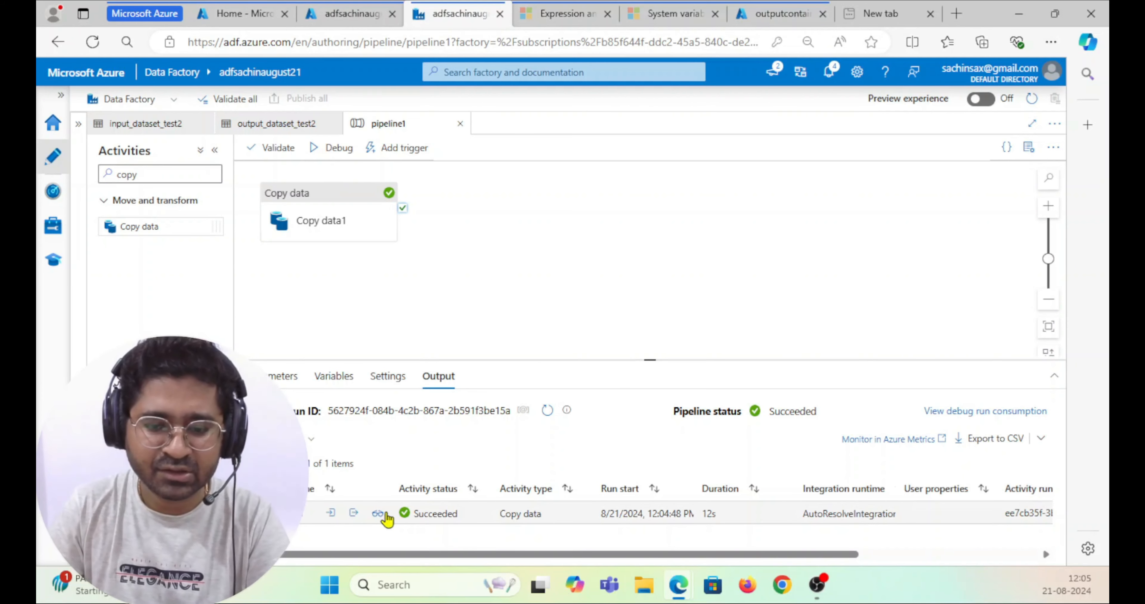
{"action": "left_click", "coordinate": [355, 516]}
{"action": "scroll", "coordinate": [321, 412], "scroll_direction": "down", "scroll_amount": 10}
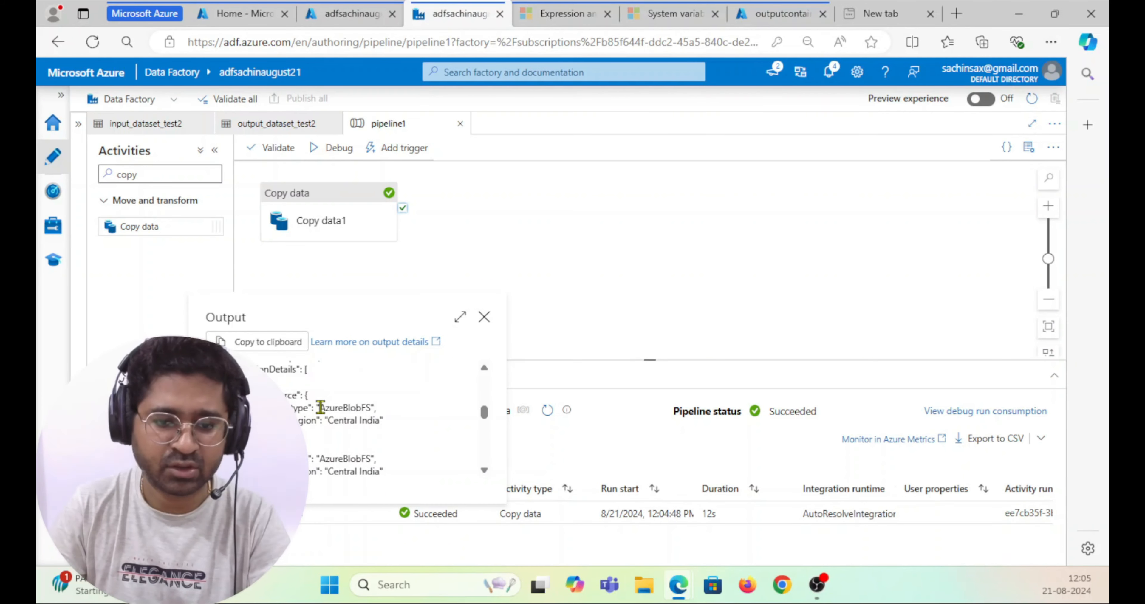
{"action": "left_click", "coordinate": [484, 317]}
{"action": "left_click", "coordinate": [377, 514]}
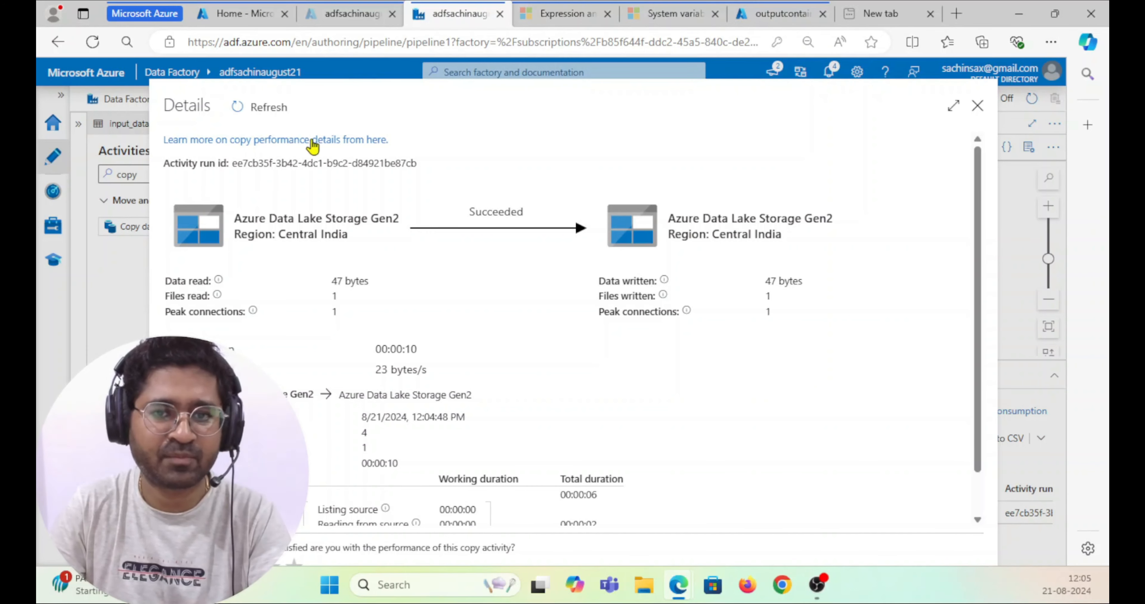
{"action": "left_click", "coordinate": [977, 107]}
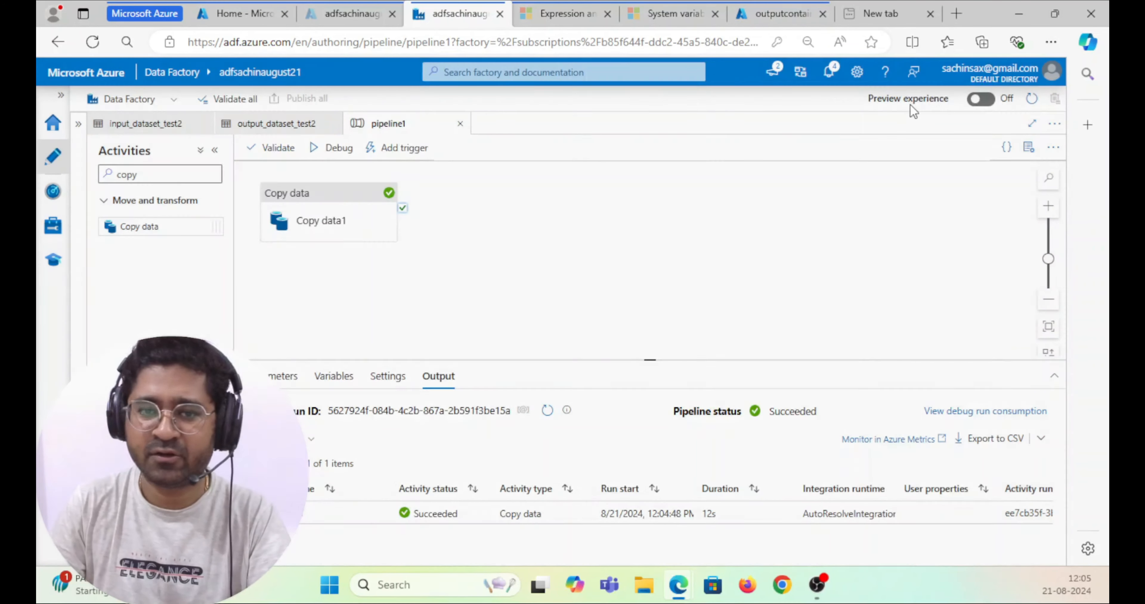
Review the factory's linked services, triggered pipeline runs and integration runtimes
{"action": "left_click", "coordinate": [50, 227]}
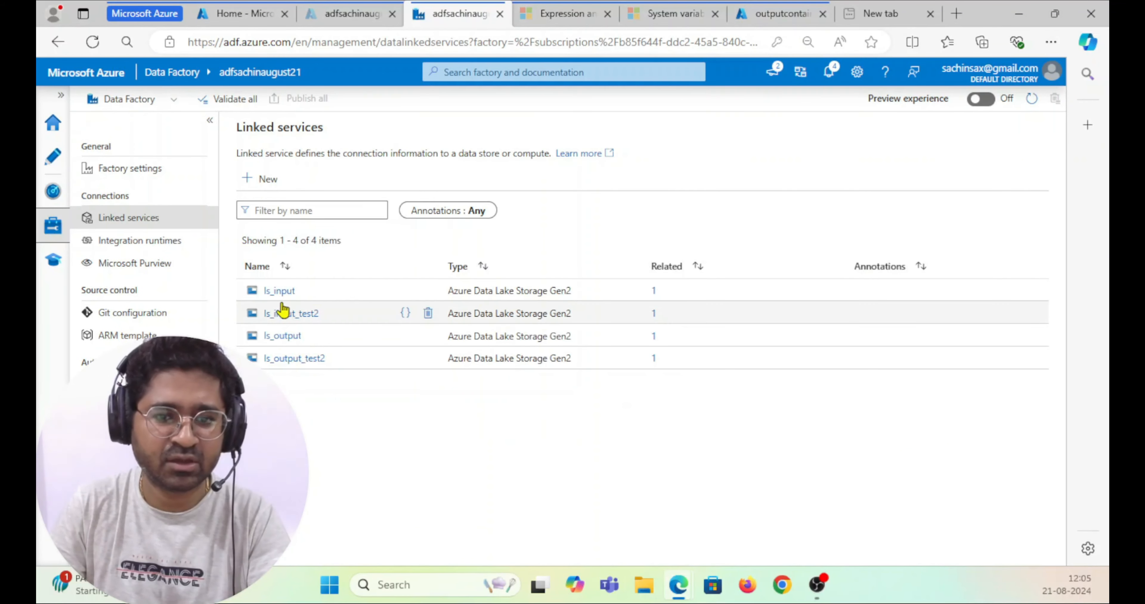
{"action": "left_click", "coordinate": [52, 192]}
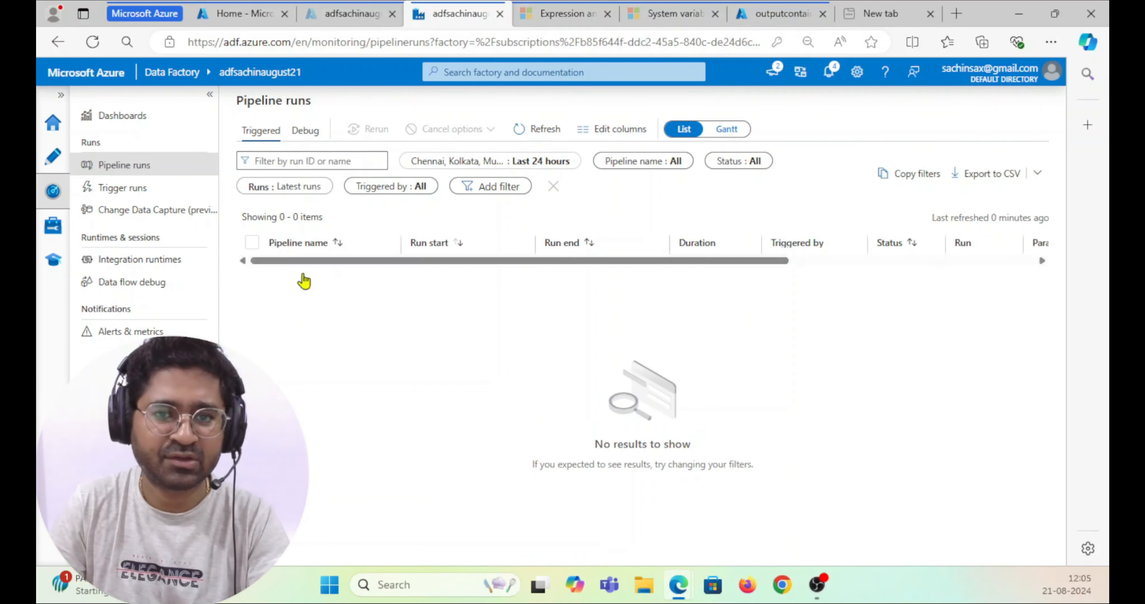
{"action": "left_click", "coordinate": [124, 266]}
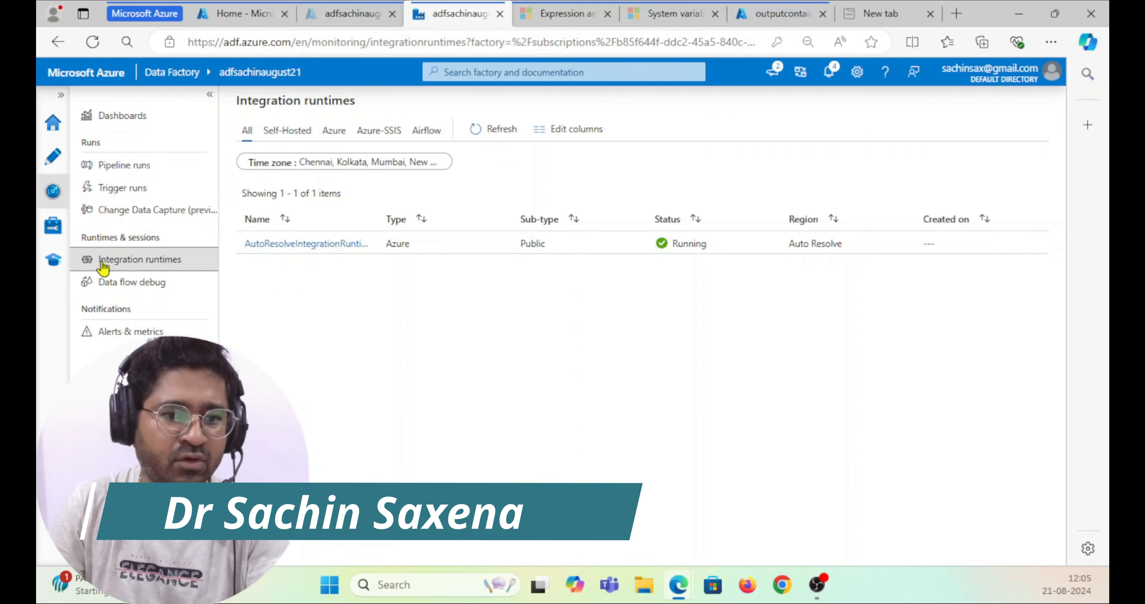
{"action": "left_click", "coordinate": [52, 225]}
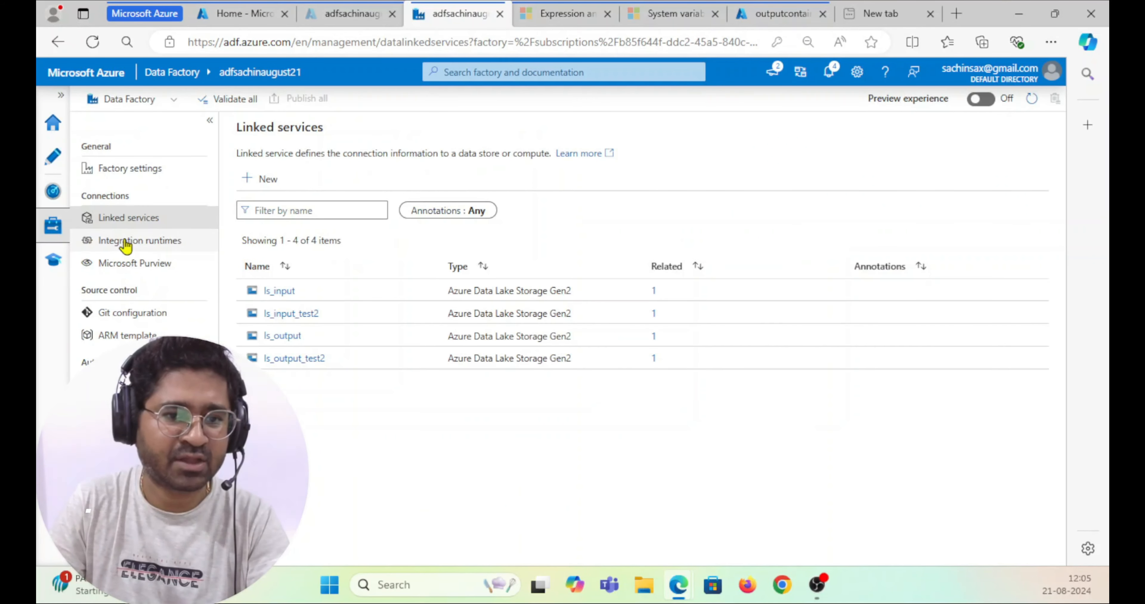
{"action": "left_click", "coordinate": [115, 243]}
{"action": "left_click", "coordinate": [122, 224]}
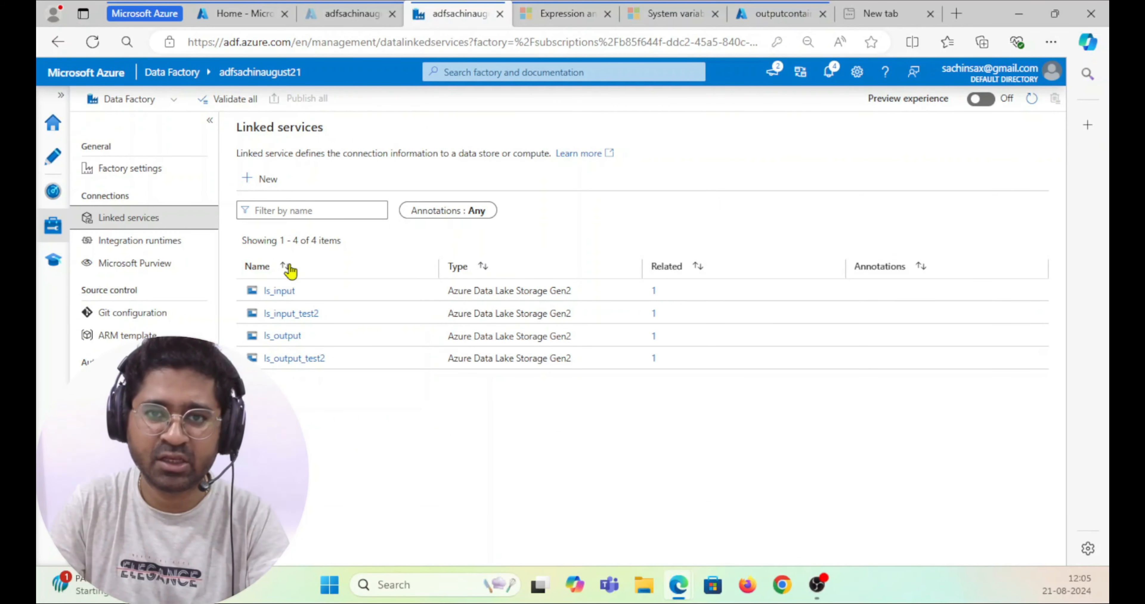
Open outputdirectorytest2 in the Azure portal's output container to check for the copied file
{"action": "left_click", "coordinate": [786, 18]}
{"action": "left_click", "coordinate": [354, 325]}
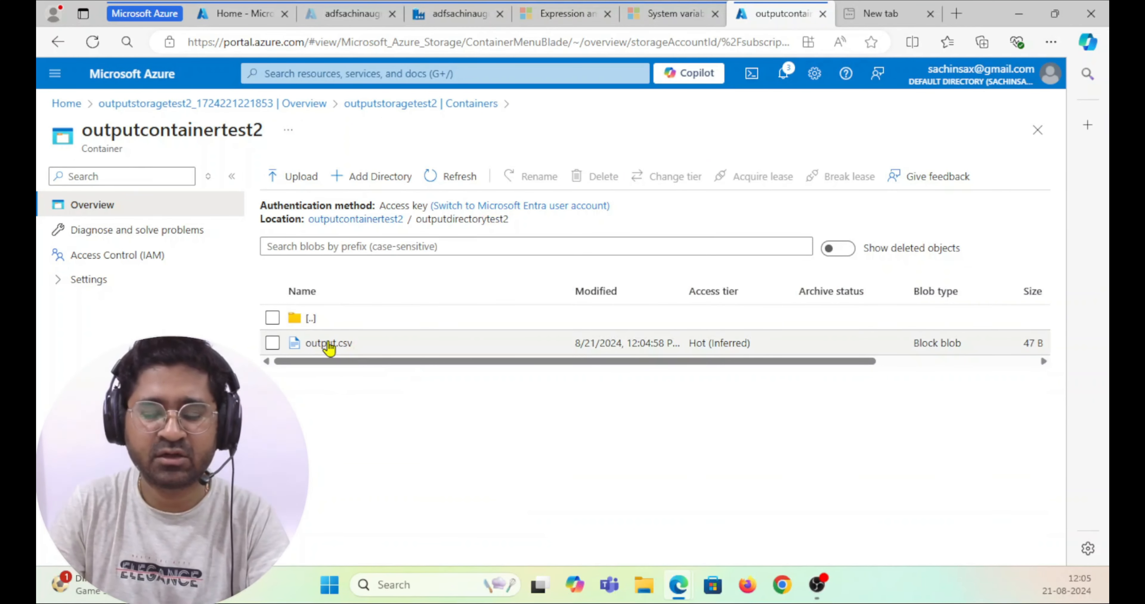
View the contents of output.csv in outputdirectorytest2, and close the file's details
{"action": "left_click", "coordinate": [329, 343]}
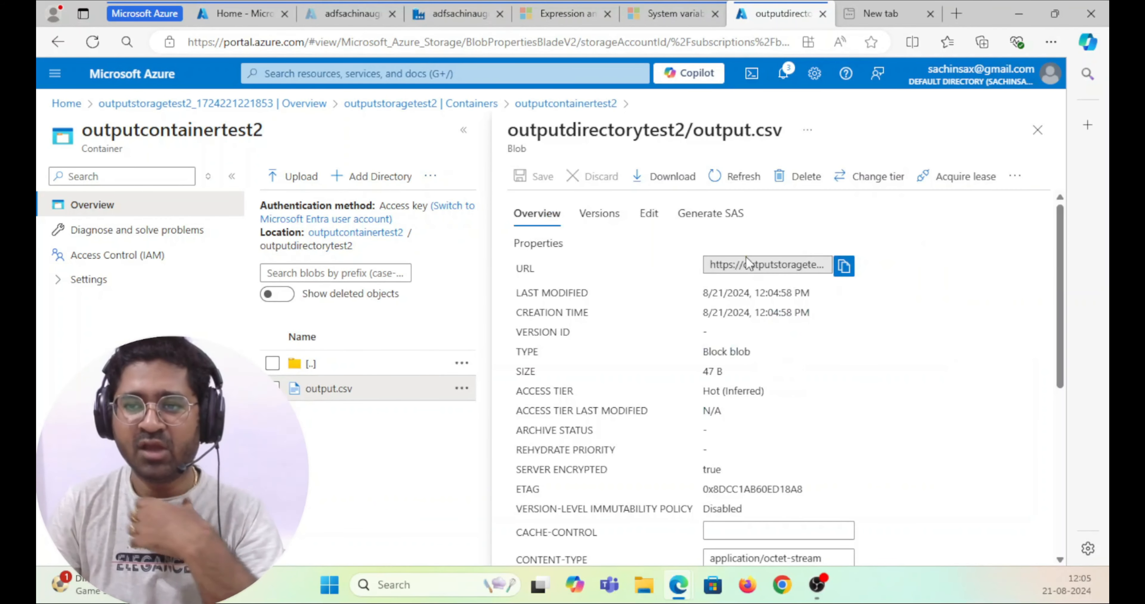
{"action": "left_click", "coordinate": [648, 214]}
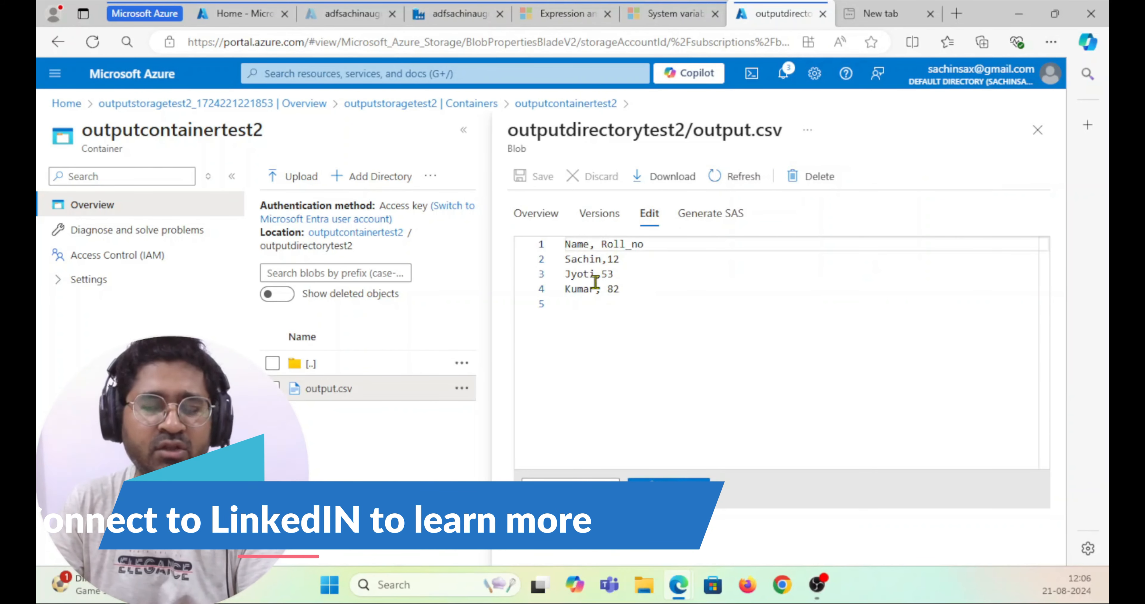
{"action": "left_click", "coordinate": [1037, 130]}
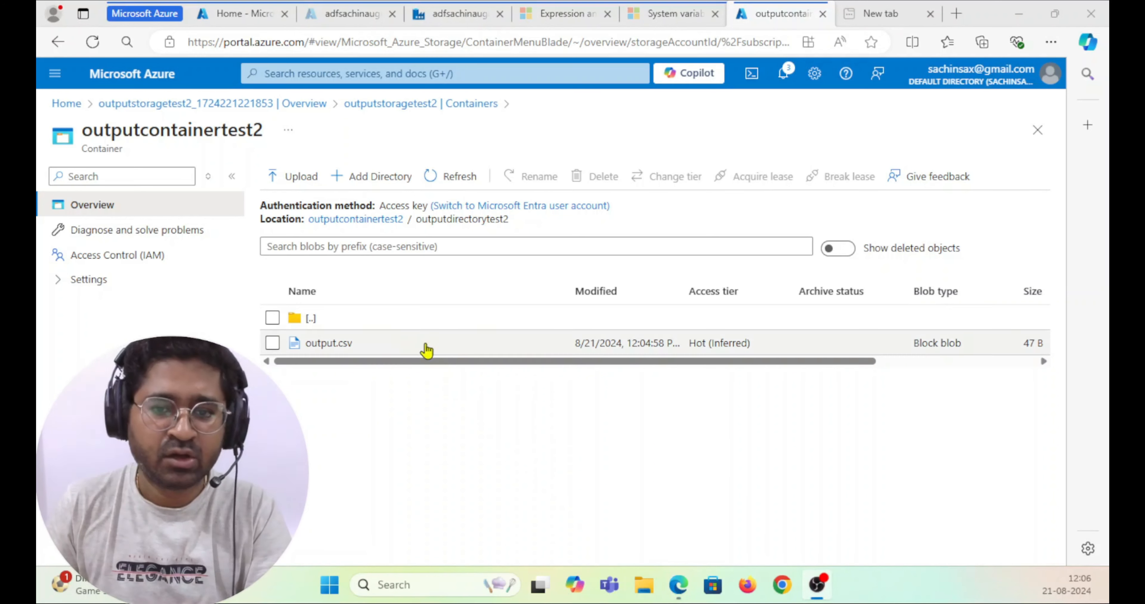
Add a directory named output2test2 inside outputdirectorytest2 of the output container and open it
{"action": "left_click", "coordinate": [354, 220]}
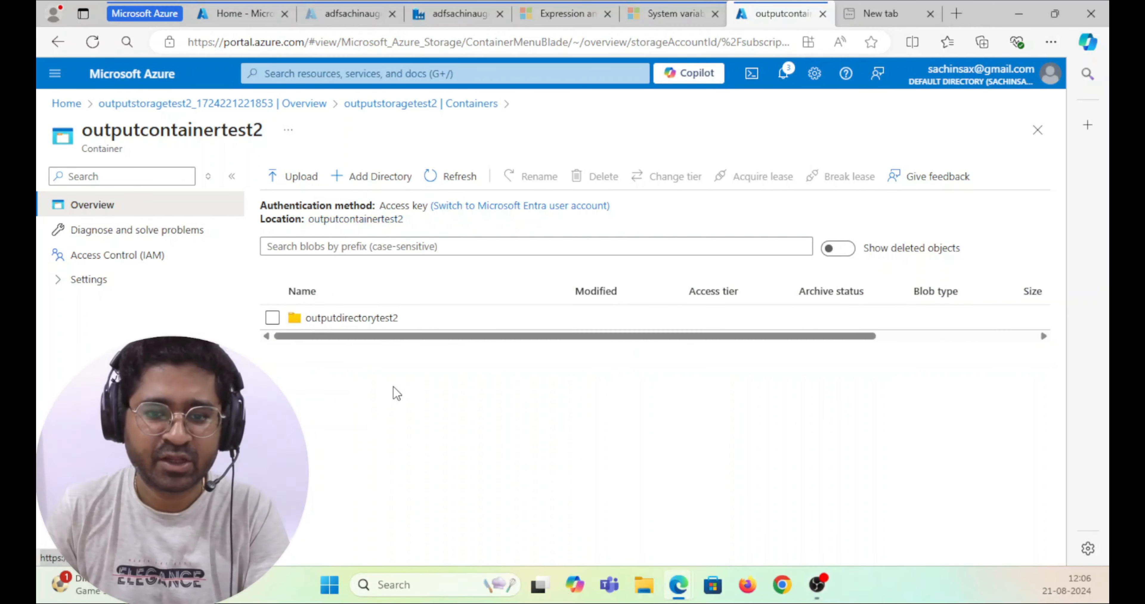
{"action": "left_click", "coordinate": [339, 318]}
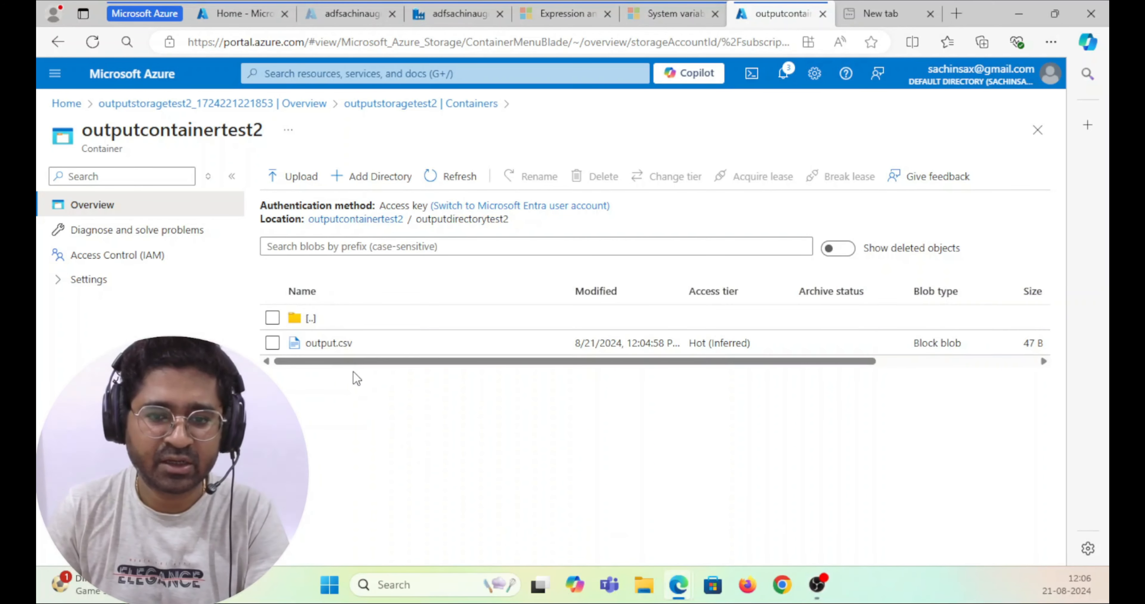
{"action": "left_click", "coordinate": [371, 177]}
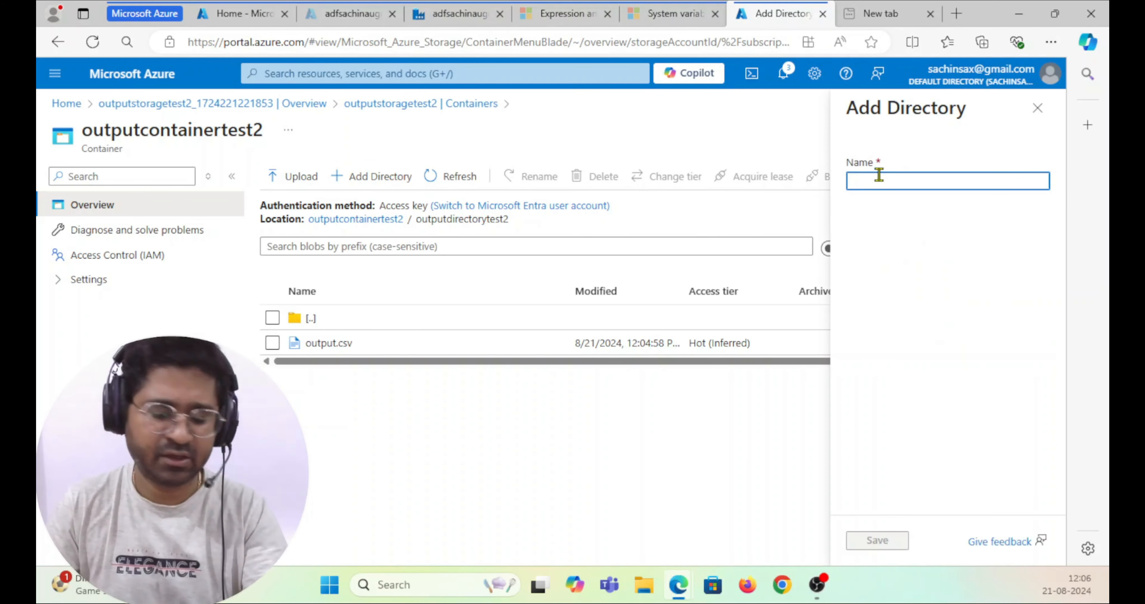
{"action": "type", "text": "outpu"}
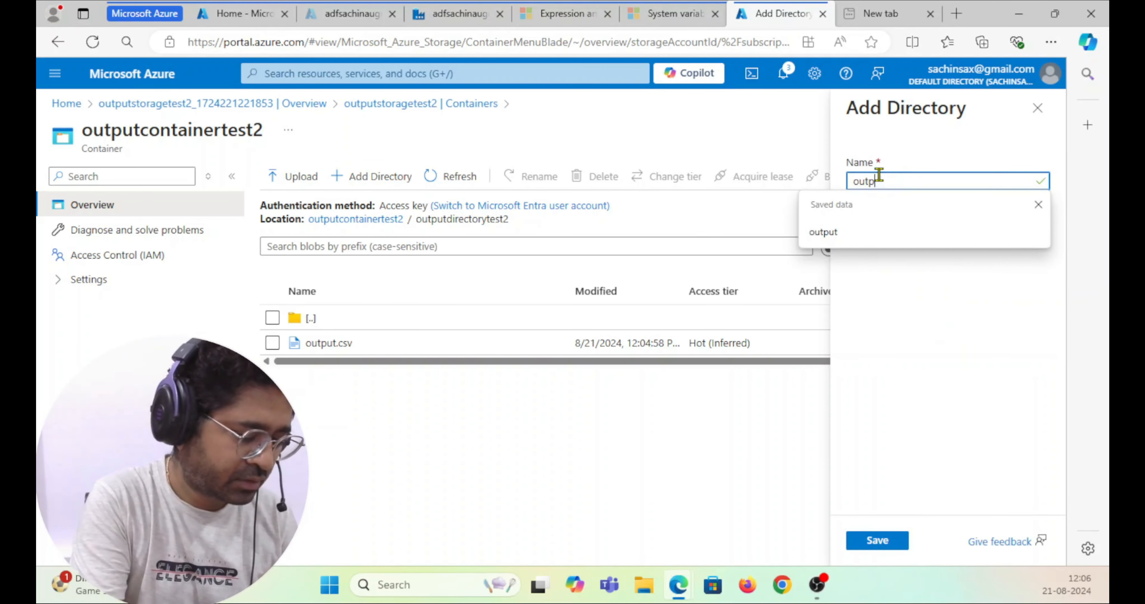
{"action": "type", "text": "t2test2"}
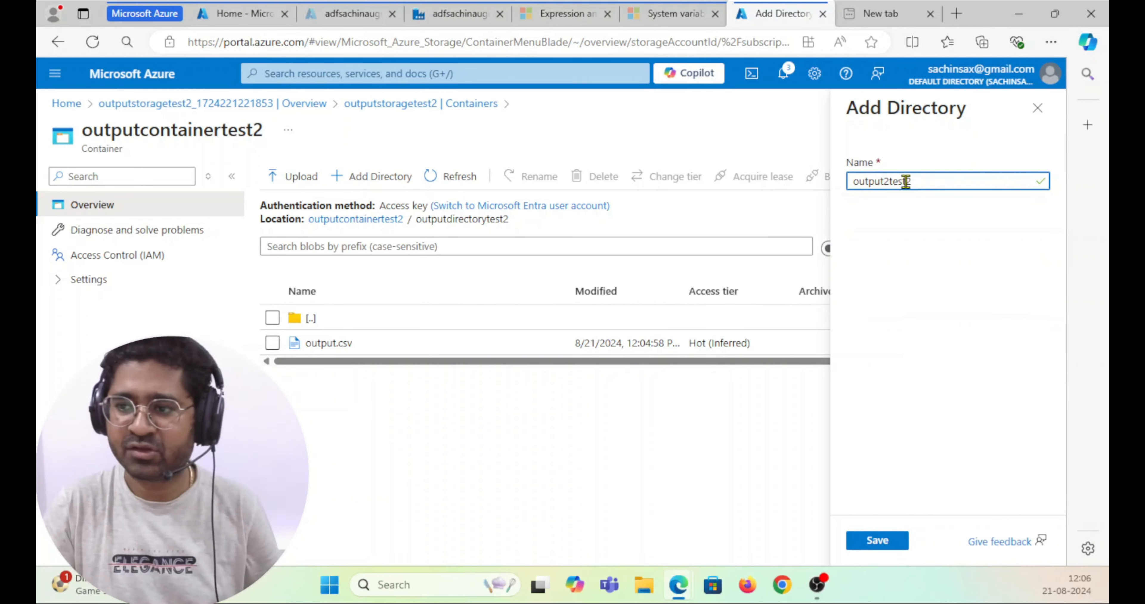
{"action": "left_click_drag", "start_coordinate": [905, 182], "coordinate": [865, 181]}
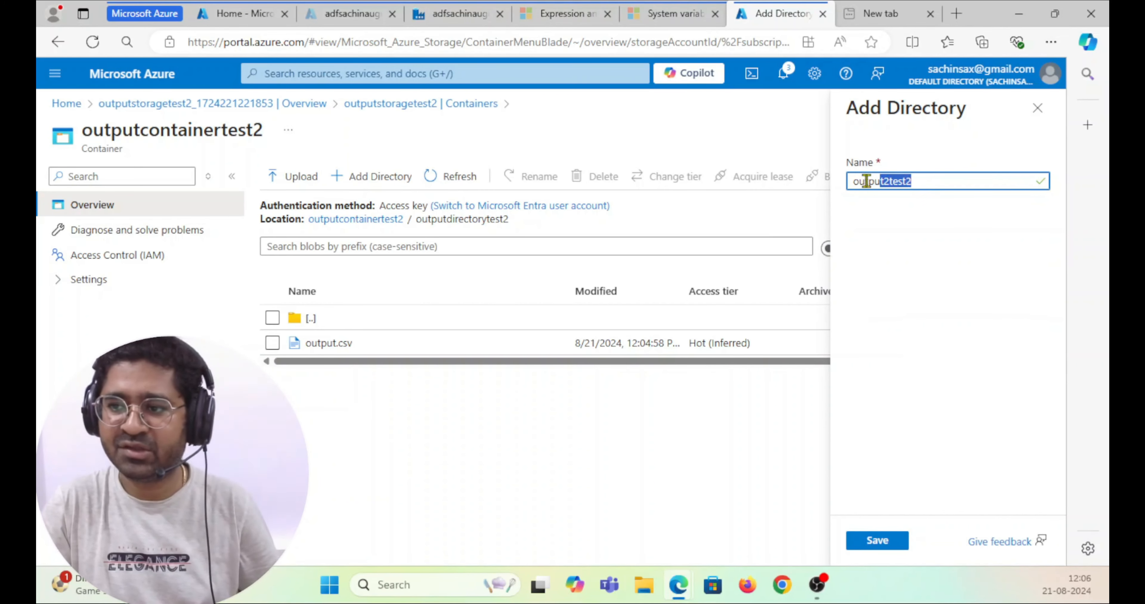
{"action": "left_click", "coordinate": [890, 541]}
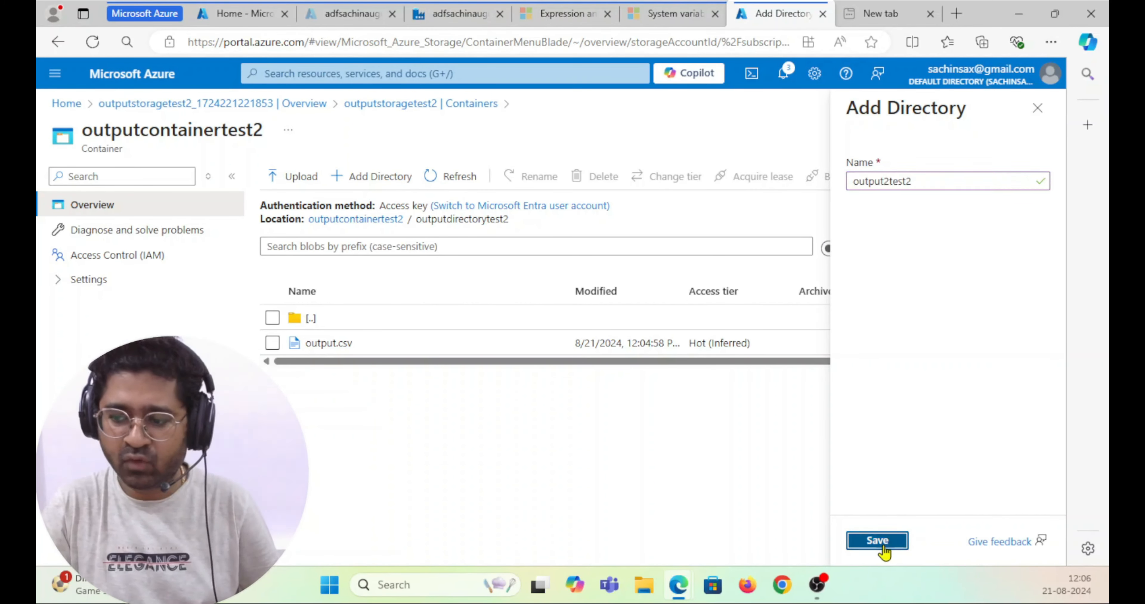
{"action": "left_click", "coordinate": [333, 345]}
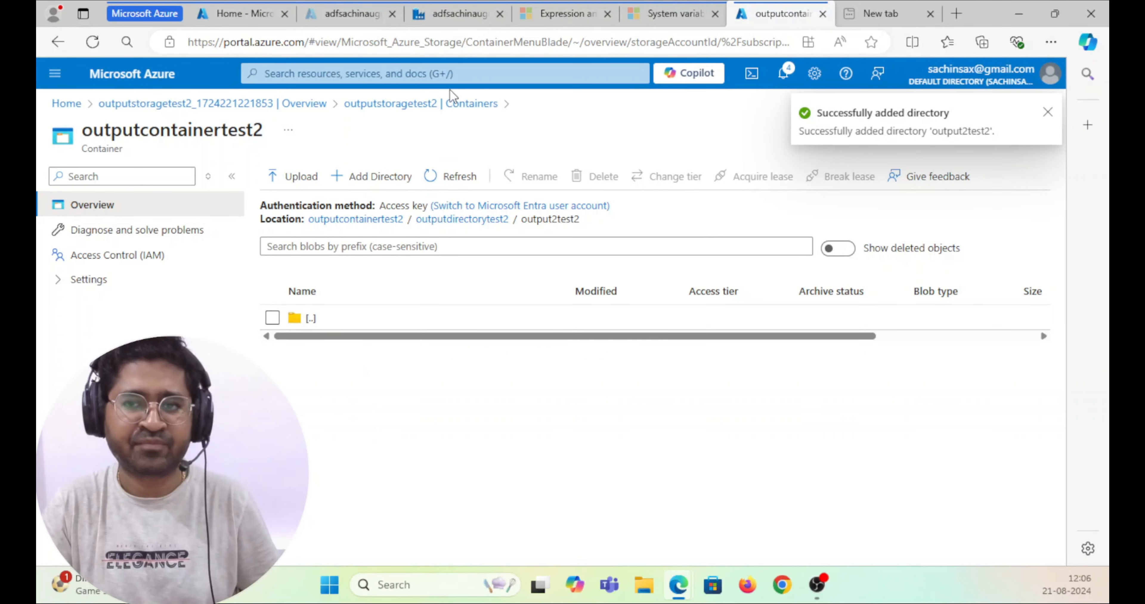
In the Data Factory pipeline, set Copy data1's sink outputdirectory to outputdirectorytest2/output2test2 and outputfile to output2.csv
{"action": "left_click", "coordinate": [447, 14]}
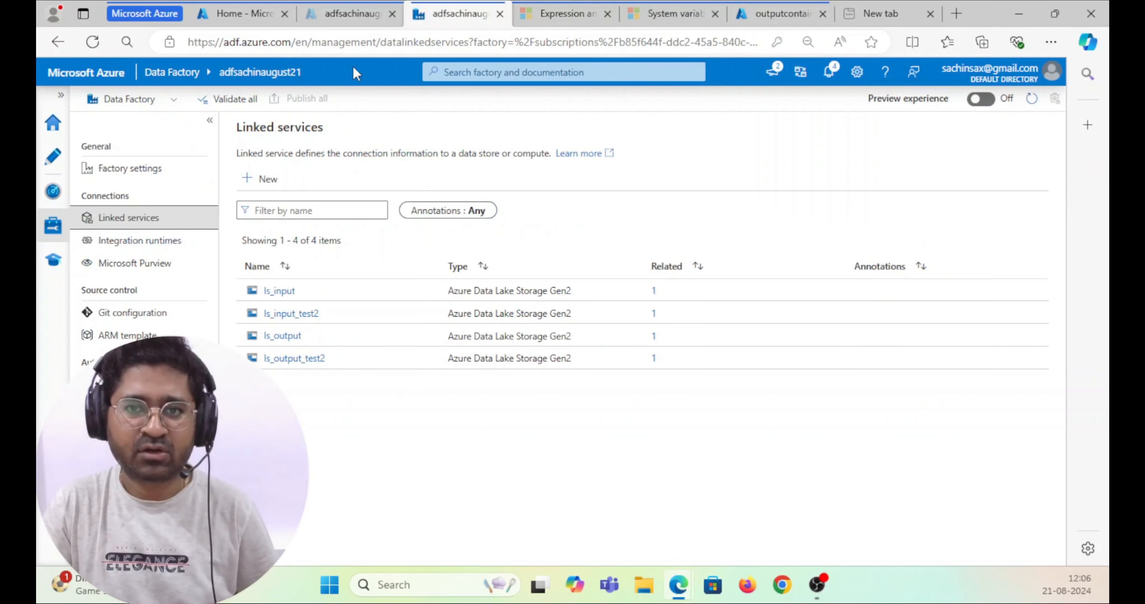
{"action": "left_click", "coordinate": [338, 7]}
{"action": "left_click", "coordinate": [447, 13]}
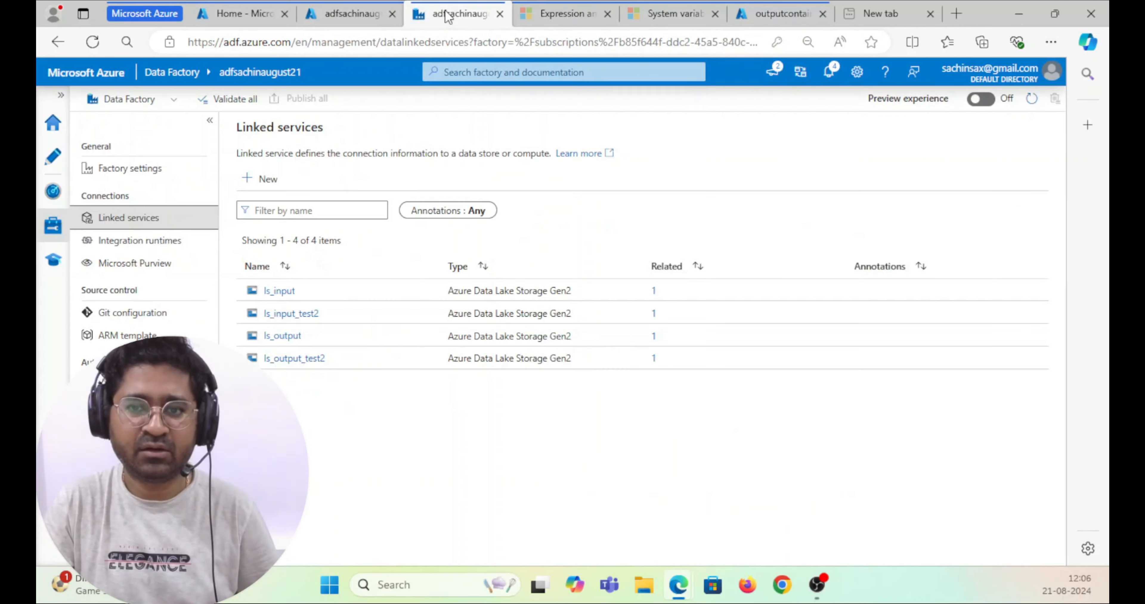
{"action": "left_click", "coordinate": [58, 157]}
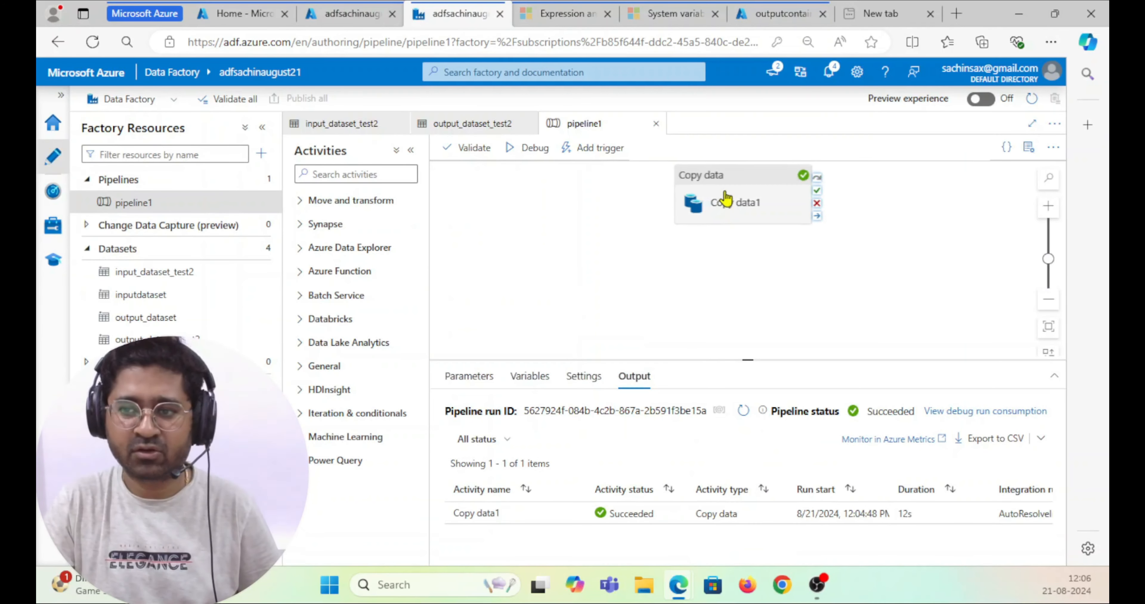
{"action": "left_click", "coordinate": [724, 197]}
{"action": "left_click", "coordinate": [552, 376]}
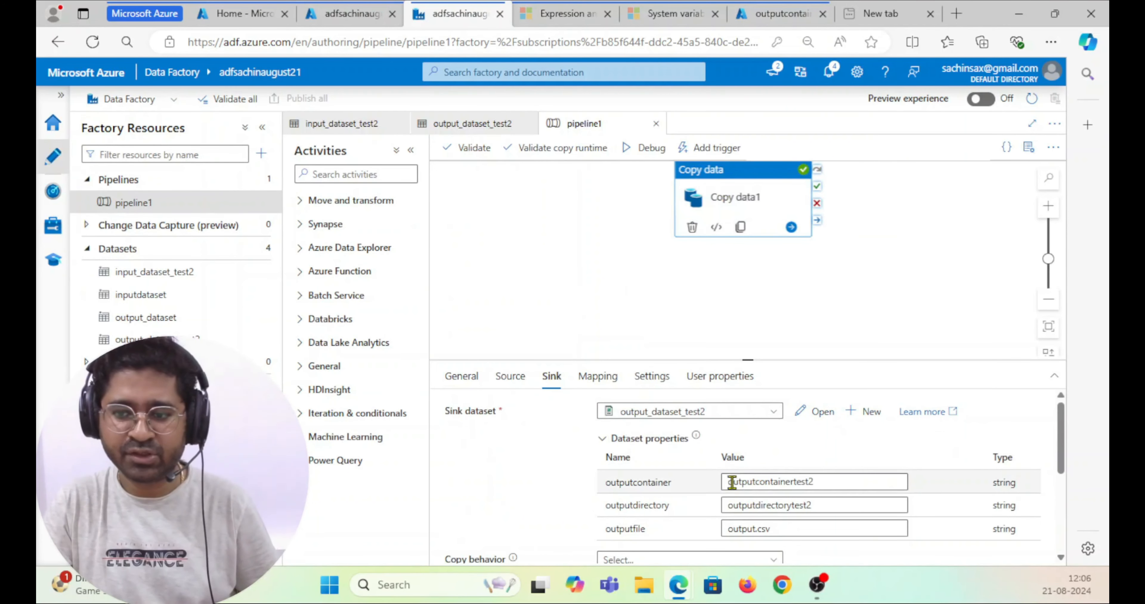
{"action": "left_click", "coordinate": [829, 507]}
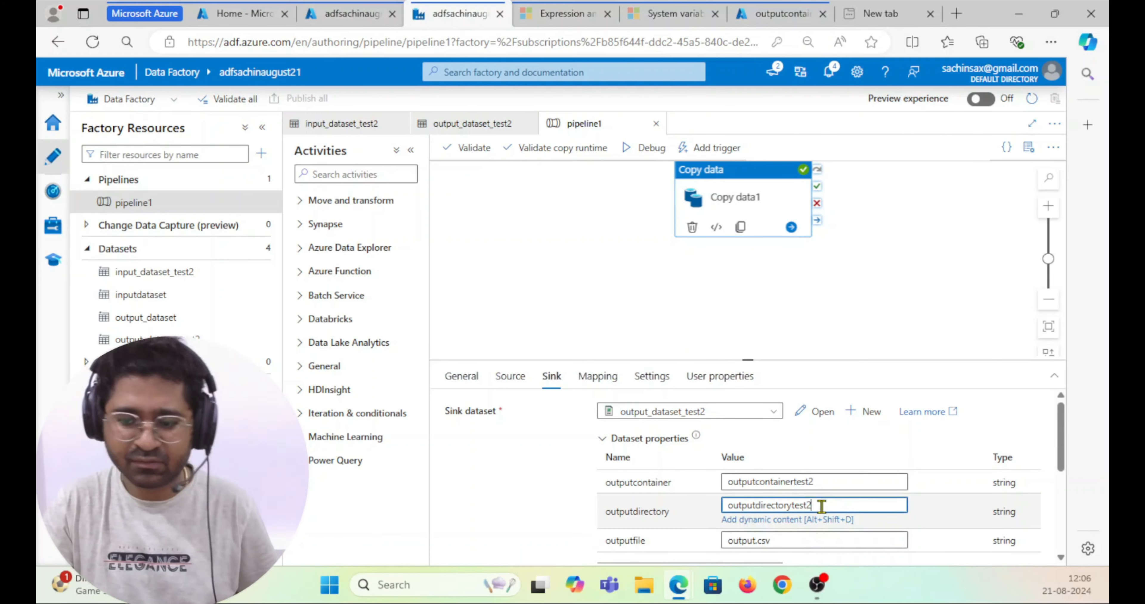
{"action": "type", "text": "/output2test2"}
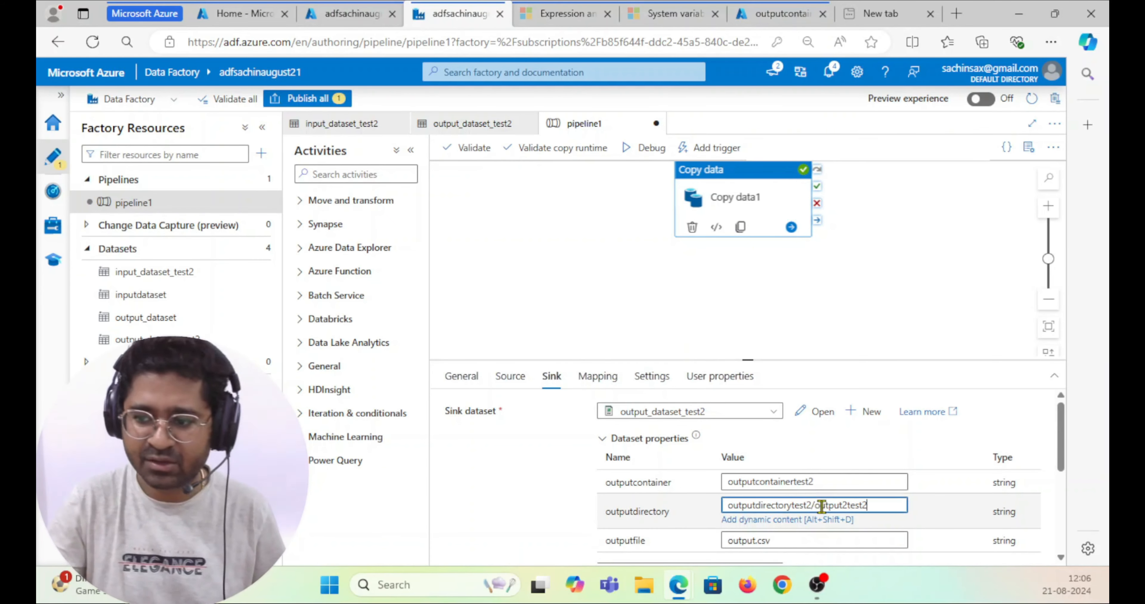
{"action": "scroll", "coordinate": [767, 484], "scroll_direction": "down", "scroll_amount": 2}
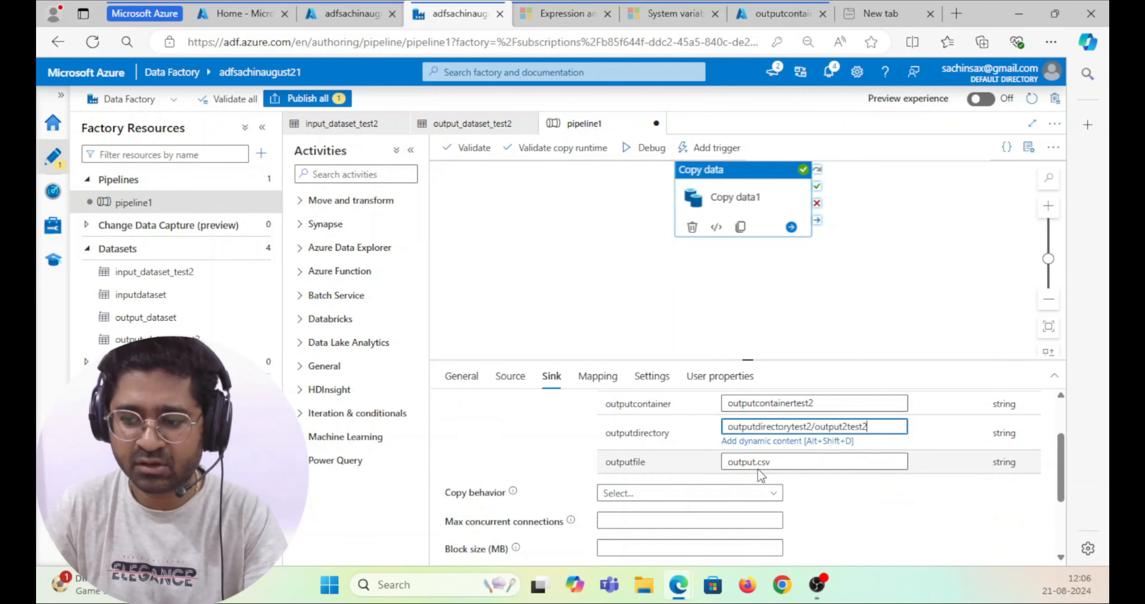
{"action": "left_click", "coordinate": [756, 462]}
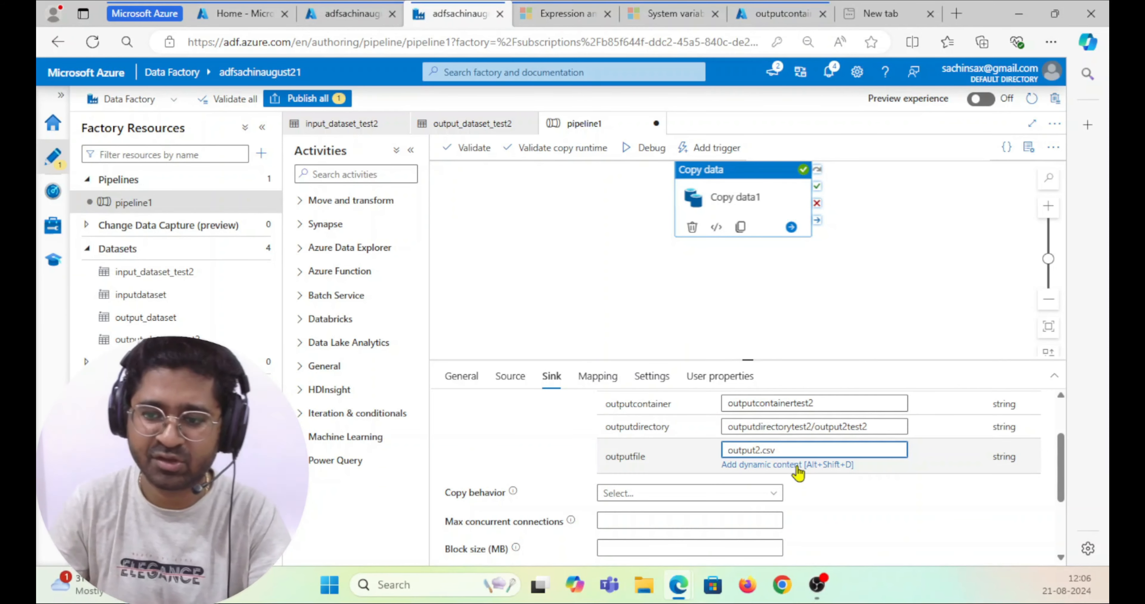
Run pipeline1 in debug mode and open outputdirectorytest2/output2test2 in the Azure portal's output container to check for the copied file
{"action": "left_click", "coordinate": [647, 147]}
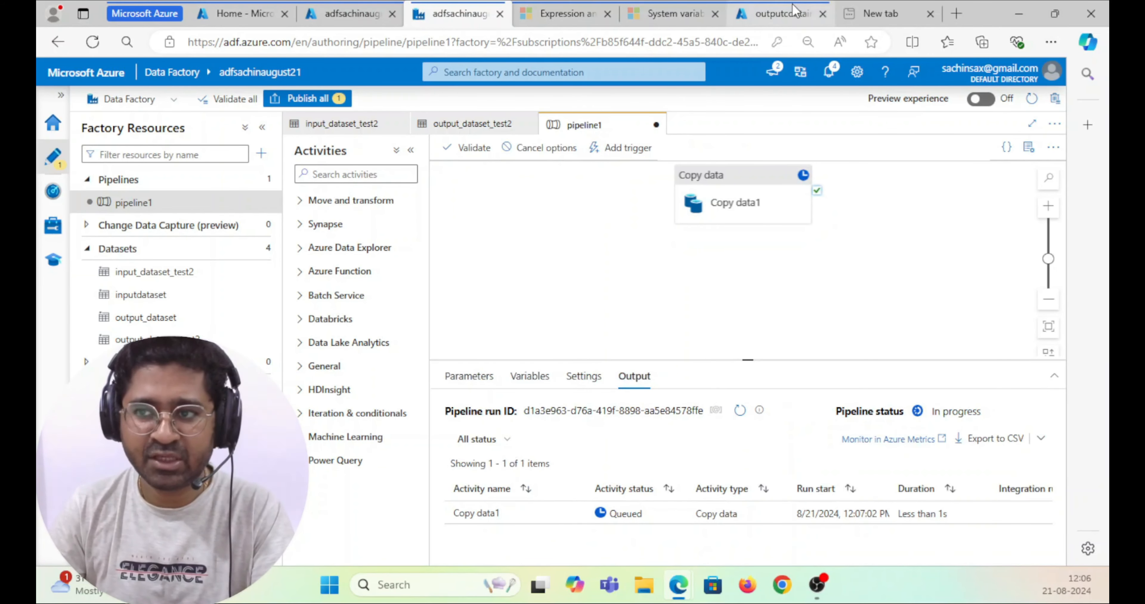
{"action": "left_click", "coordinate": [764, 13]}
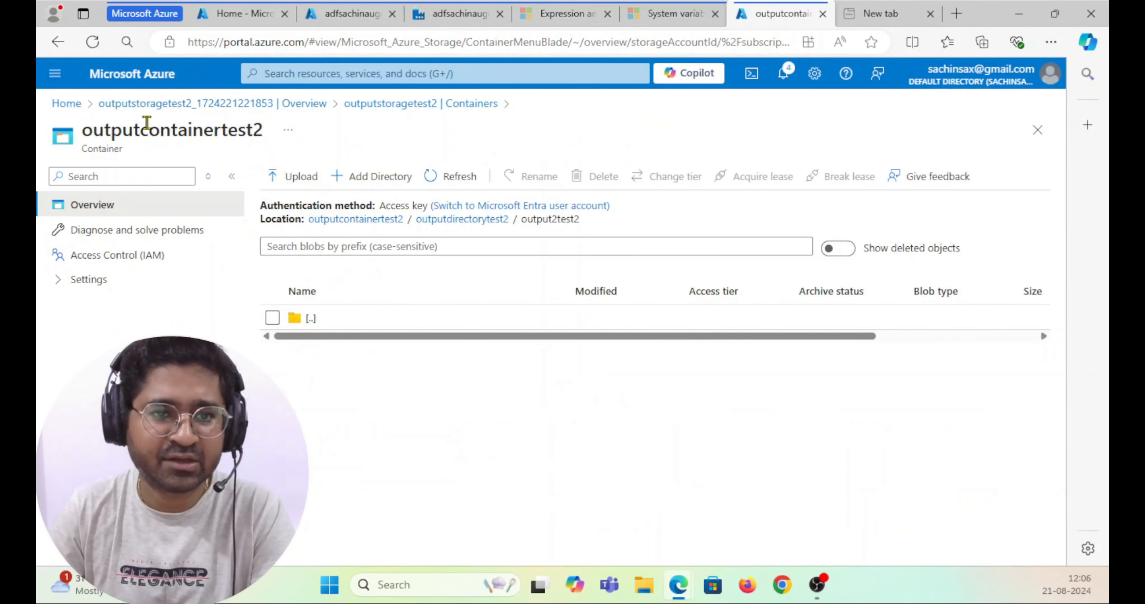
{"action": "left_click", "coordinate": [358, 219]}
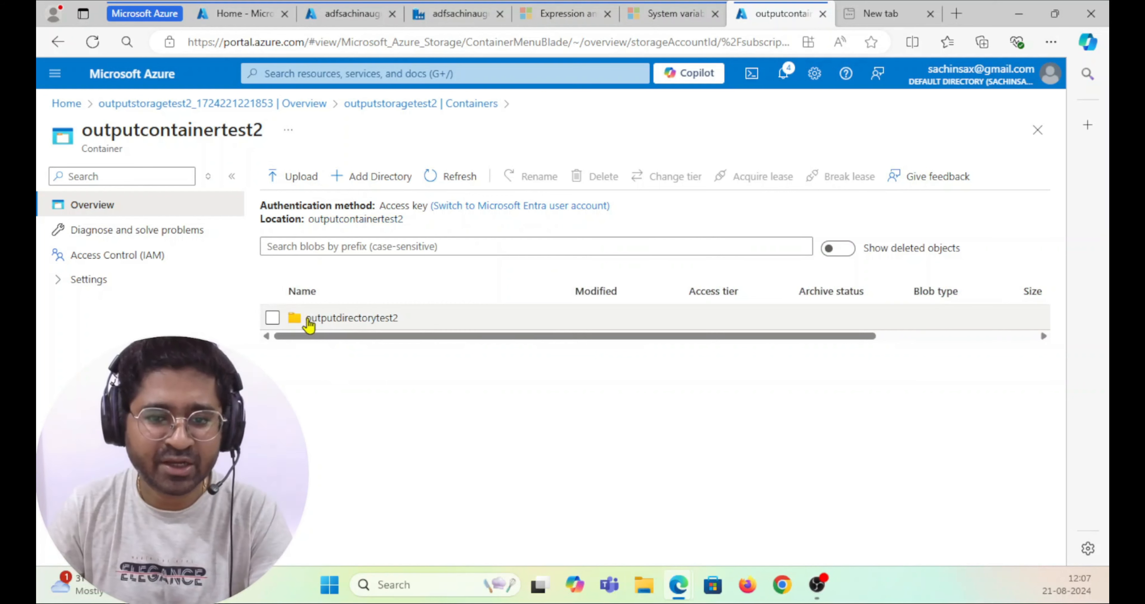
{"action": "left_click", "coordinate": [342, 319]}
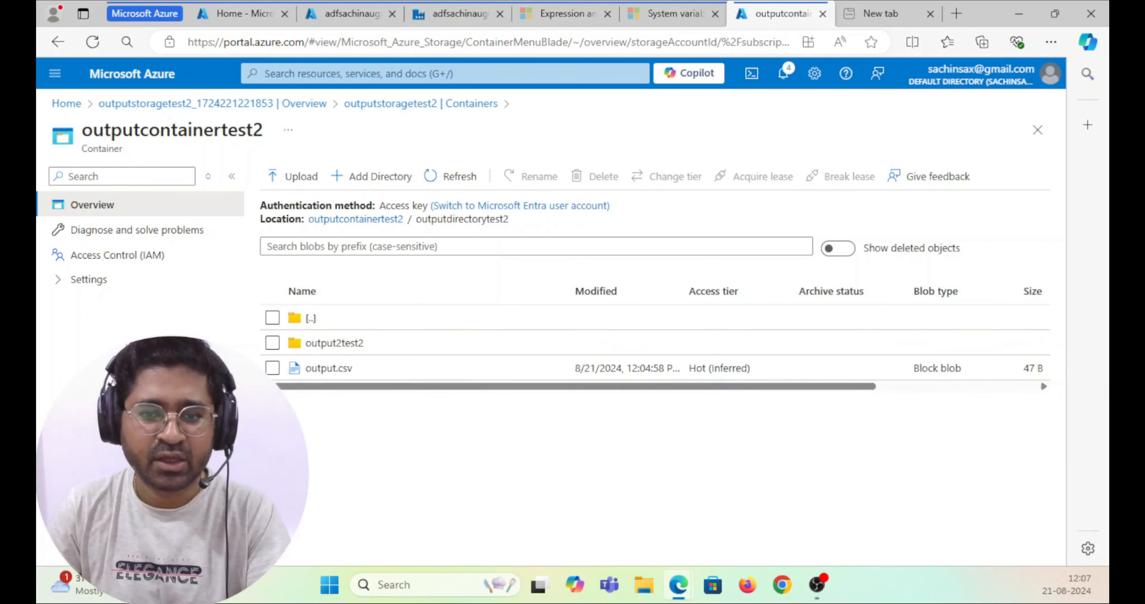
{"action": "left_click", "coordinate": [328, 344]}
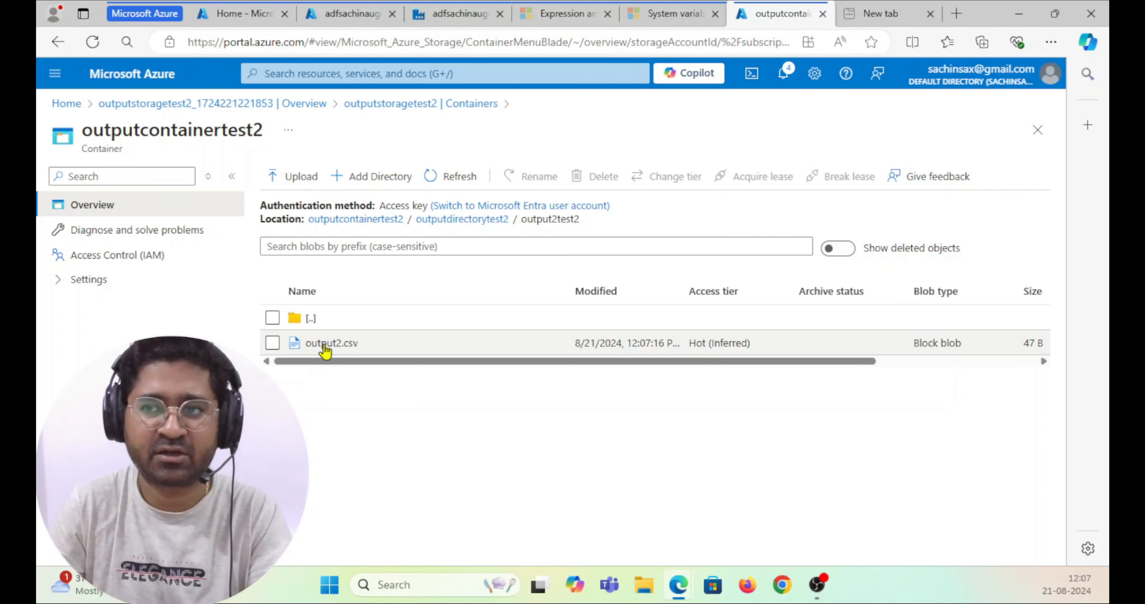
Refresh the debug run's status in Data Factory and review Copy data1's sink dataset properties
{"action": "left_click", "coordinate": [458, 13]}
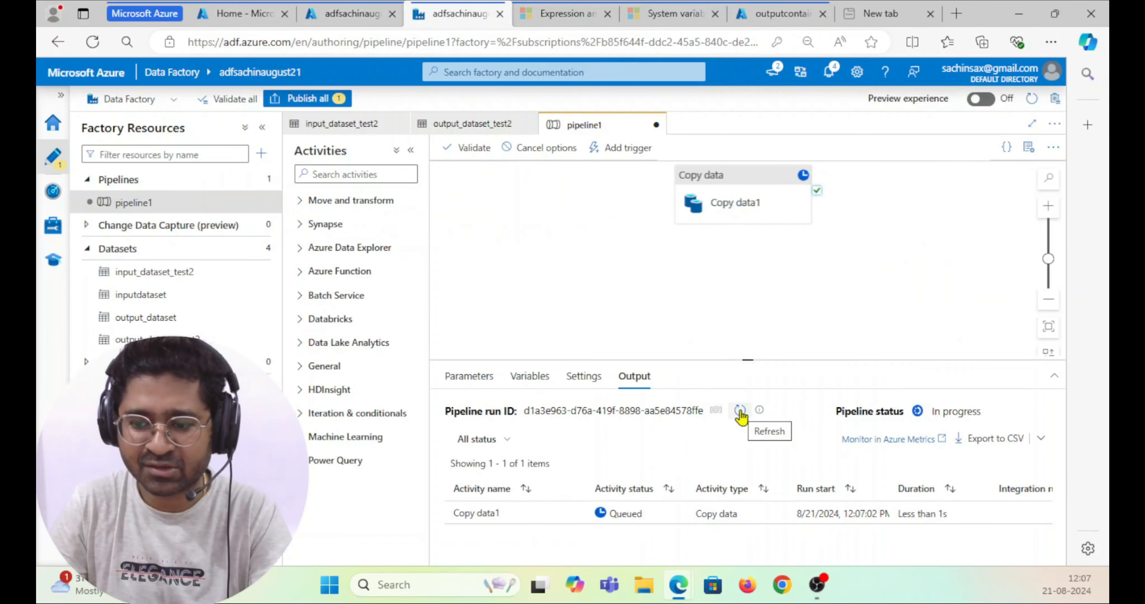
{"action": "left_click", "coordinate": [740, 412]}
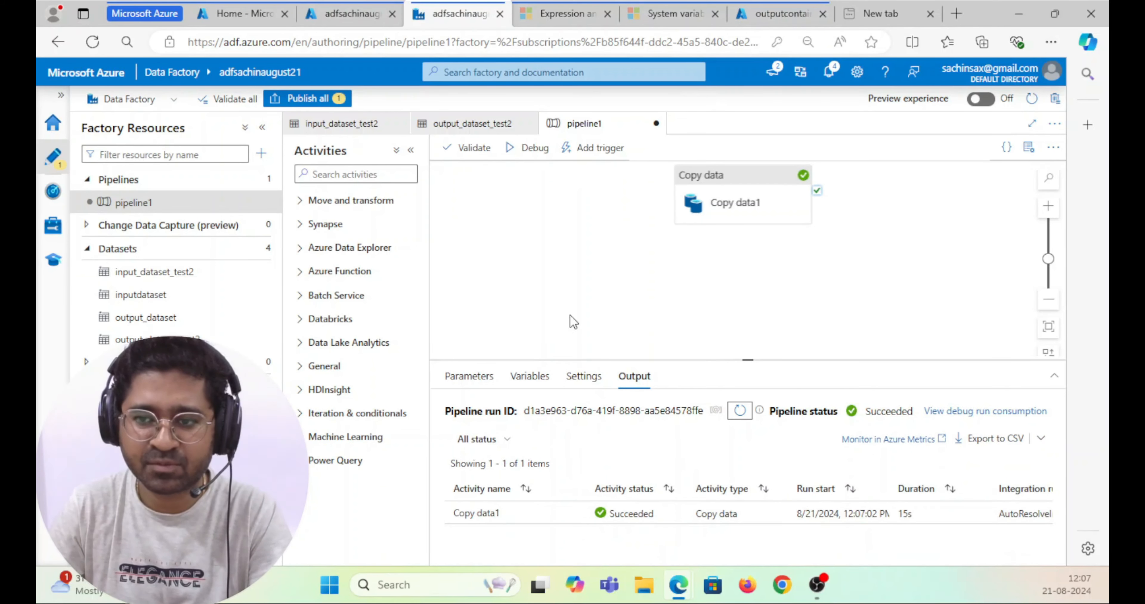
{"action": "left_click", "coordinate": [736, 202]}
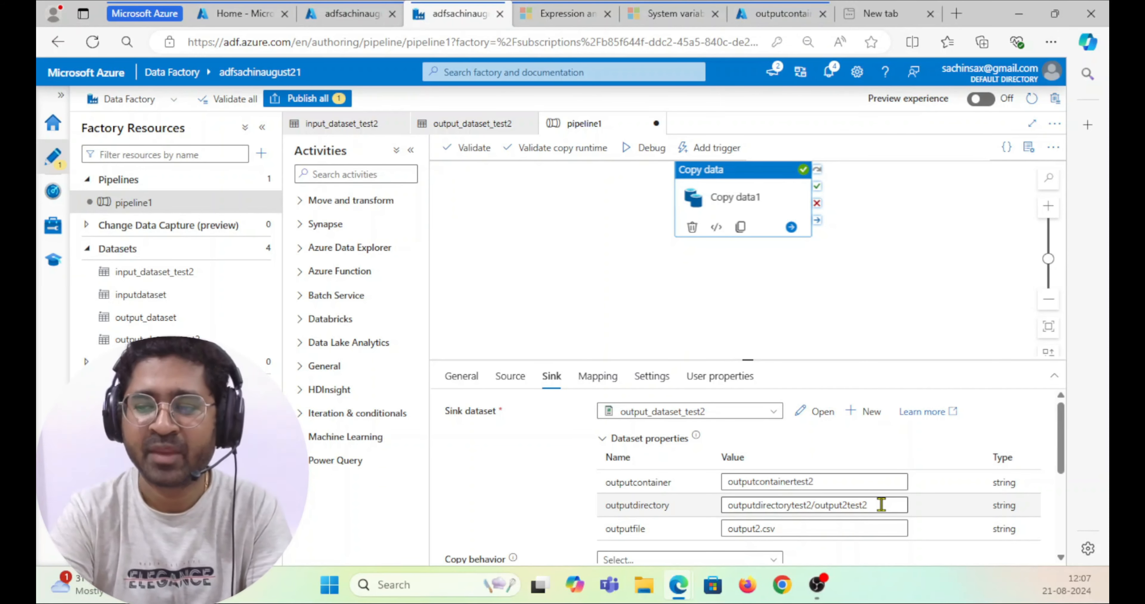
{"action": "left_click", "coordinate": [881, 505]}
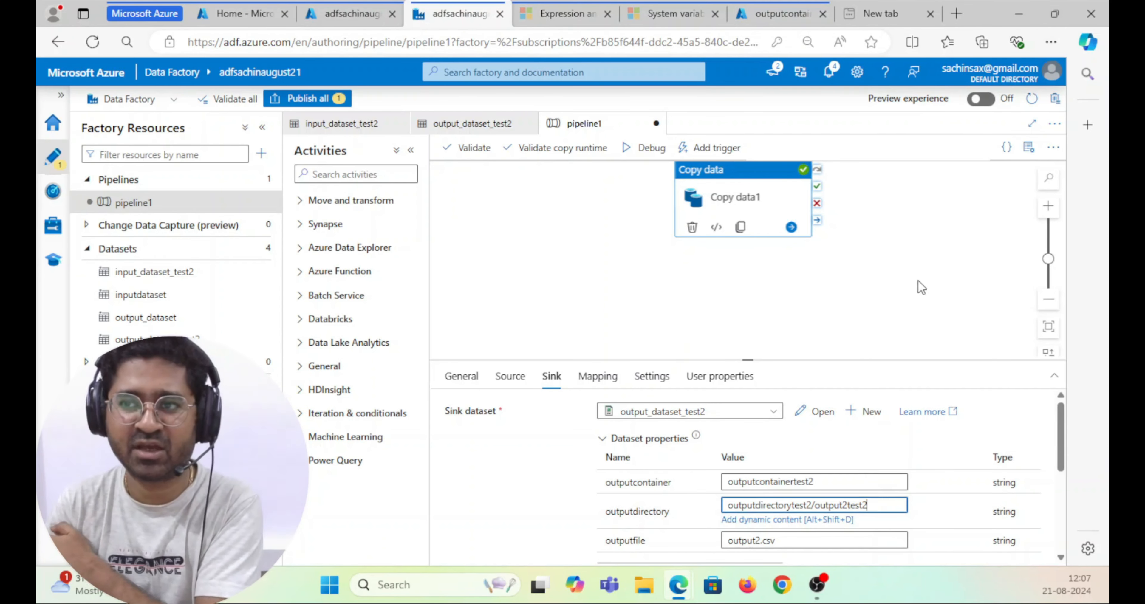
View the contents of output2.csv in the Azure portal, close its details and return to pipeline1 in Data Factory
{"action": "left_click", "coordinate": [775, 13]}
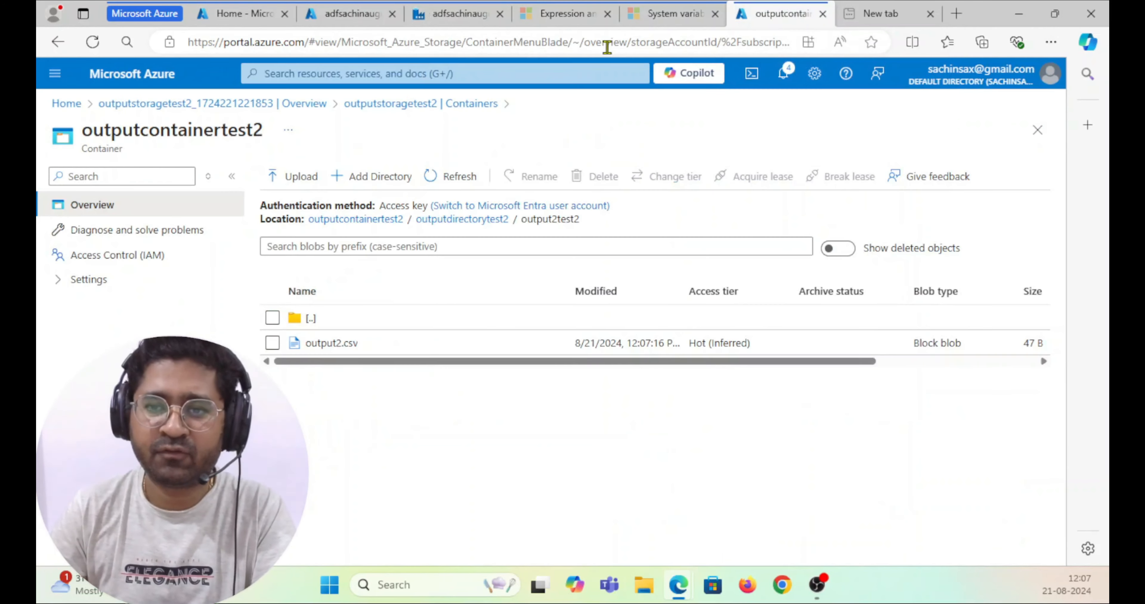
{"action": "left_click", "coordinate": [326, 344]}
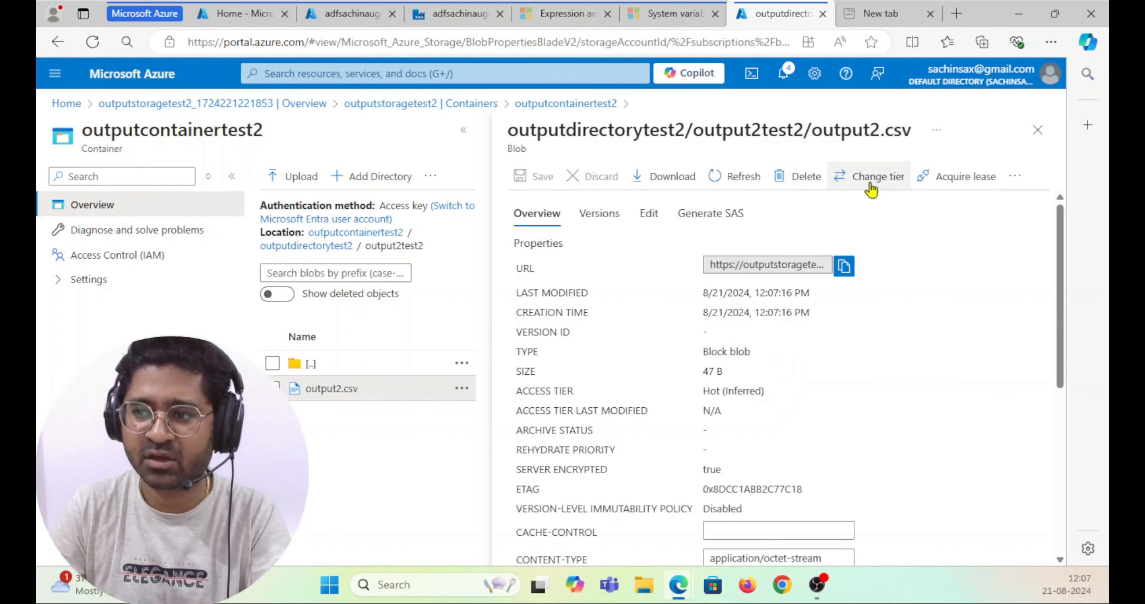
{"action": "left_click", "coordinate": [649, 214]}
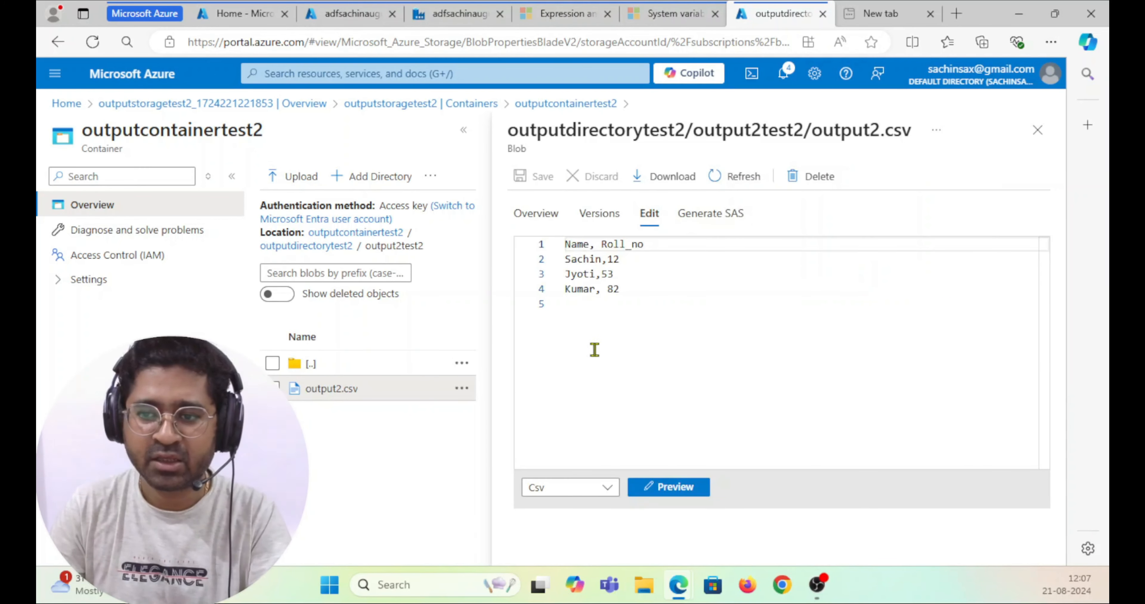
{"action": "left_click", "coordinate": [668, 305]}
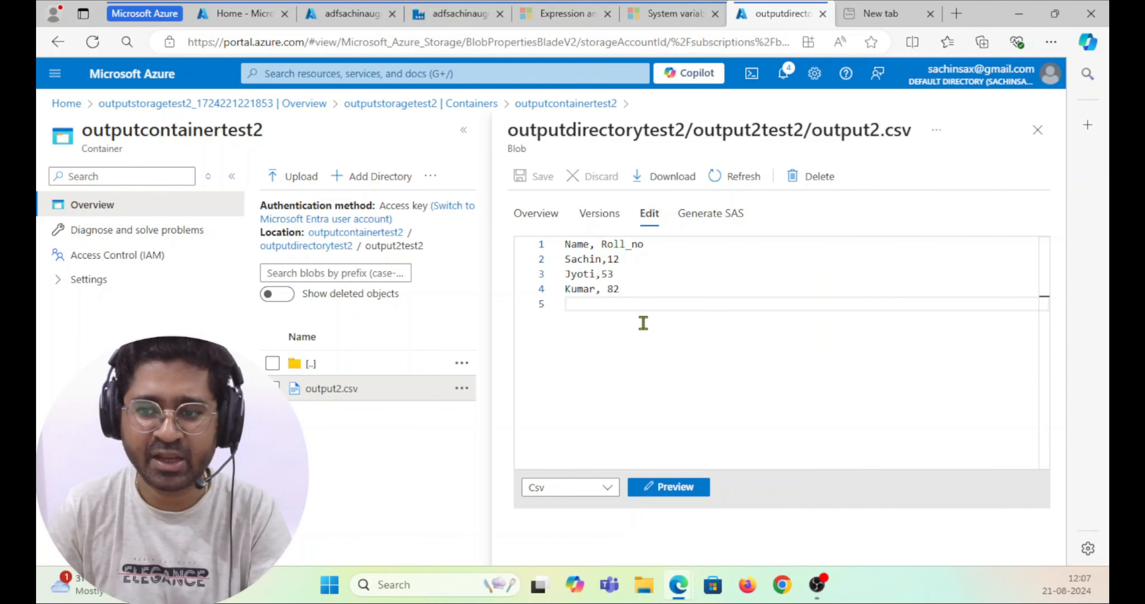
{"action": "left_click", "coordinate": [1035, 132]}
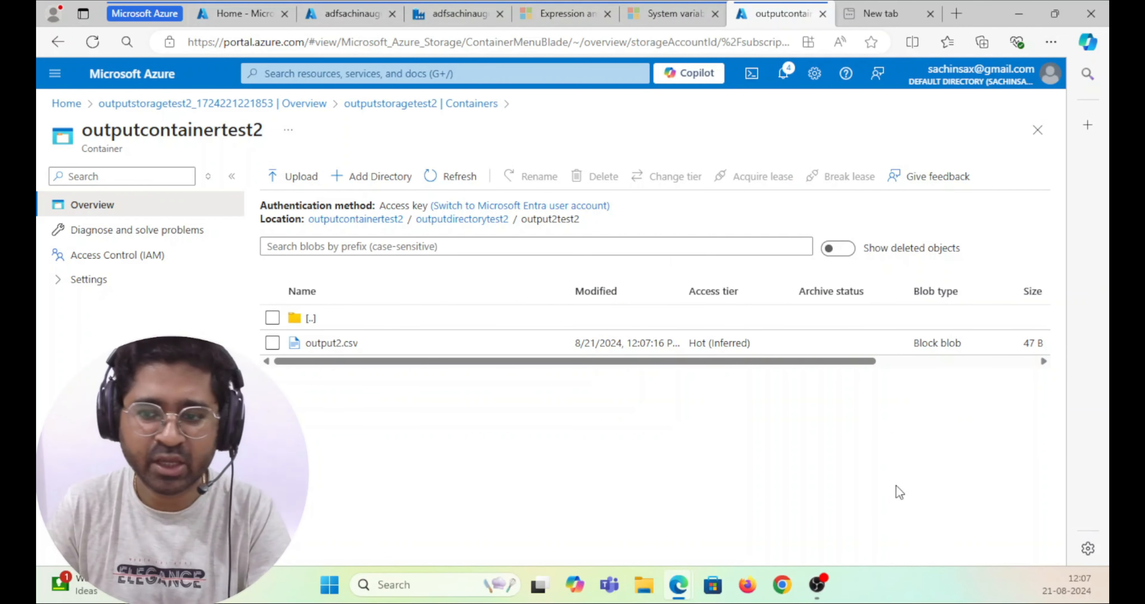
{"action": "left_click", "coordinate": [461, 13]}
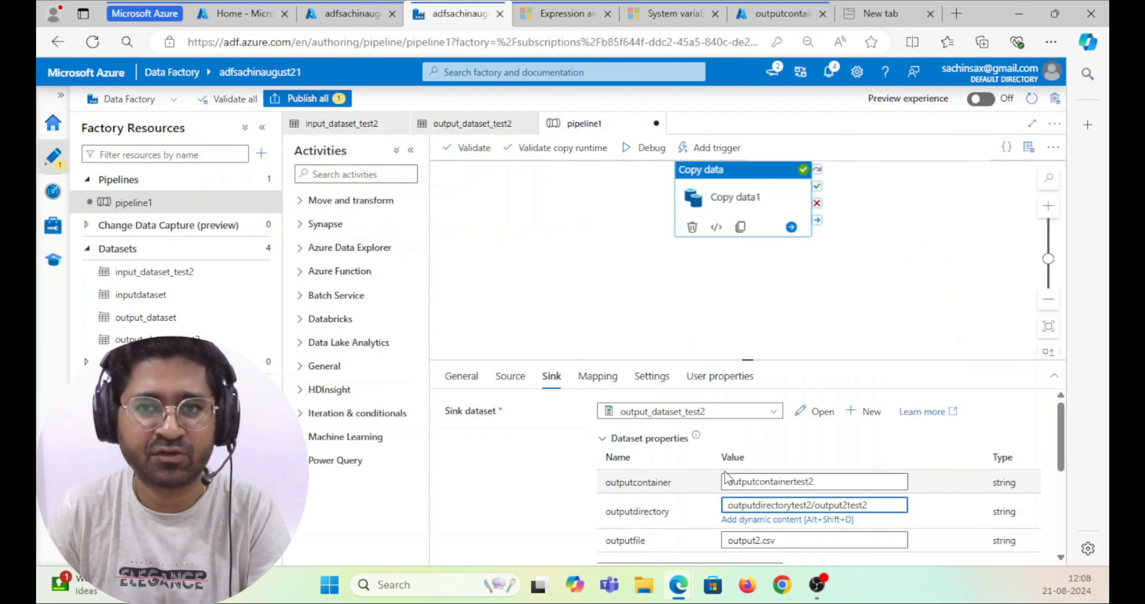